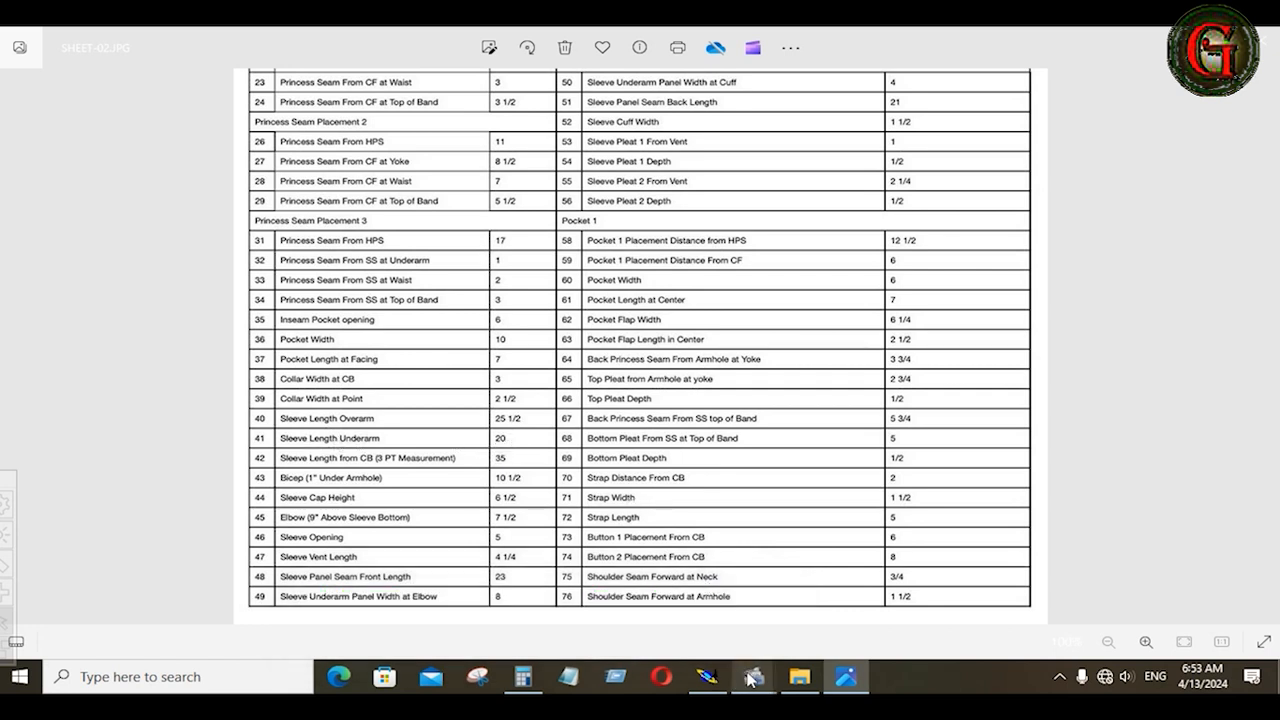
Step: Switch to Modaris, rotate the front bodice draft sheet by -90° and mirror it with X Sym
click(707, 676)
click(240, 212)
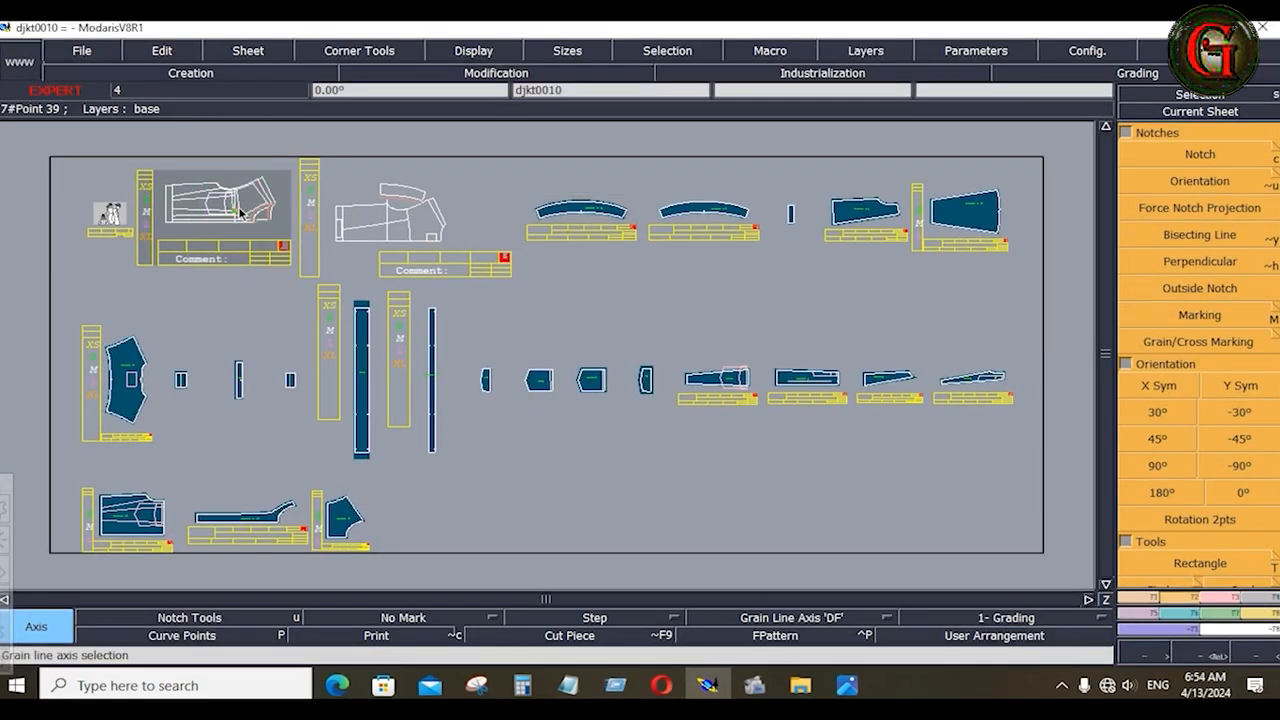
key(Home)
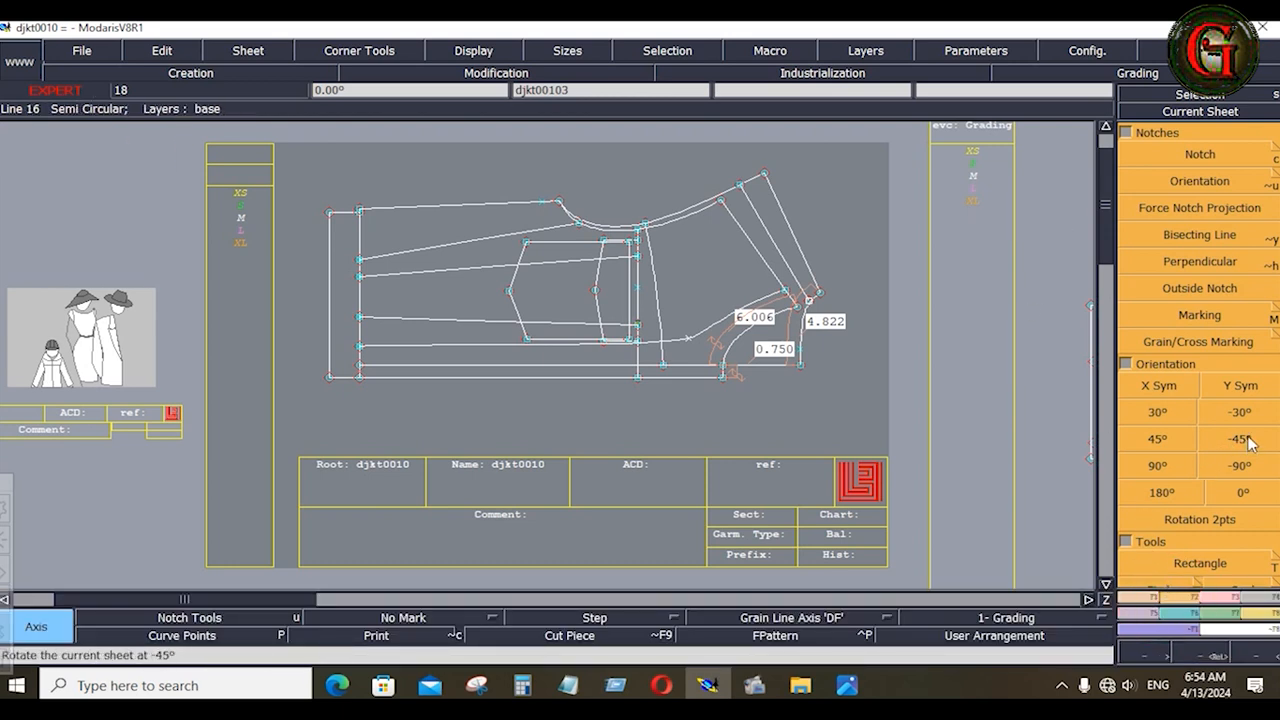
click(1241, 467)
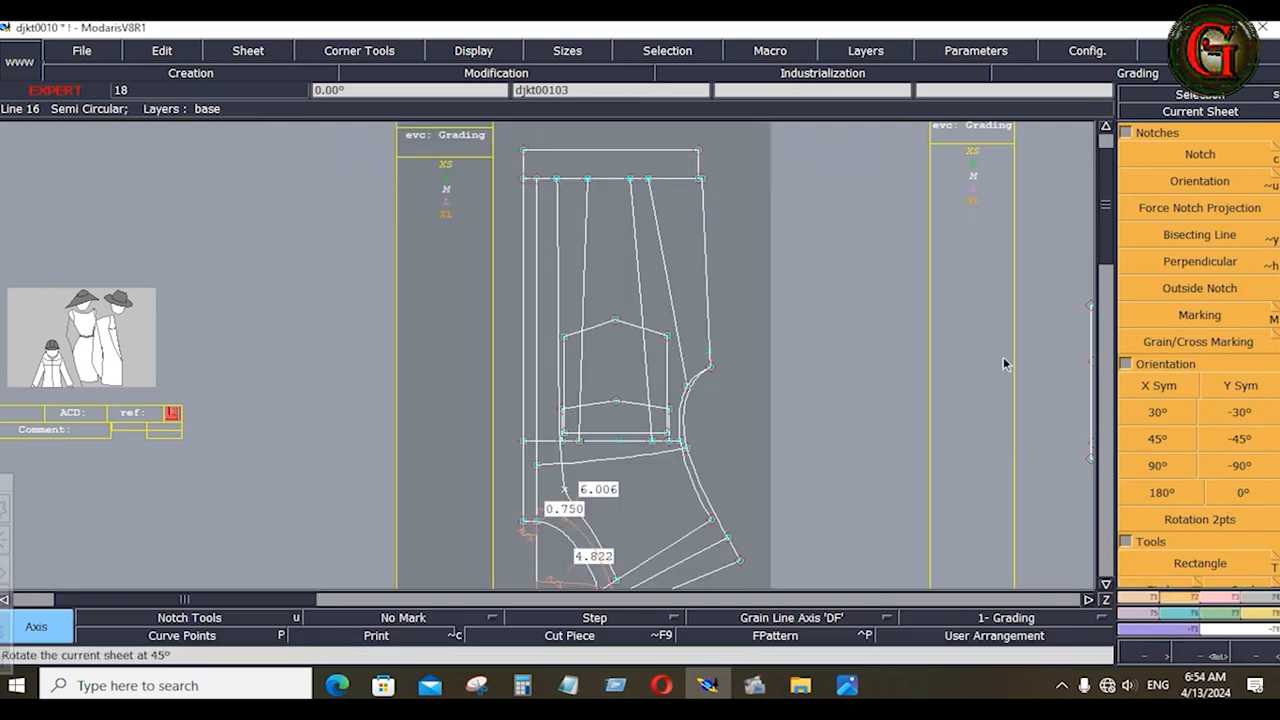
click(1161, 388)
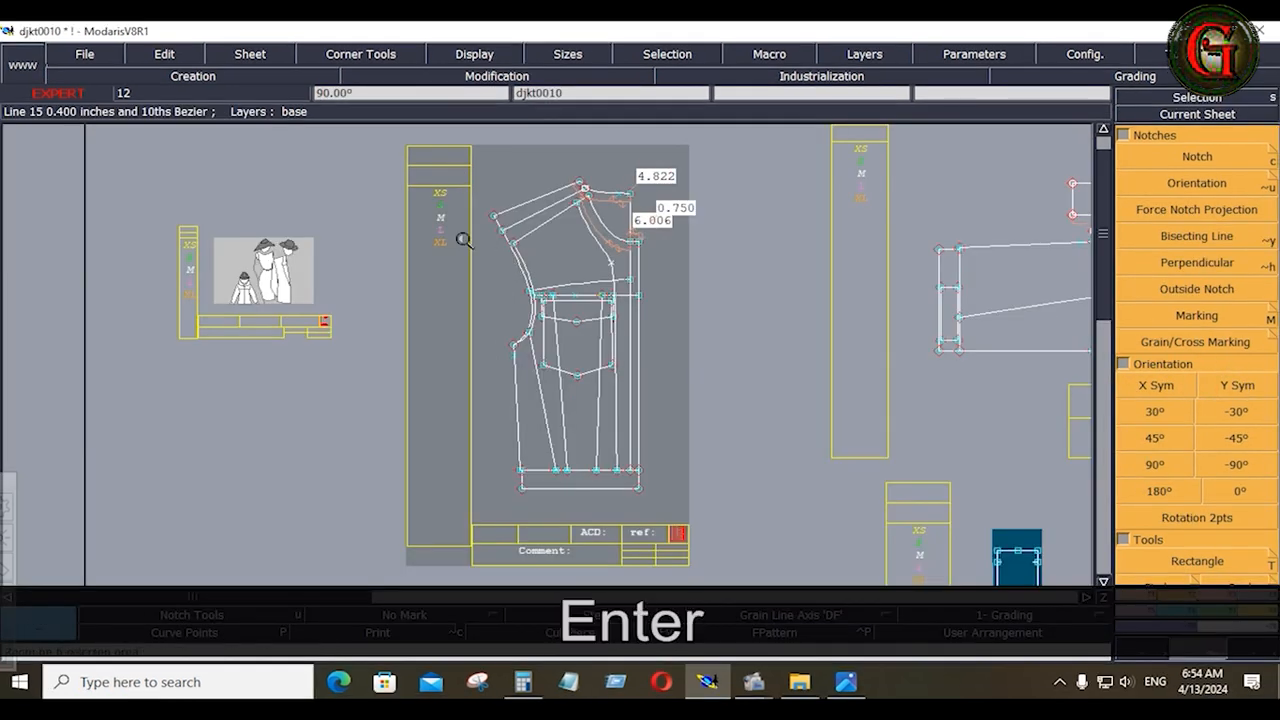
click(134, 143)
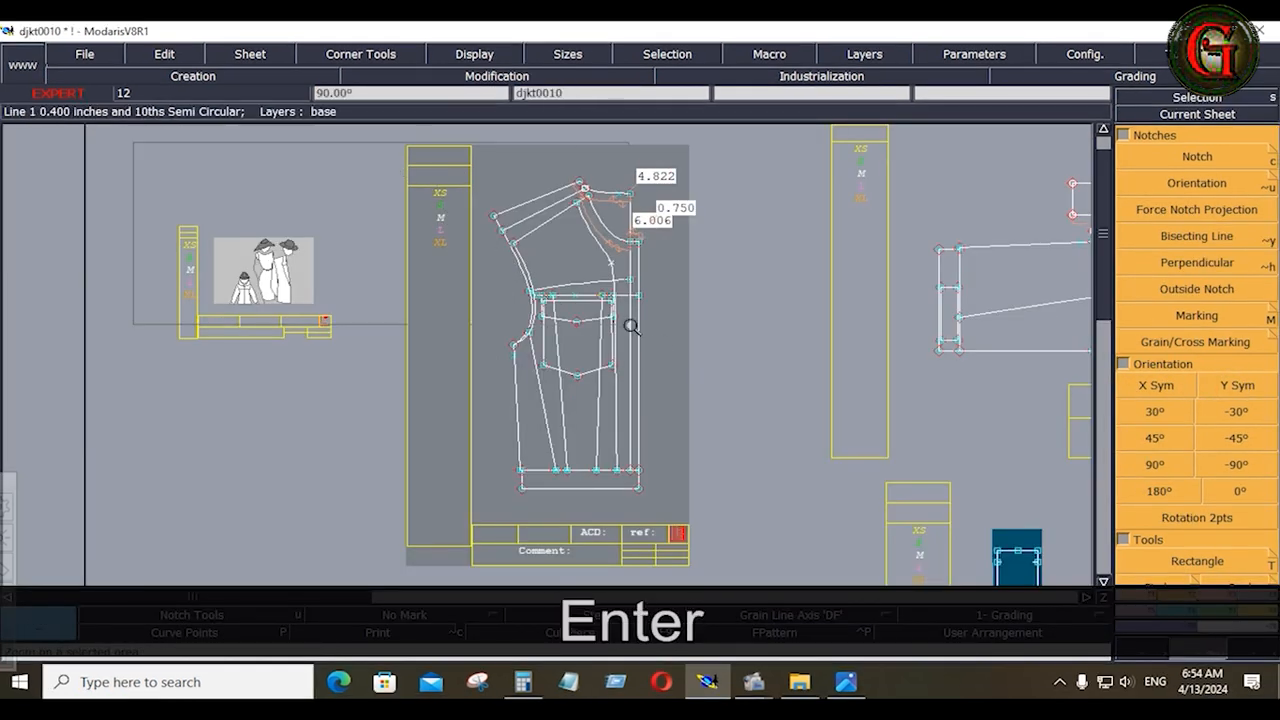
click(686, 378)
Step: Try to extend the middle shoulder line by 25.5 inches past the armhole with Len.Str.Line, and undo it
key(b)
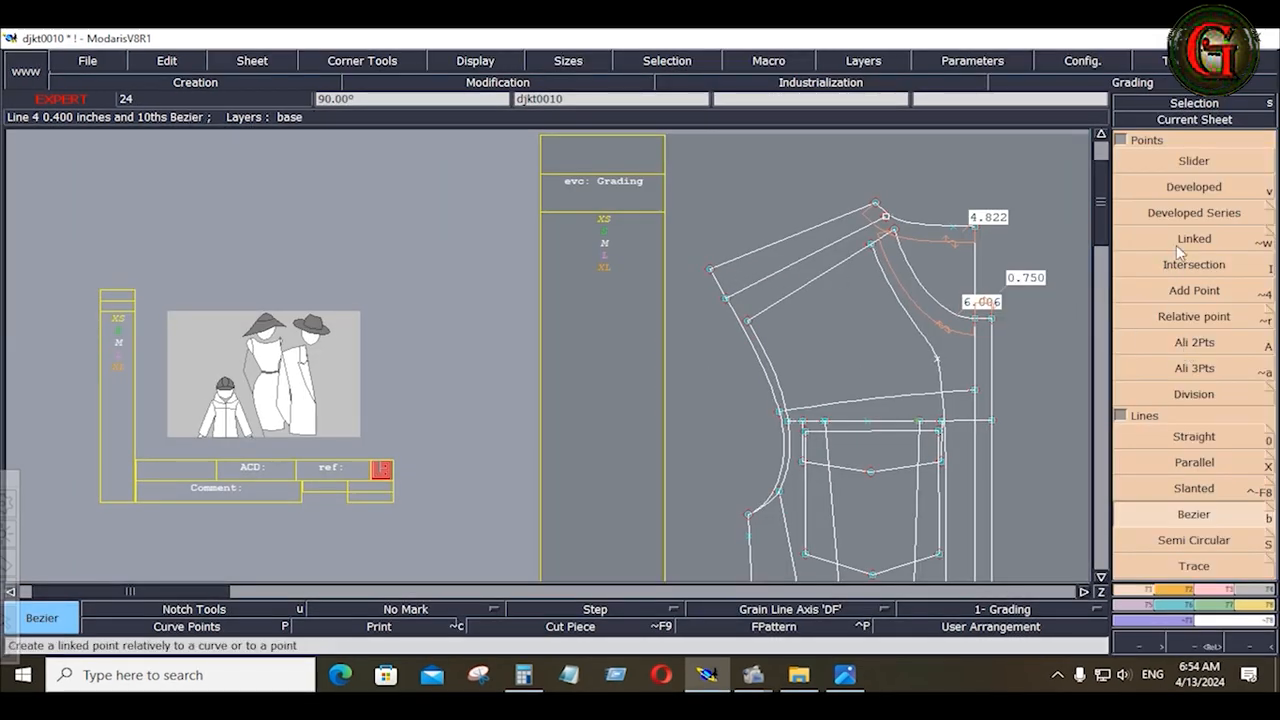
click(1206, 590)
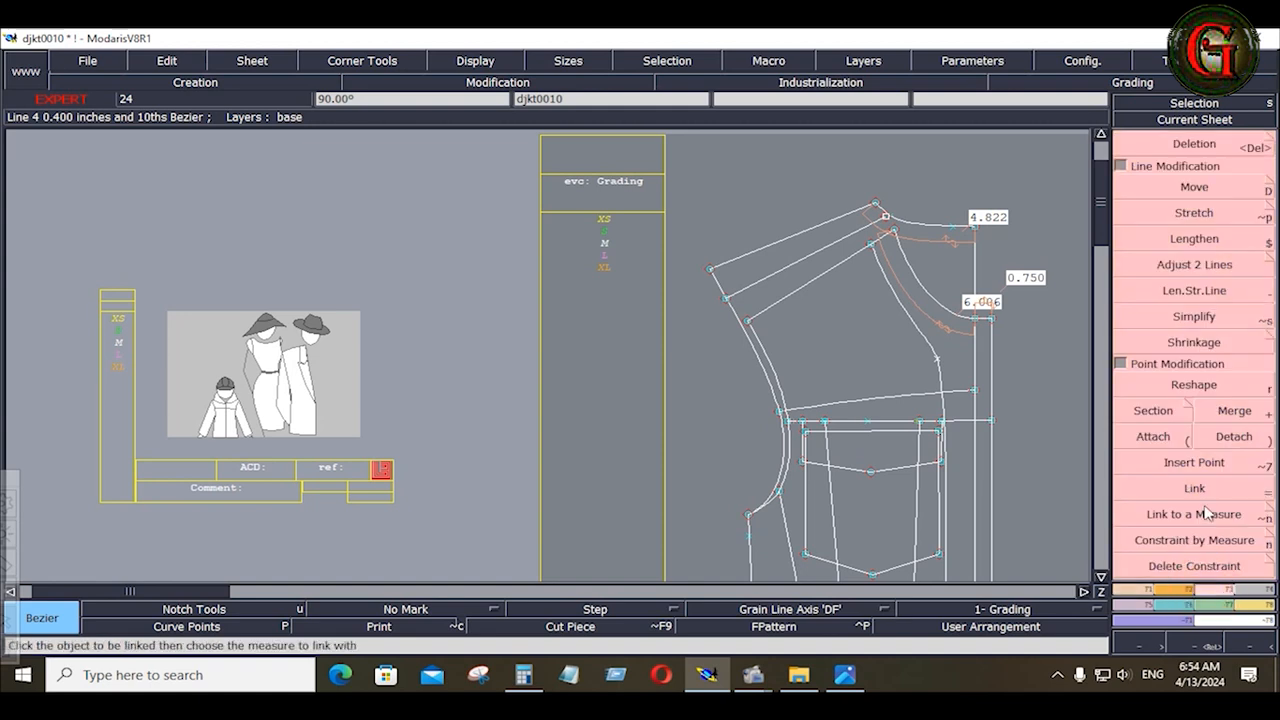
click(1189, 293)
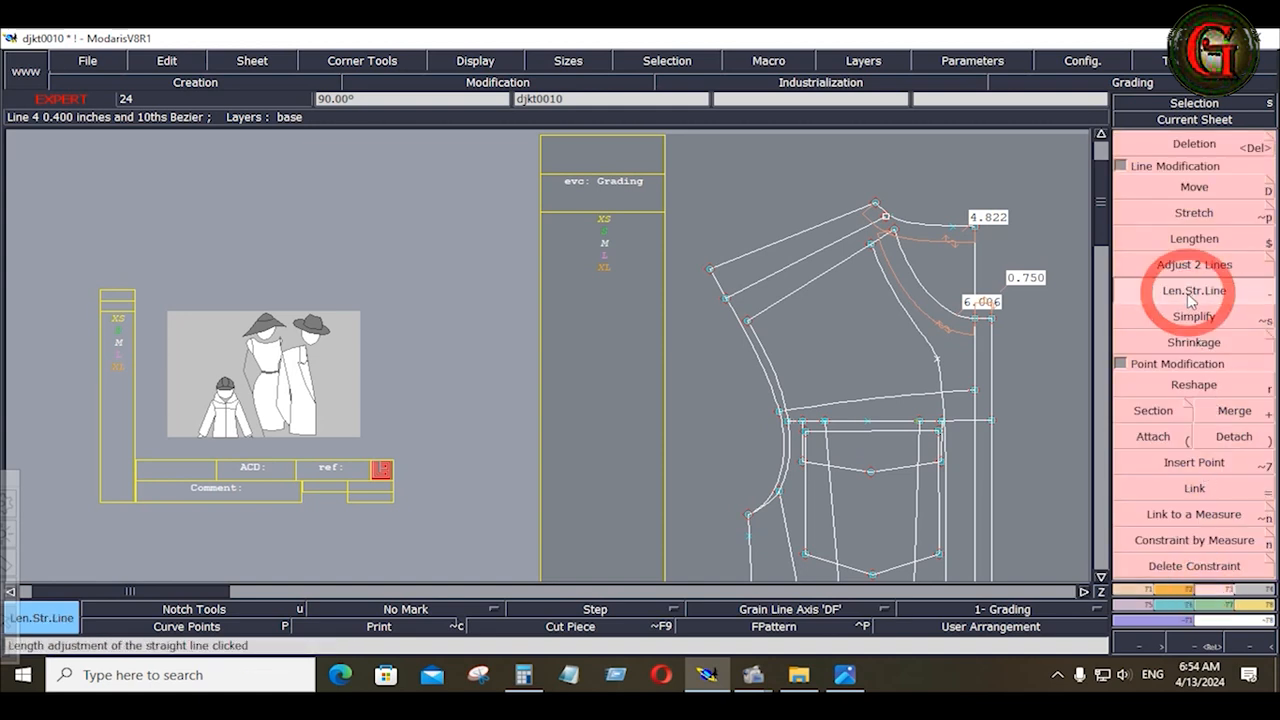
click(784, 273)
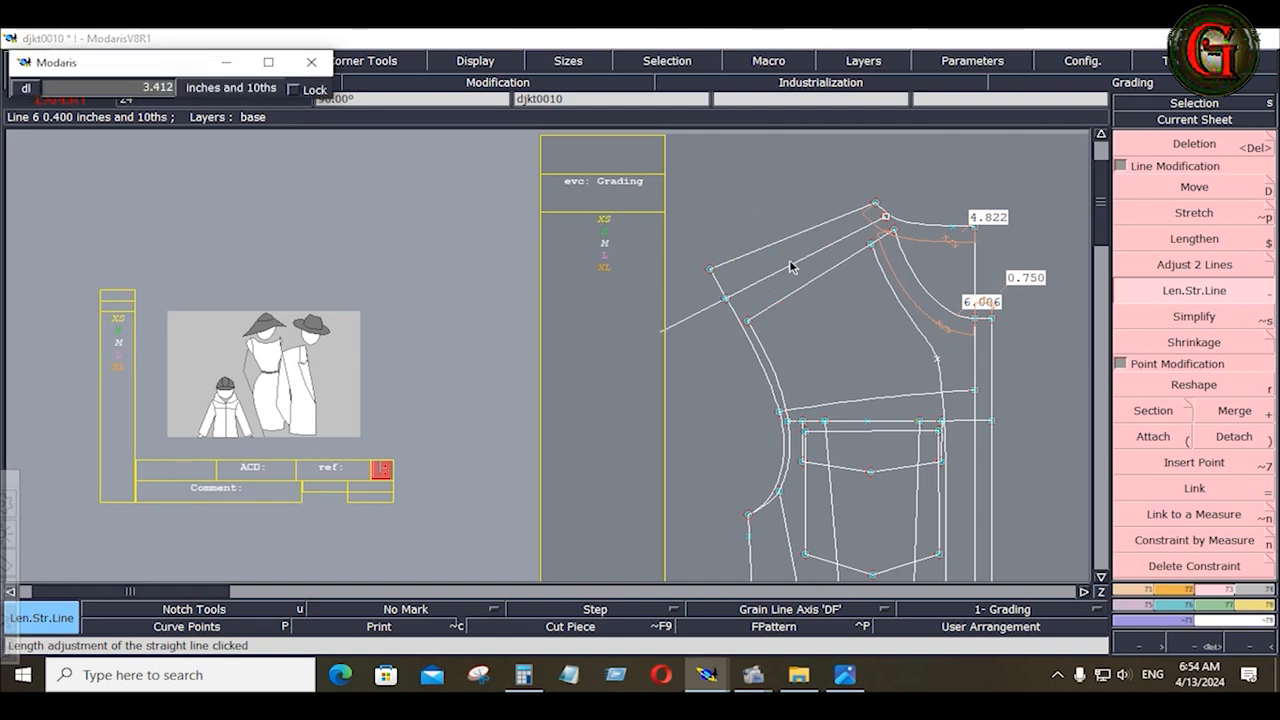
key(Down)
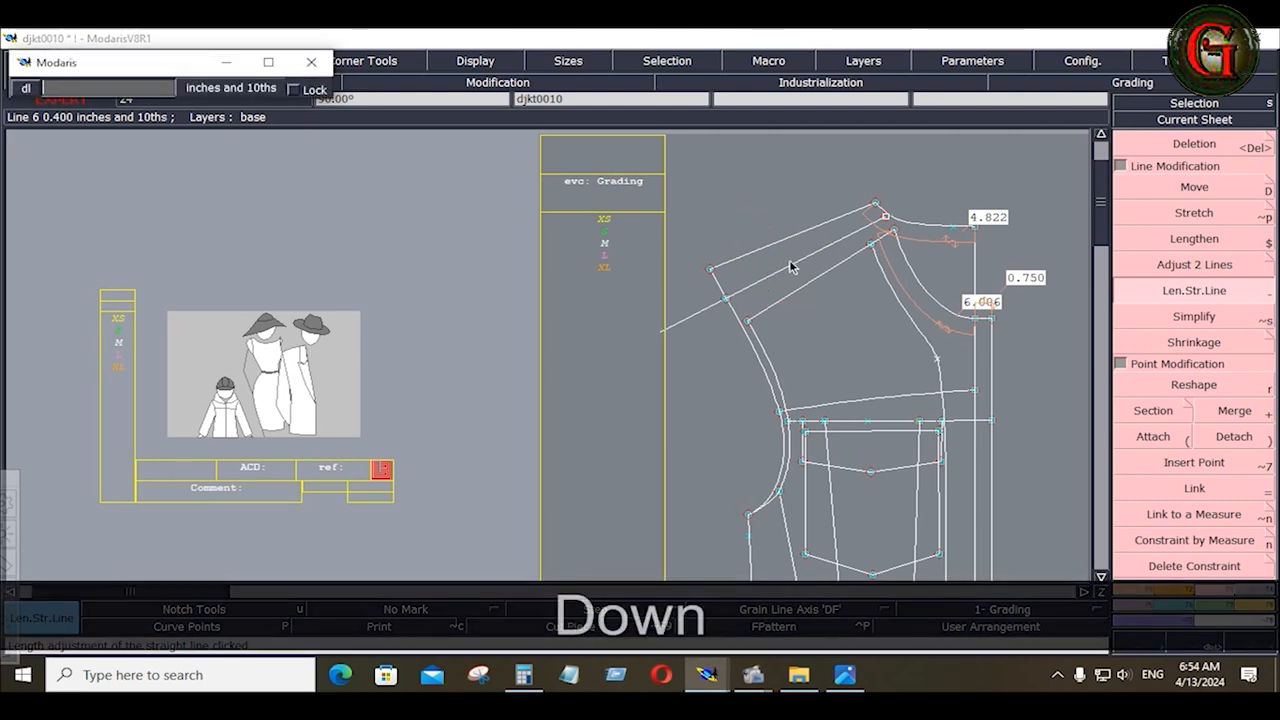
text(25.5)
key(Return)
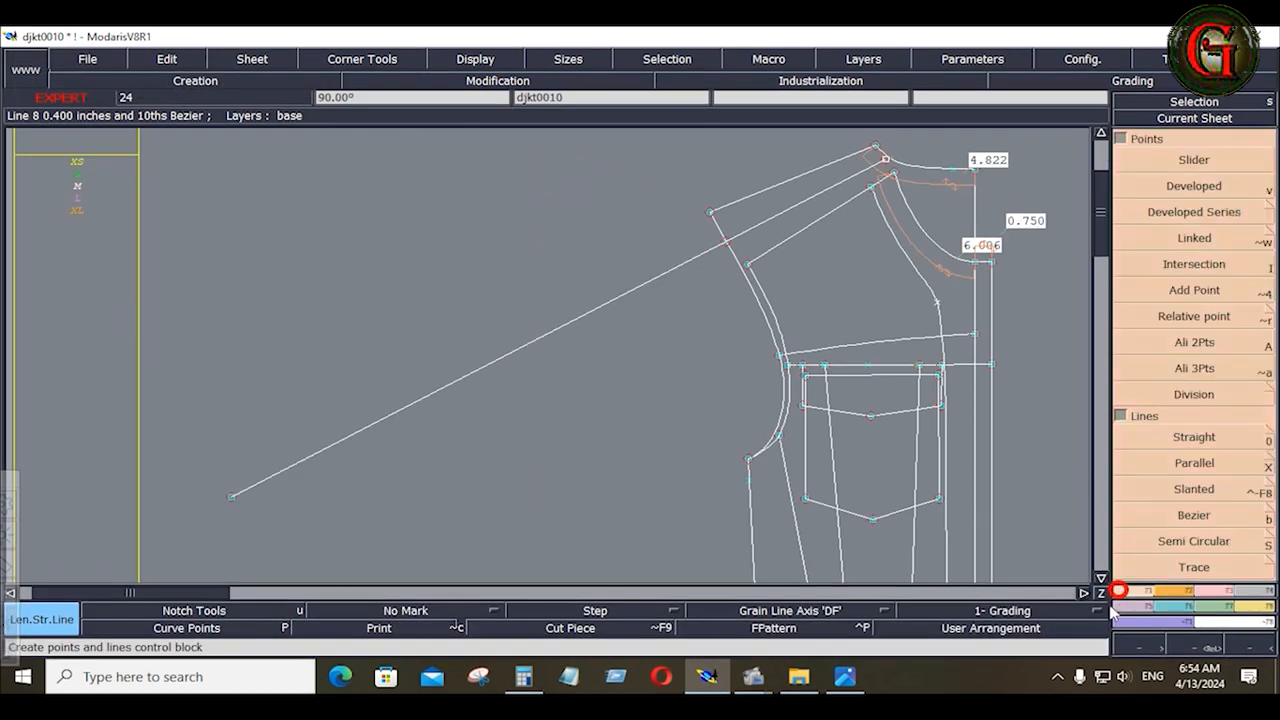
click(1179, 518)
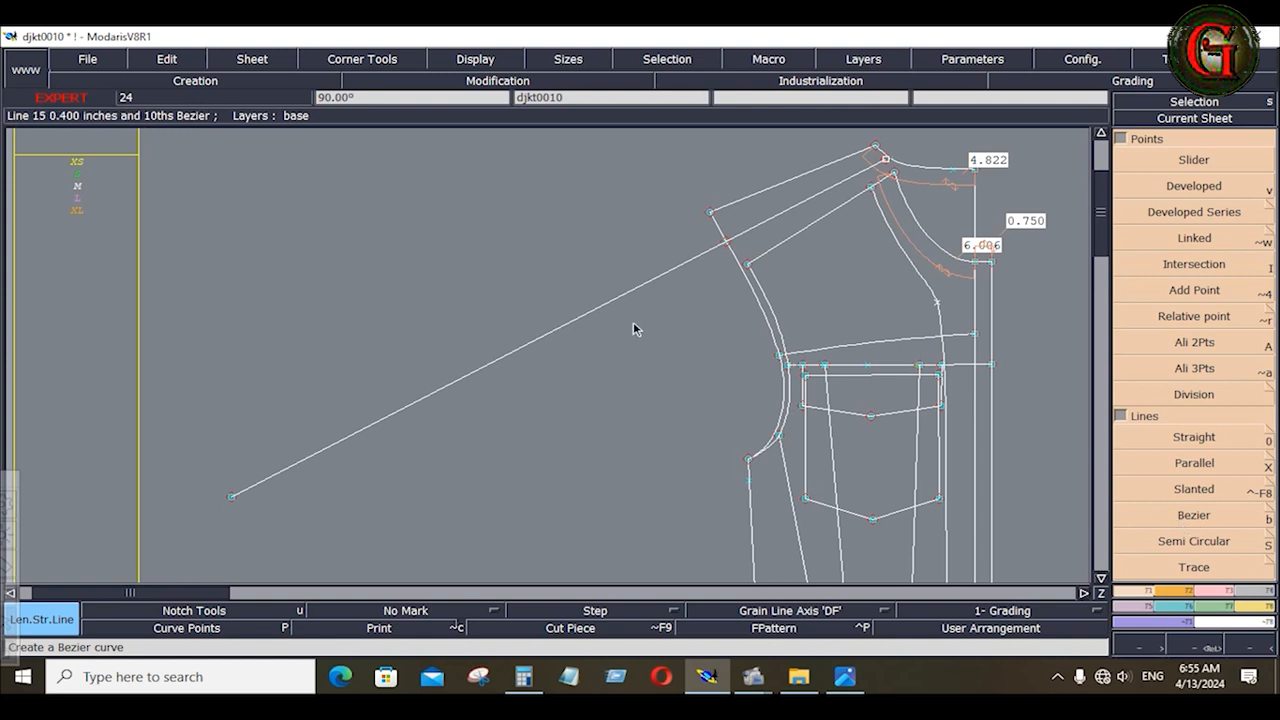
key(ctrl+z)
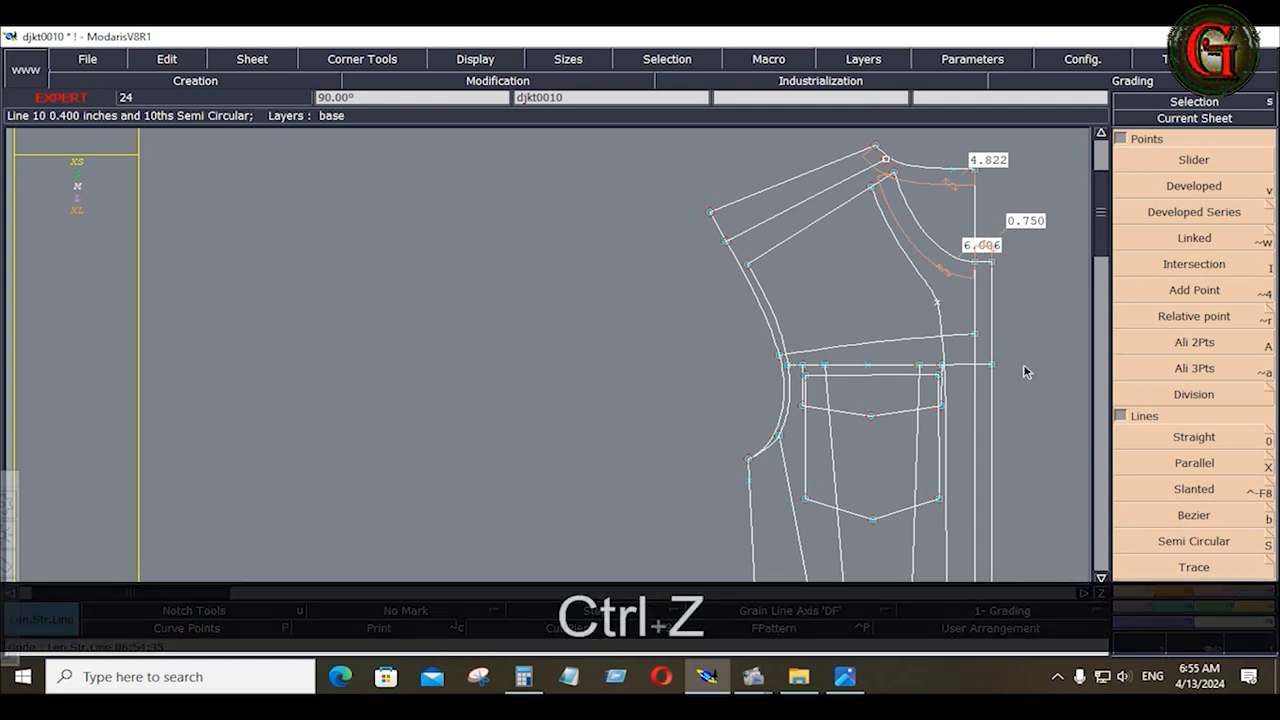
Step: Draw a horizontal 25.5-inch Bezier line outward from the armhole end of the middle shoulder line
click(1196, 518)
click(726, 241)
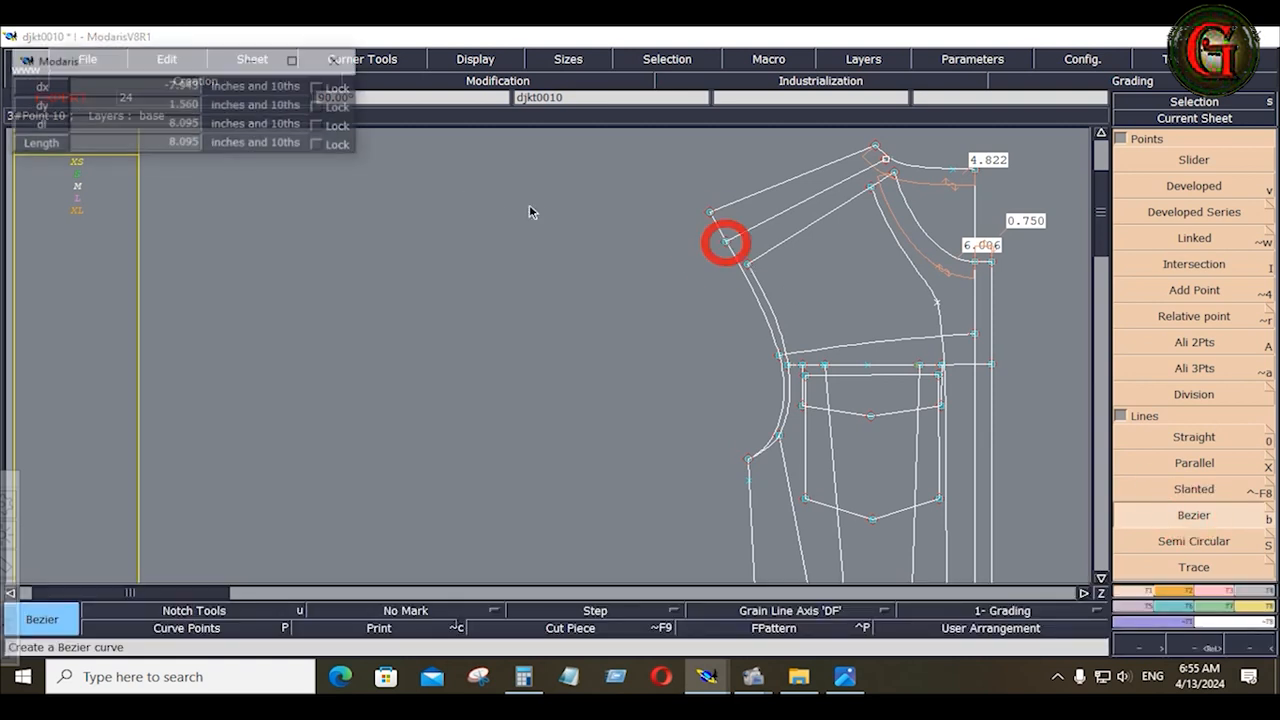
click(127, 129)
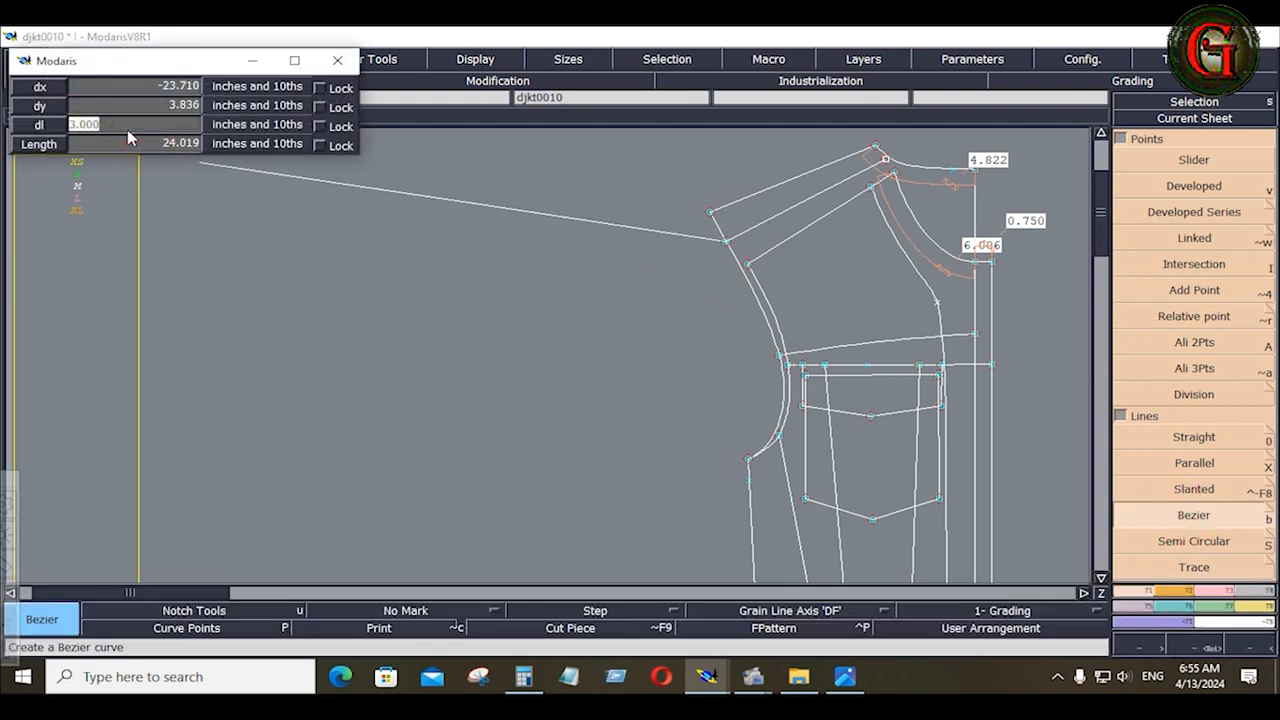
text(25.5)
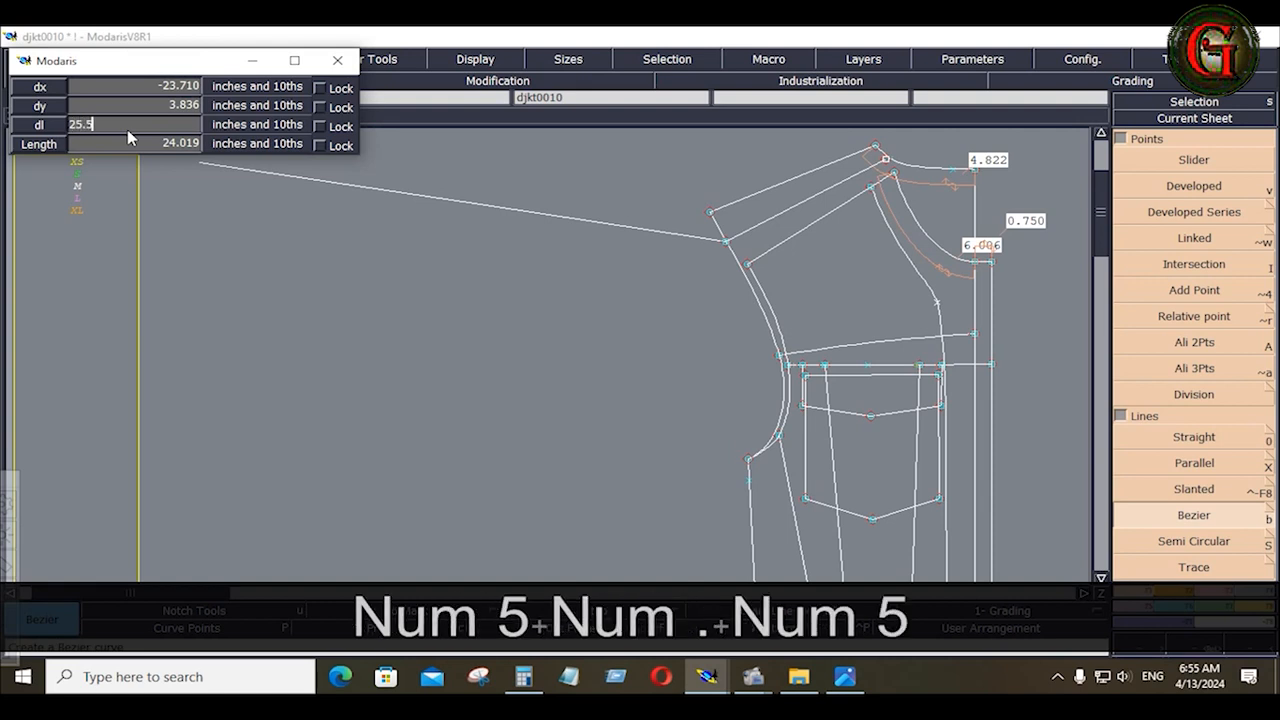
key(Return)
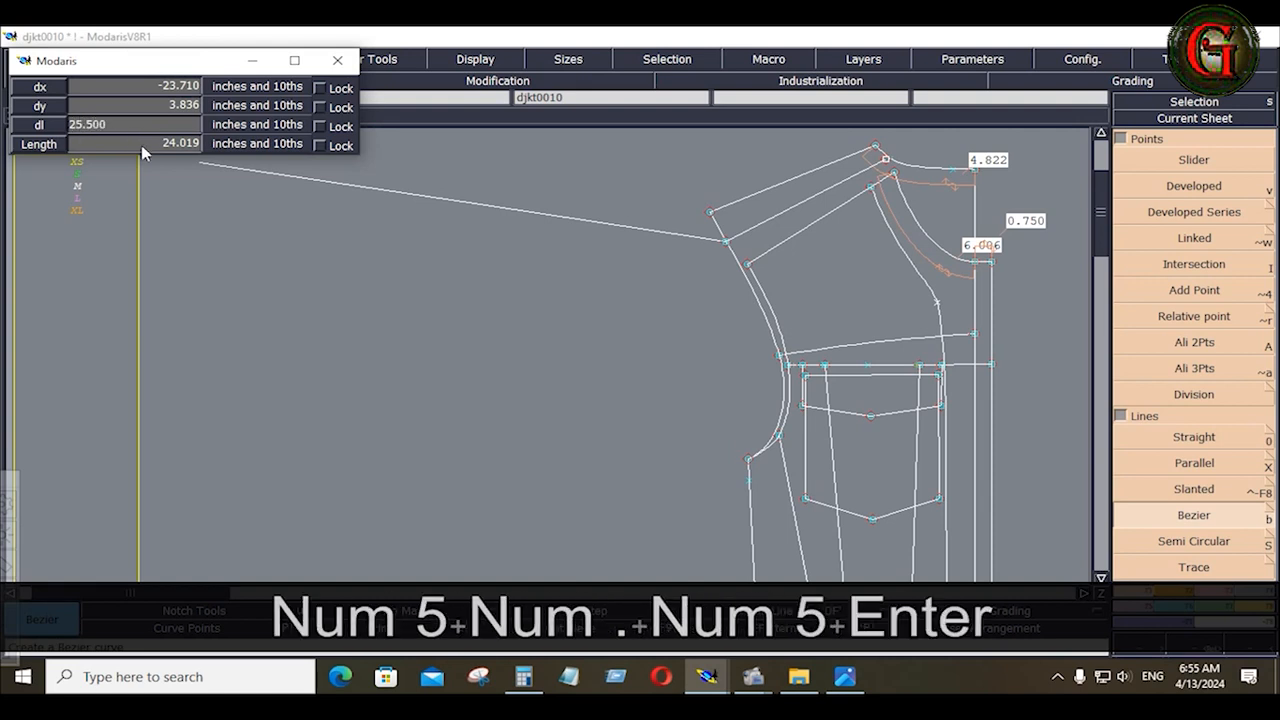
ctrl+click(189, 217)
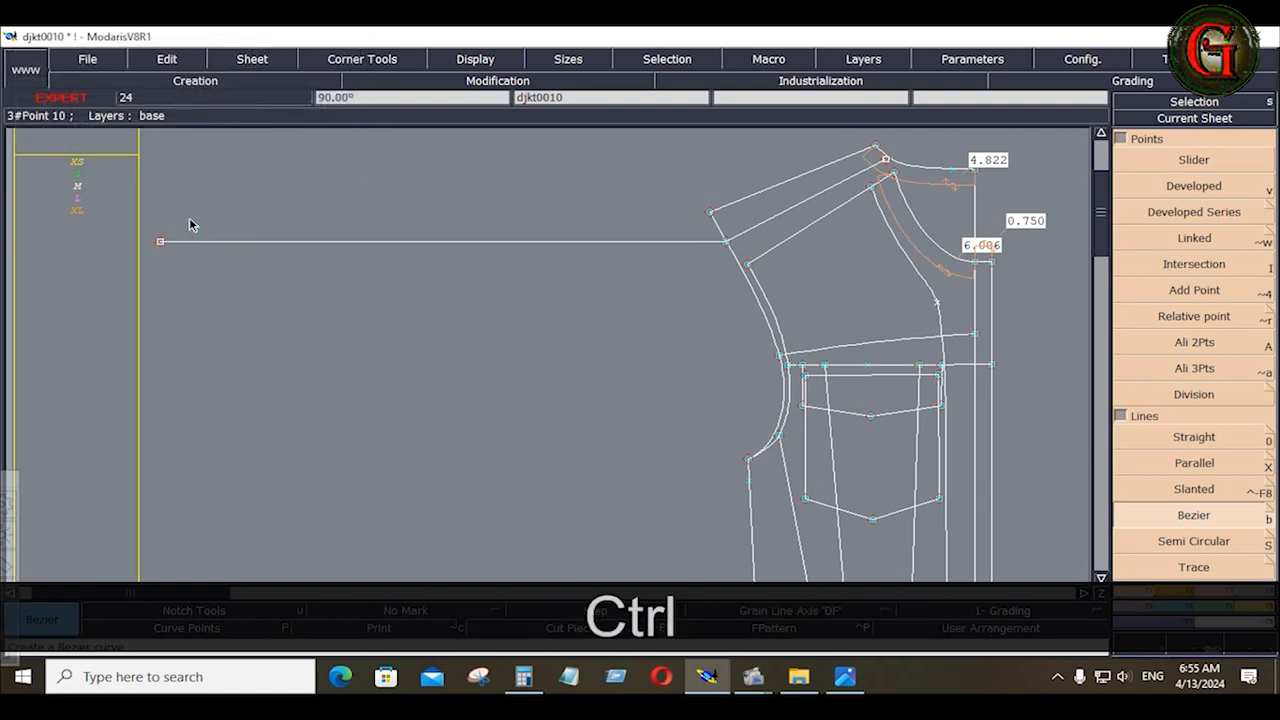
Step: Create a parallel of the horizontal sleeve line 10.5 inches below it
click(1194, 463)
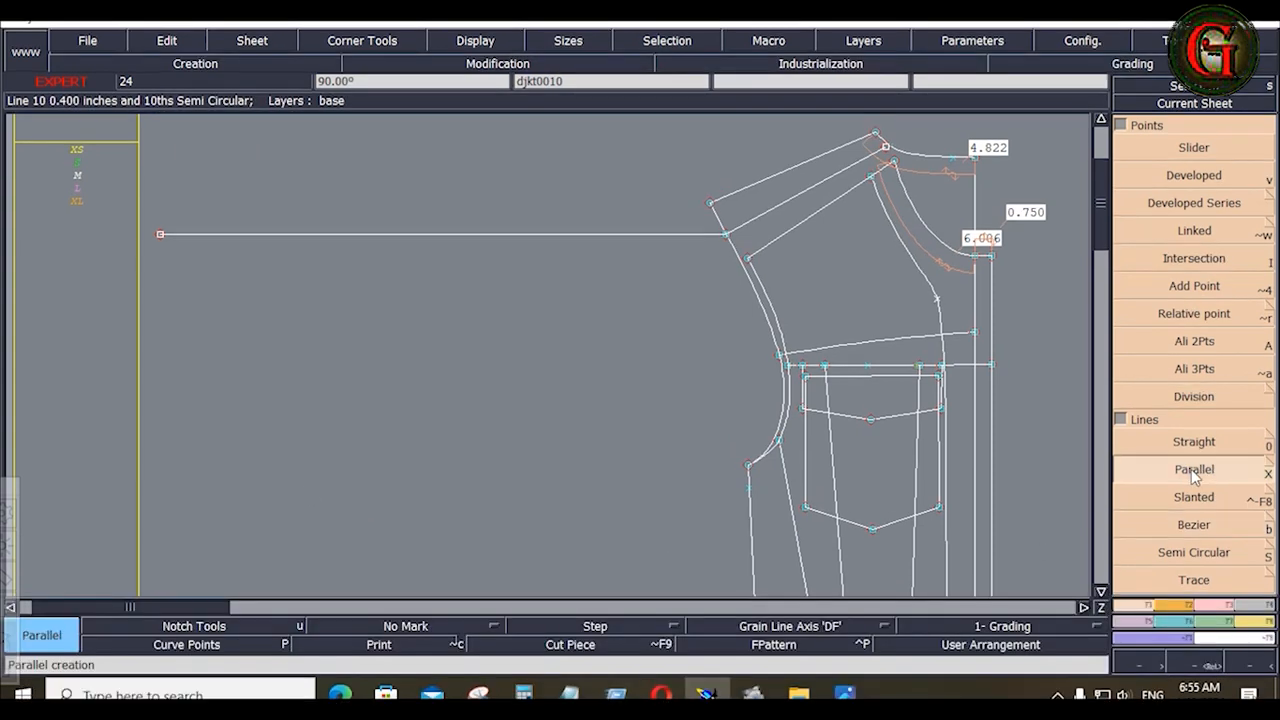
click(652, 235)
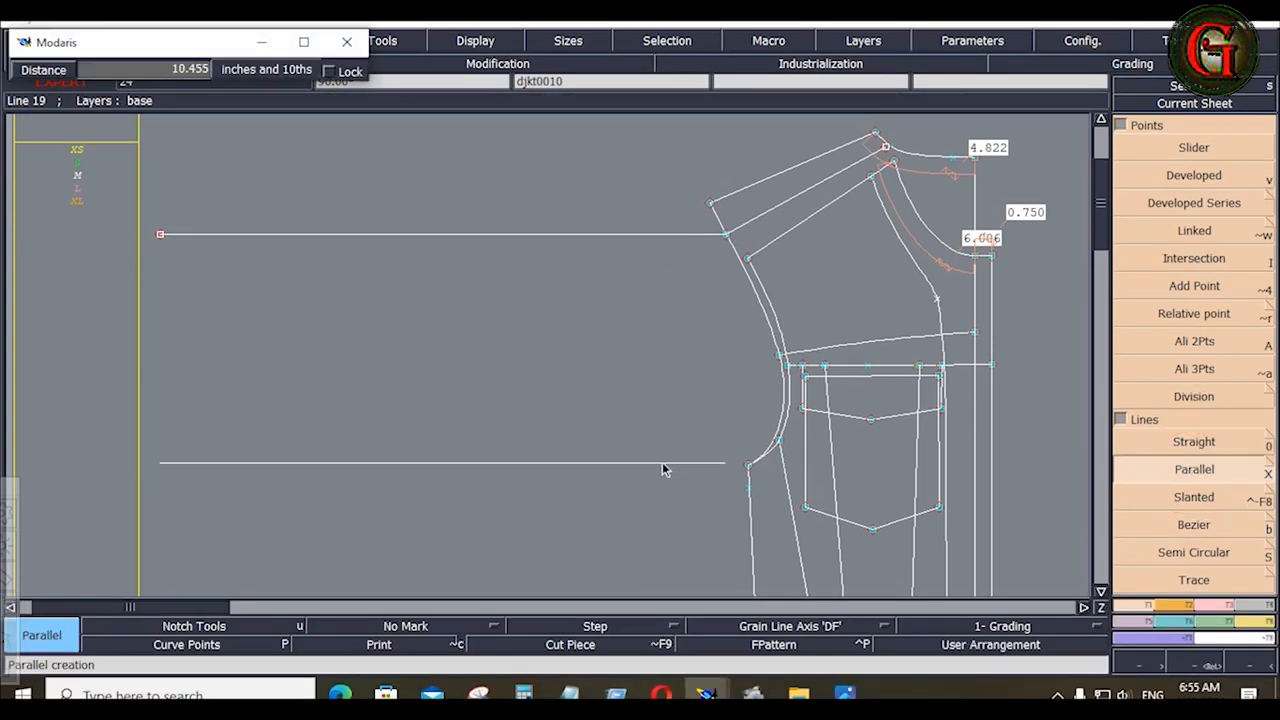
key(Down)
text(10.5)
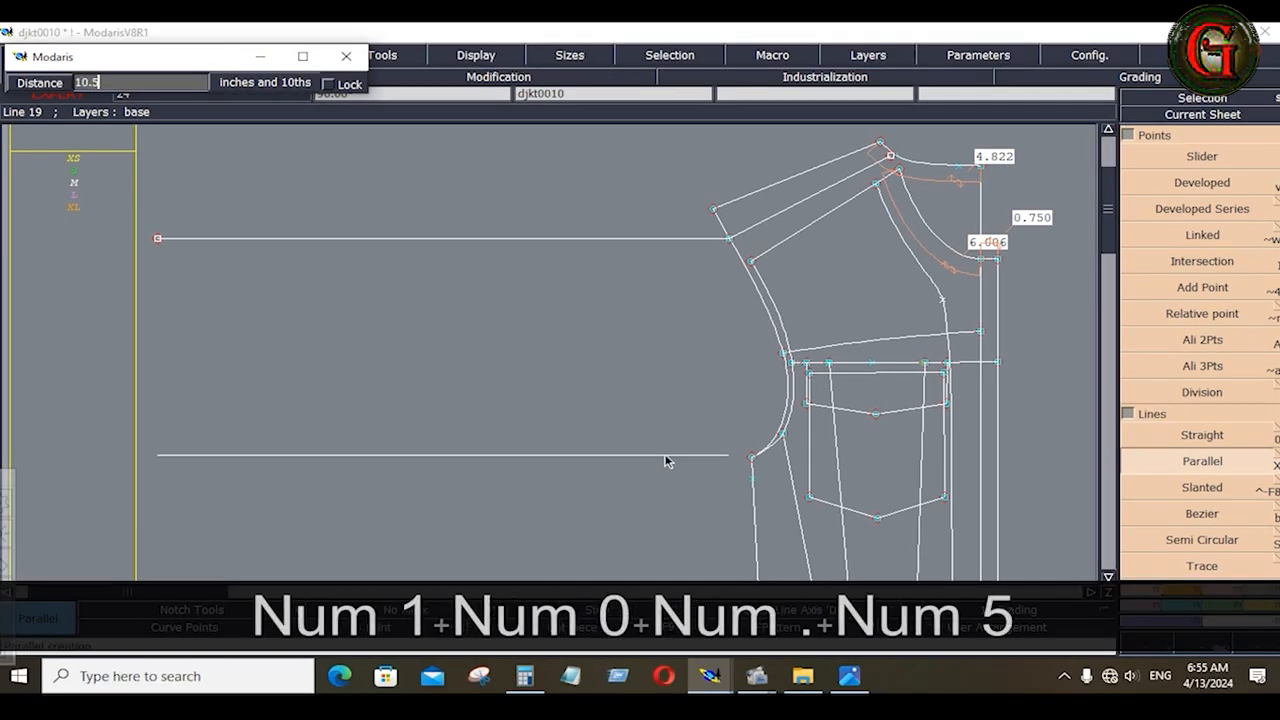
key(Return)
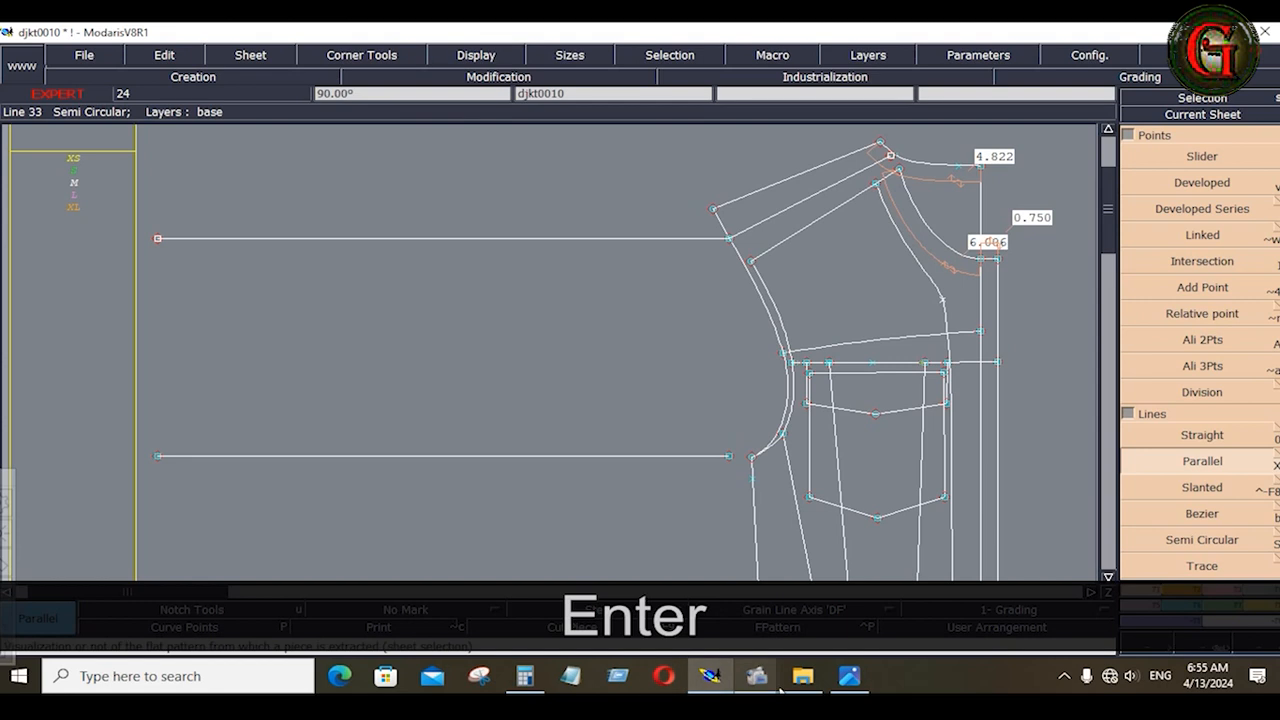
Step: Check the sleeve measurements in the SHEET-02.JPG spec sheet, and join the outer ends of the two sleeve lines with a vertical line in Modaris
click(848, 682)
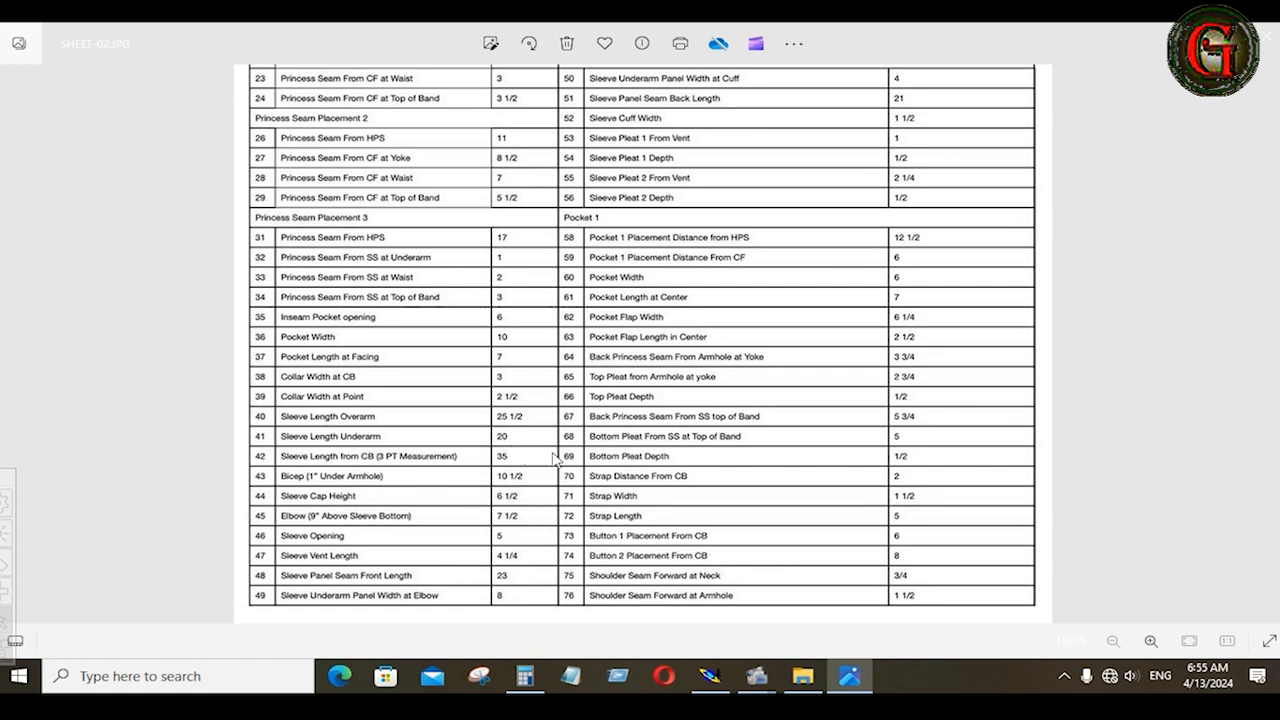
click(710, 680)
click(157, 239)
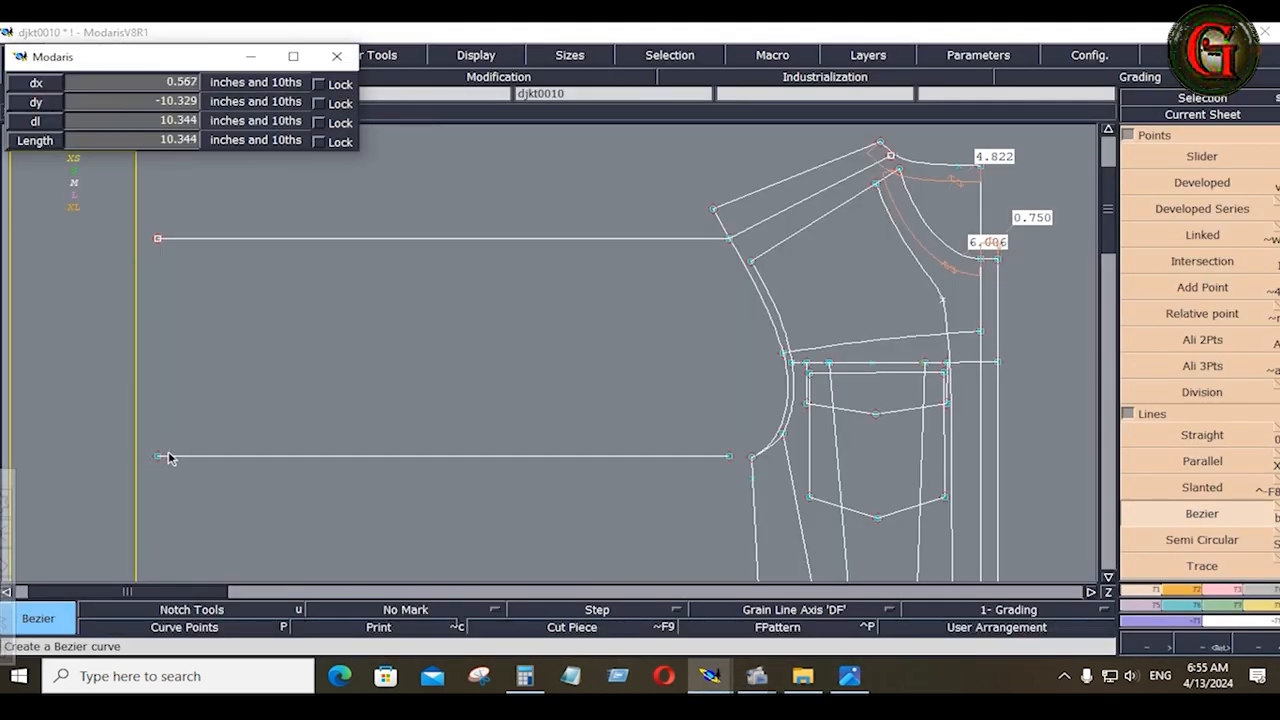
click(158, 456)
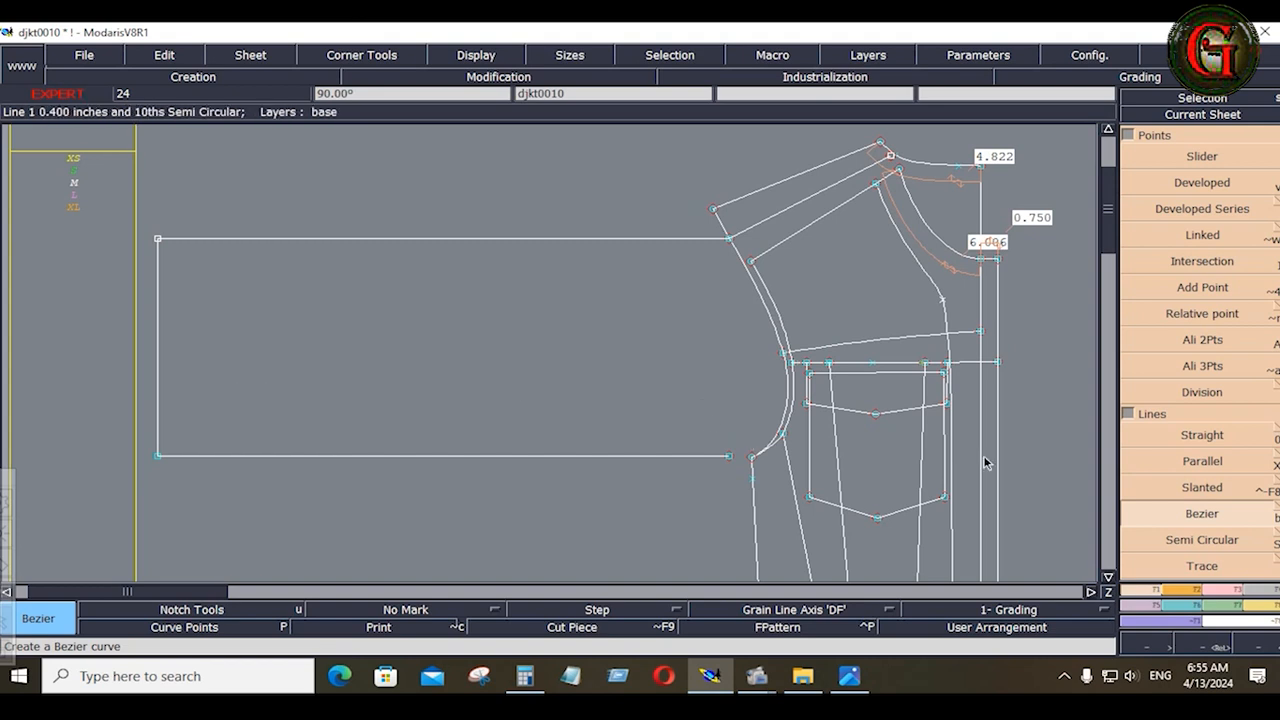
Step: Create a parallel of the vertical sleeve-end line at the 20-inch sleeve underarm length, towards the bodice
click(1182, 461)
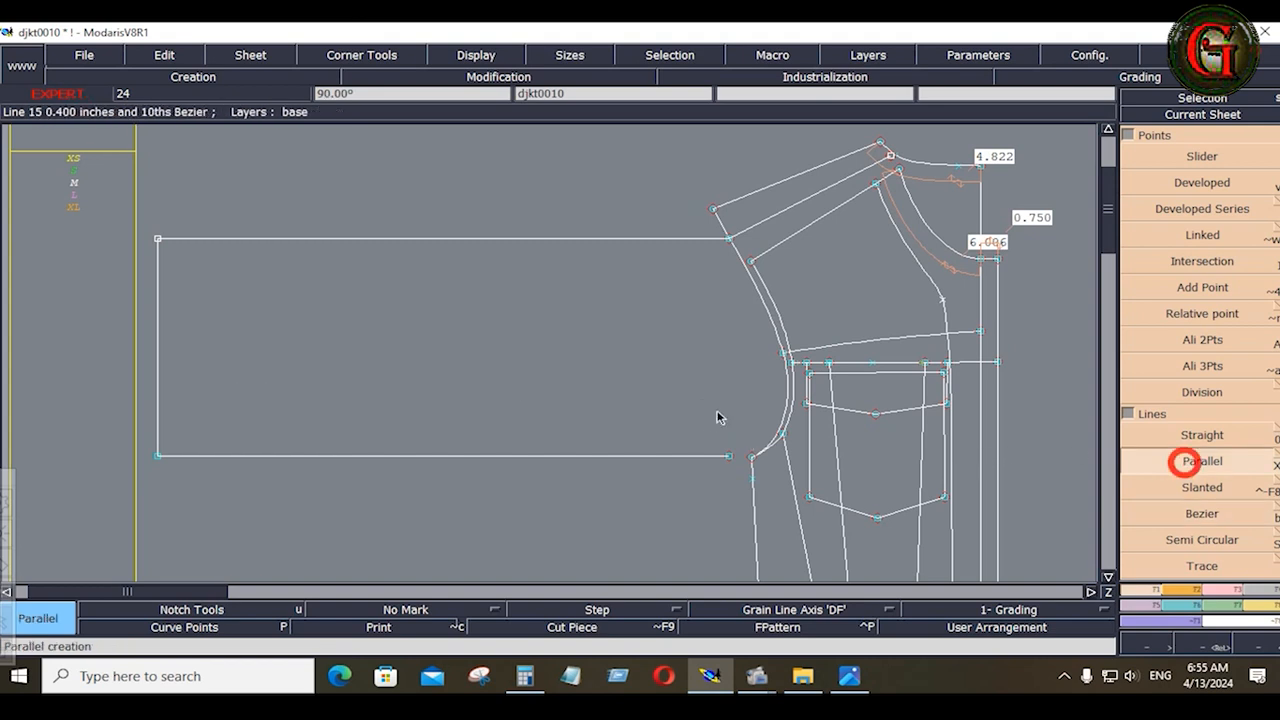
click(159, 336)
click(606, 345)
Step: Draw a diagonal Bezier line from the shoulder point to the lower end of the inner vertical sleeve line
key(b)
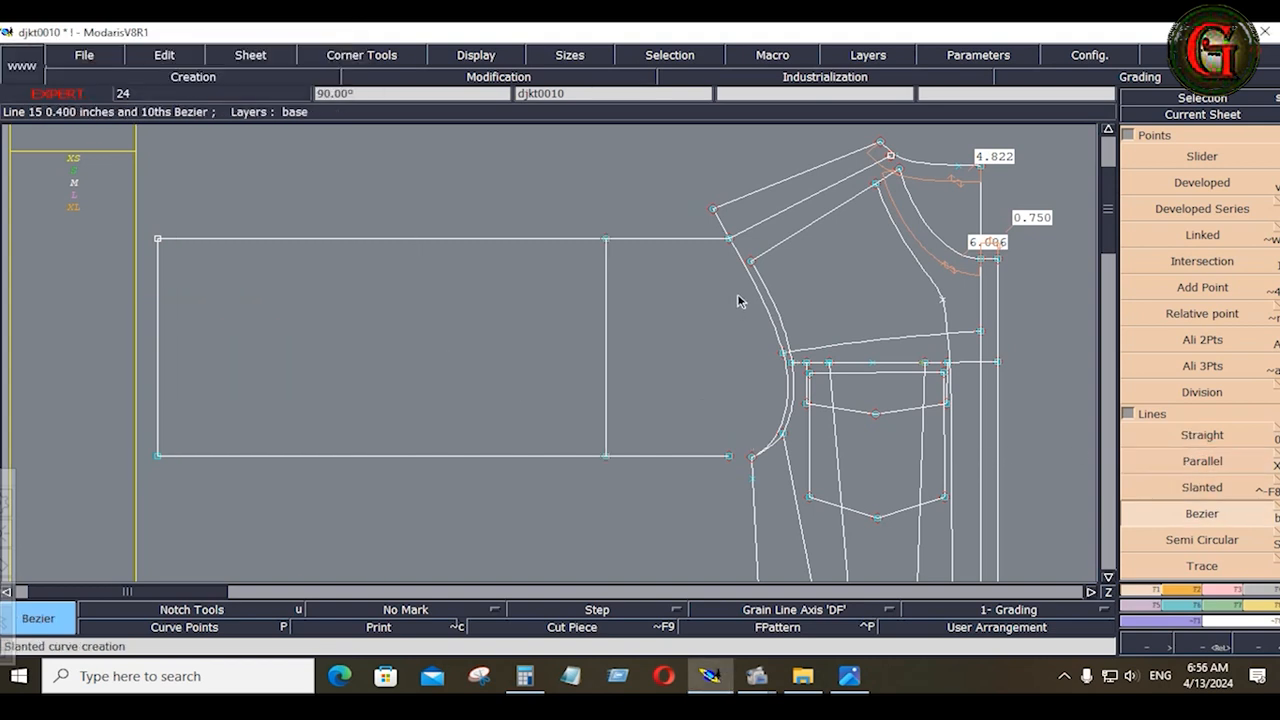
click(729, 238)
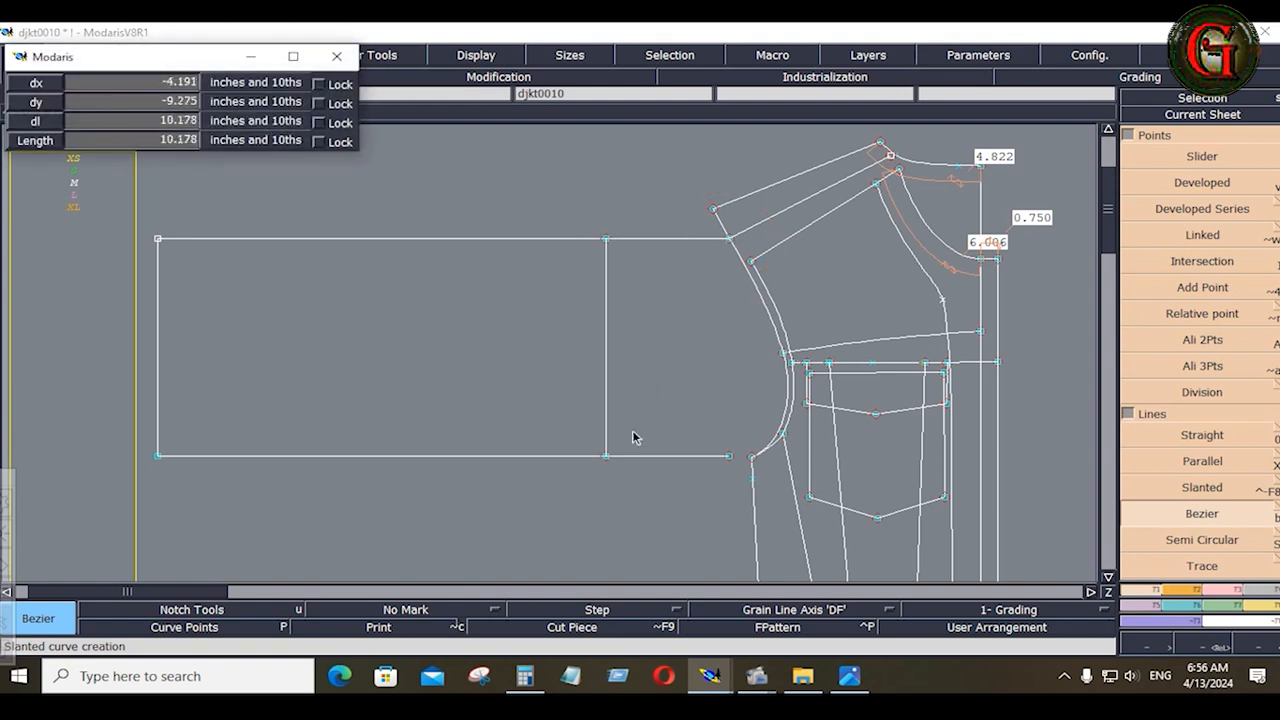
click(607, 456)
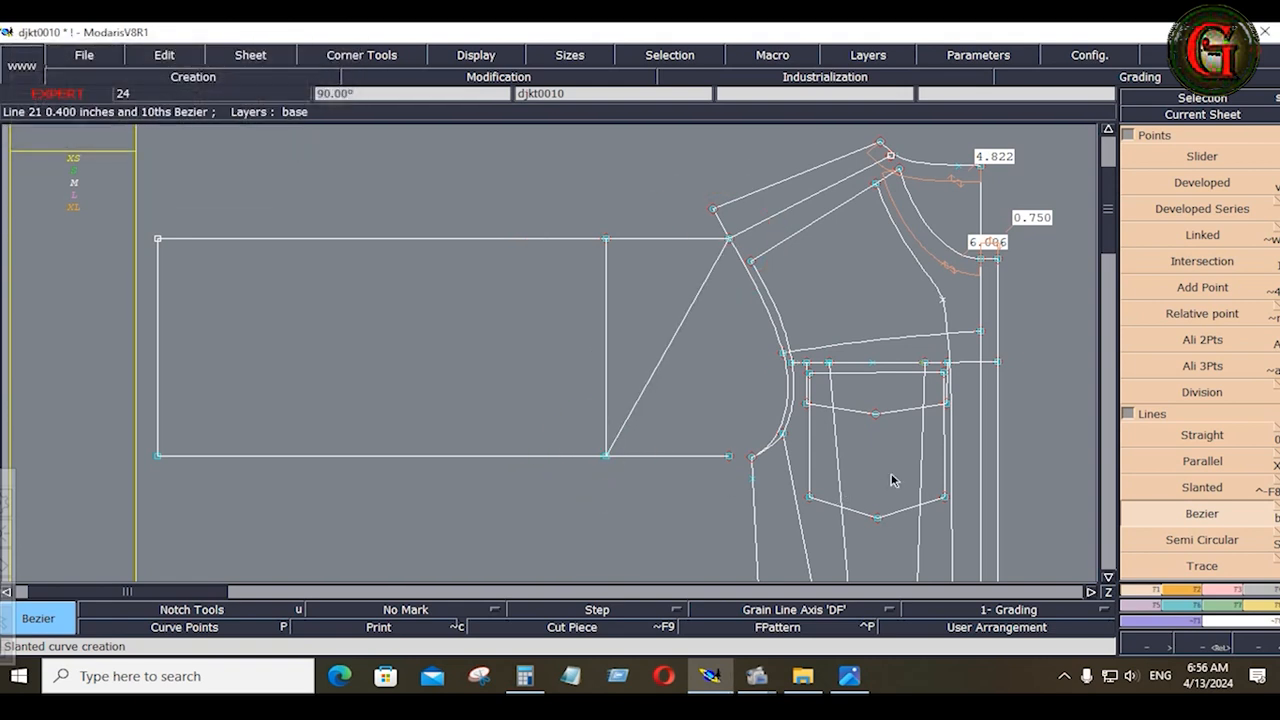
Step: Display the curve handles and reshape the diagonal line into an S-shaped sleeve cap curve
click(477, 56)
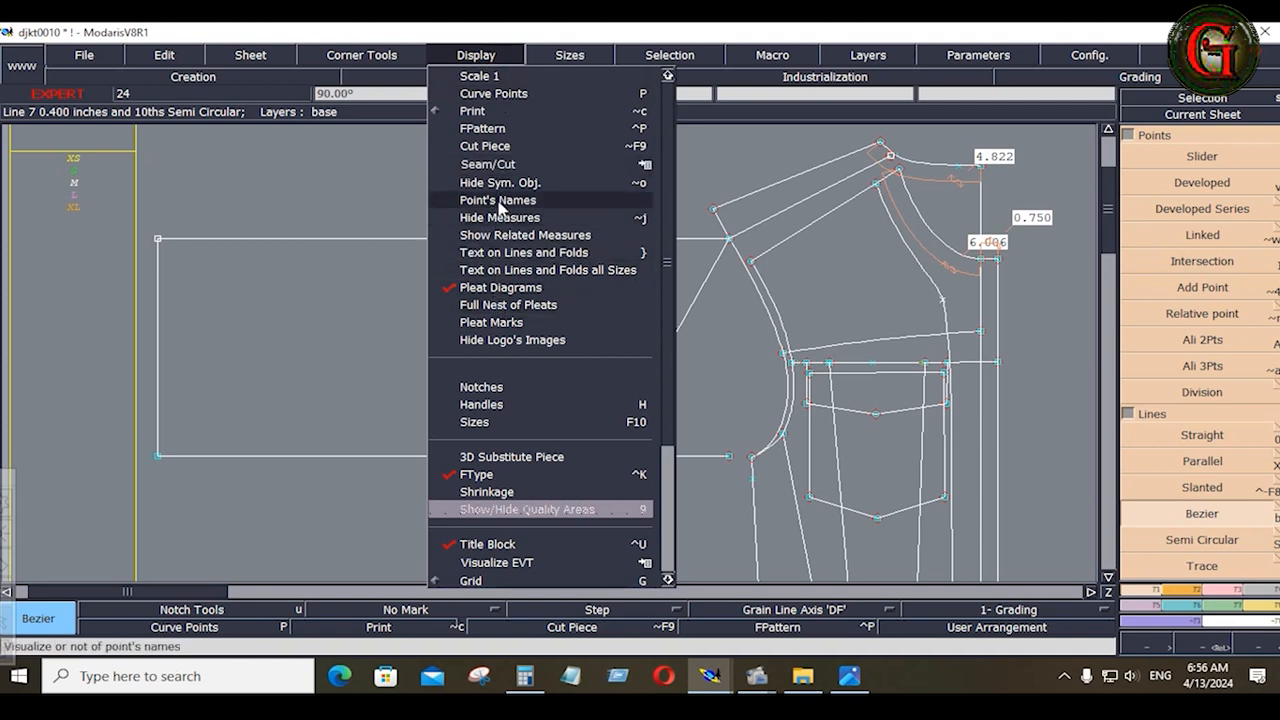
click(487, 407)
key(F3)
click(1202, 384)
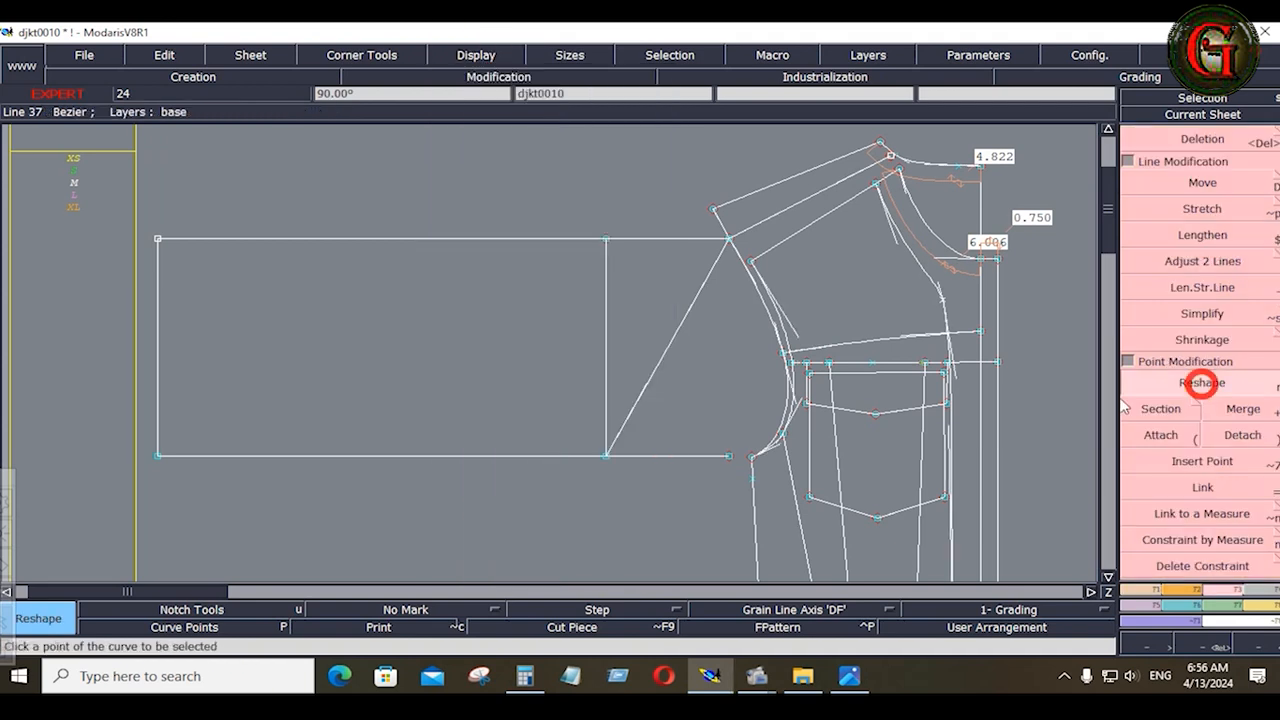
click(640, 398)
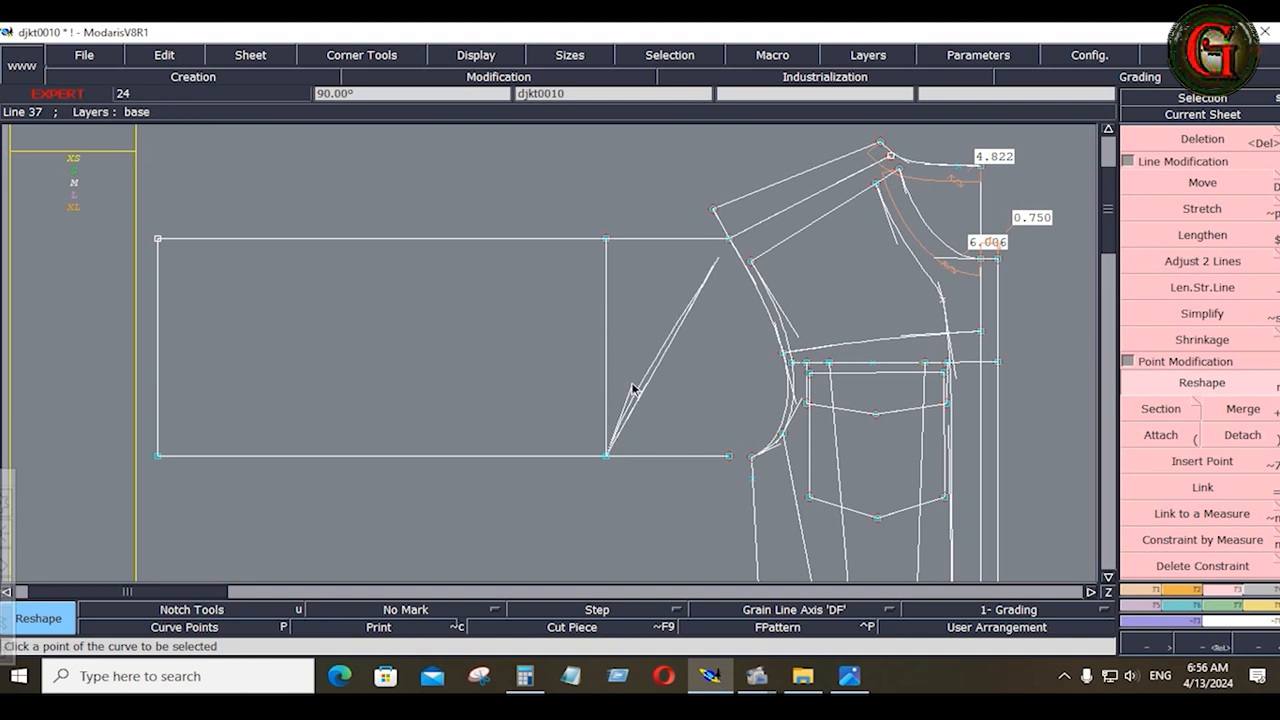
click(709, 371)
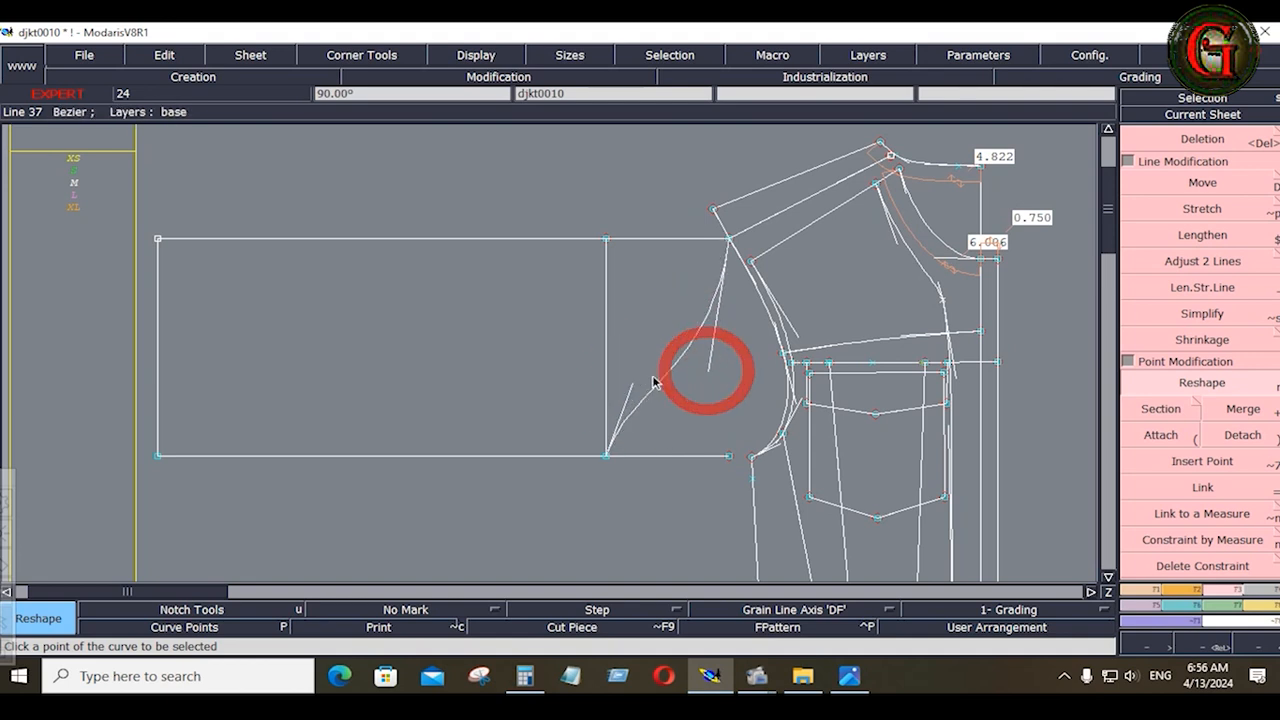
click(610, 402)
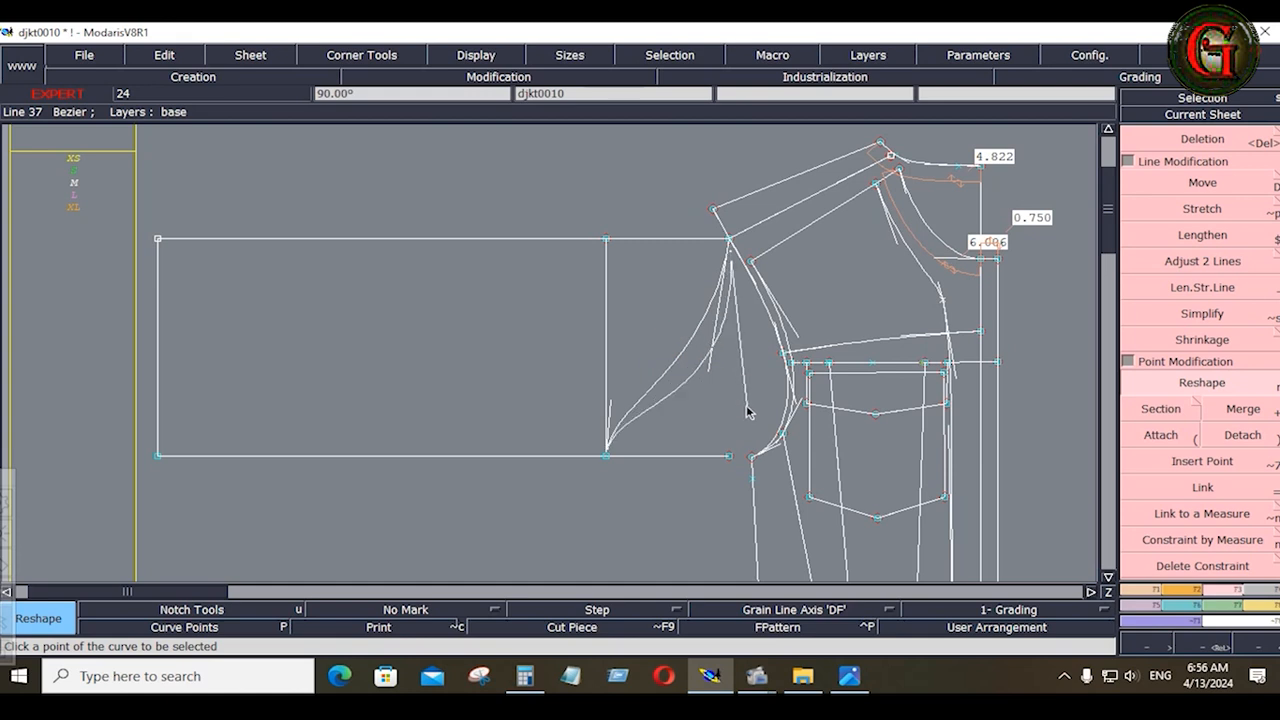
click(674, 518)
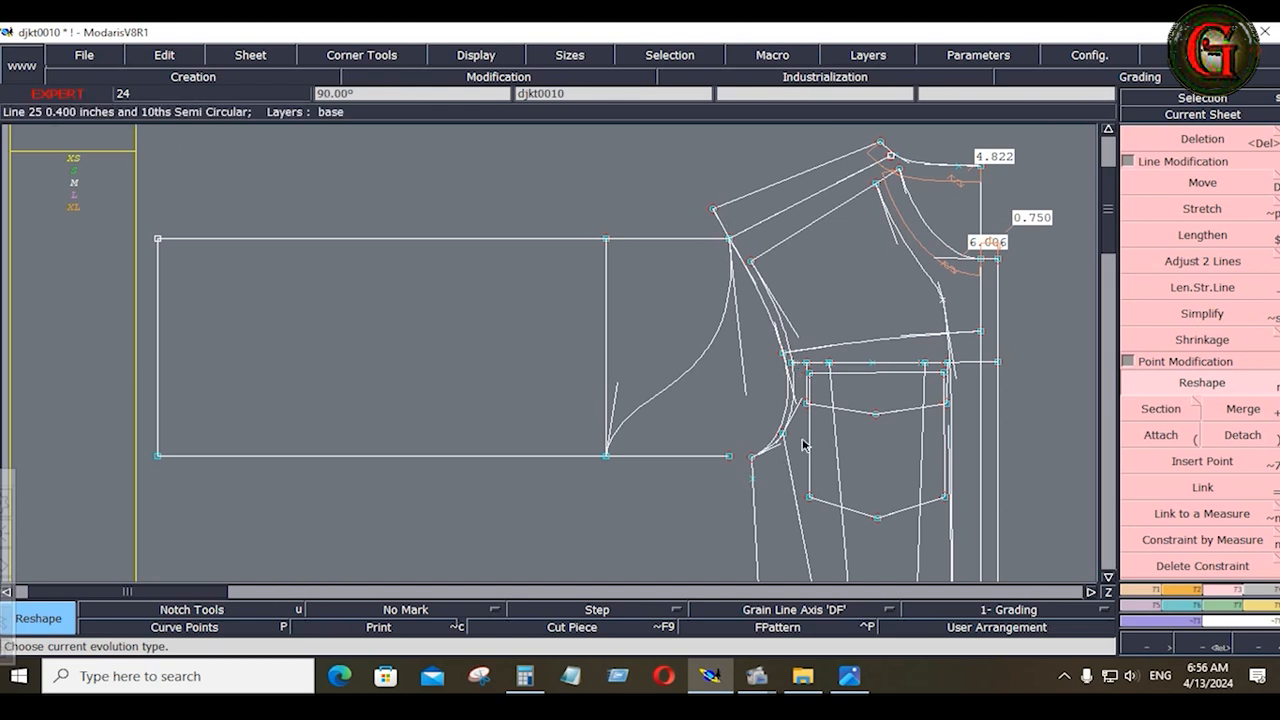
Step: Measure the lengths of both bodice armhole curves and the sleeve cap curve with Length Measure
click(1270, 615)
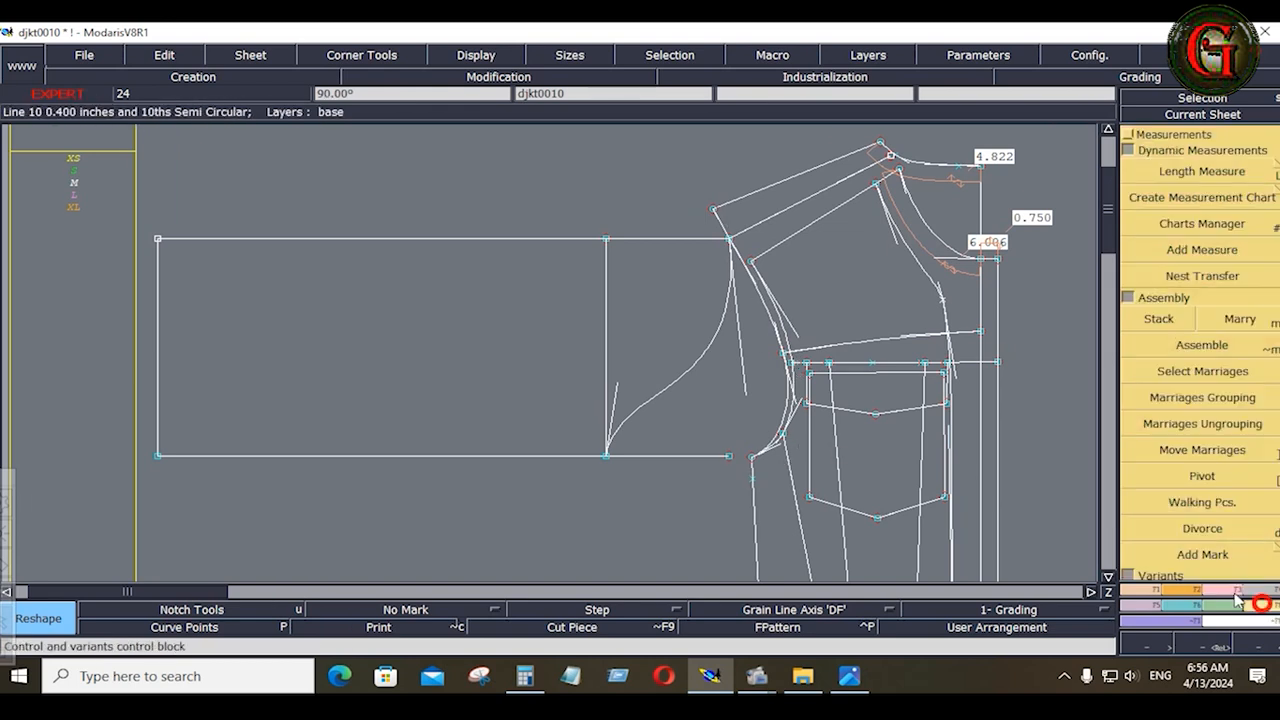
key(l)
click(752, 267)
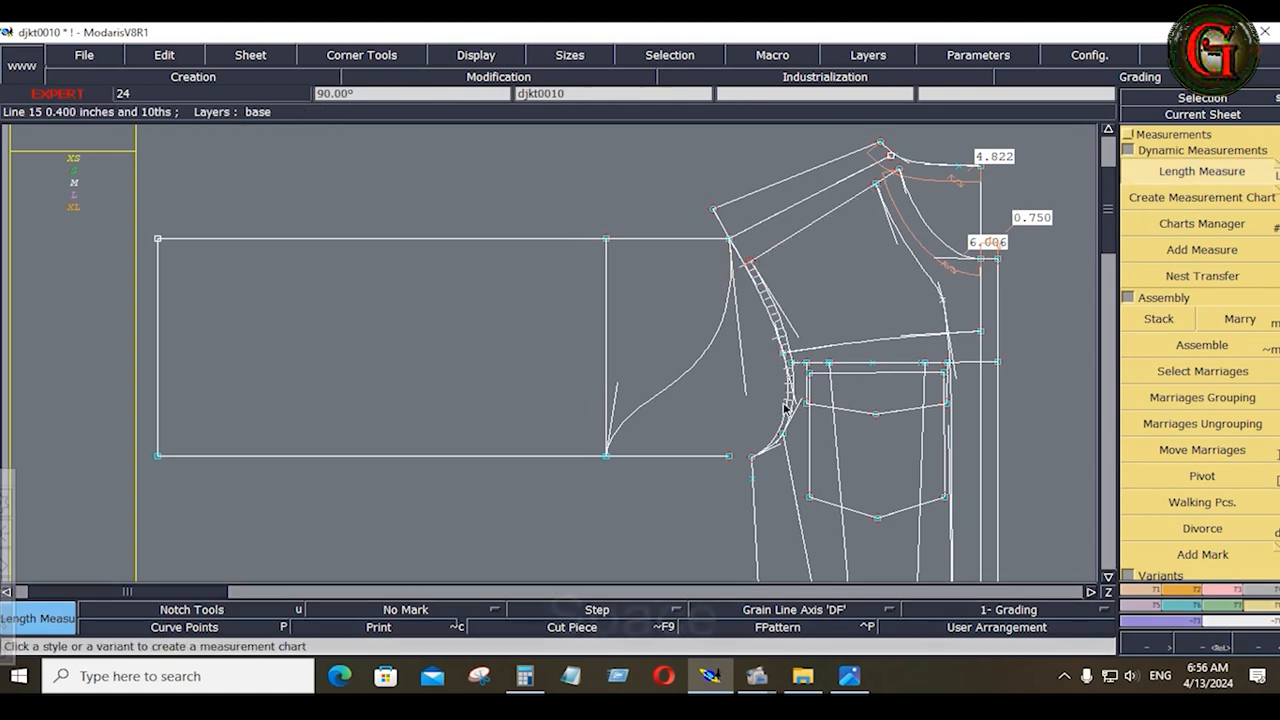
key(space)
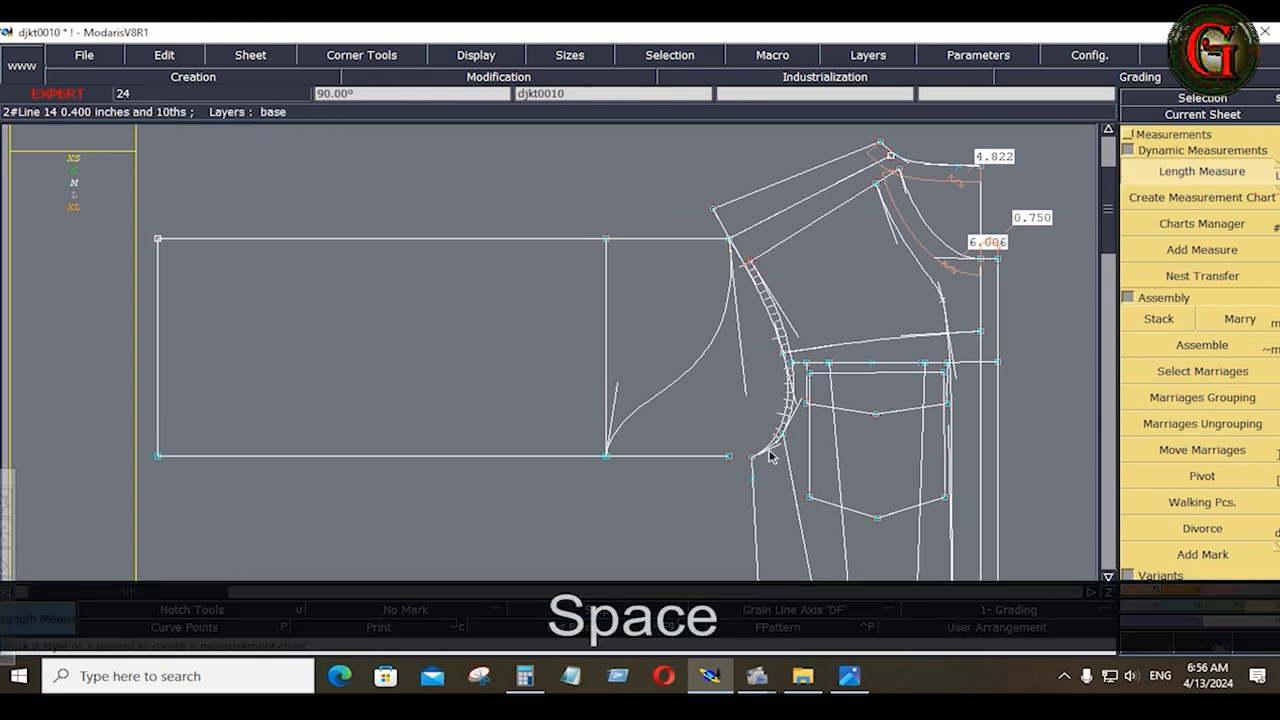
click(714, 211)
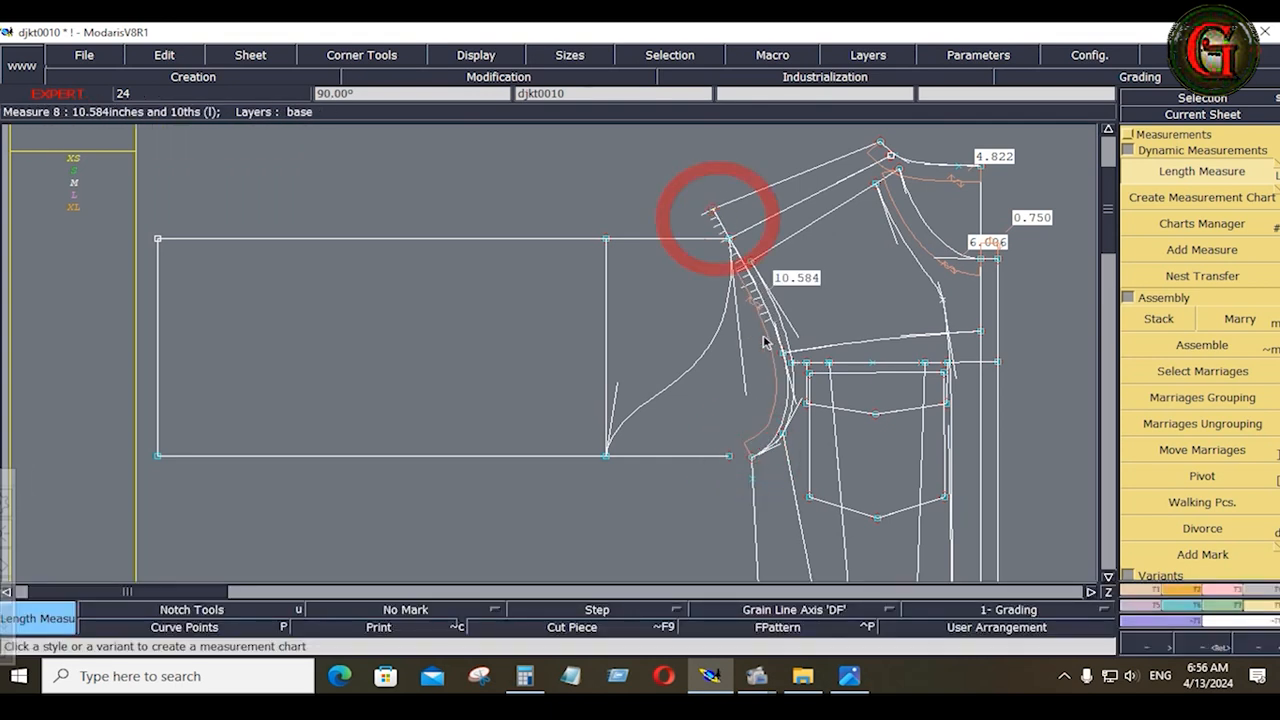
click(760, 452)
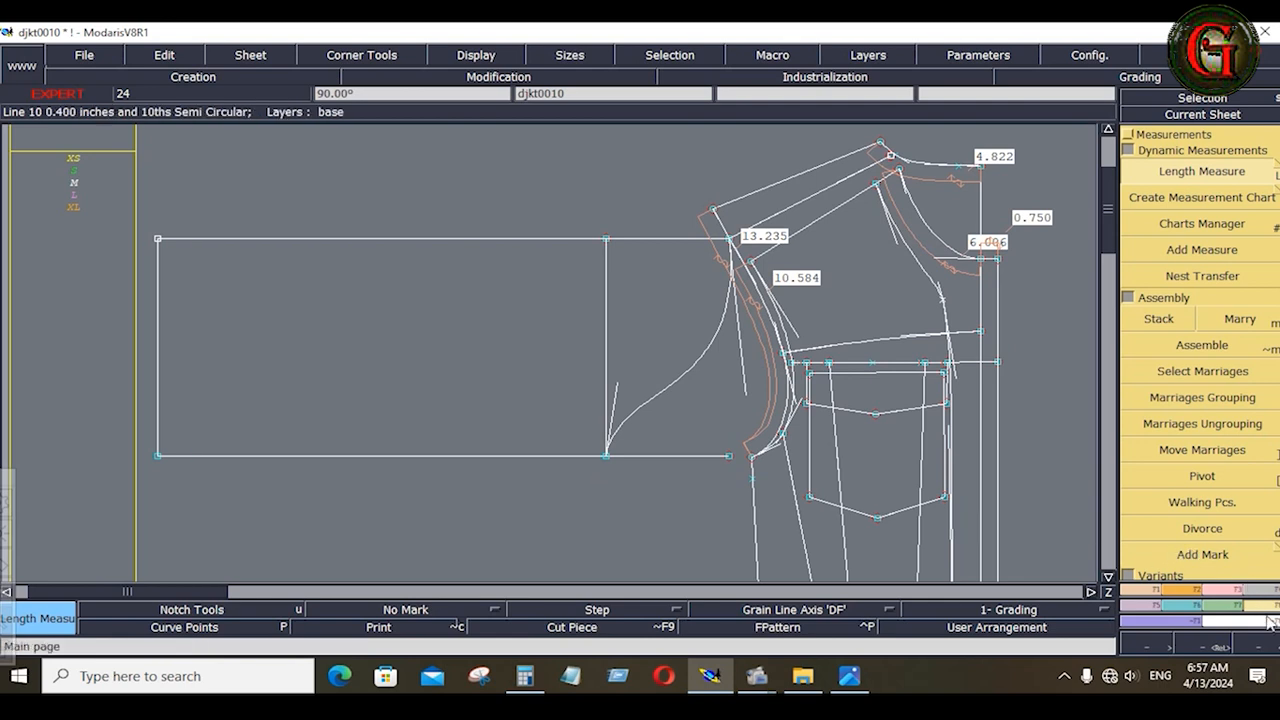
click(618, 445)
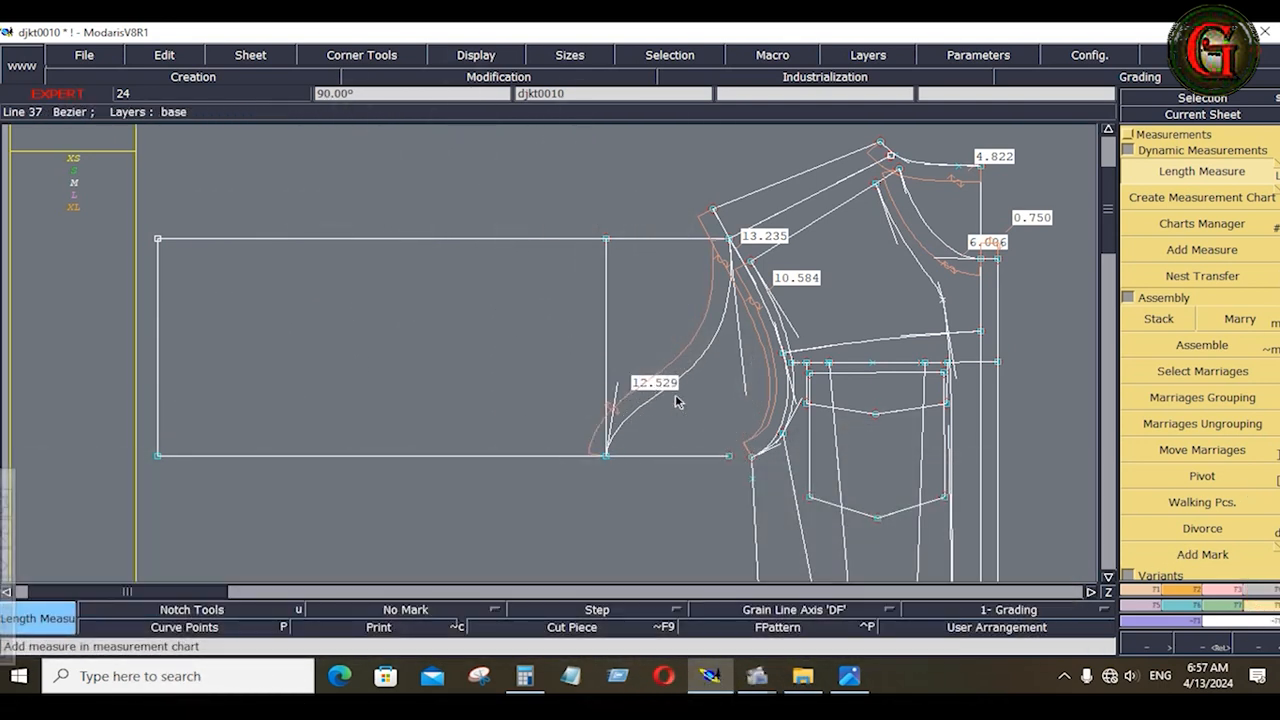
Step: Reshape the sleeve cap curve by sliding its underarm point along the lower sleeve line towards the bodice, to a cap length of about 12.2 inches
click(1237, 593)
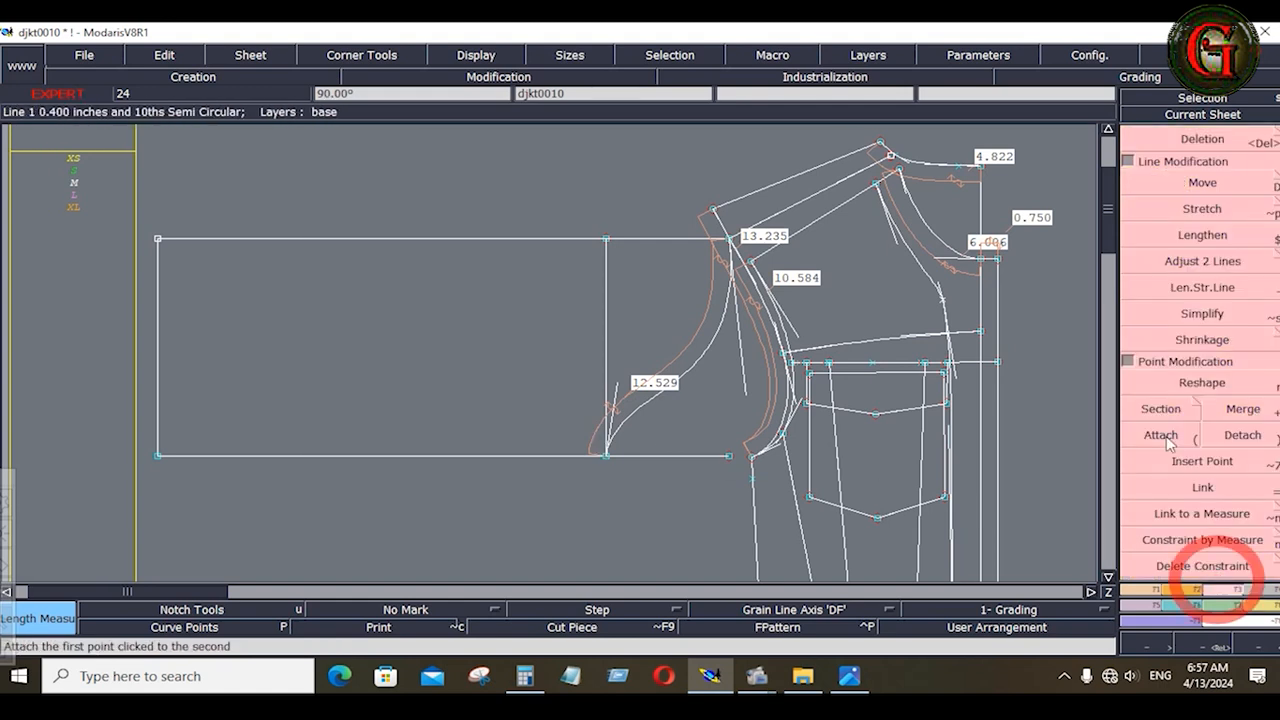
click(1203, 184)
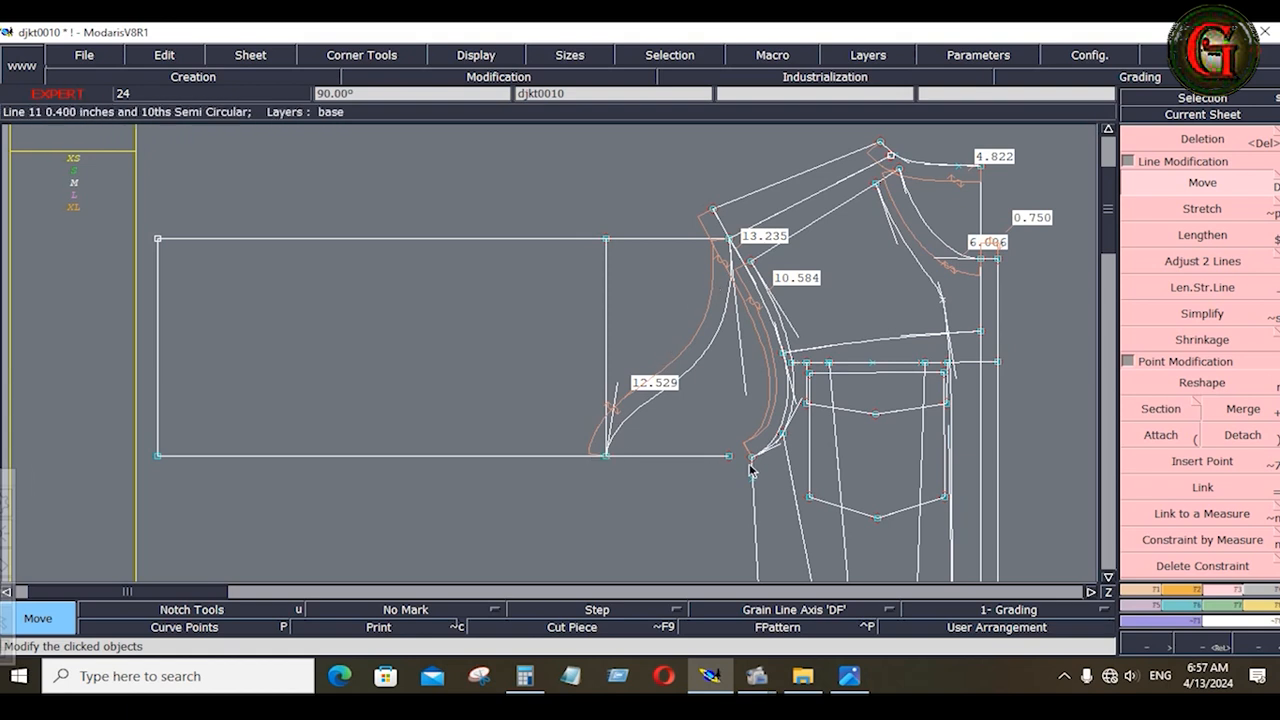
click(1168, 384)
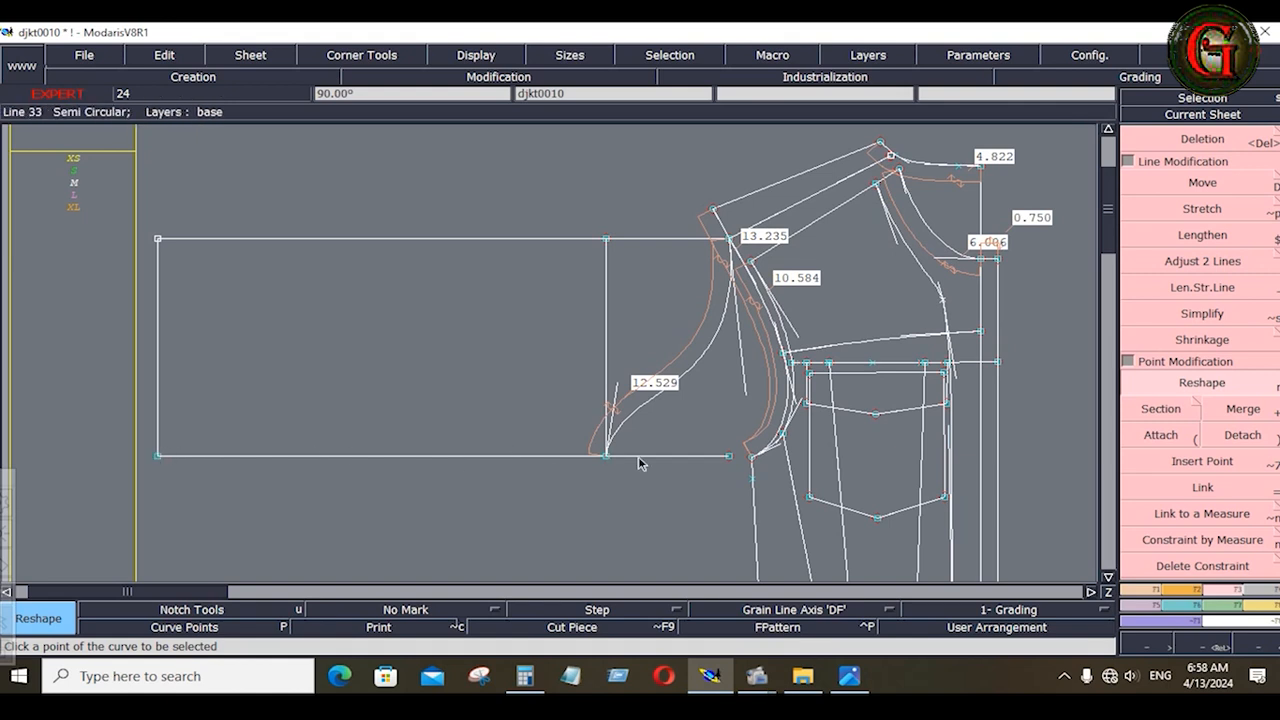
click(700, 453)
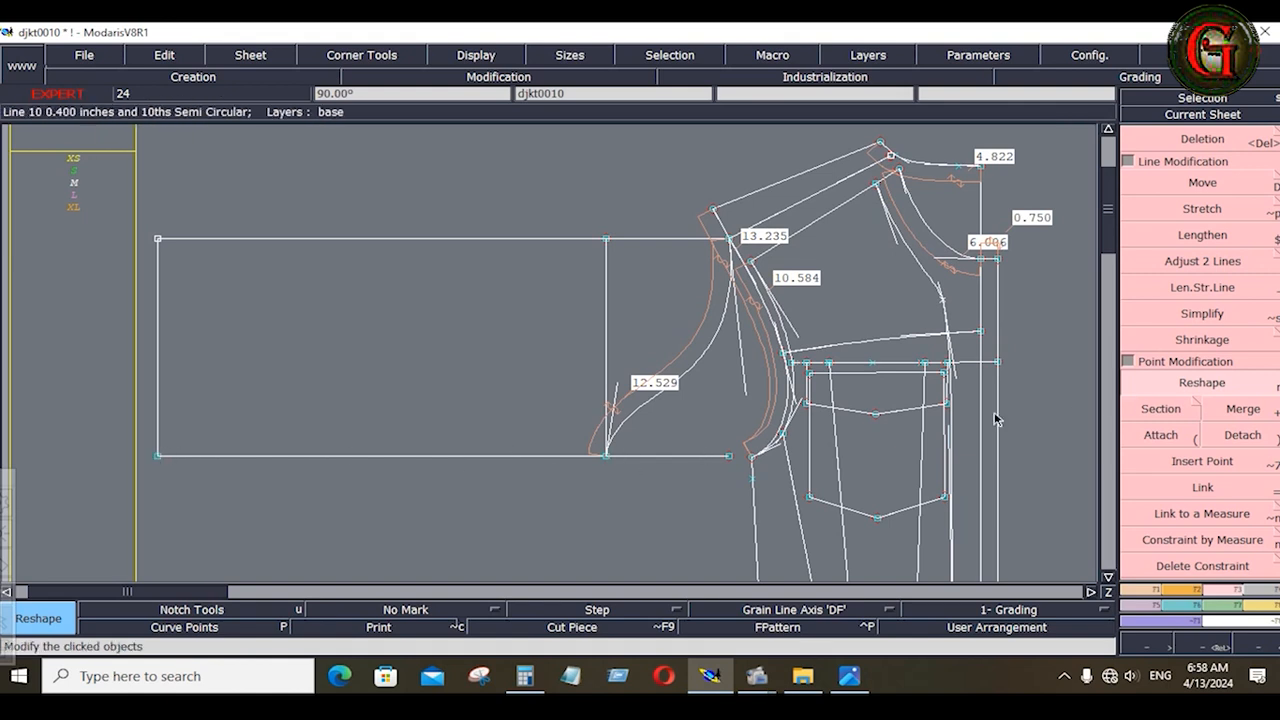
ctrl+click(620, 456)
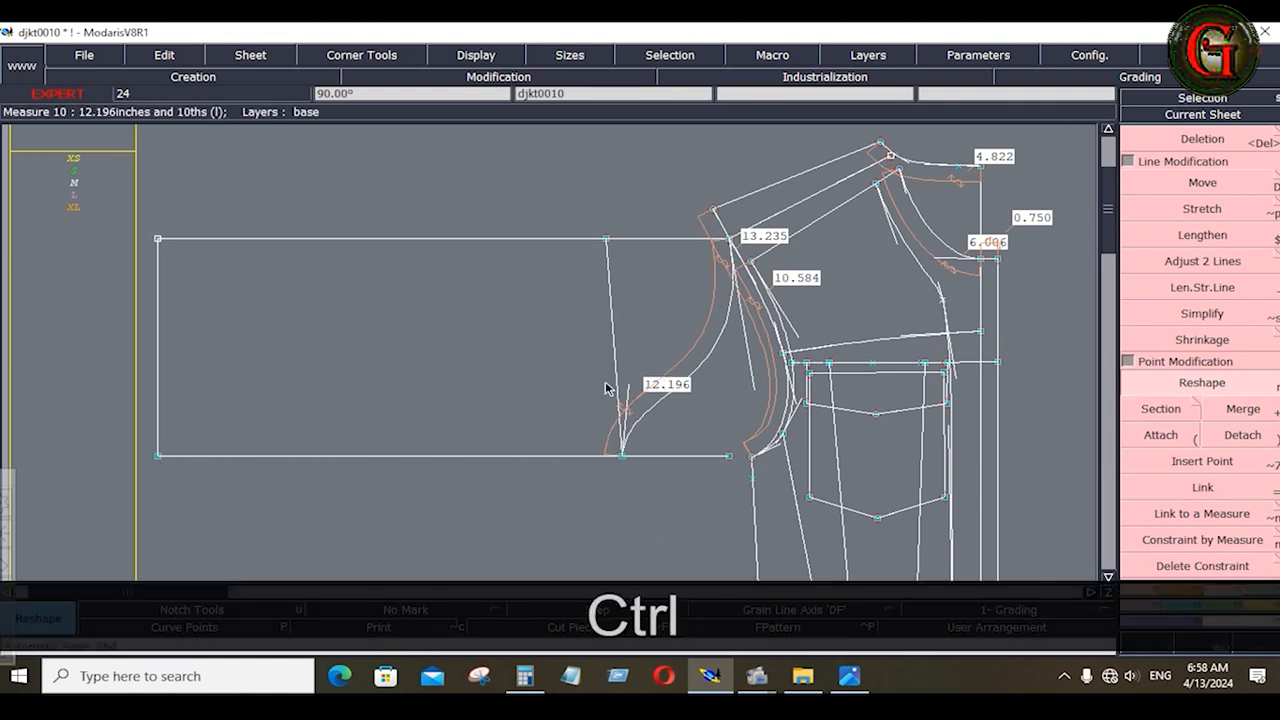
Step: Delete the slanted inner sleeve line and trim the lower sleeve line at the cap curve's underarm point with Adjust 2 Lines
key(Delete)
click(607, 341)
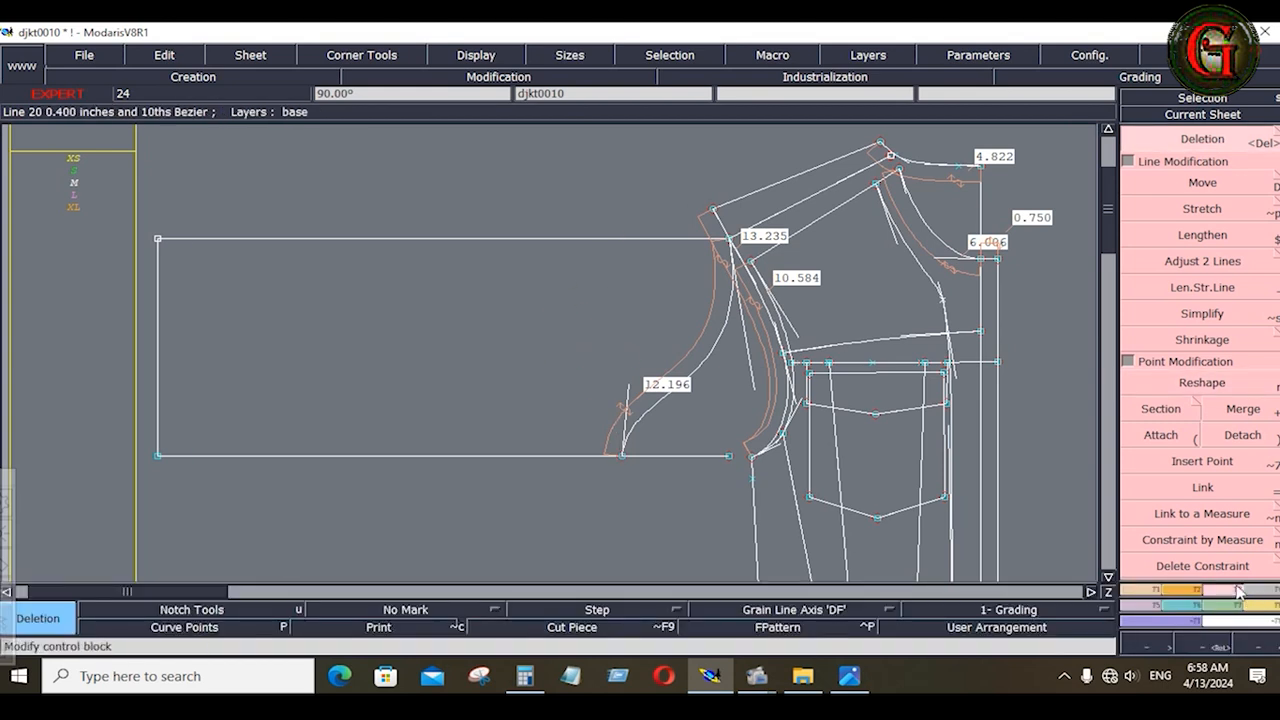
click(1165, 261)
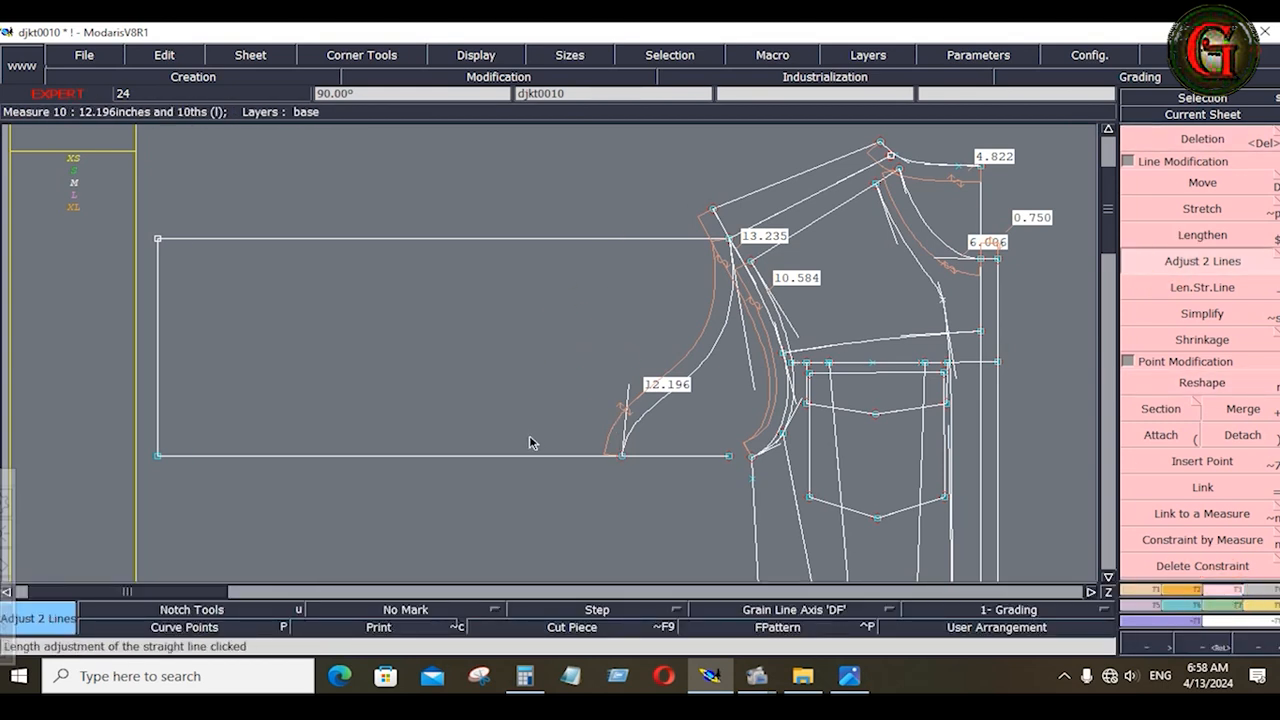
click(537, 457)
click(640, 412)
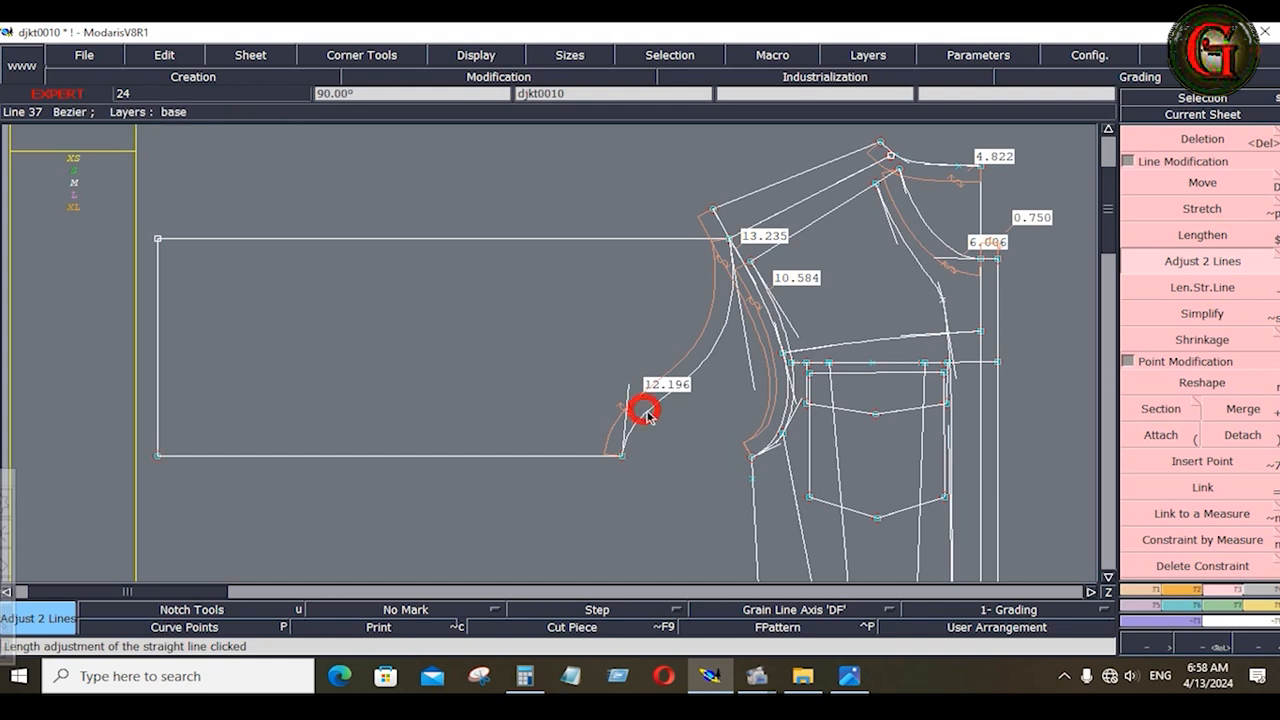
Step: Check the bicep width in SHEET-02.JPG, and in Modaris align the cap's underarm point below an upper-line point at a 10.5-inch bicep
key(alt+Tab)
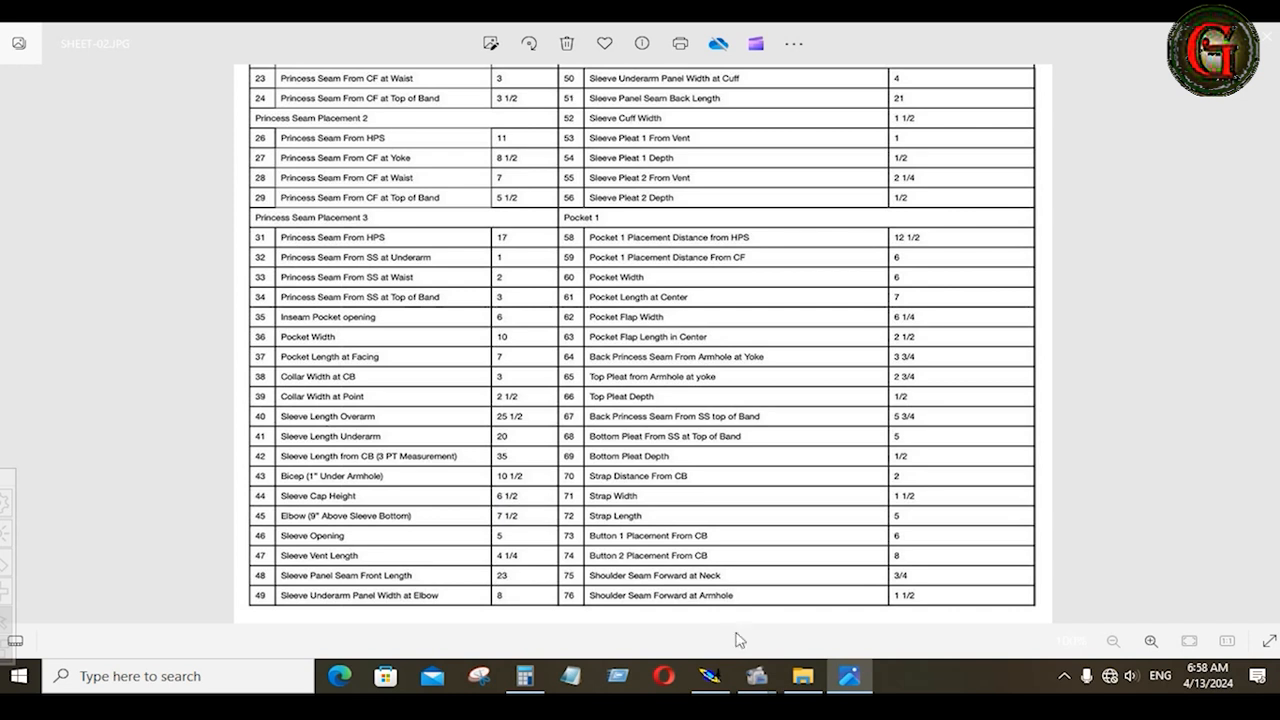
click(712, 678)
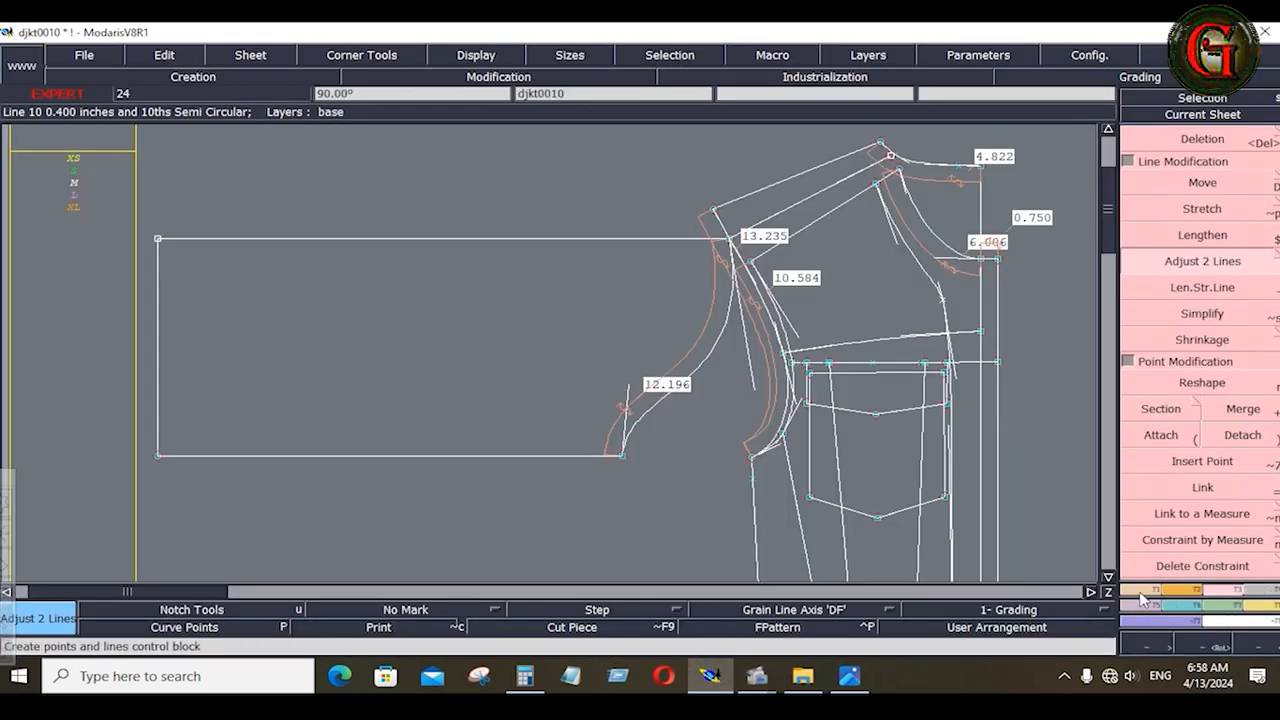
click(1142, 593)
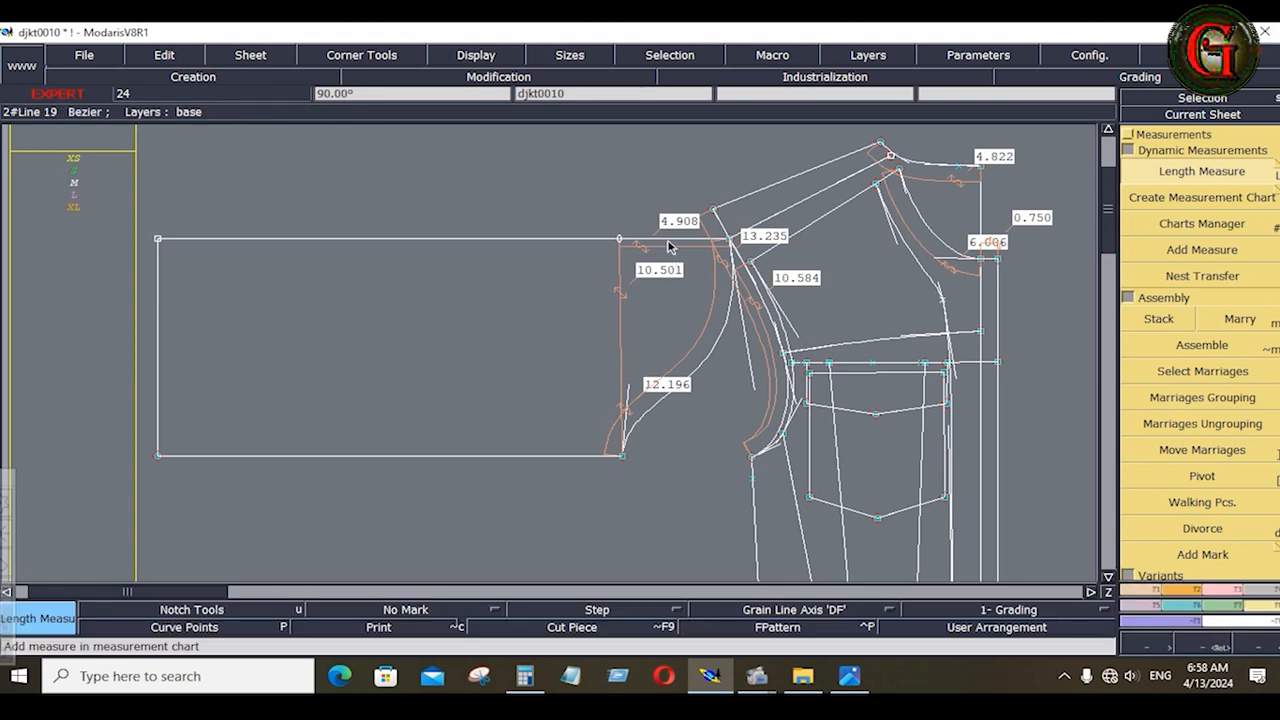
click(1238, 594)
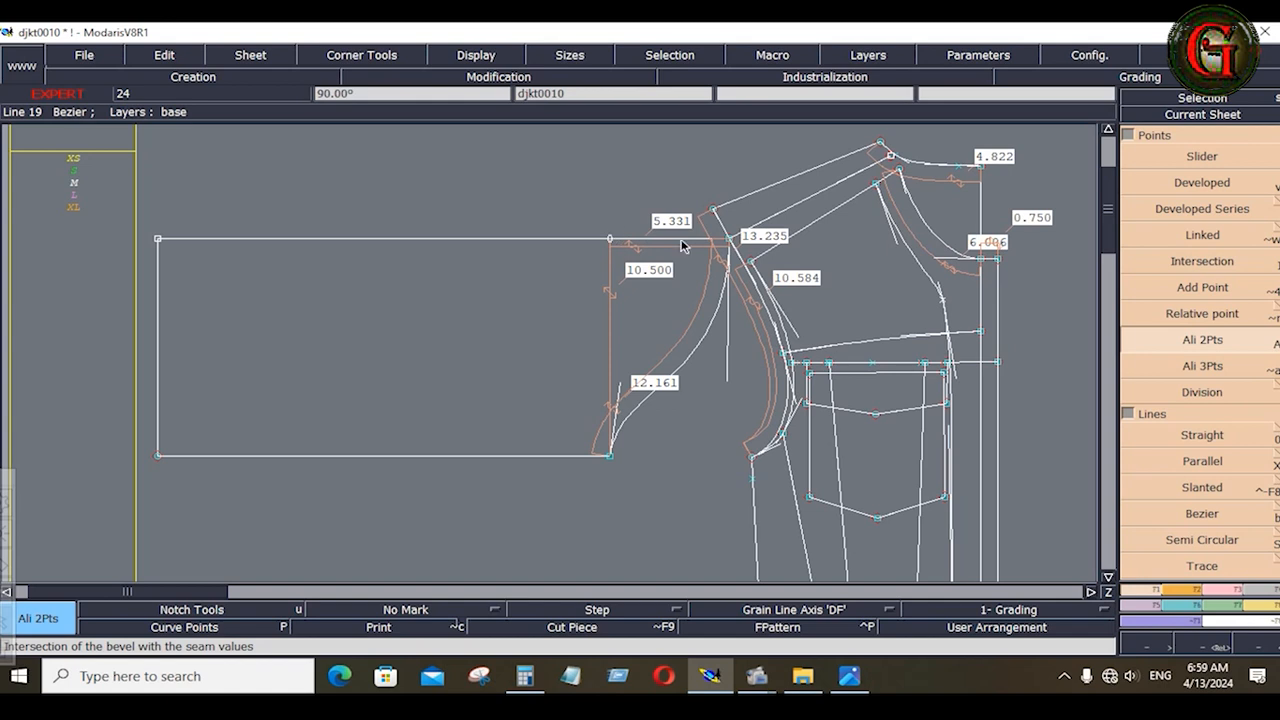
key(Delete)
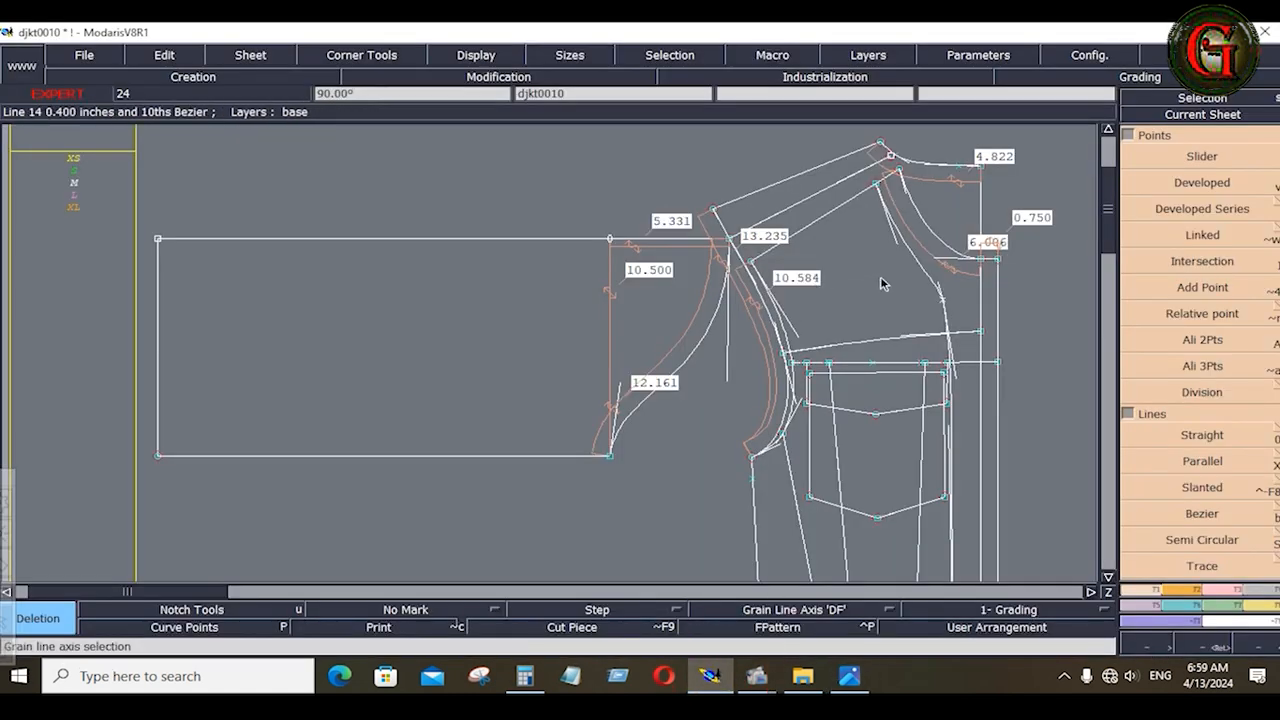
Step: Measure the sleeve length from the bodice centre line to the upper corner of the sleeve end
click(1263, 609)
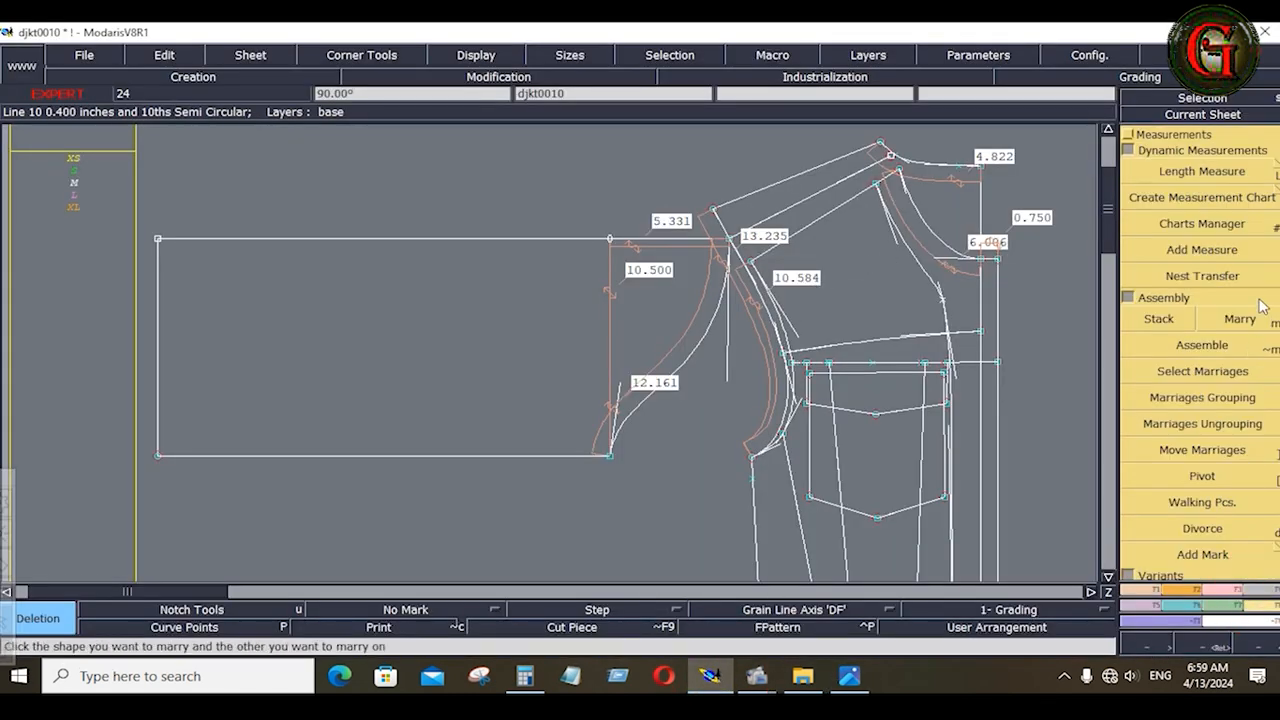
click(1250, 171)
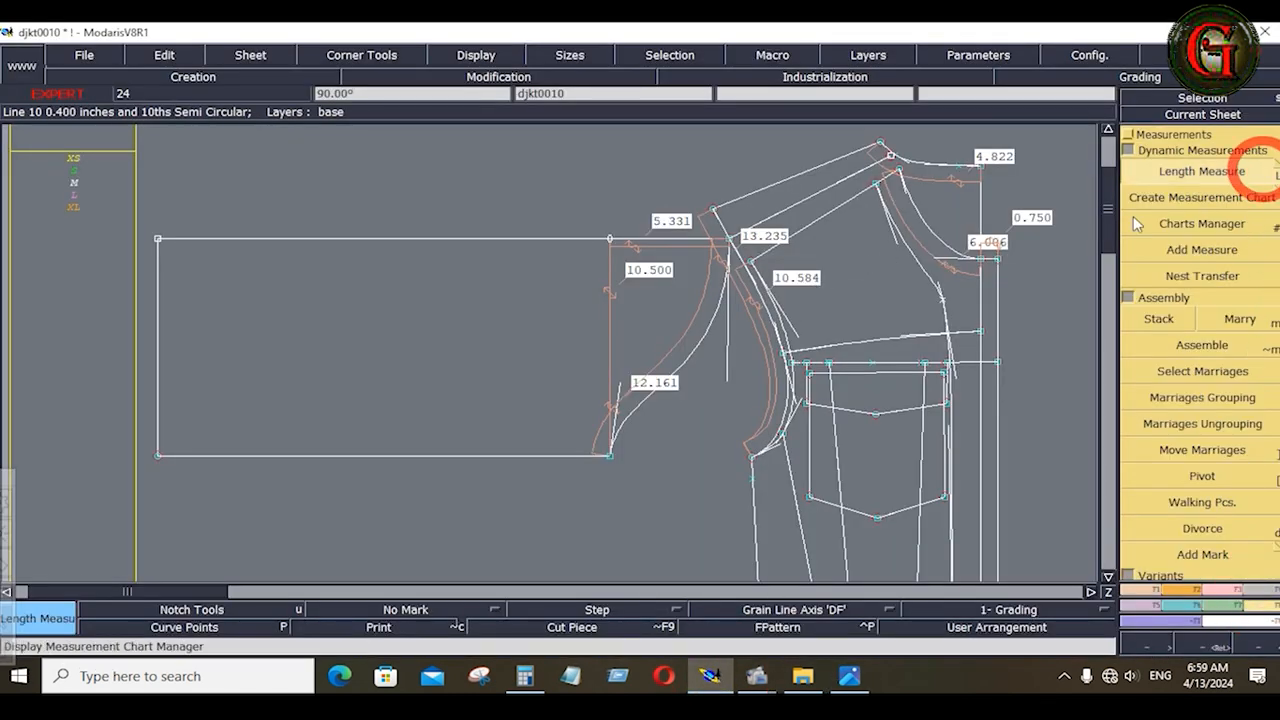
click(980, 229)
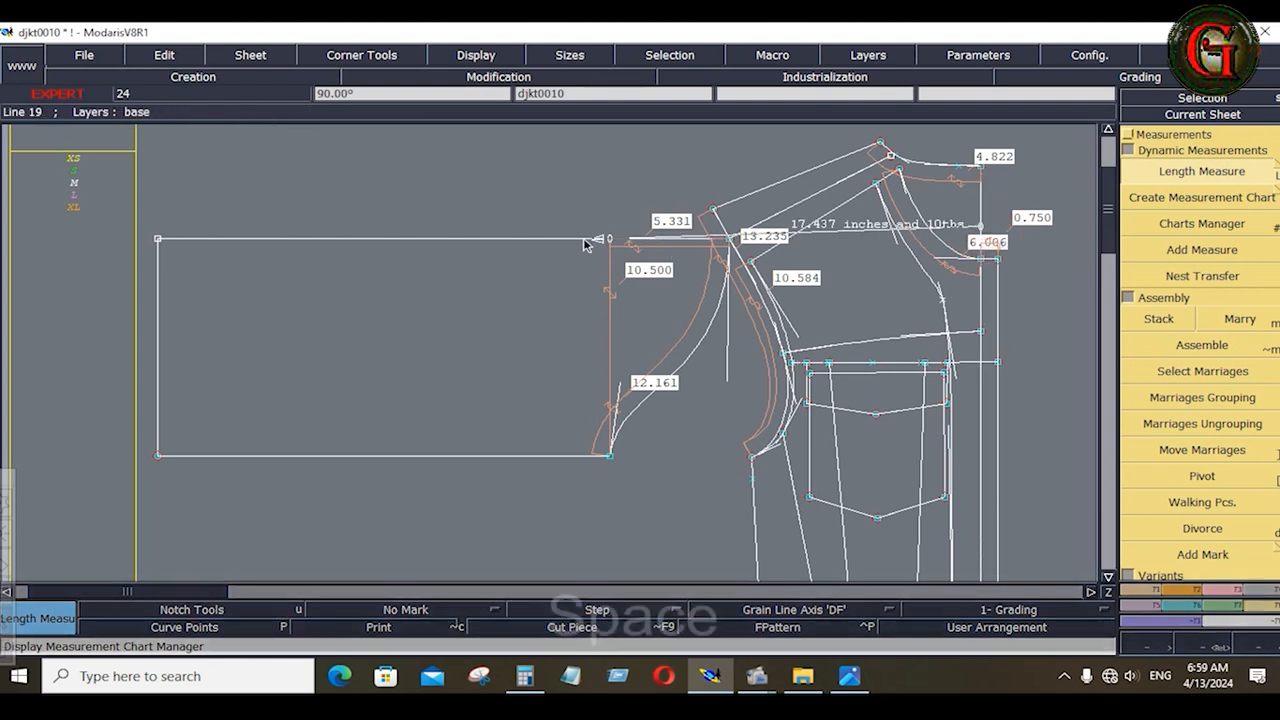
key(space)
click(162, 240)
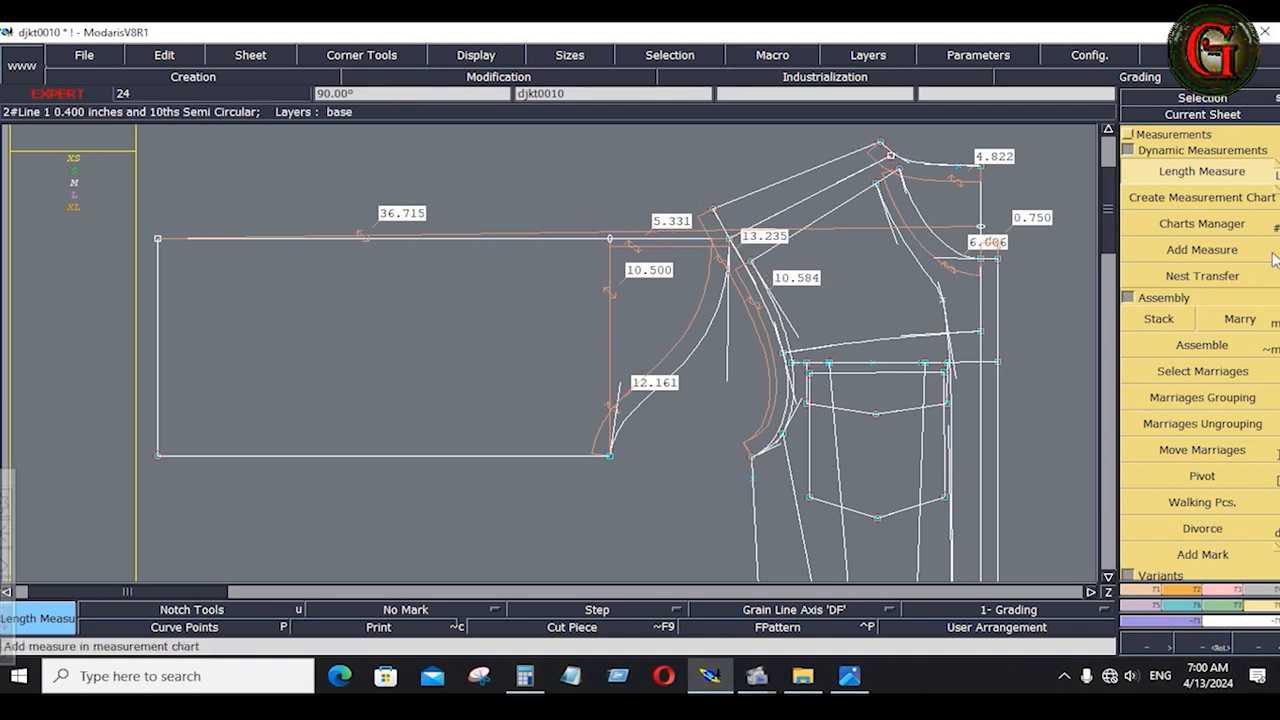
Step: Measure the distance from the sleeve's shoulder point to the bodice centre line, keeping the measure on the sheet
click(1220, 181)
click(730, 241)
key(space)
key(space)
key(space)
key(space)
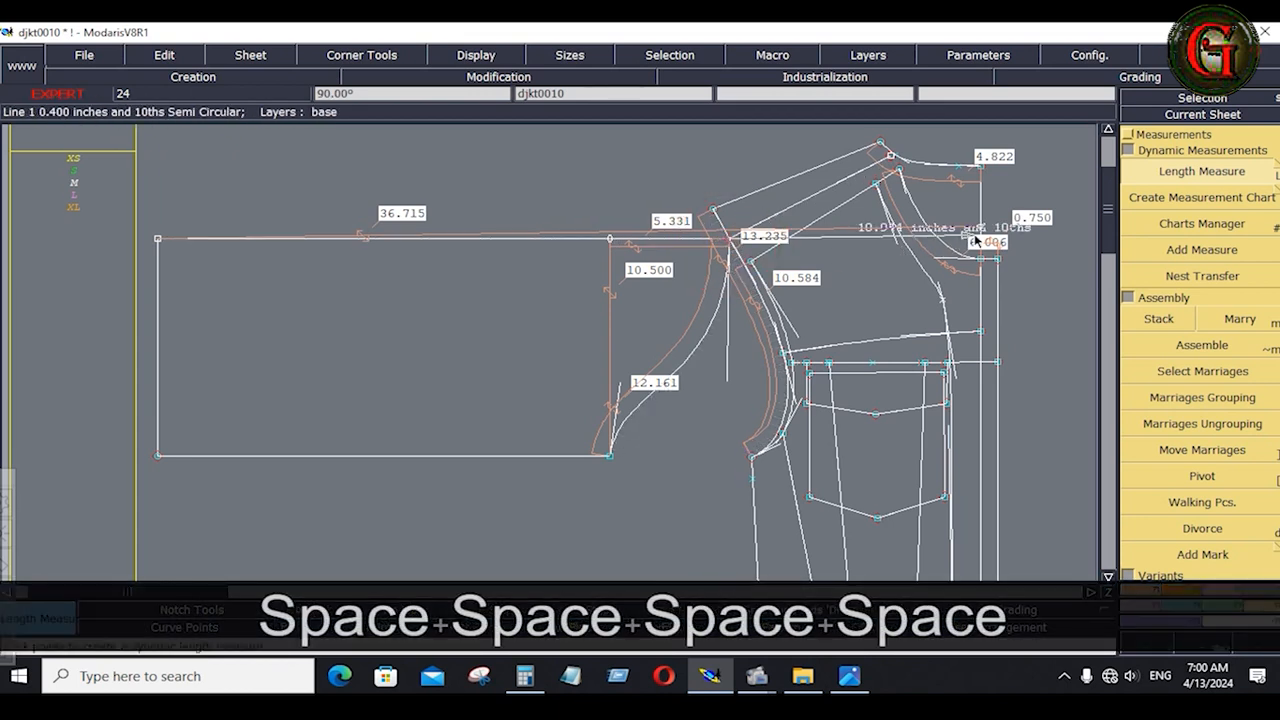
click(976, 238)
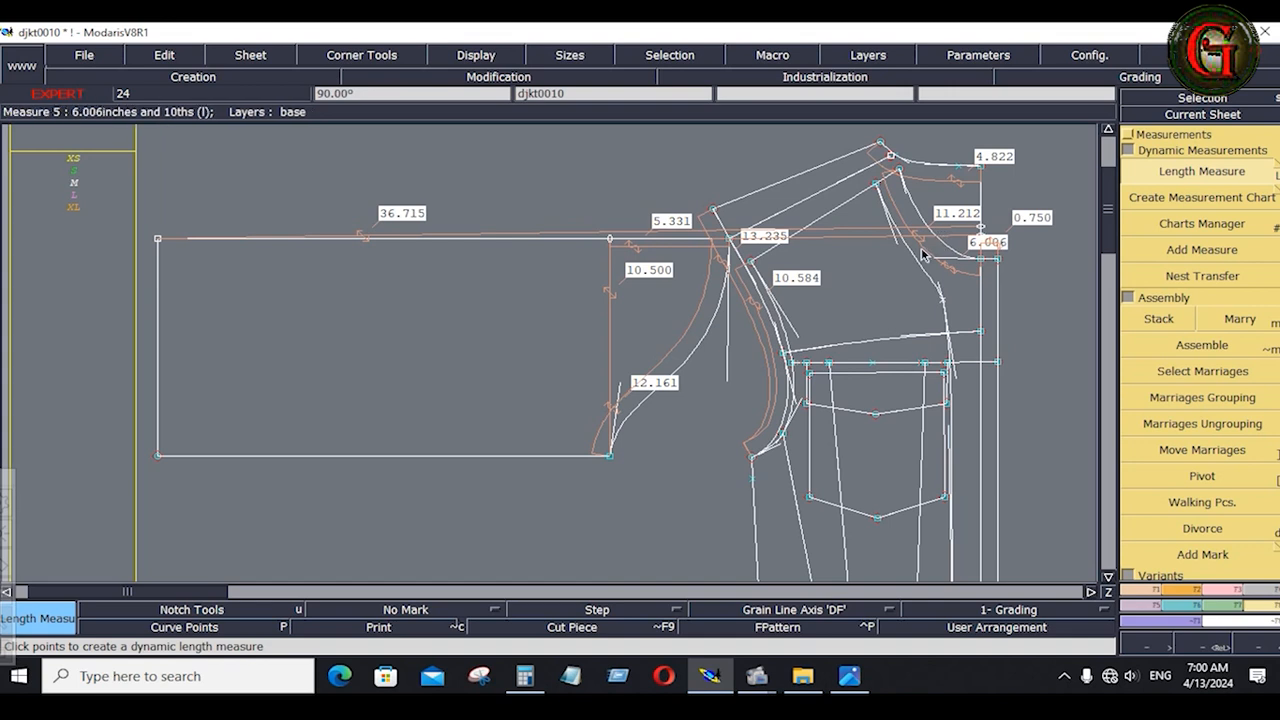
key(ctrl+z)
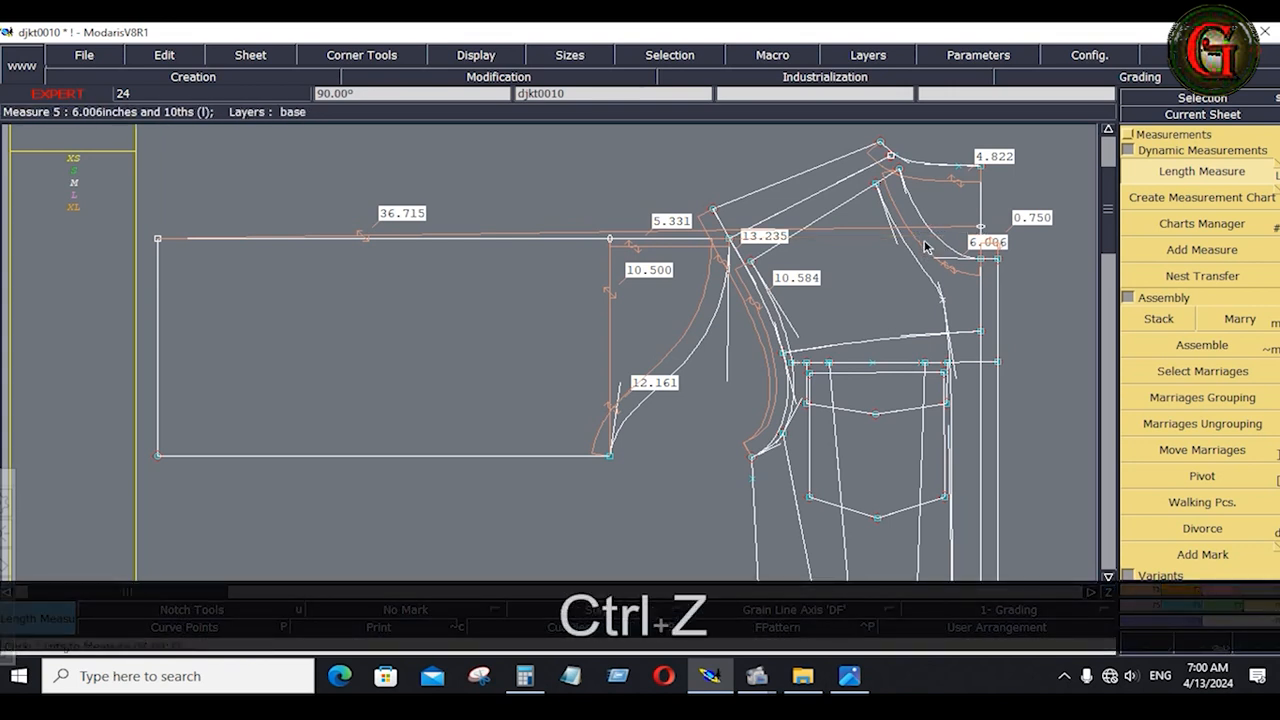
key(ctrl+w)
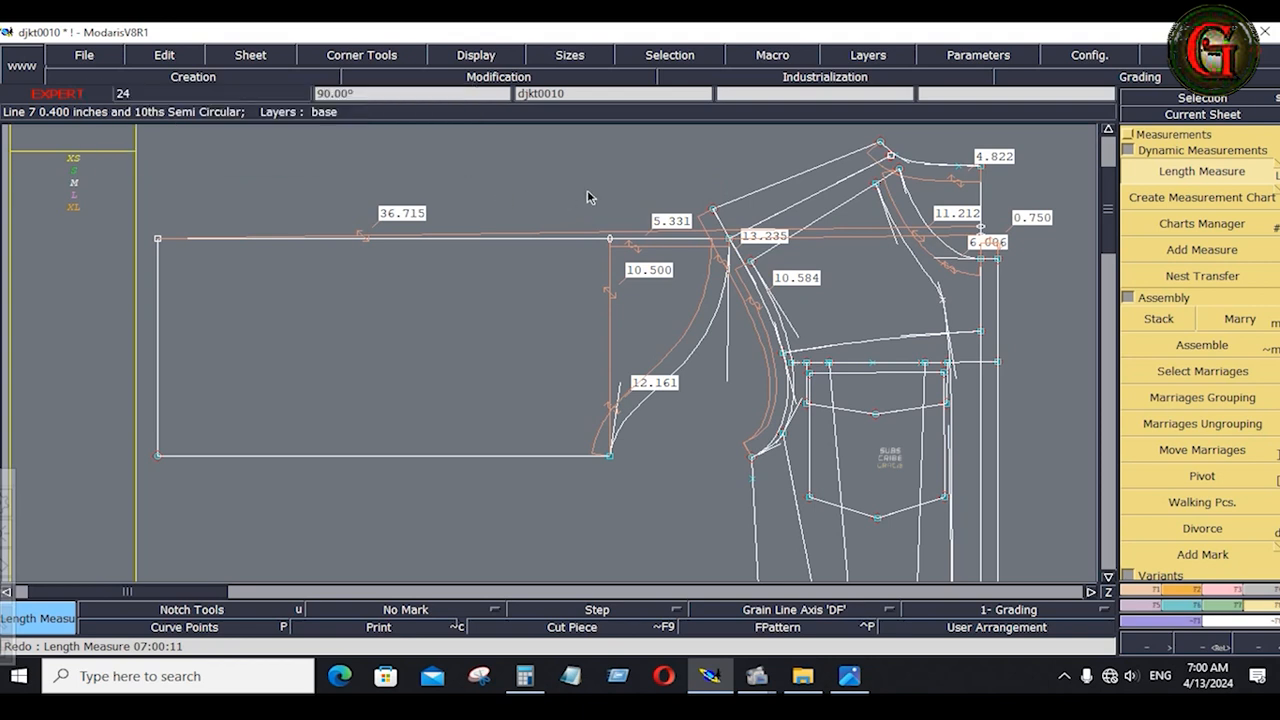
drag(602, 180, 767, 304)
click(1234, 598)
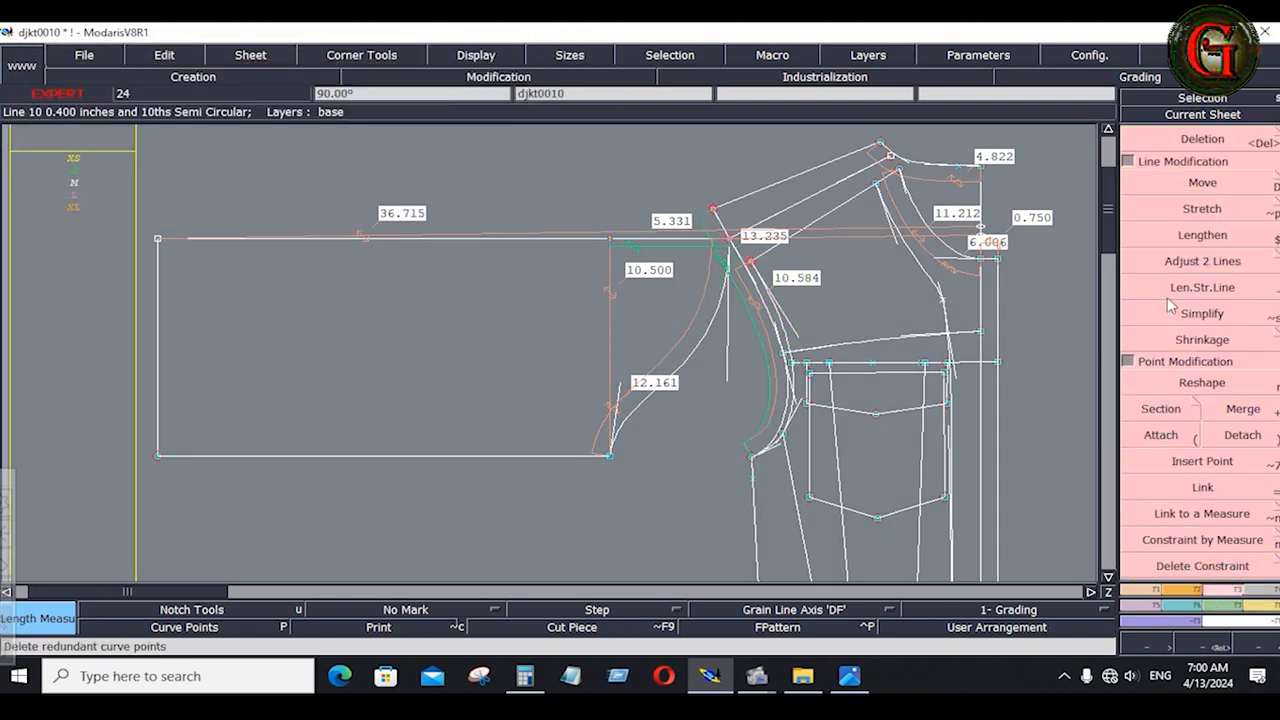
click(1202, 182)
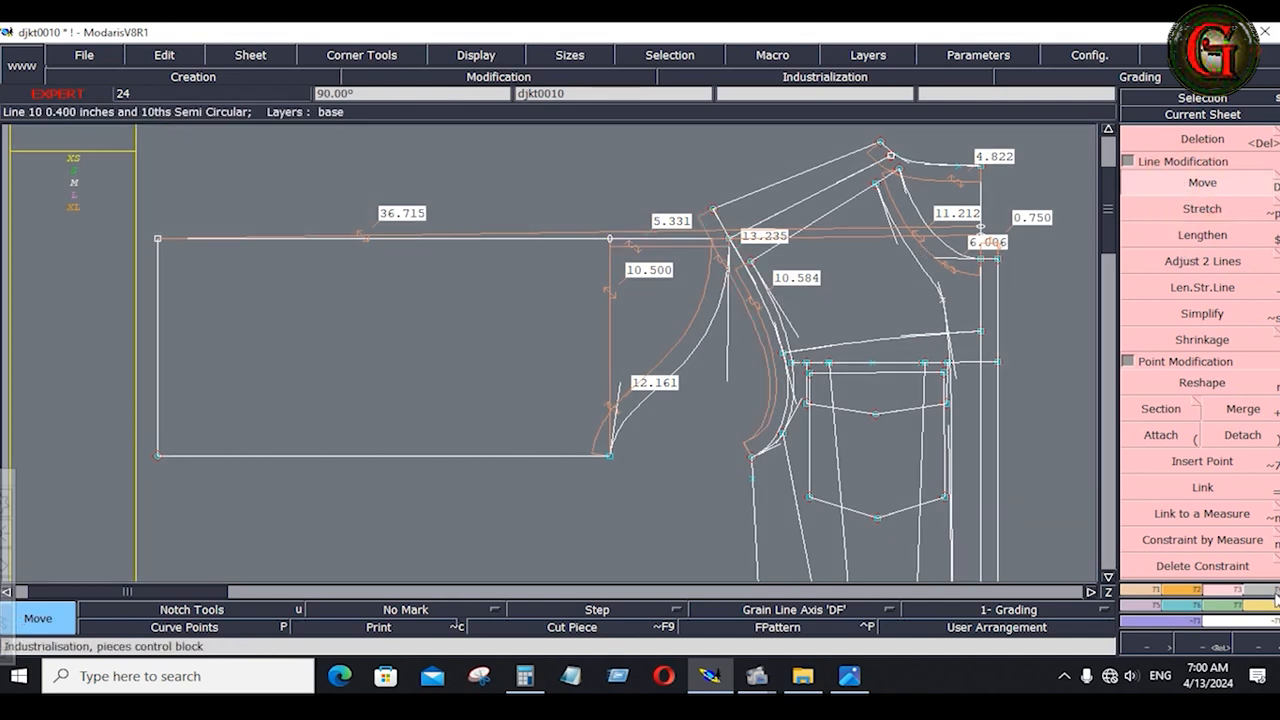
Step: Measure the lower sleeve line from the underarm point to the lower corner of the sleeve end
click(1250, 592)
click(1258, 172)
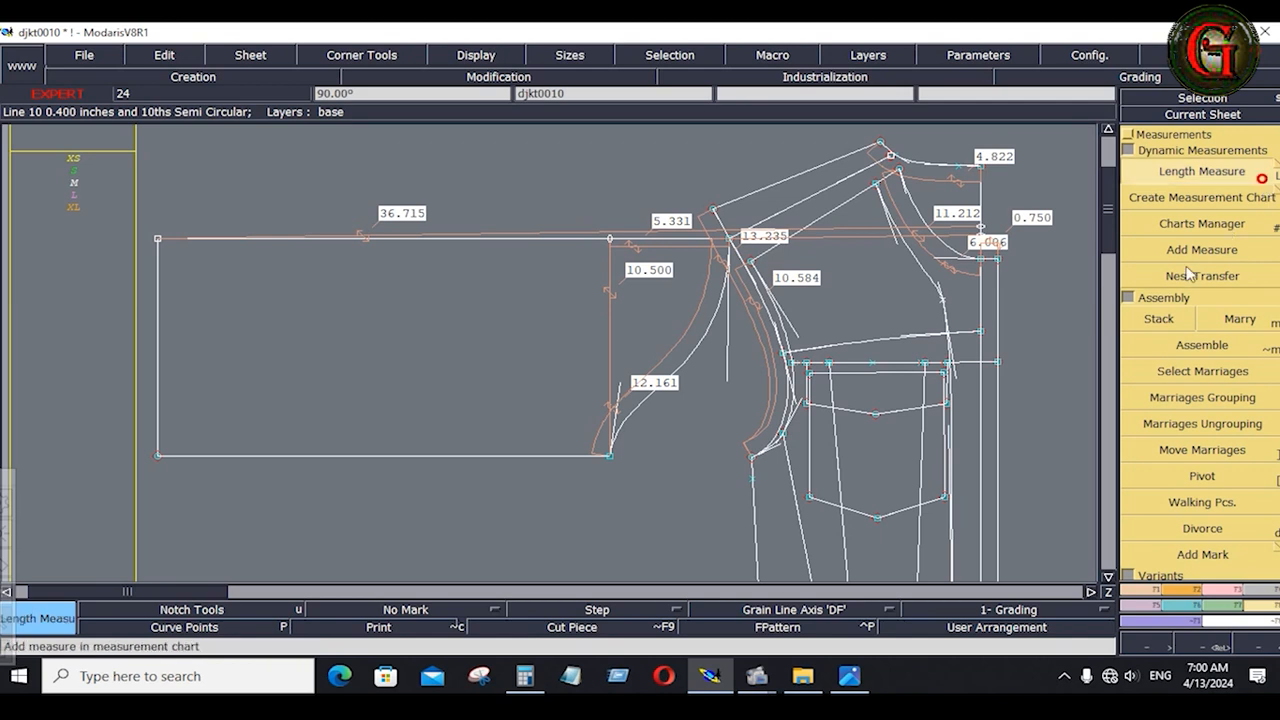
click(609, 456)
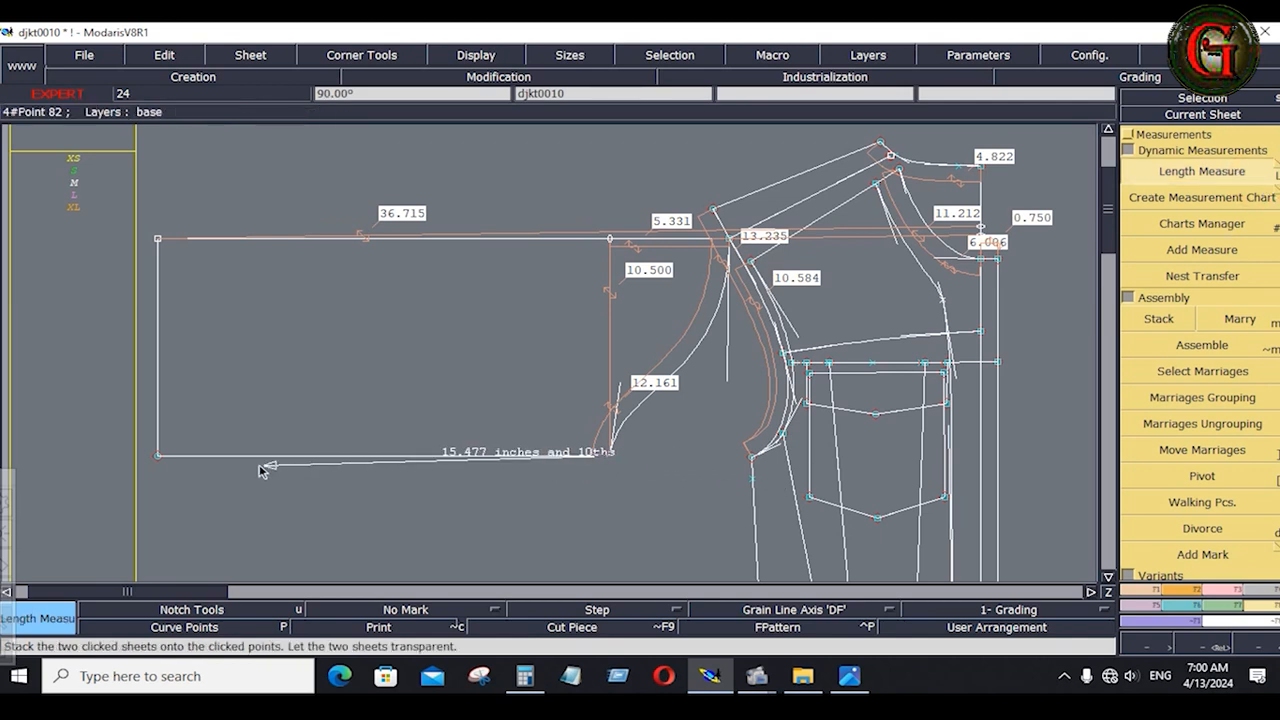
click(157, 455)
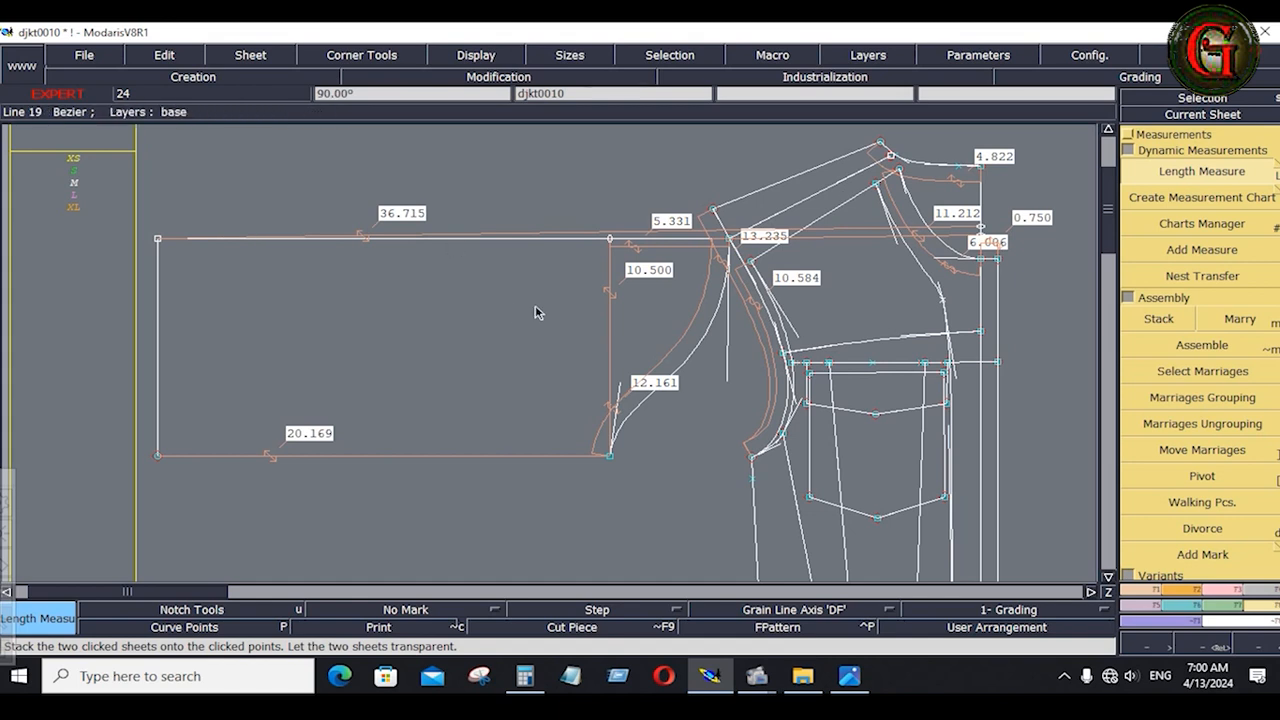
Step: Move both end corners of the sleeve horizontally toward the bodice with a ShiftX of 1.125 inches
drag(146, 210, 229, 482)
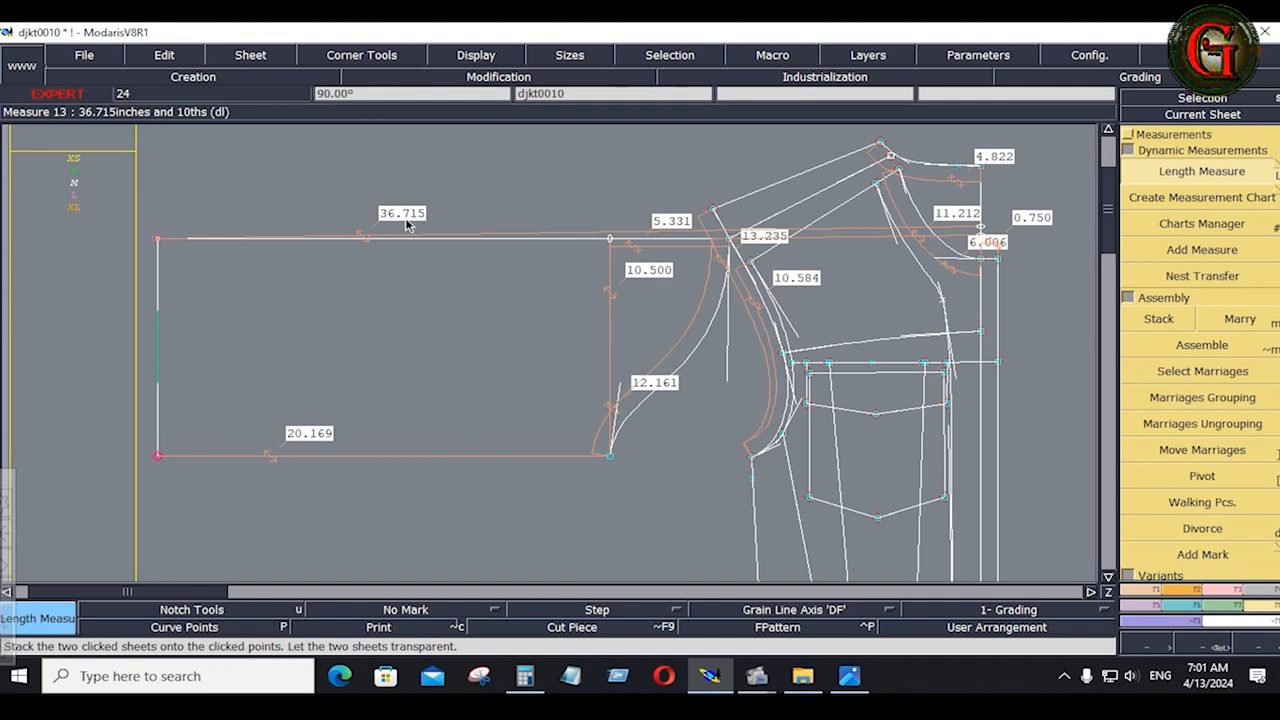
click(1228, 592)
click(1215, 183)
key(ctrl+z)
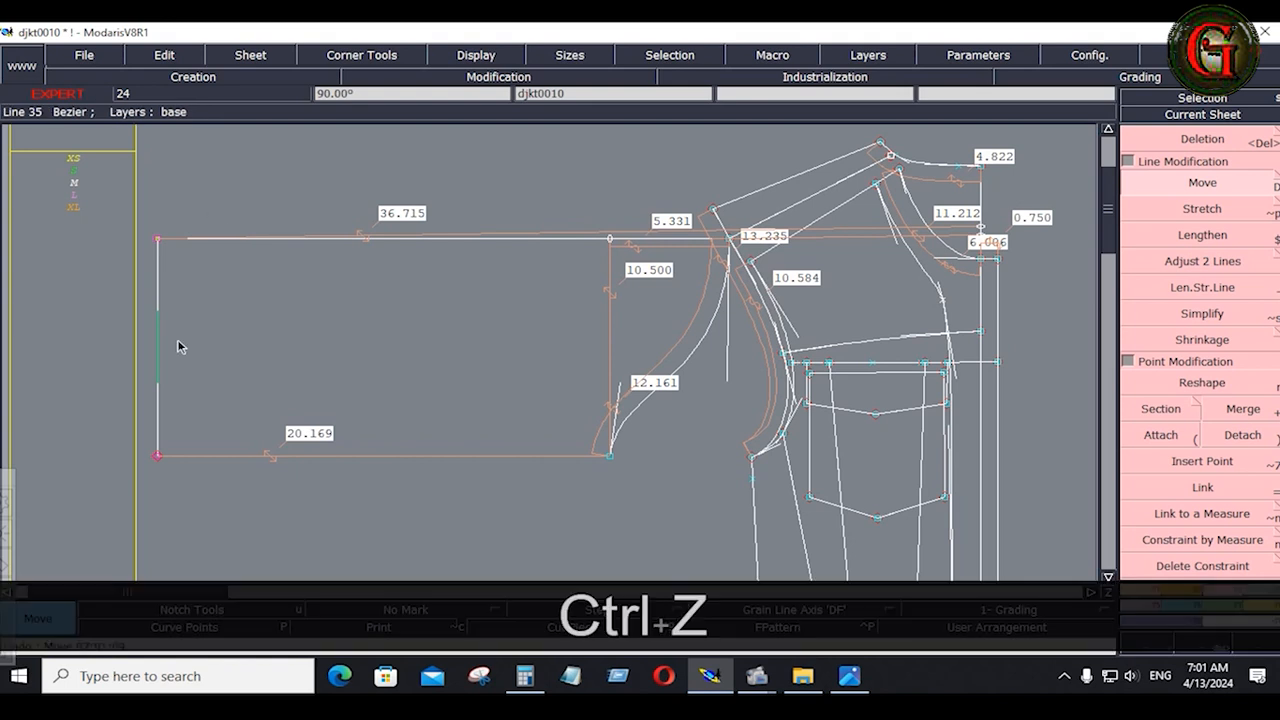
key(shift+f)
key(f)
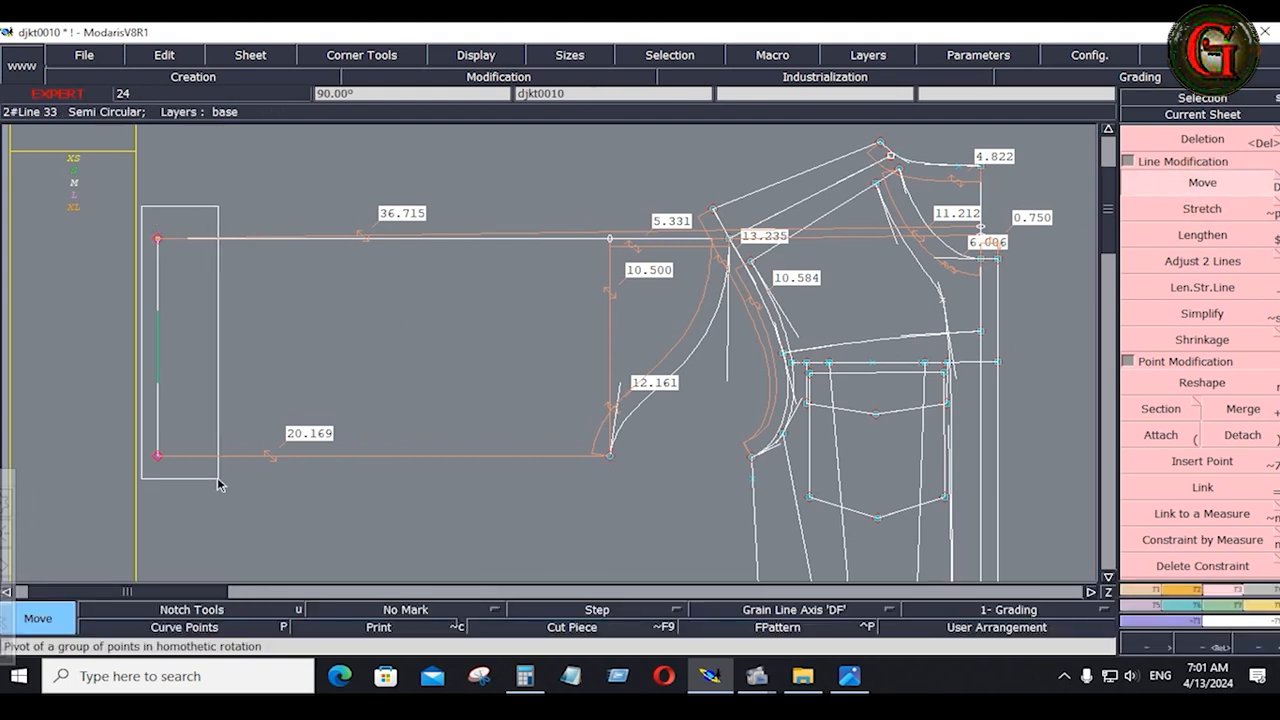
drag(157, 390, 214, 388)
key(Down)
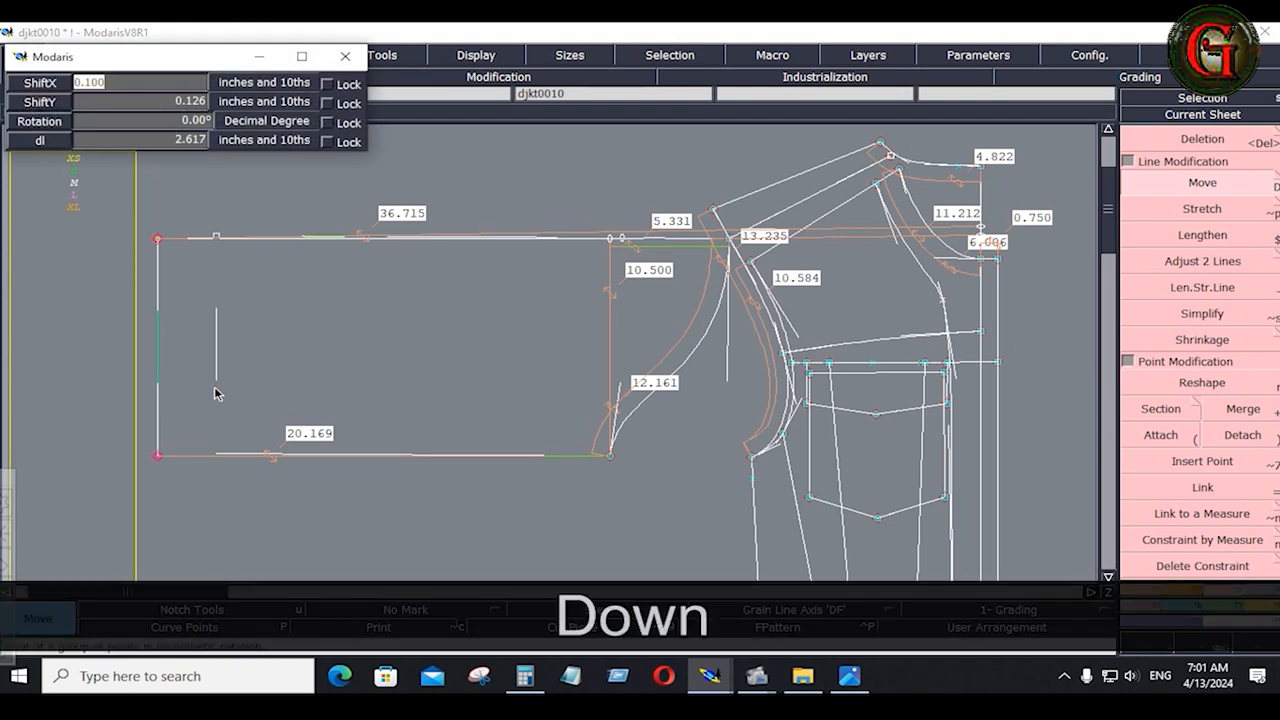
text(1.)
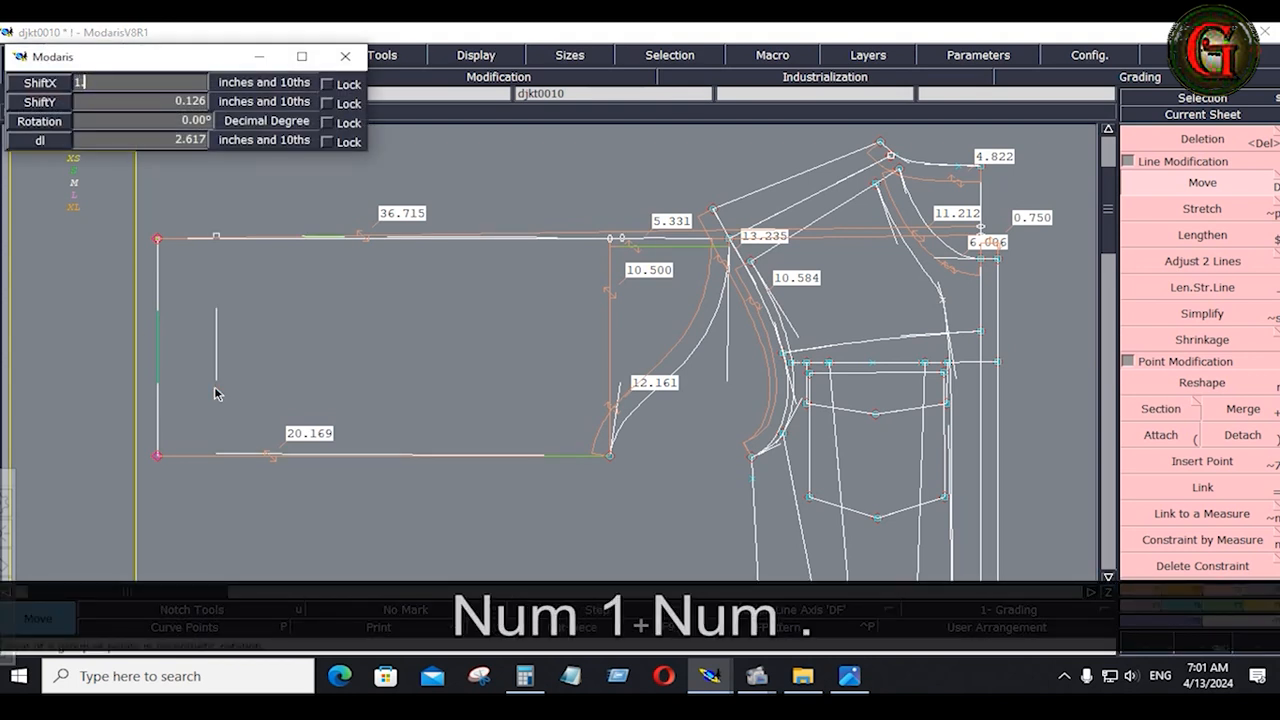
text(125)
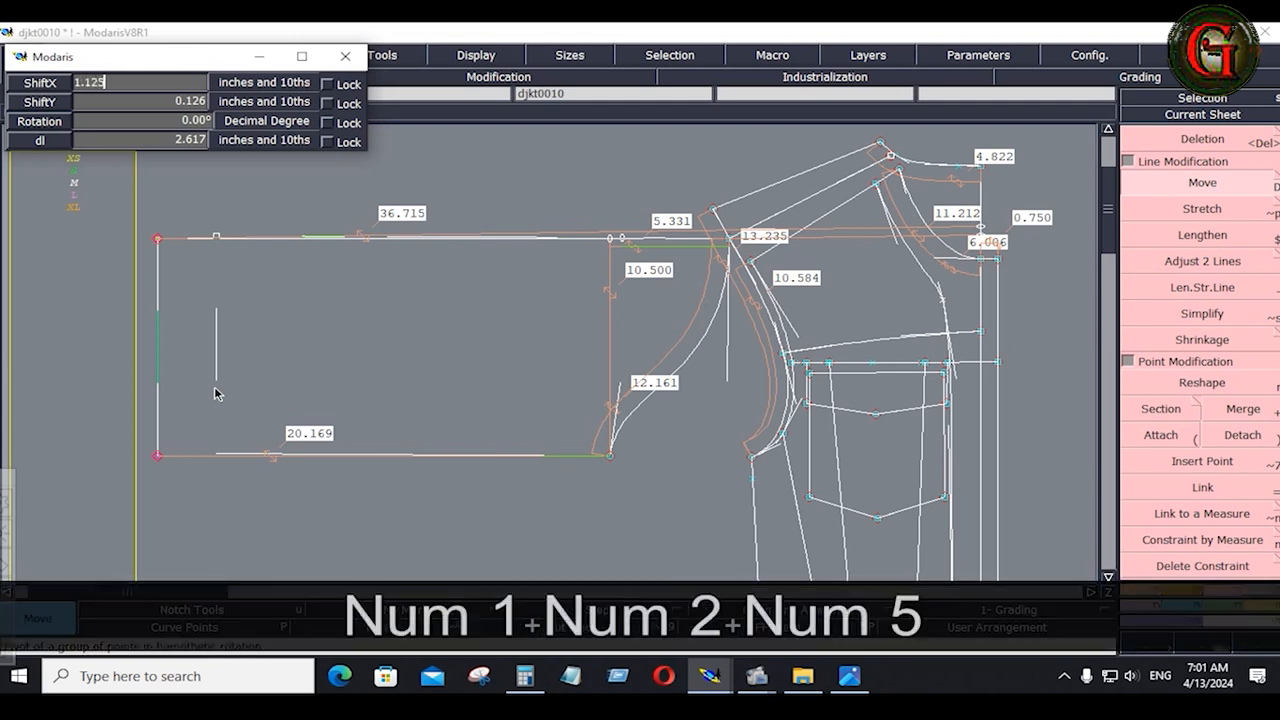
key(Return)
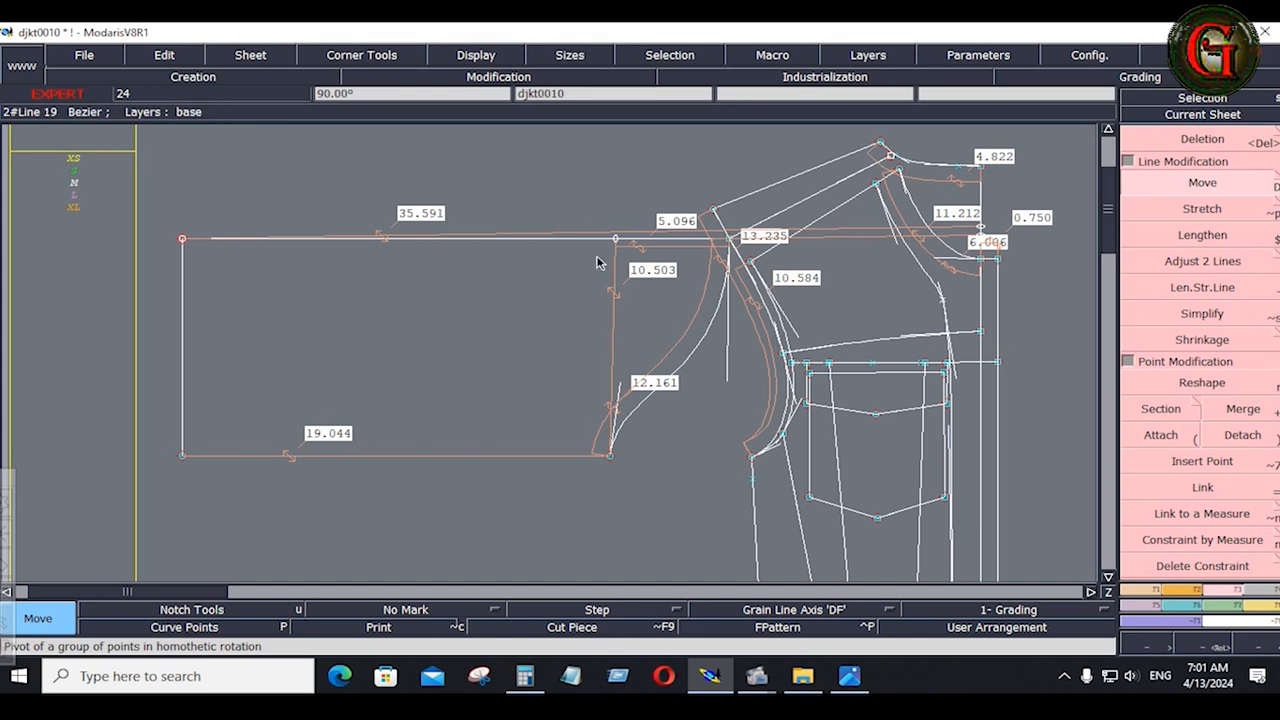
Step: Delete the two sleeve measures running to the bodice centre line, and check the elbow and sleeve opening specs in SHEET-02.JPG
key(ctrl+z)
key(ctrl+z)
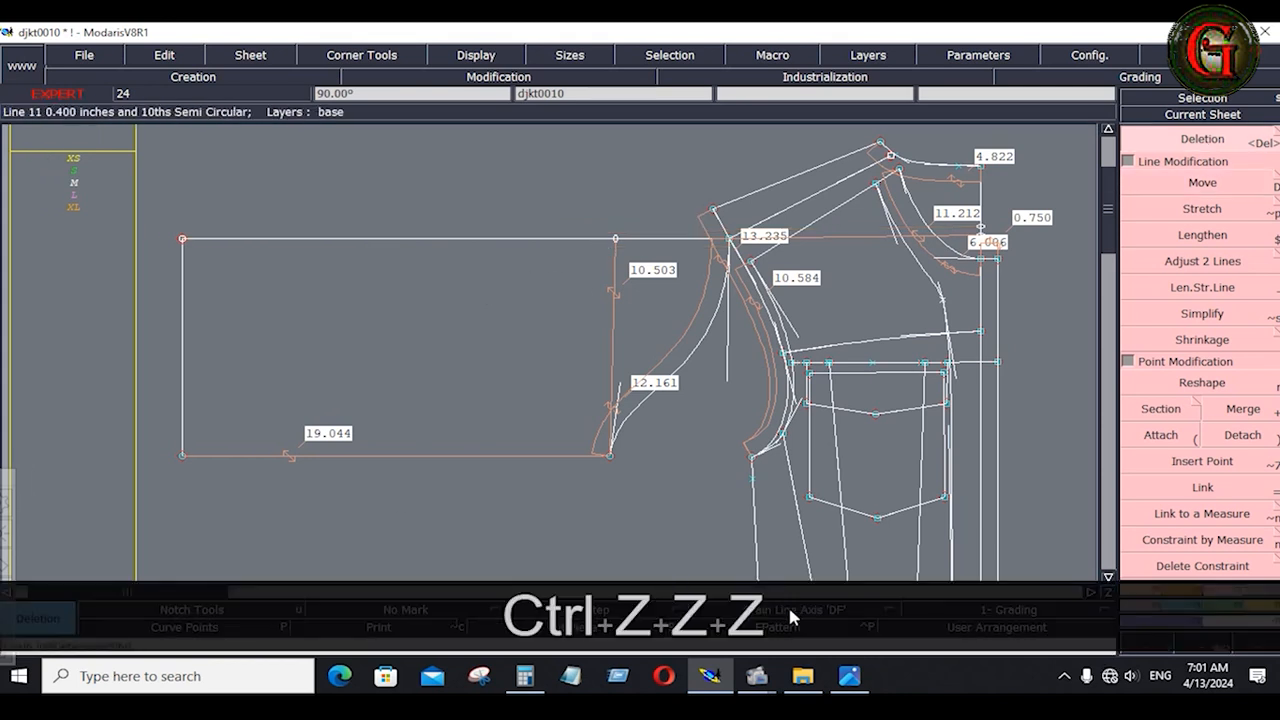
click(849, 676)
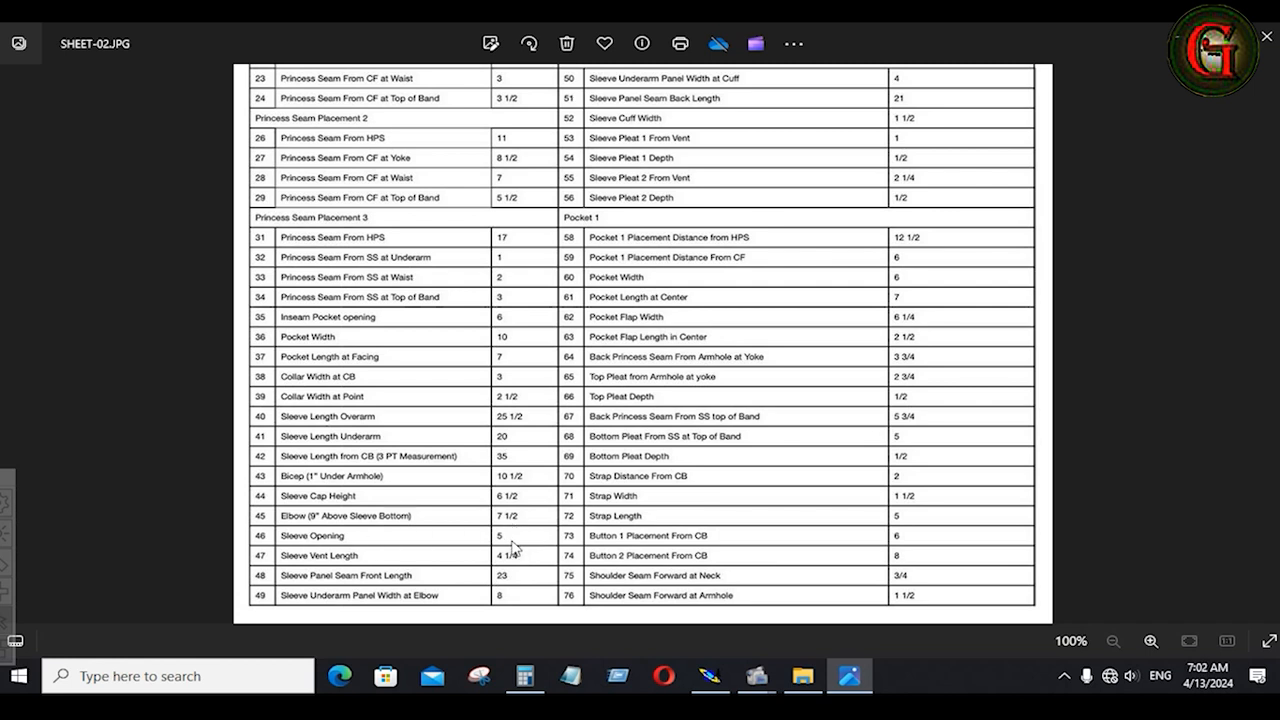
Step: In Modaris, place a developed point on the upper sleeve line with a curve length of -9 inches from the sleeve end corner
click(706, 678)
click(1137, 588)
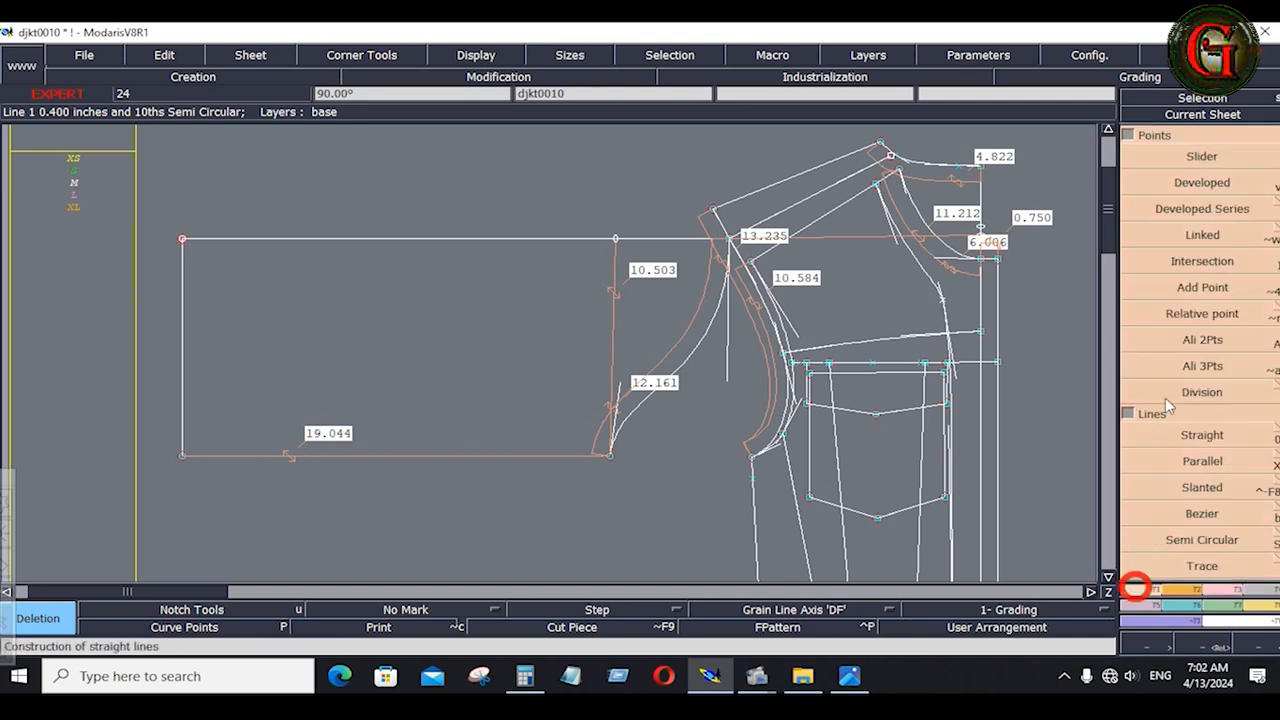
click(1204, 182)
click(182, 240)
click(230, 241)
key(space)
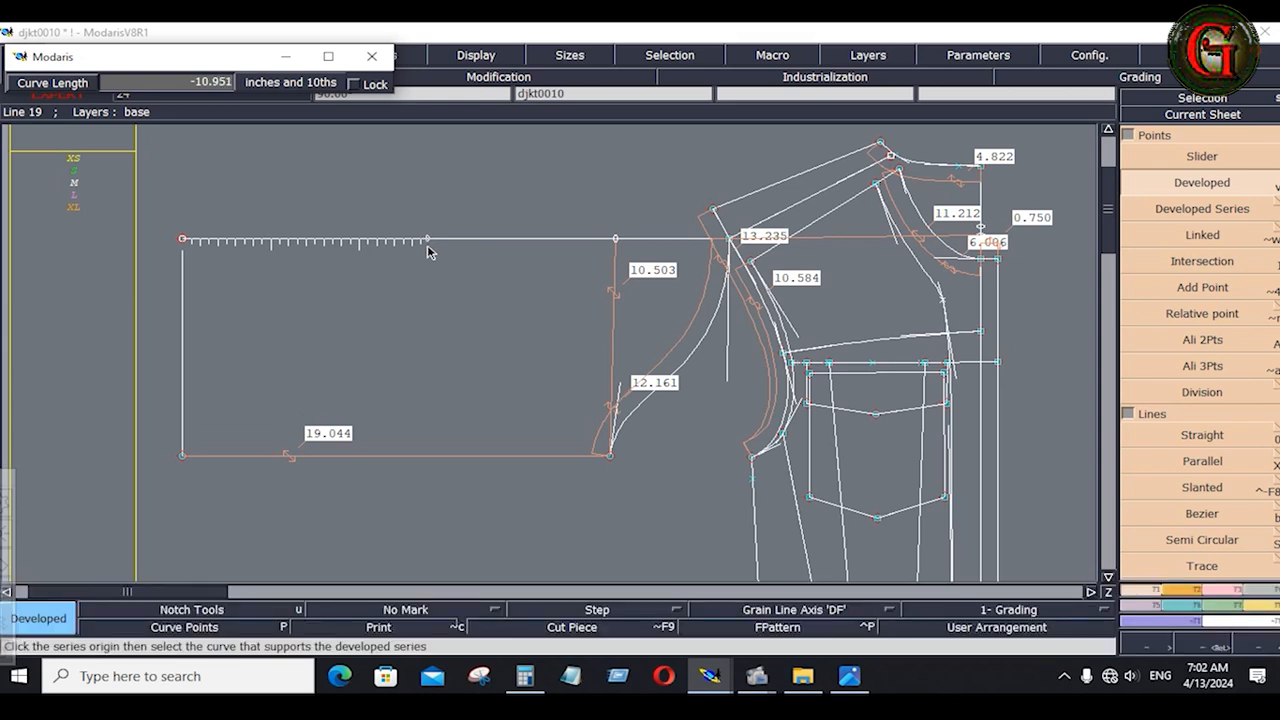
key(Down)
text(-9)
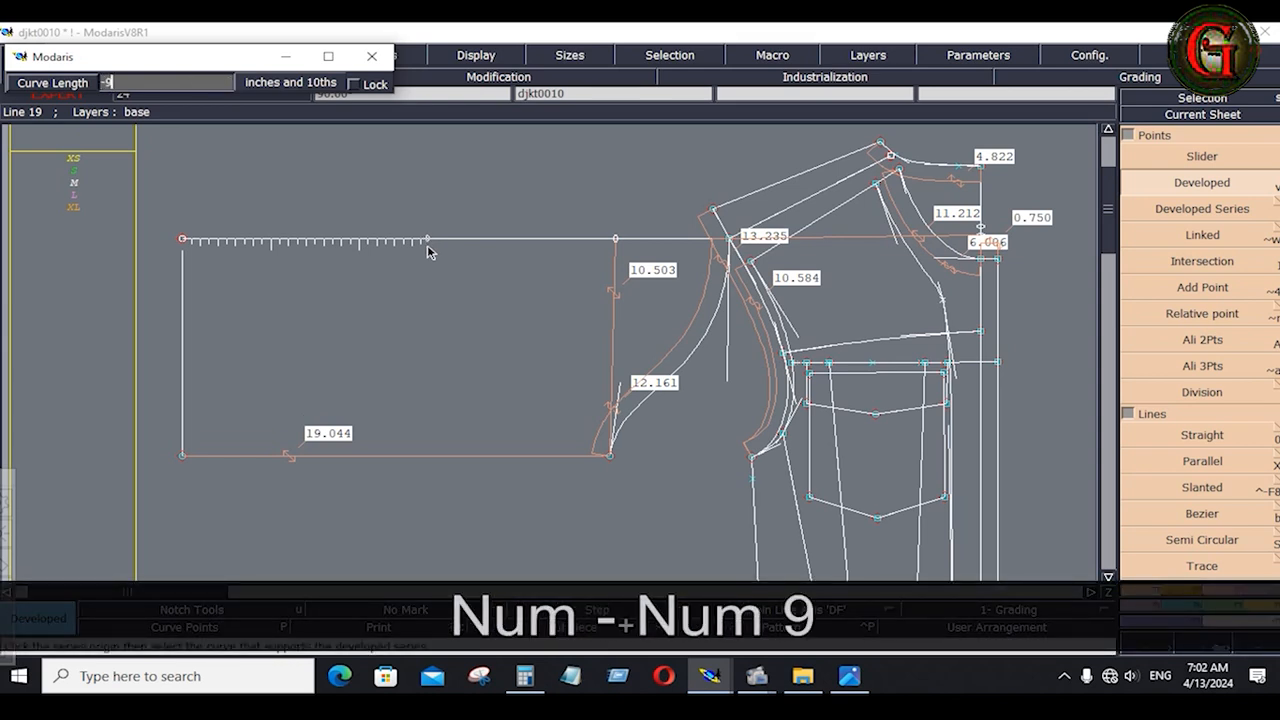
key(Return)
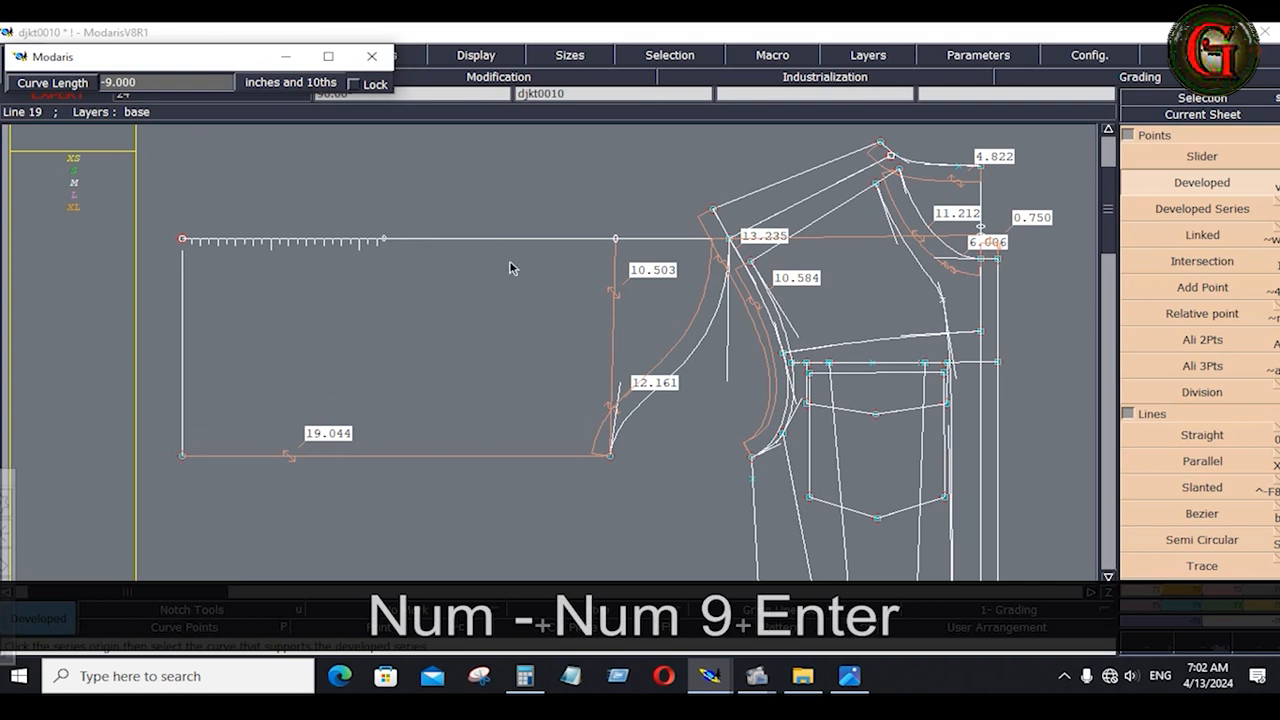
Step: Check the elbow width in SHEET-02.JPG, and in Modaris place a developed point 7.5 inches down the vertical elbow line
click(849, 676)
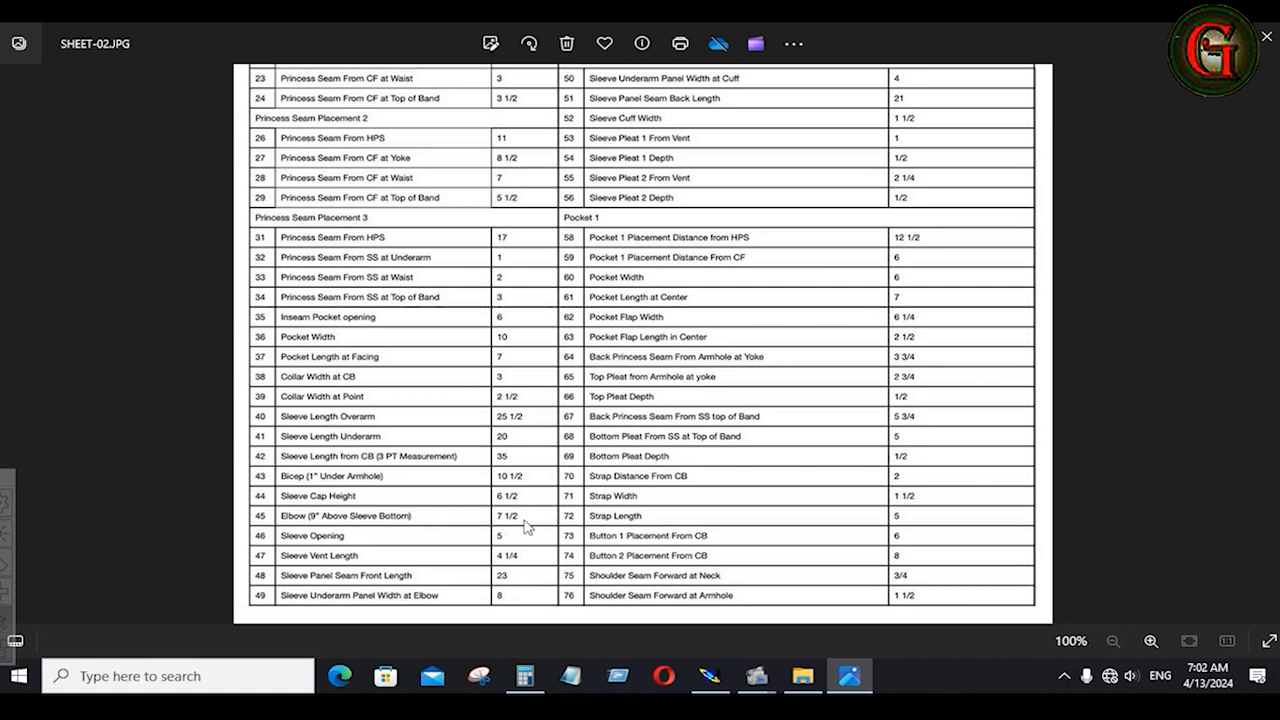
click(710, 676)
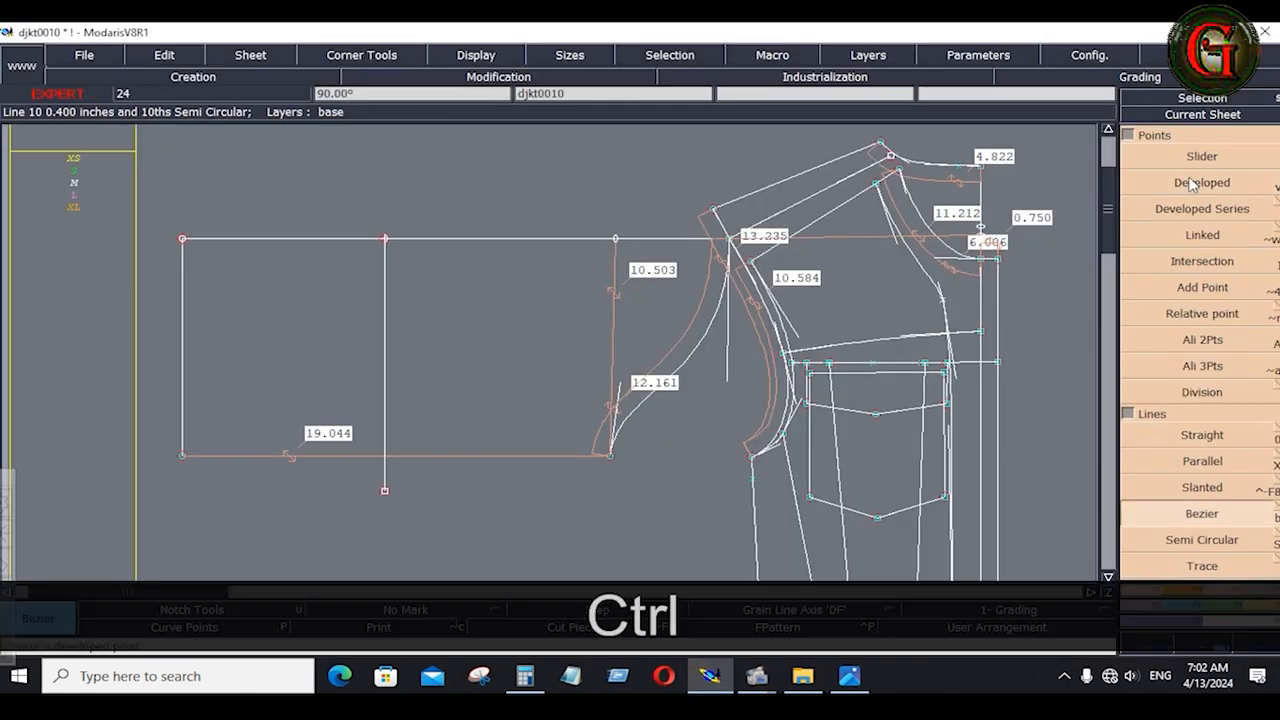
click(385, 240)
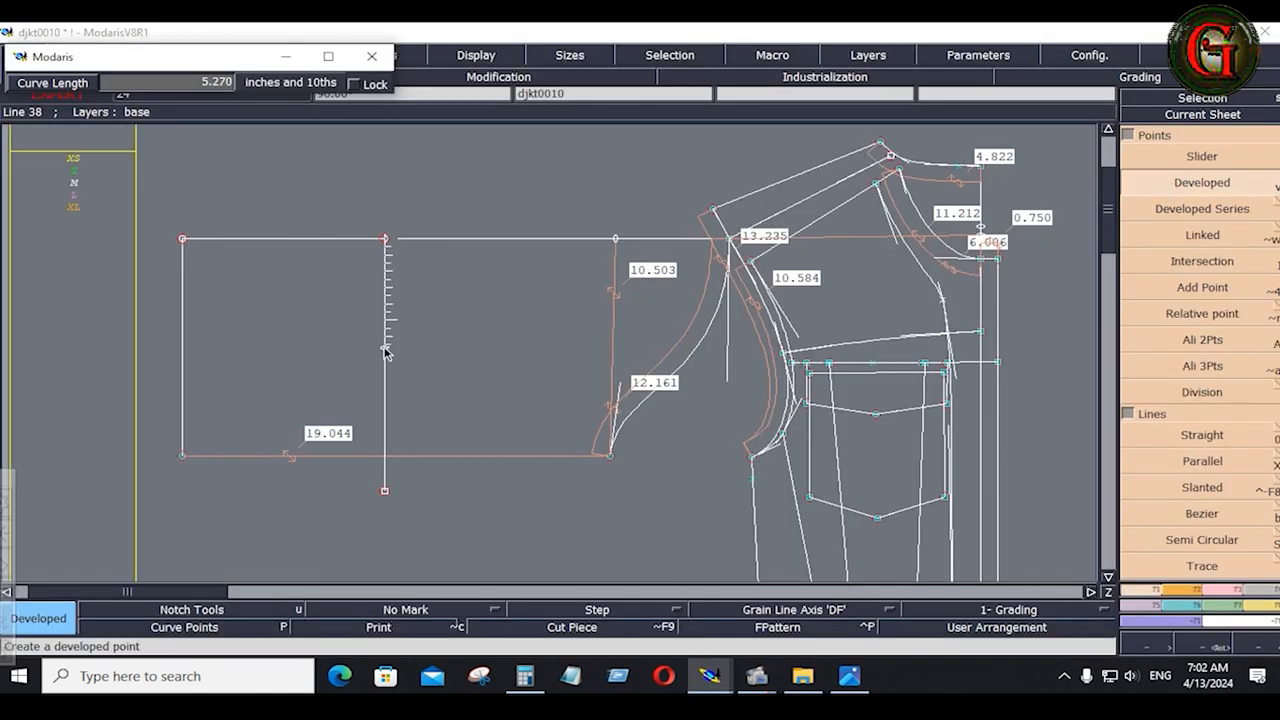
key(Down)
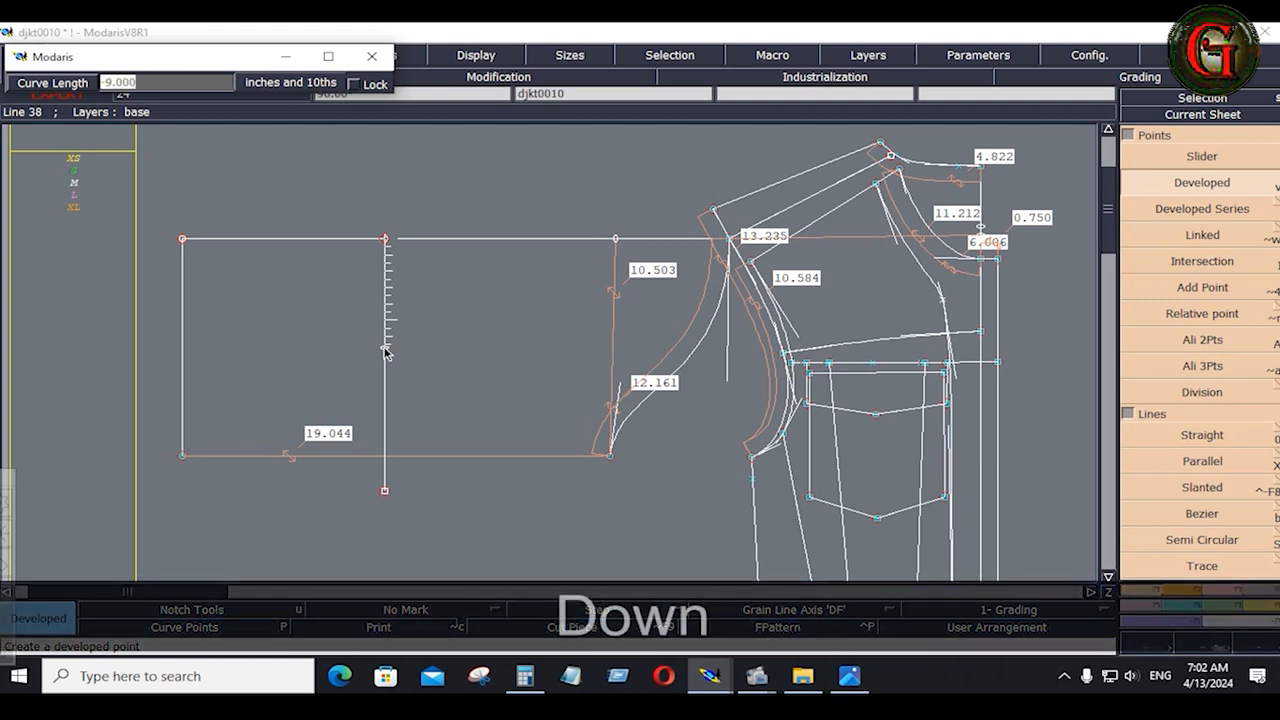
text(7.5)
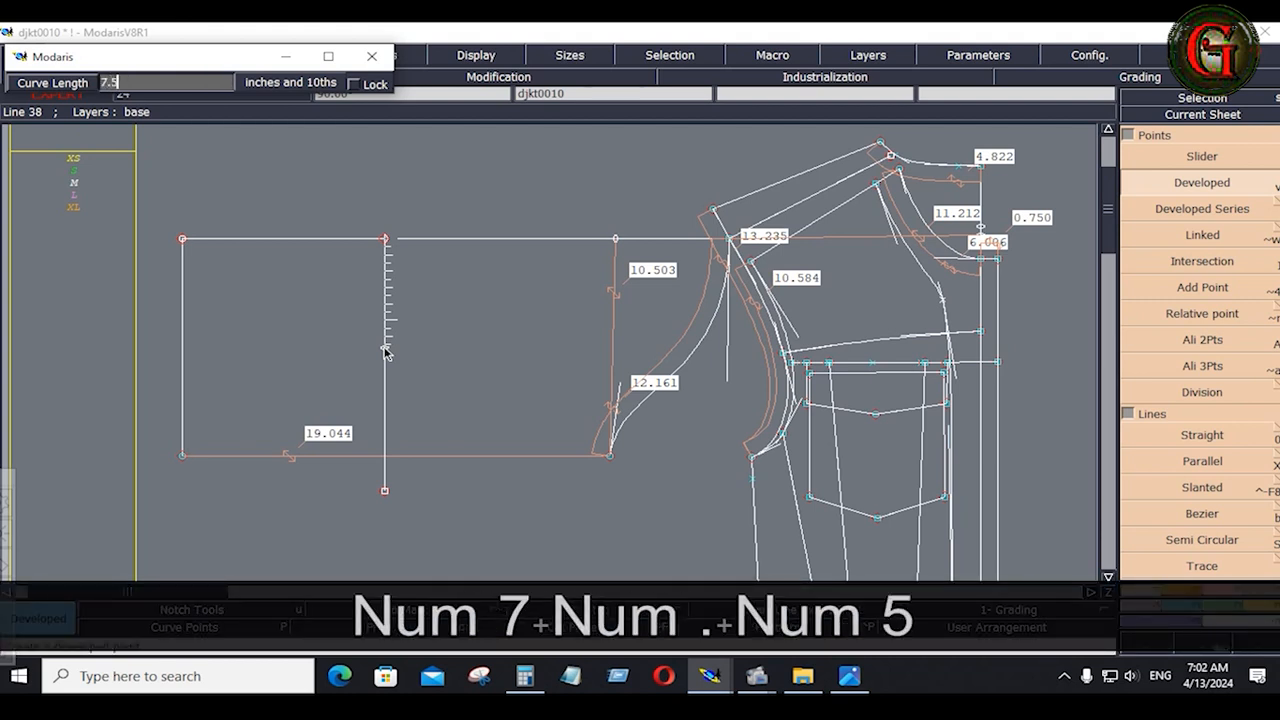
key(Return)
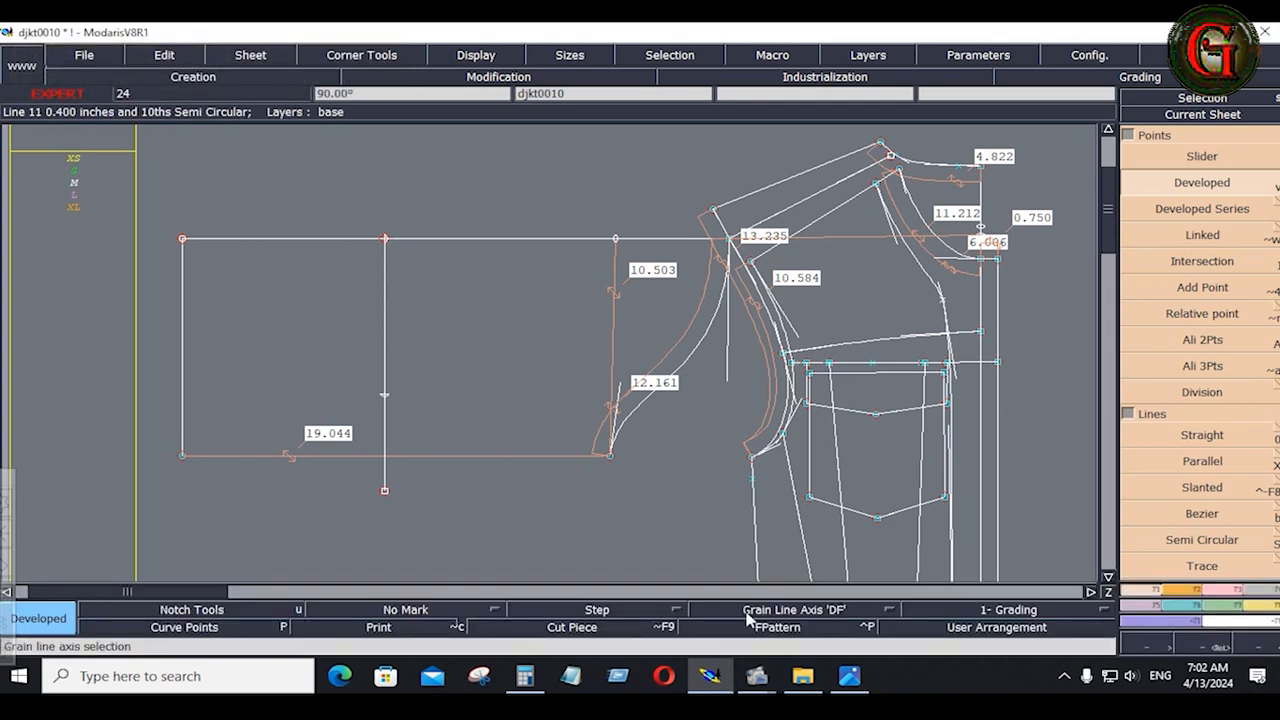
Step: Check the sleeve opening in SHEET-02.JPG, and in Modaris place a developed point 5 inches down the sleeve end line from its upper corner
click(849, 676)
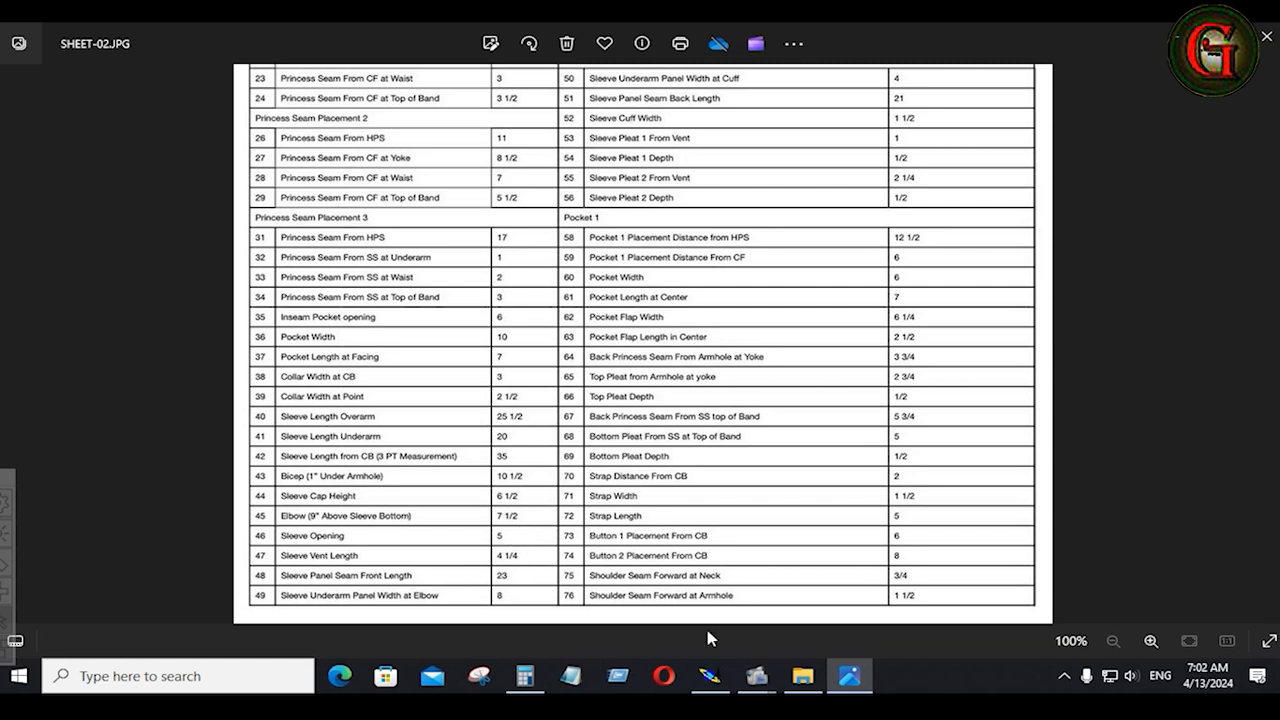
mouse_move(779, 684)
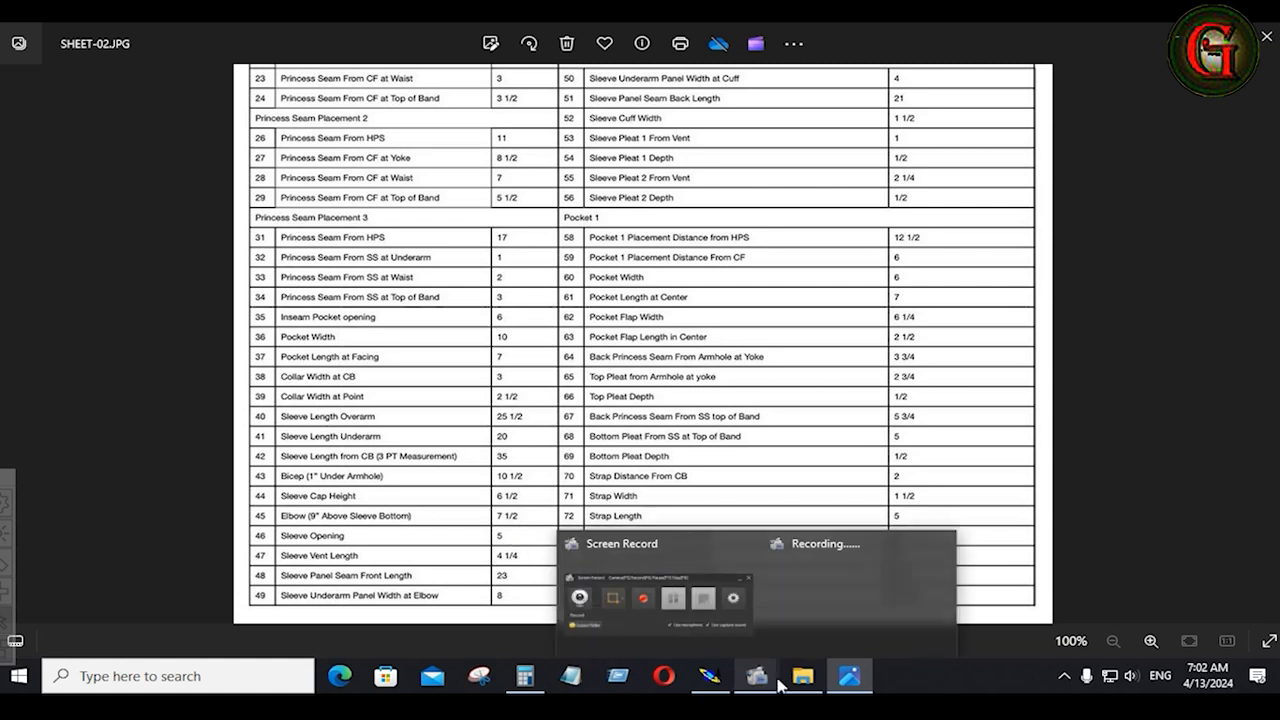
click(710, 676)
click(1196, 182)
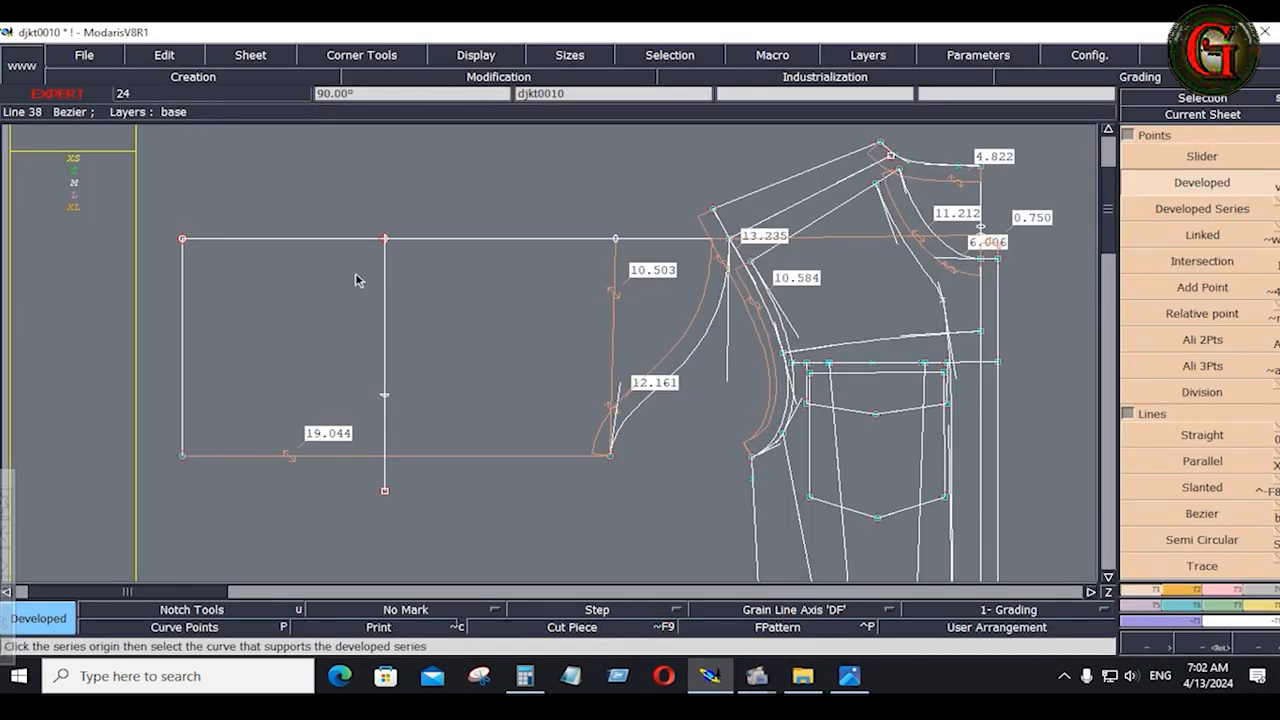
click(184, 241)
click(196, 337)
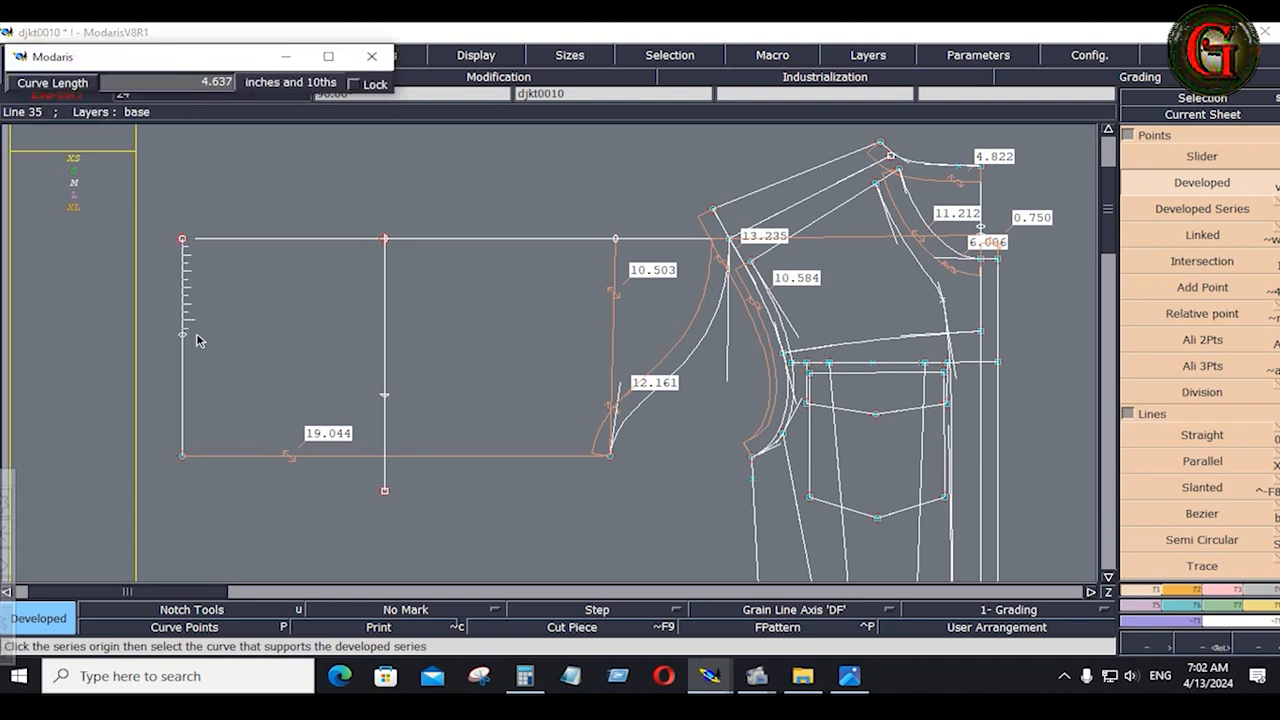
key(Down)
text(5)
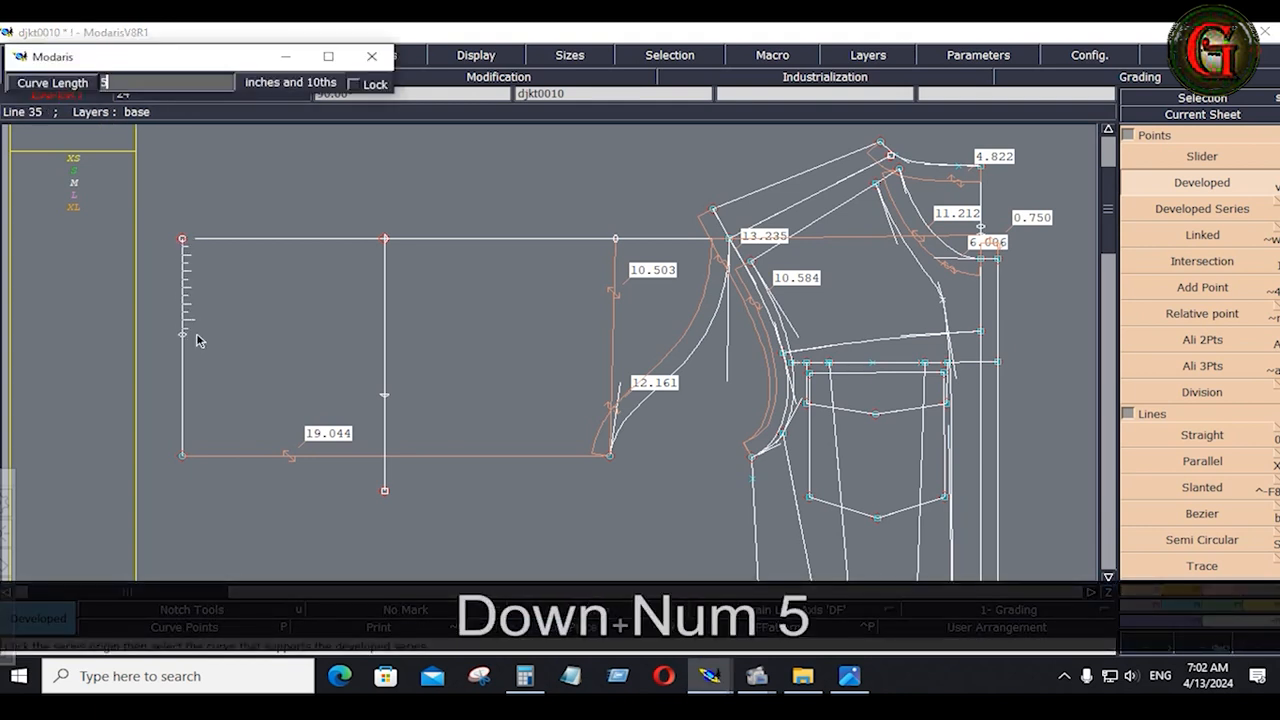
key(Return)
click(286, 392)
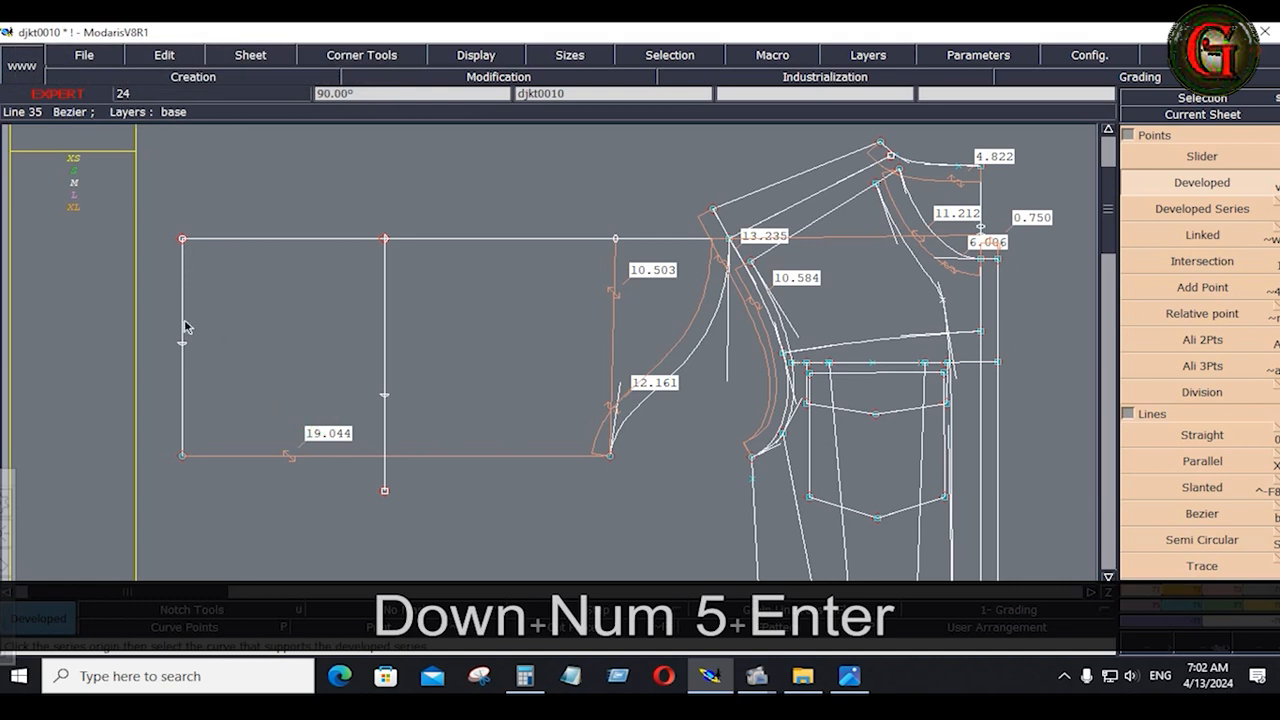
Step: Draw a Bezier underarm seam from the cap's underarm point through the elbow point to the sleeve opening point
click(1218, 513)
click(609, 455)
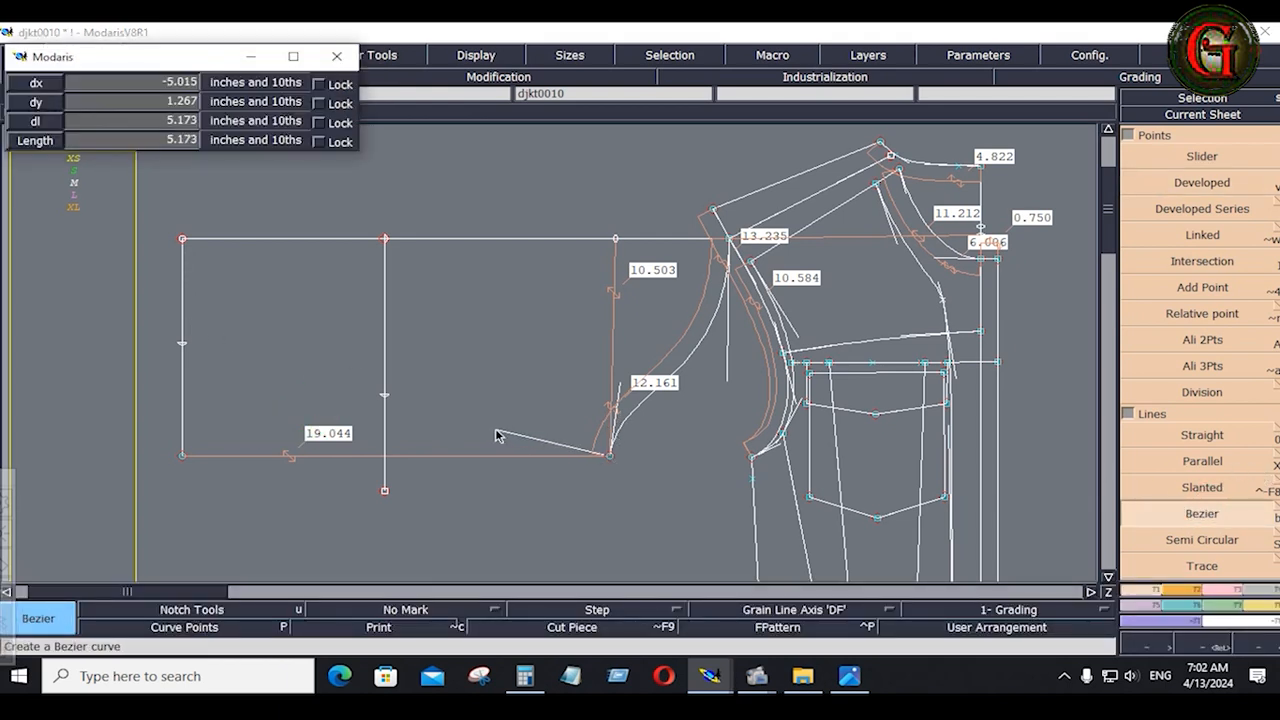
shift+click(382, 397)
click(183, 344)
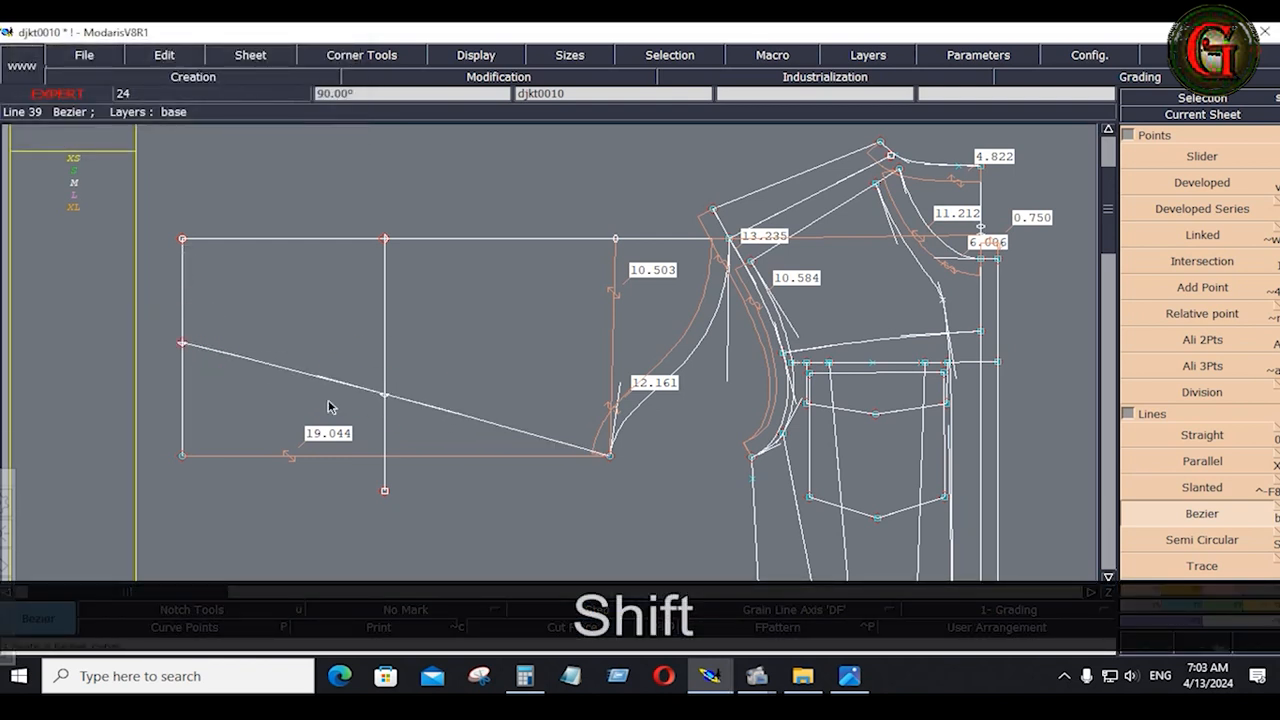
key(r)
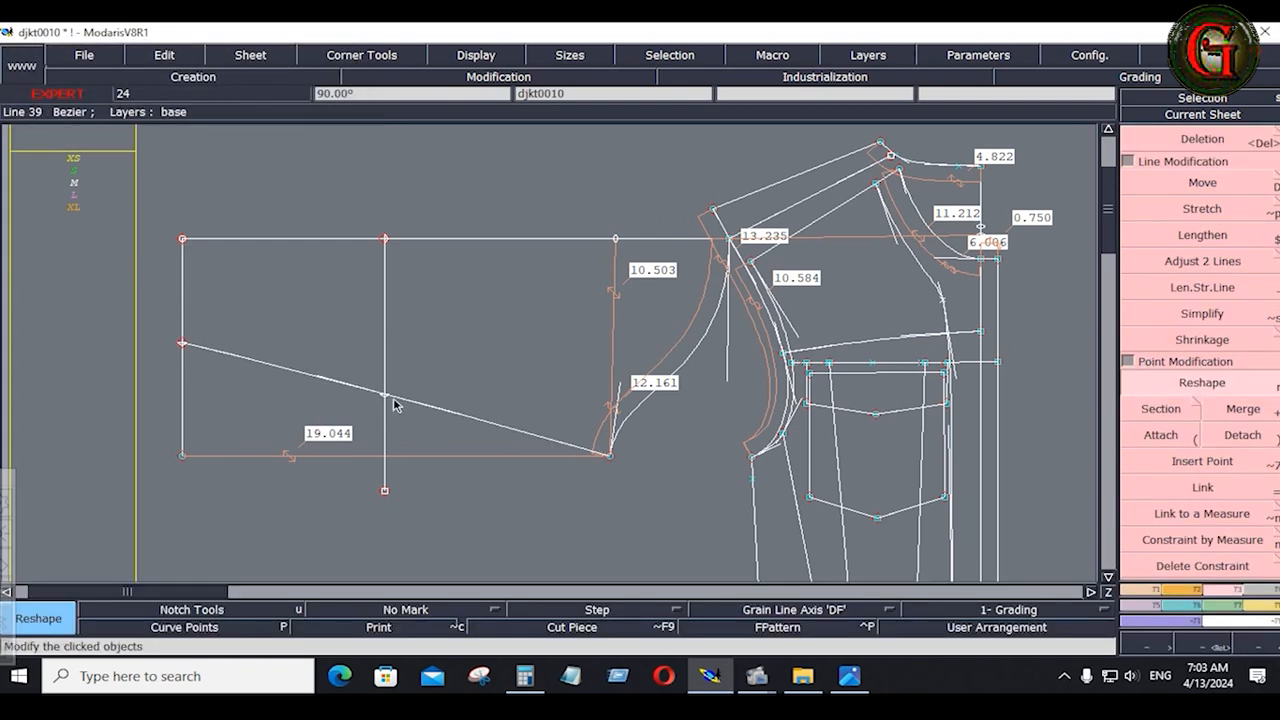
click(389, 397)
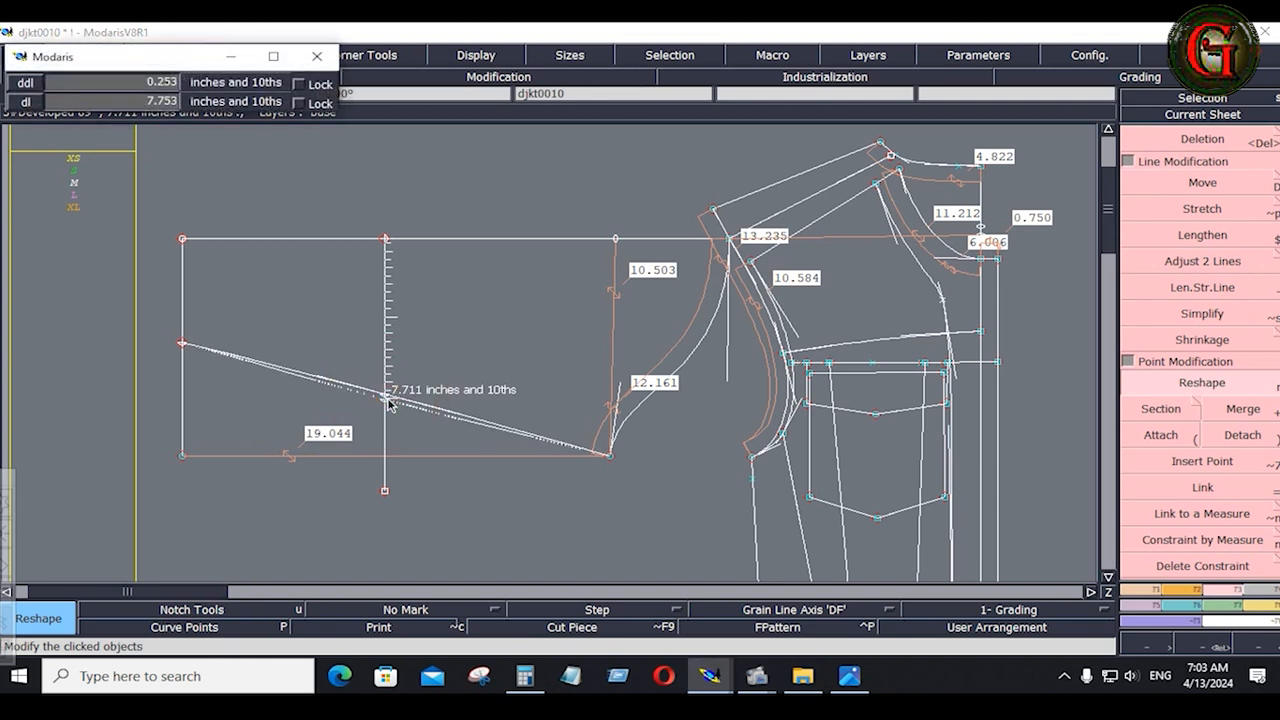
key(Down)
key(KP_0)
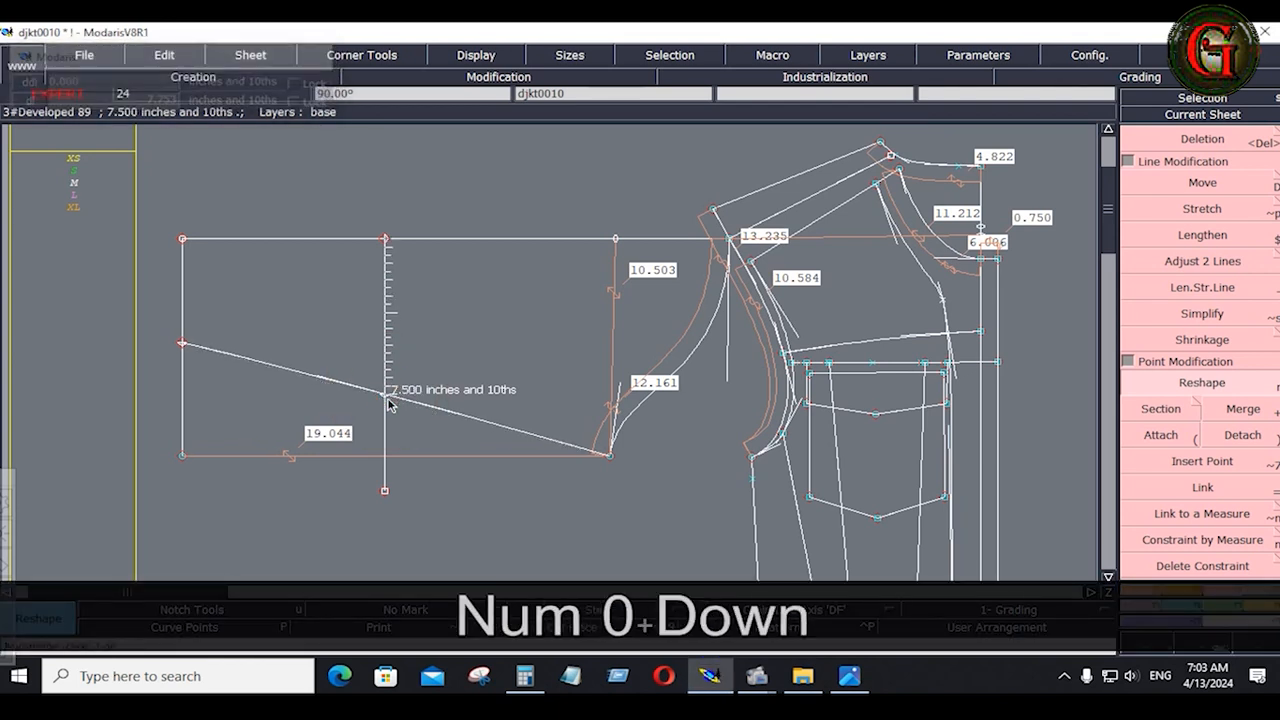
key(KP_Subtract)
key(KP_Decimal)
key(KP_1)
key(KP_2)
key(KP_5)
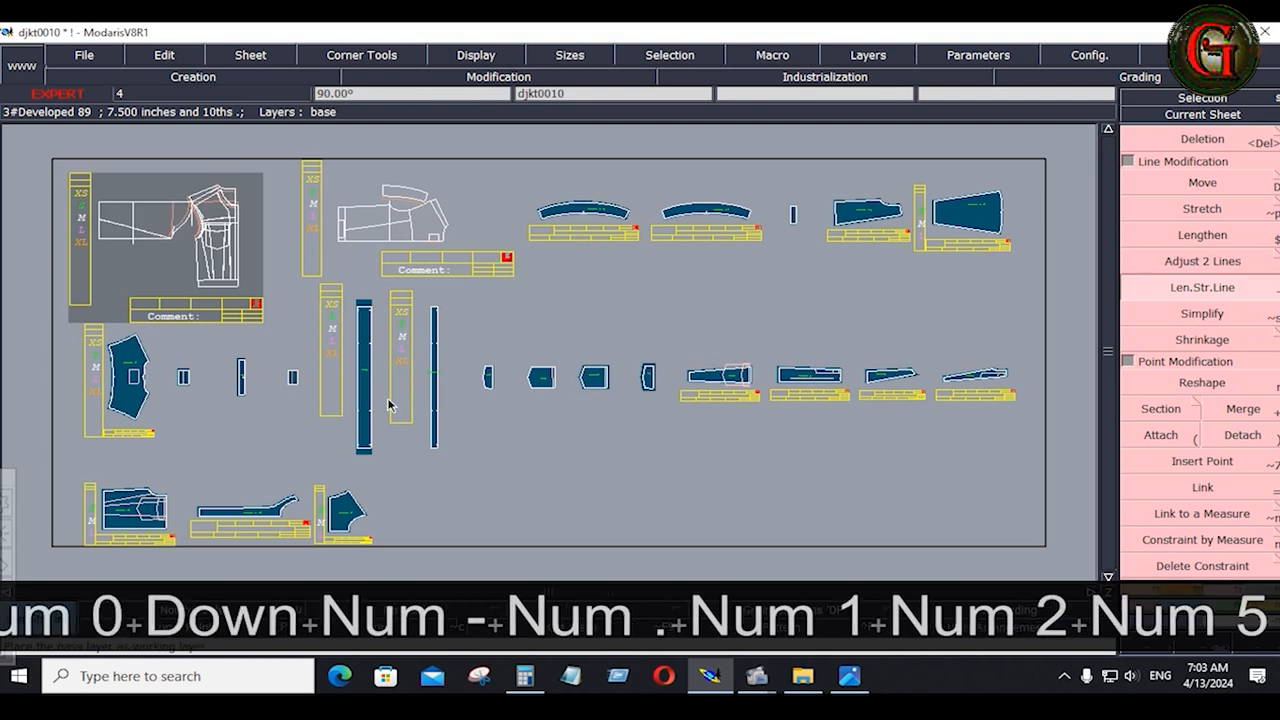
key(Down)
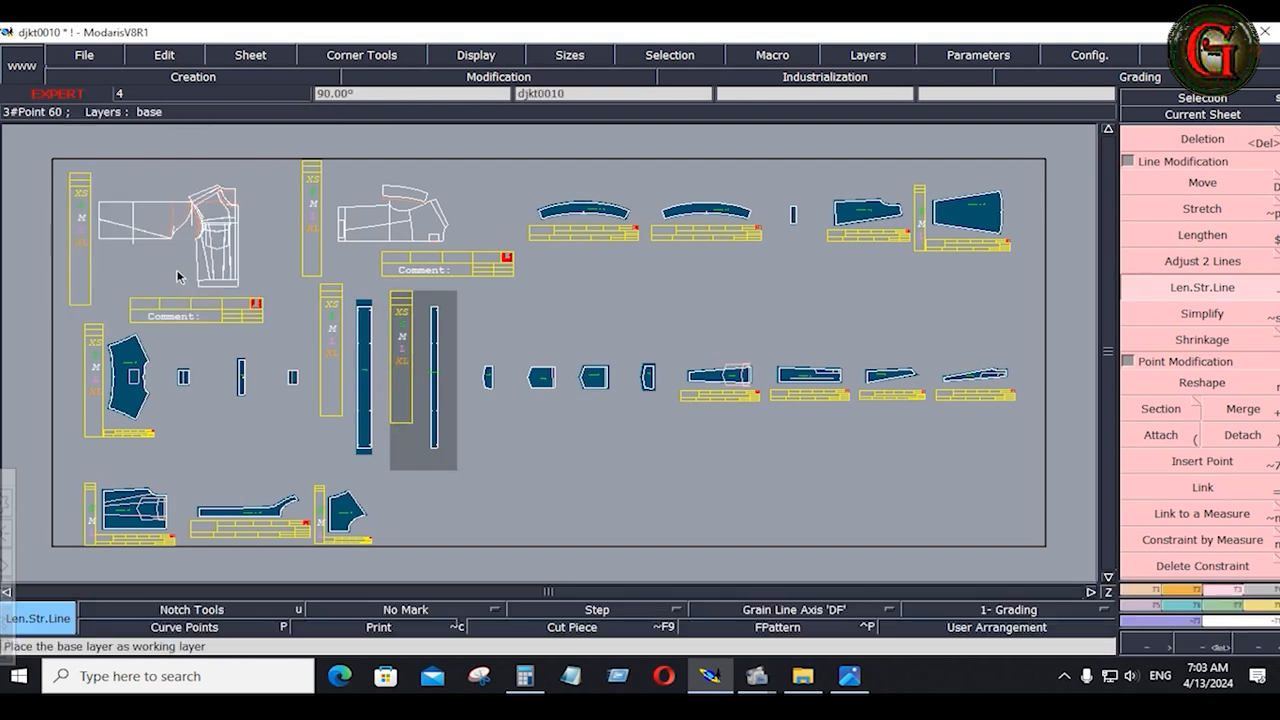
Step: Reshape the elbow point on the underarm seam by shifting it 0.125 inch further along the vertical elbow line
key(Home)
text(.)
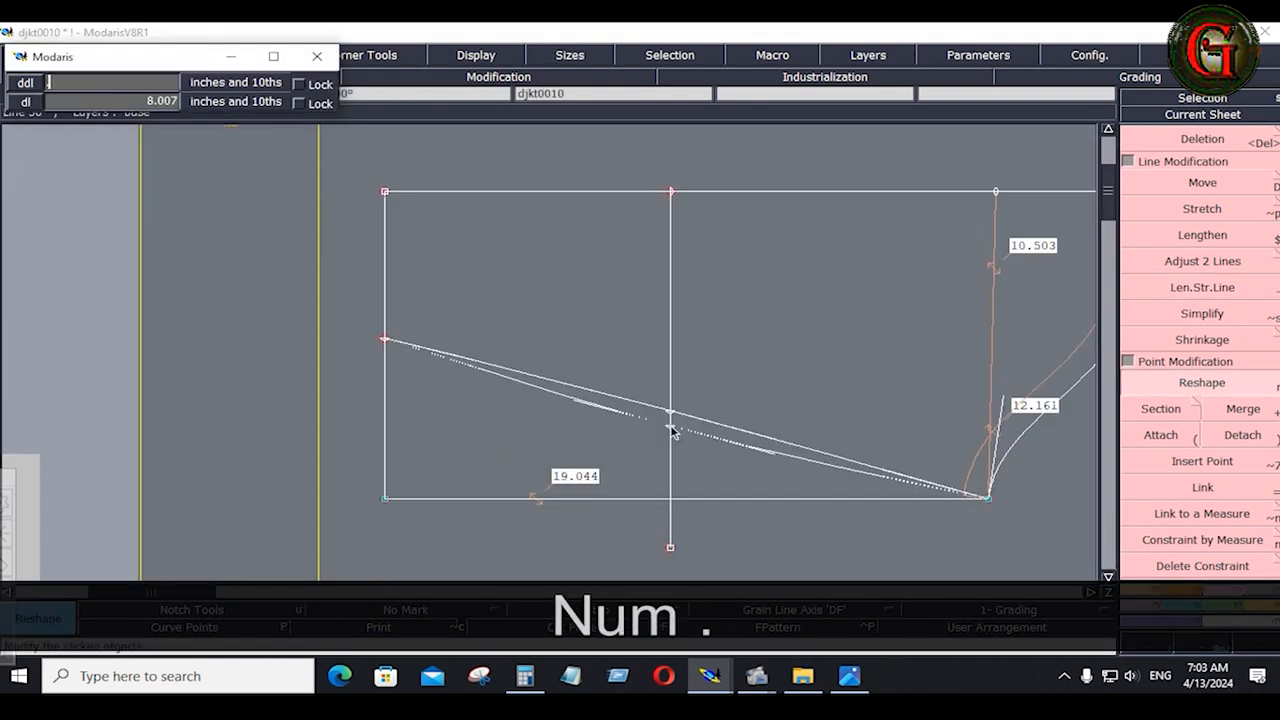
text(125)
key(Down)
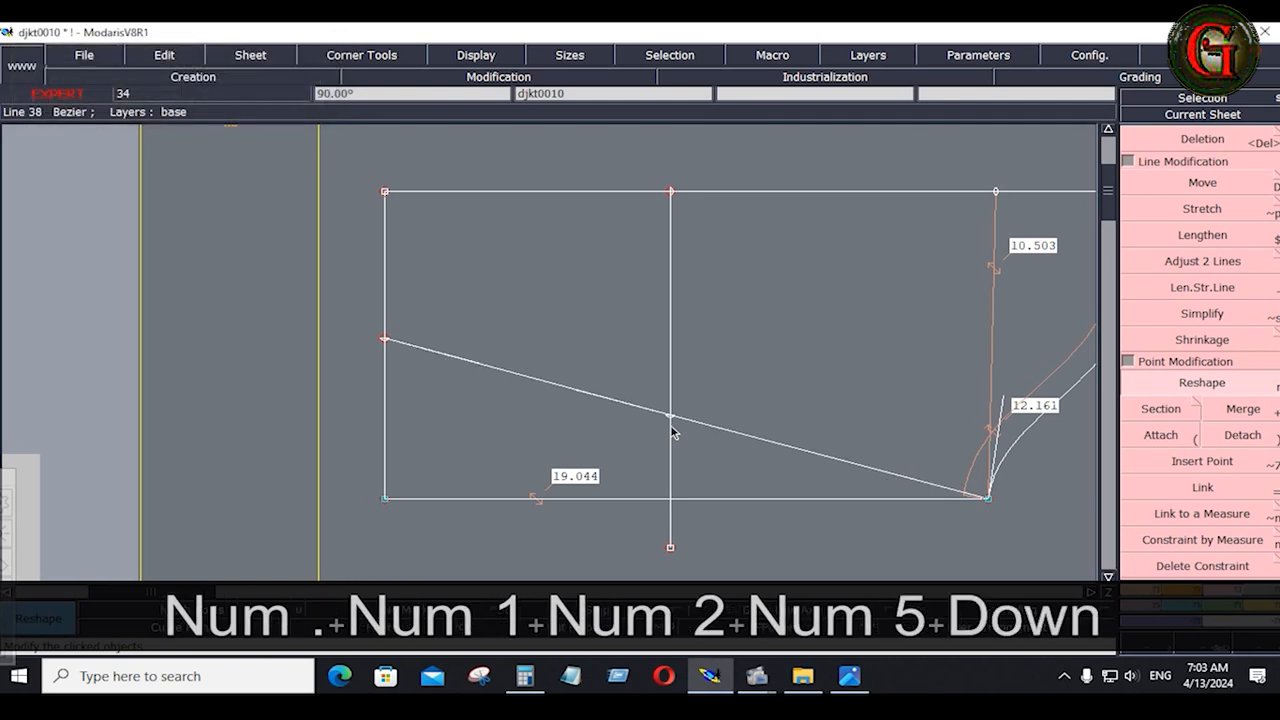
Step: Shift the sleeve opening point 0.375 inch further down the sleeve end line, and insert it and the elbow point into their curves
click(386, 340)
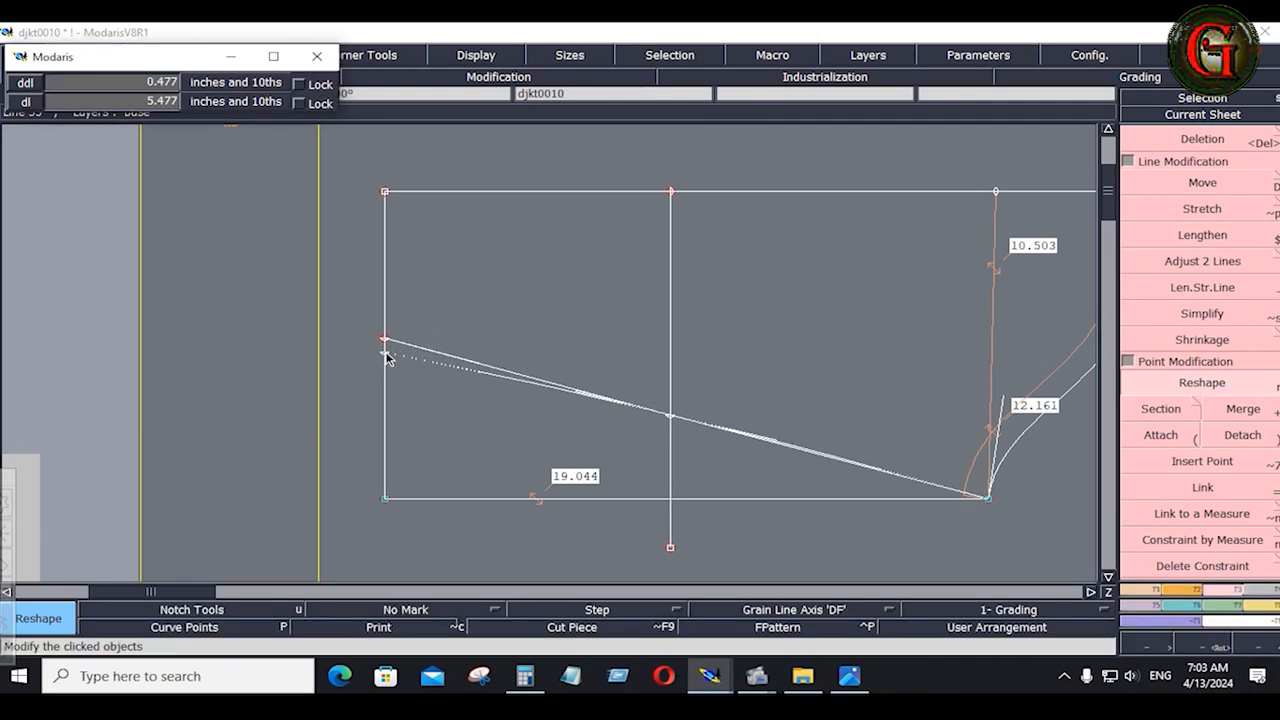
key(Down)
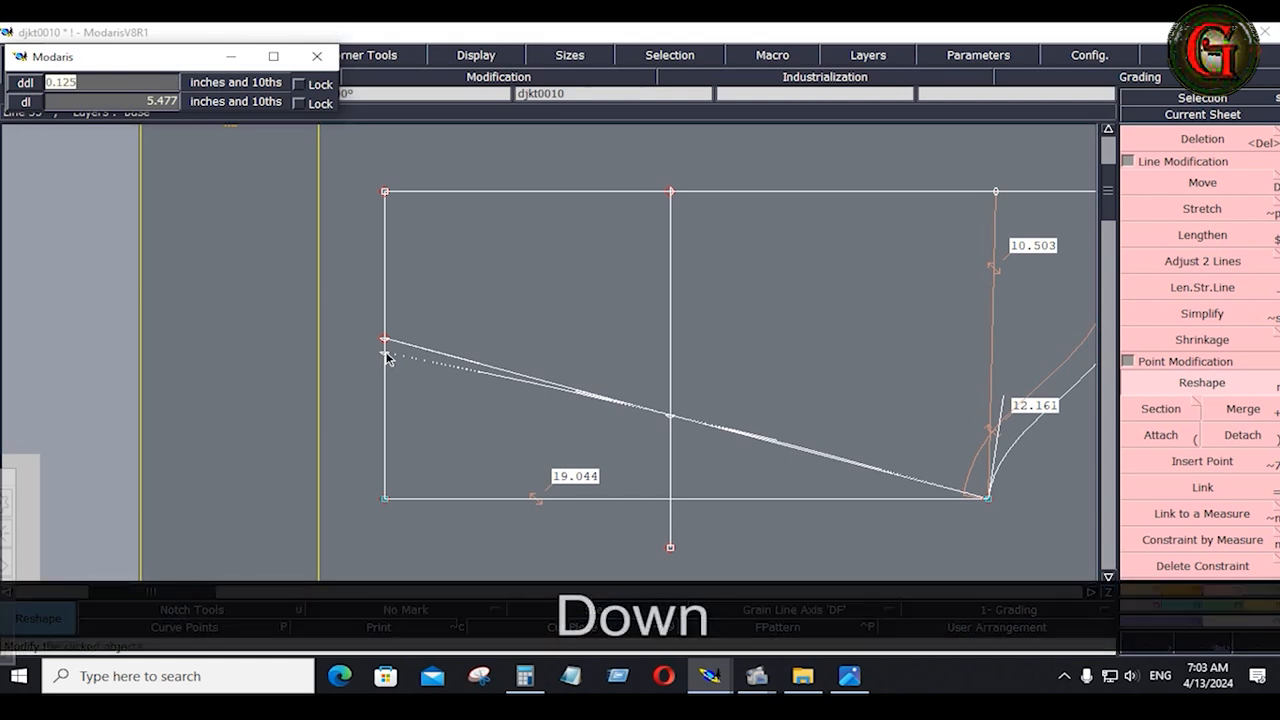
text(.375)
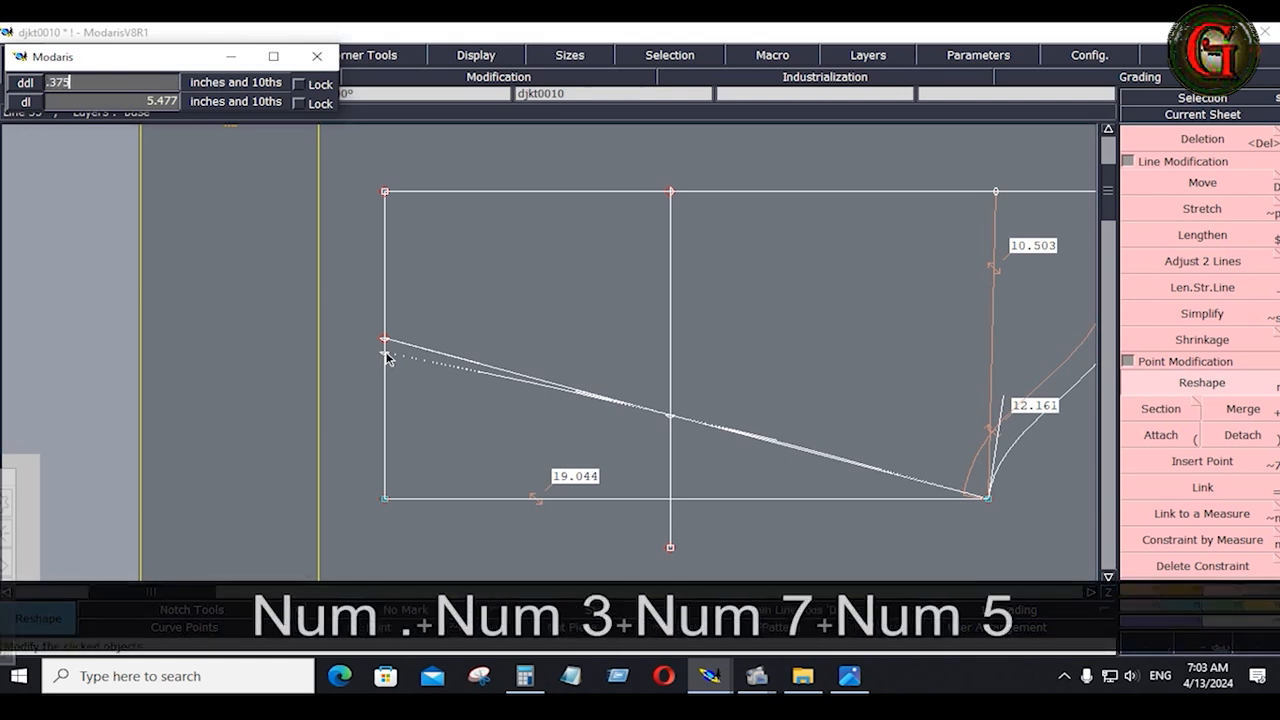
key(Return)
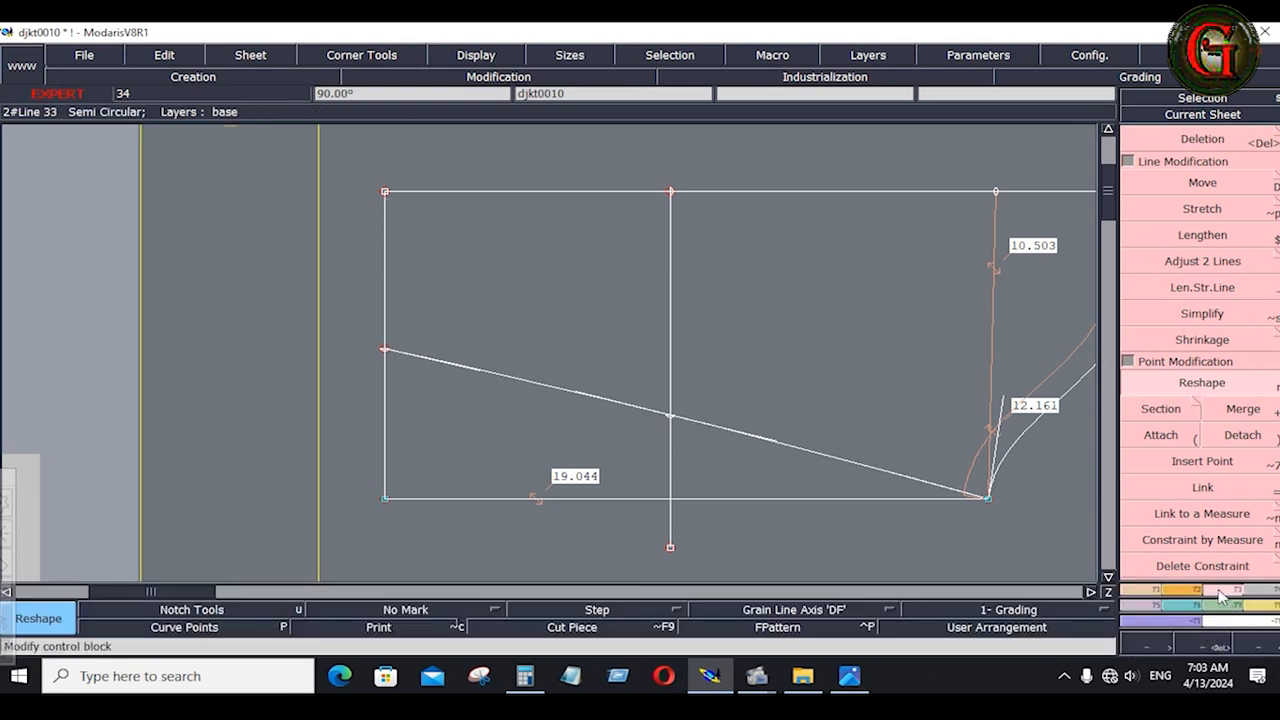
click(1205, 465)
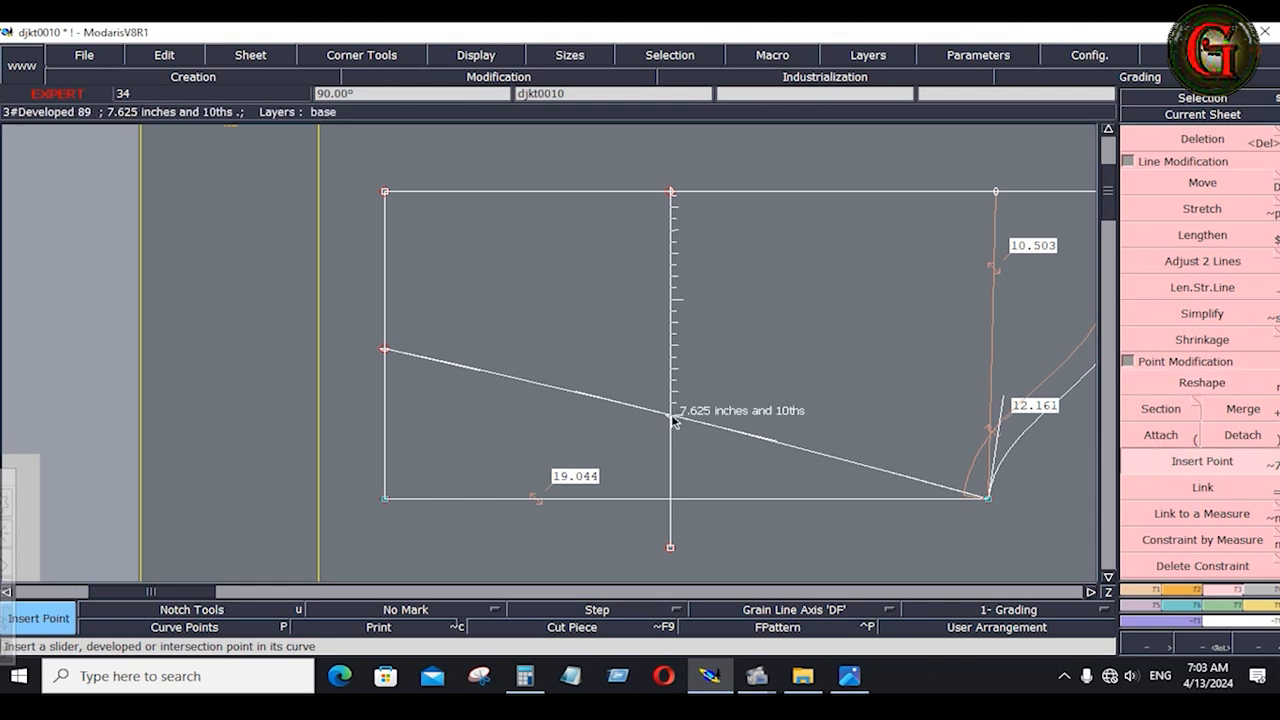
click(386, 350)
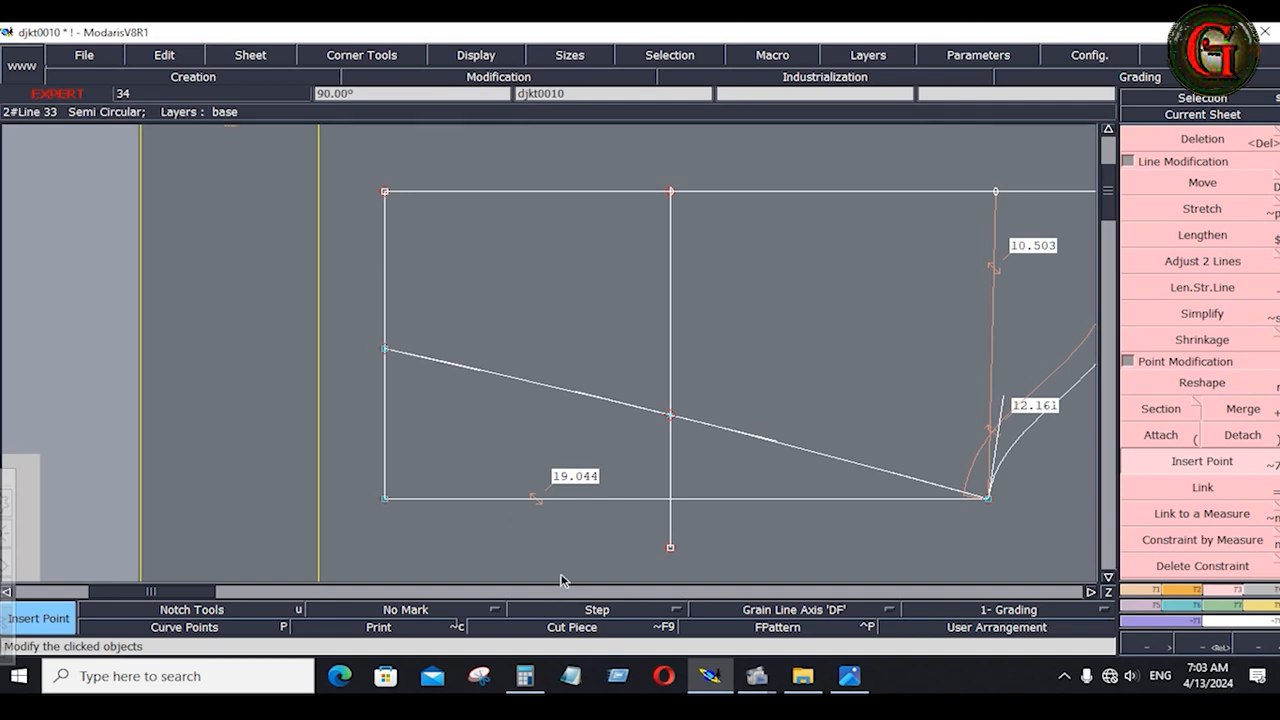
Step: Reshape the sleeve opening point with dx 0 and dy 0.125 inch
click(1205, 386)
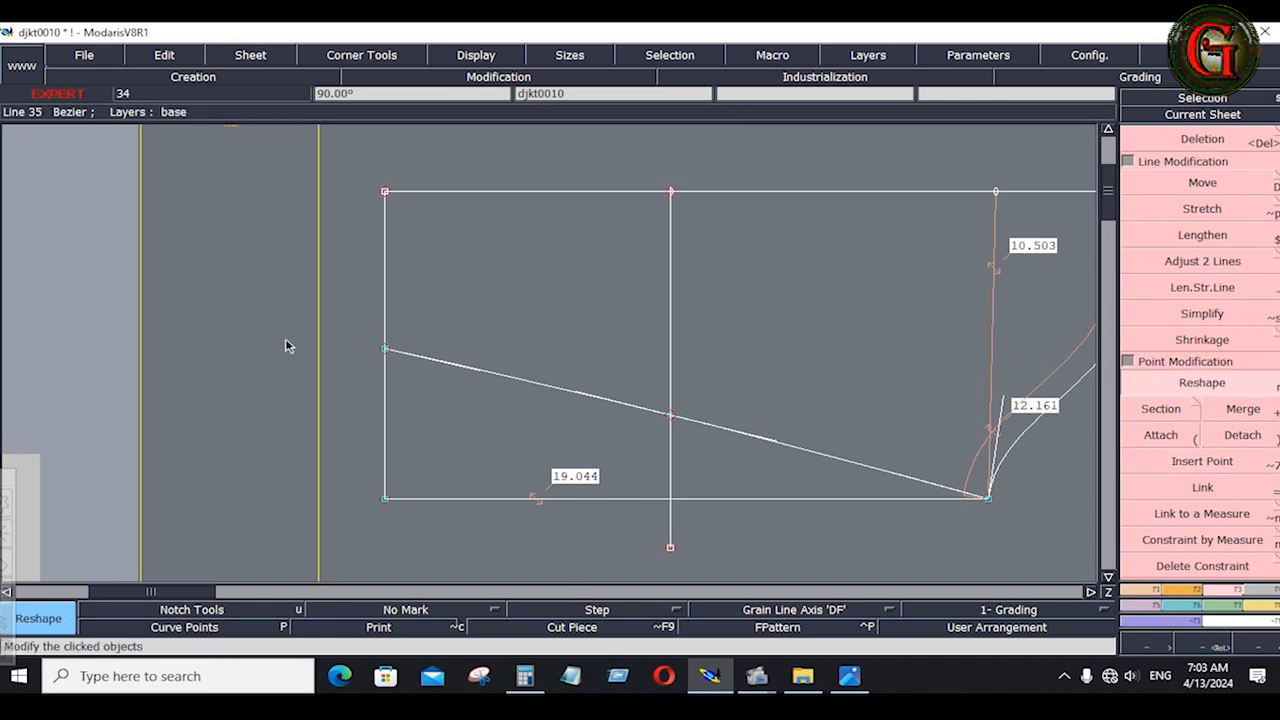
ctrl+click(385, 347)
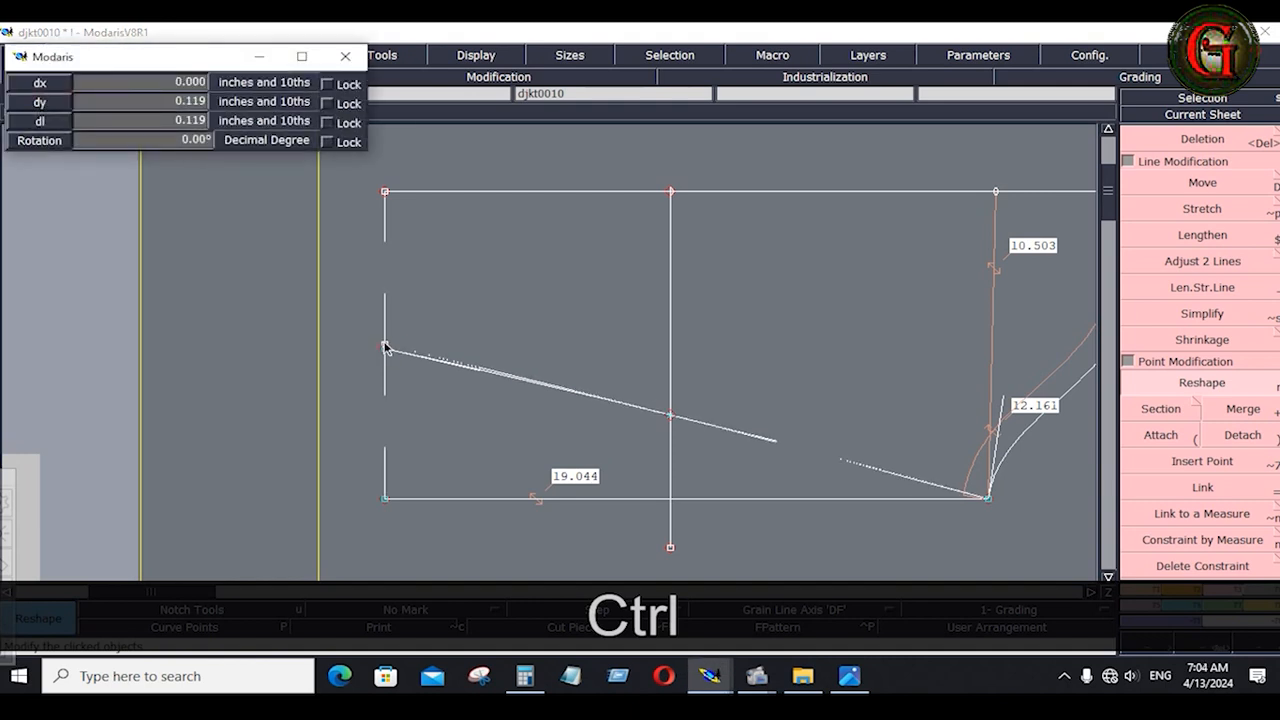
key(Down)
text(0)
key(Down)
text(.125)
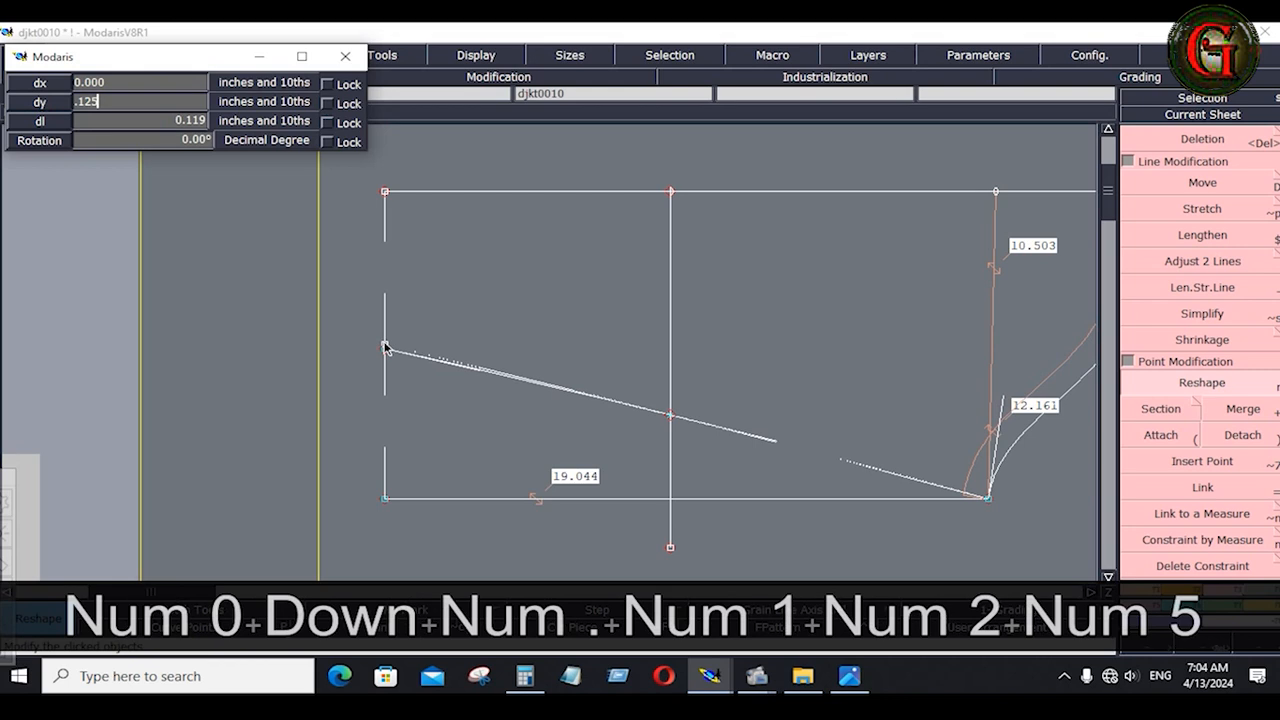
key(Return)
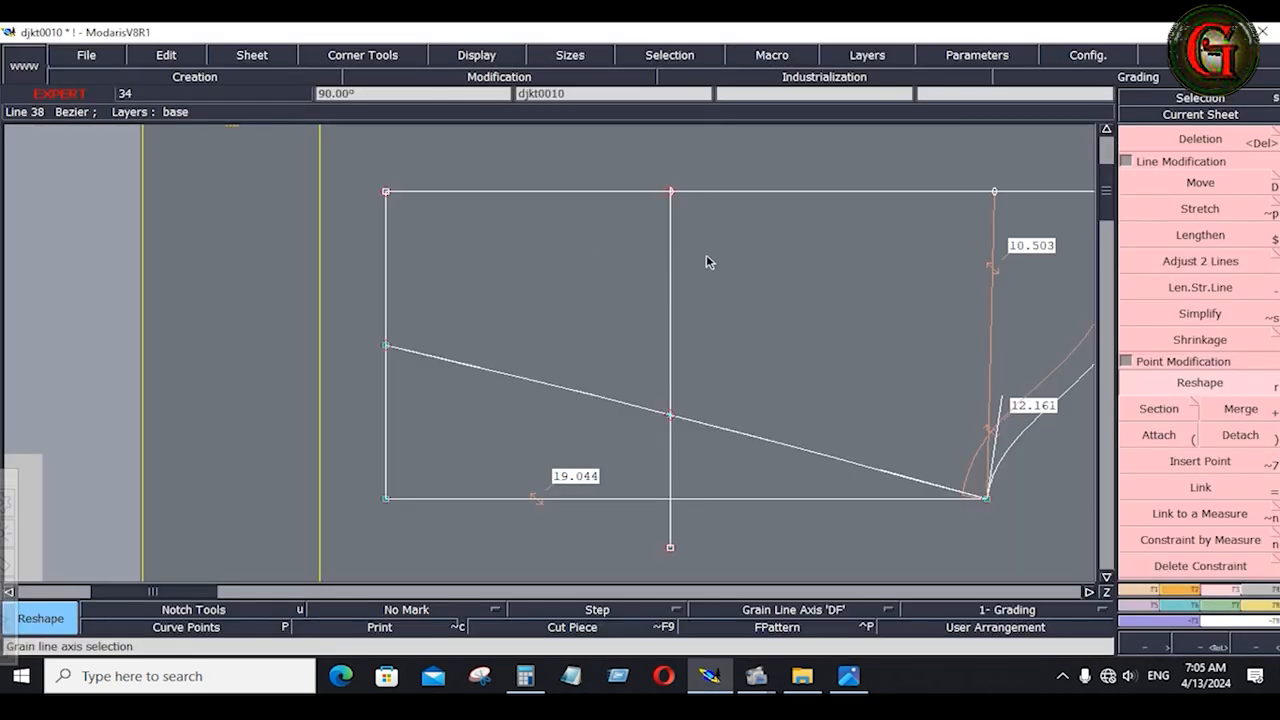
Step: Rearrange the sheets on the desk, and check the jacket sketches and measurements in SHEET-01.JPG
key(j)
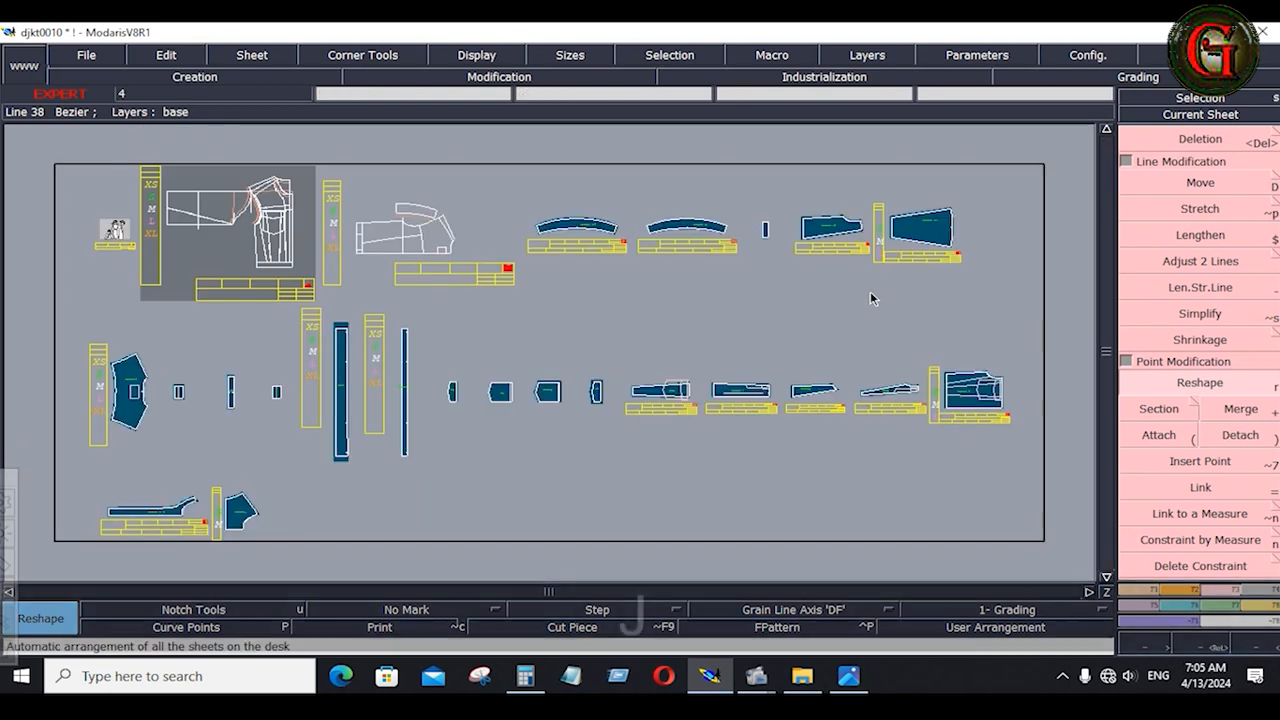
key(Return)
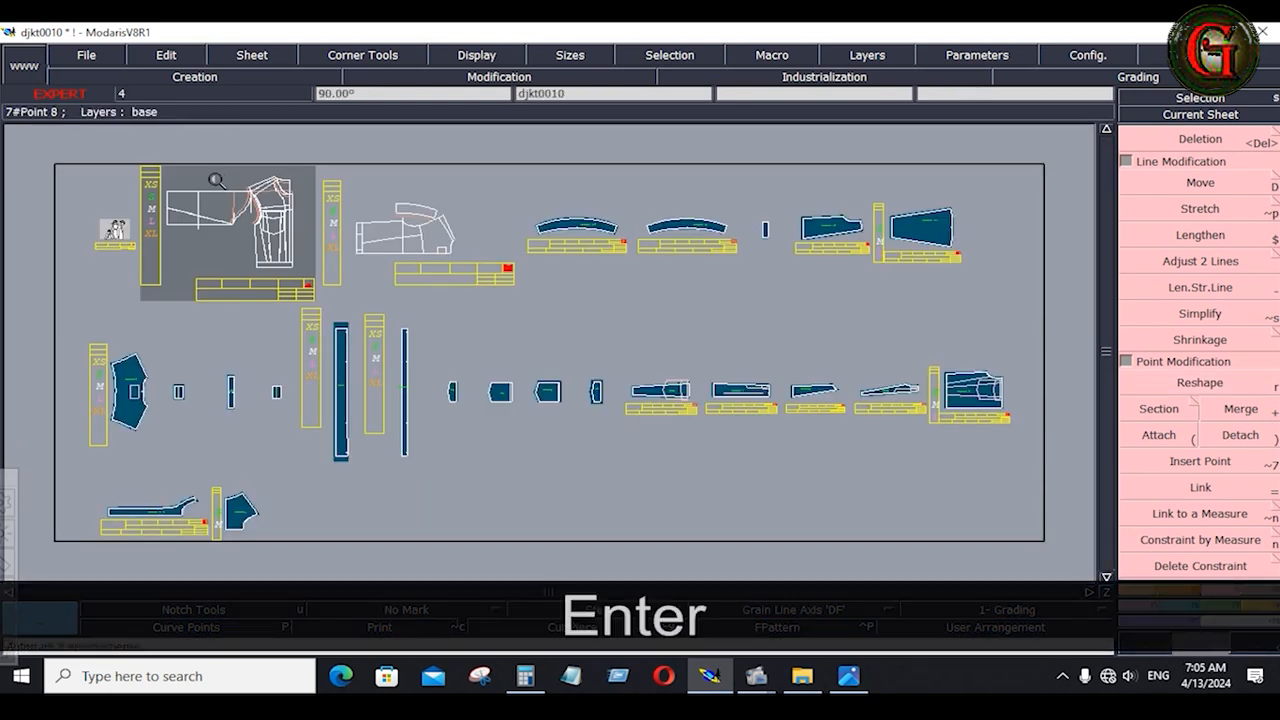
click(316, 280)
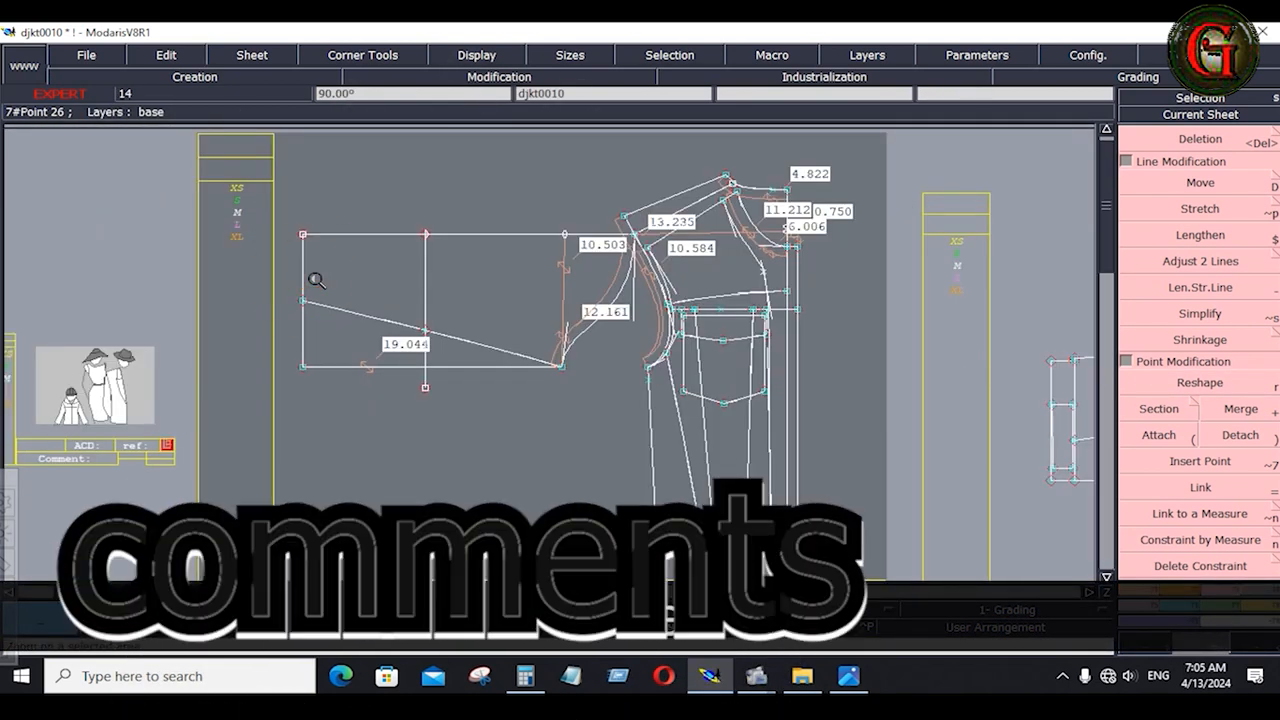
click(848, 676)
click(20, 345)
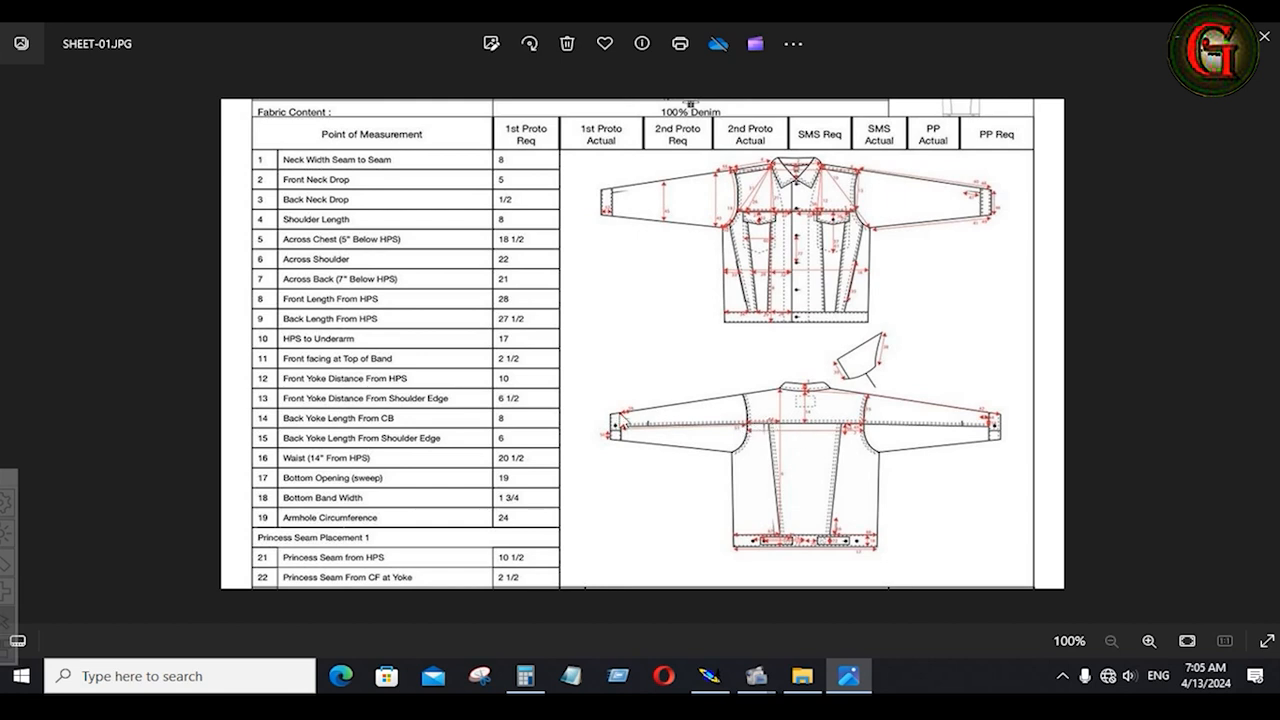
Step: Back in Modaris, draw a second Bezier line from the sleeve cap's top point to the underarm point
click(709, 674)
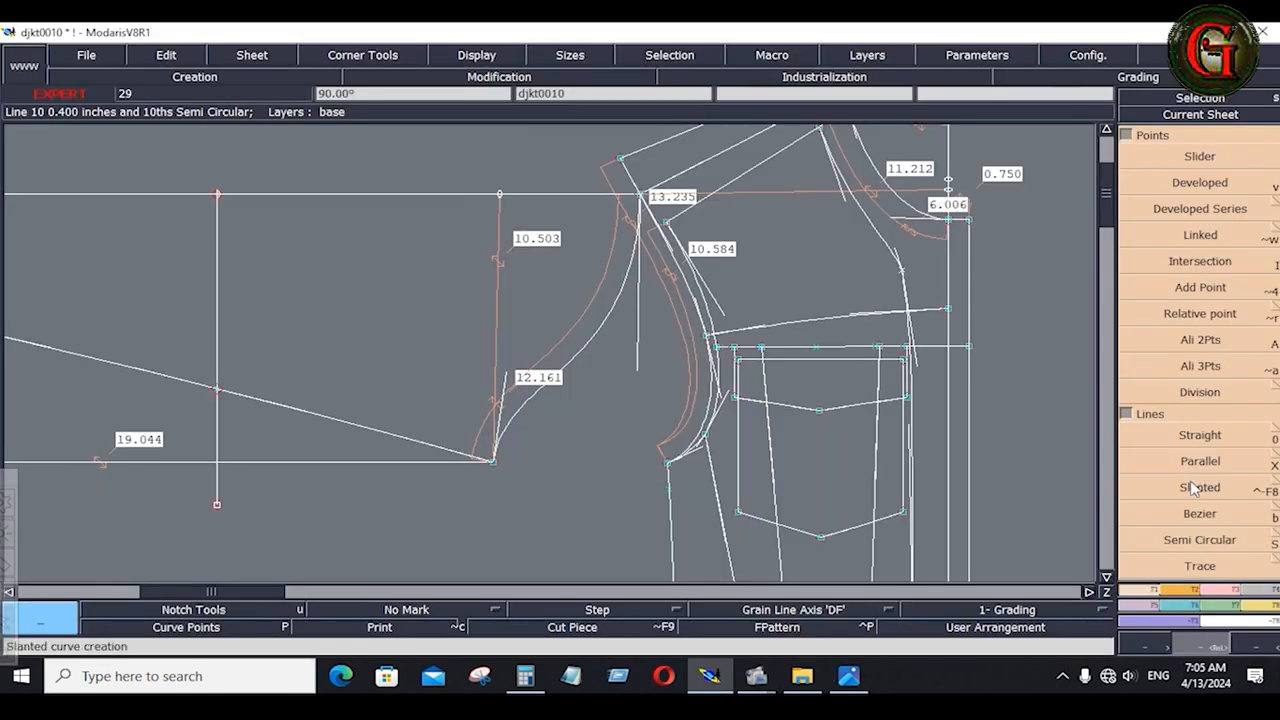
click(1200, 513)
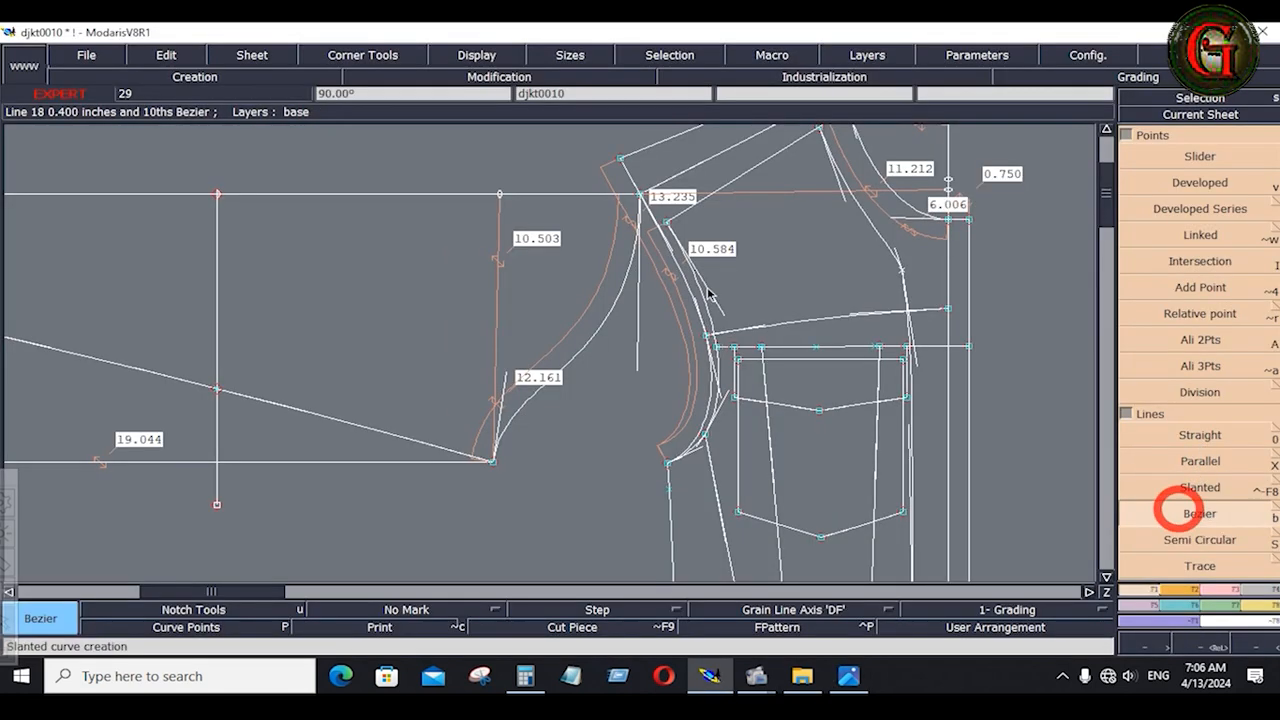
click(640, 196)
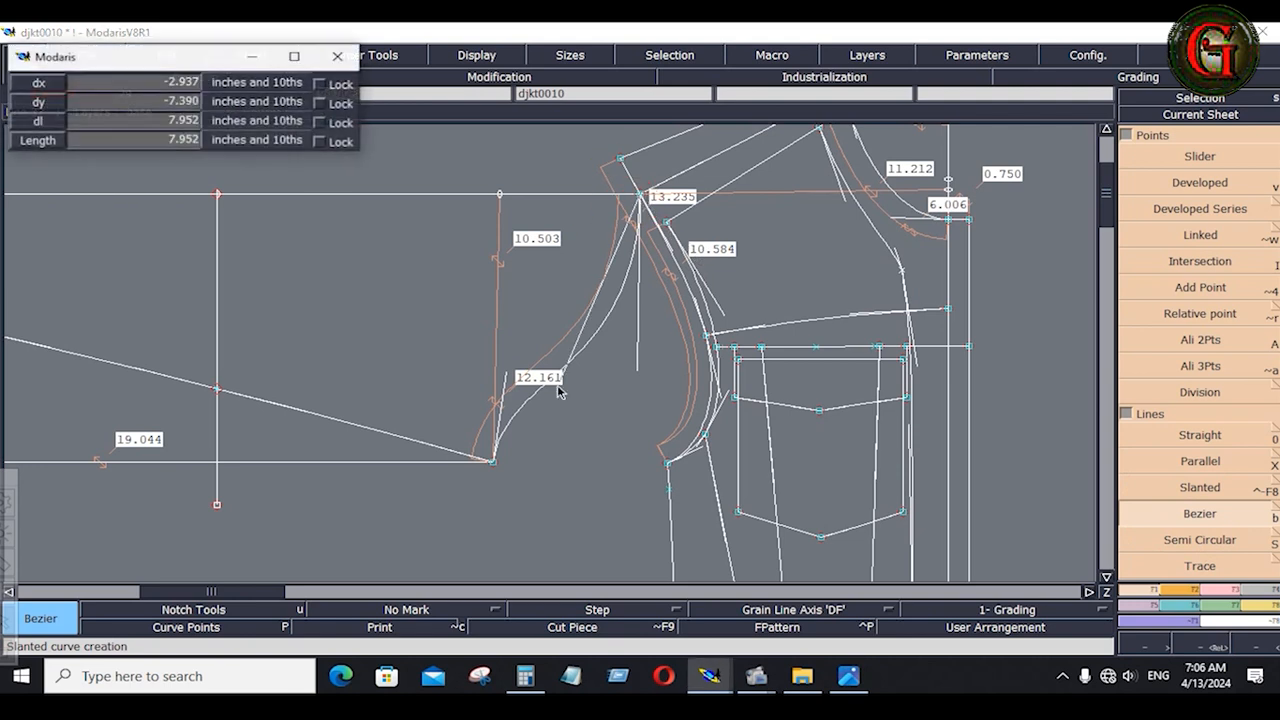
click(492, 460)
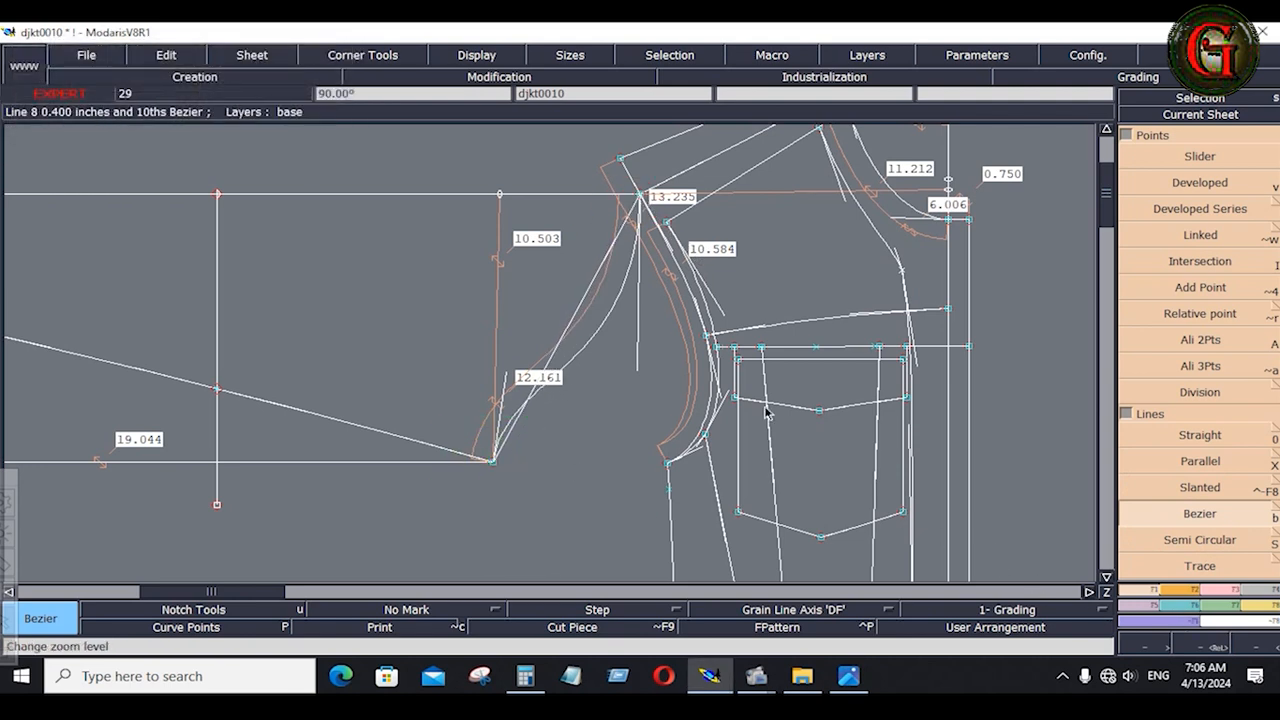
Step: Reshape the new cap line with curve handles into an S-curve running slightly inside the existing cap curve
key(Return)
click(411, 161)
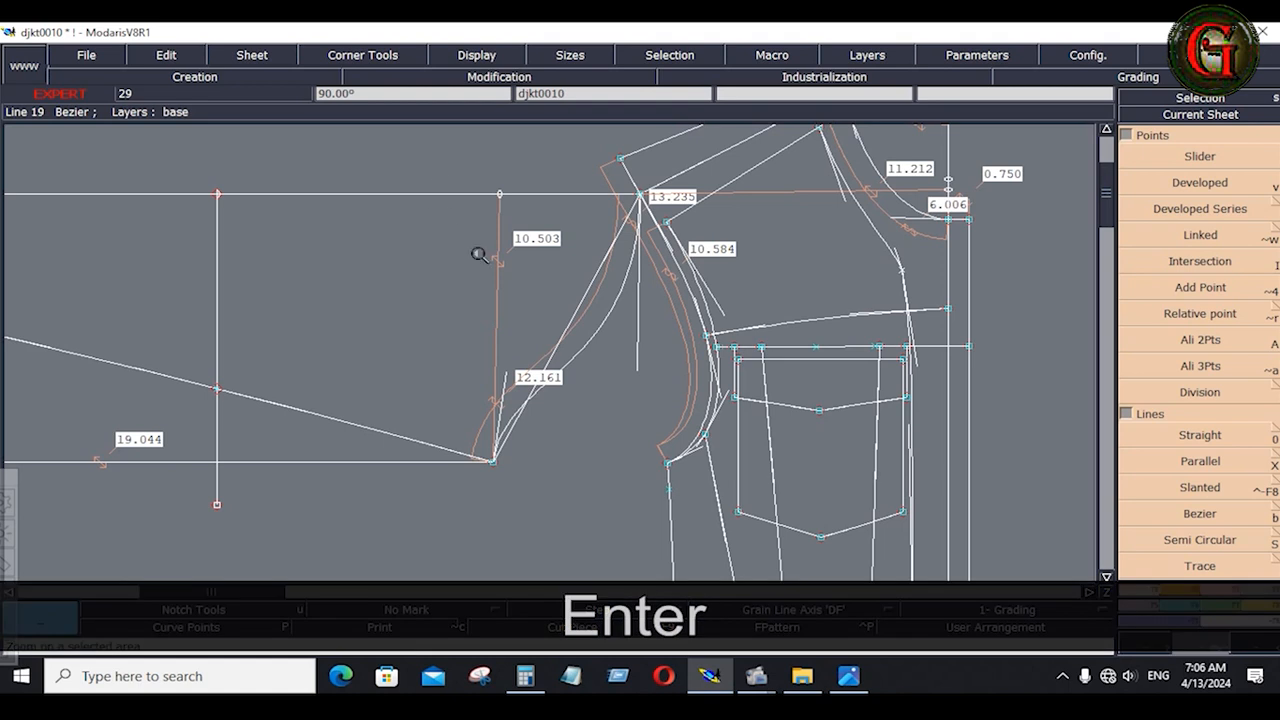
click(695, 499)
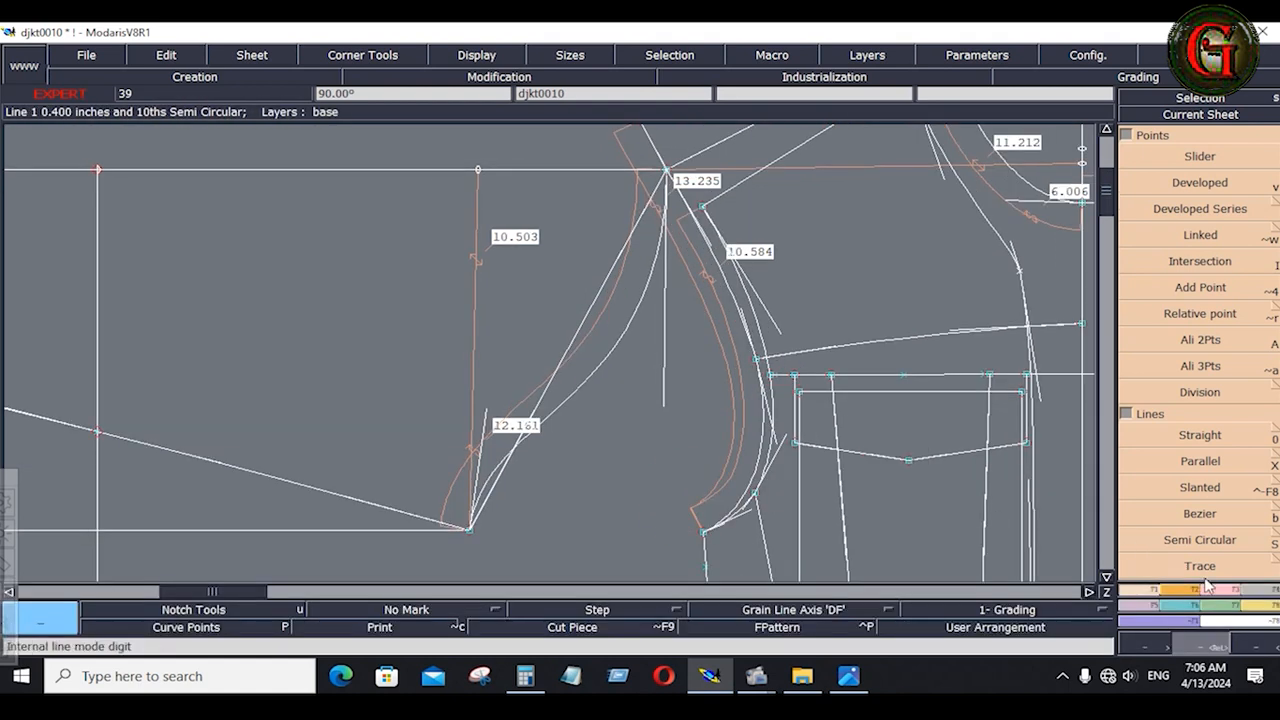
click(1217, 592)
click(1199, 383)
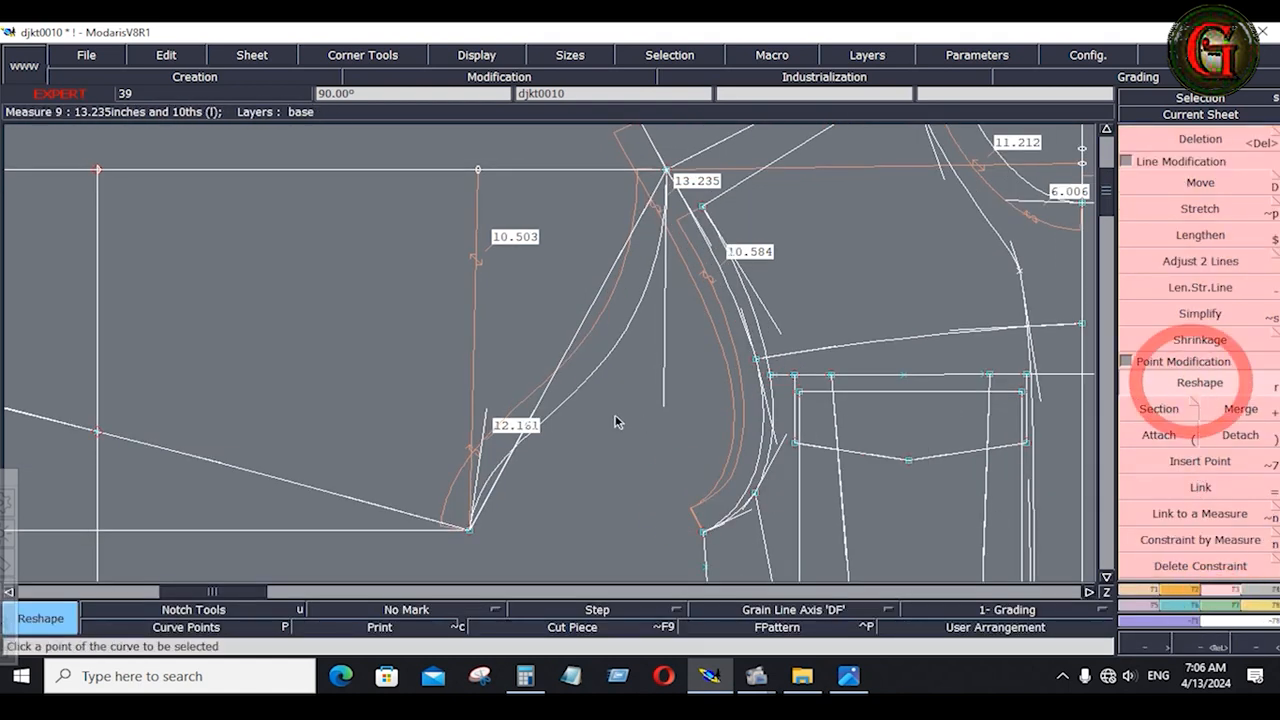
click(533, 411)
click(484, 406)
click(605, 288)
click(507, 428)
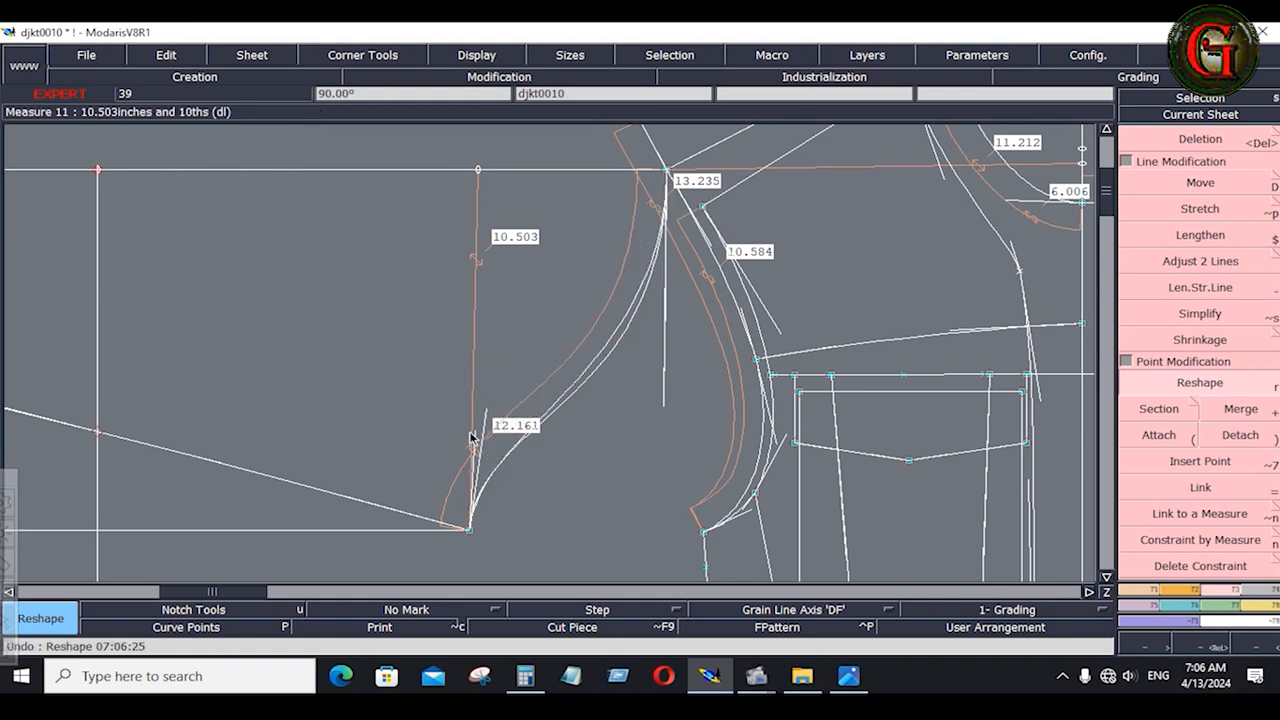
click(474, 434)
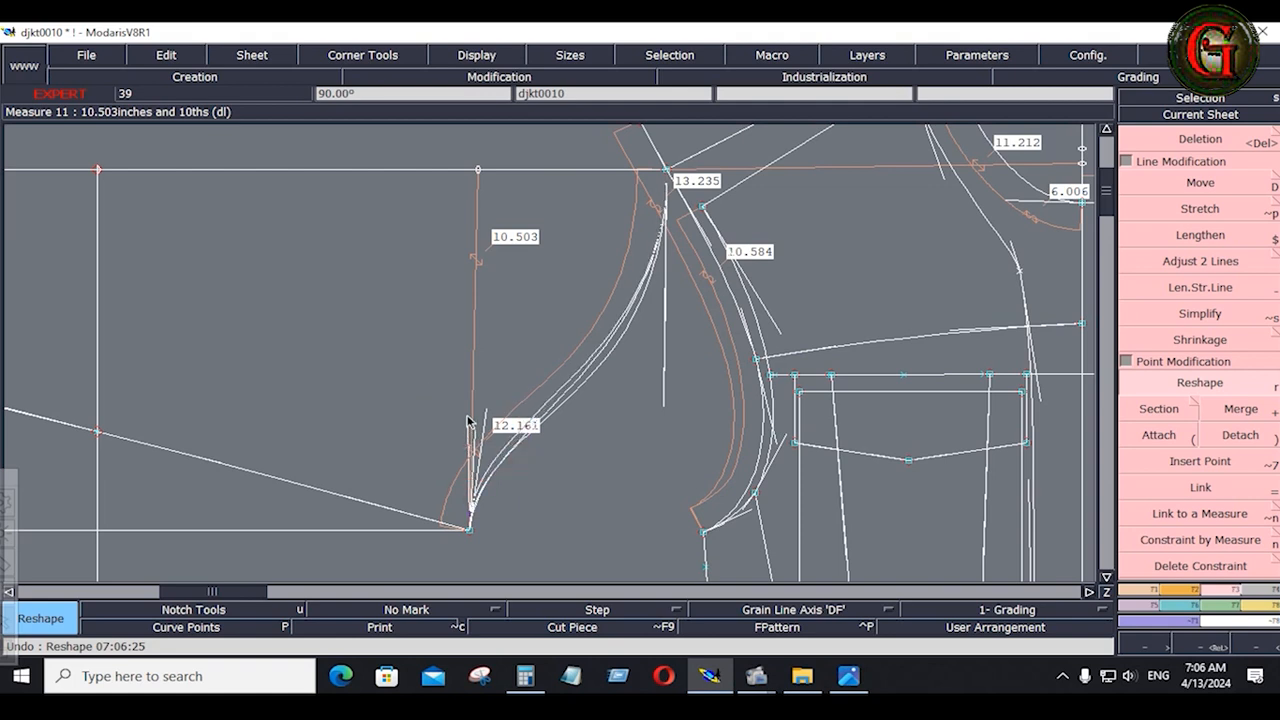
click(468, 417)
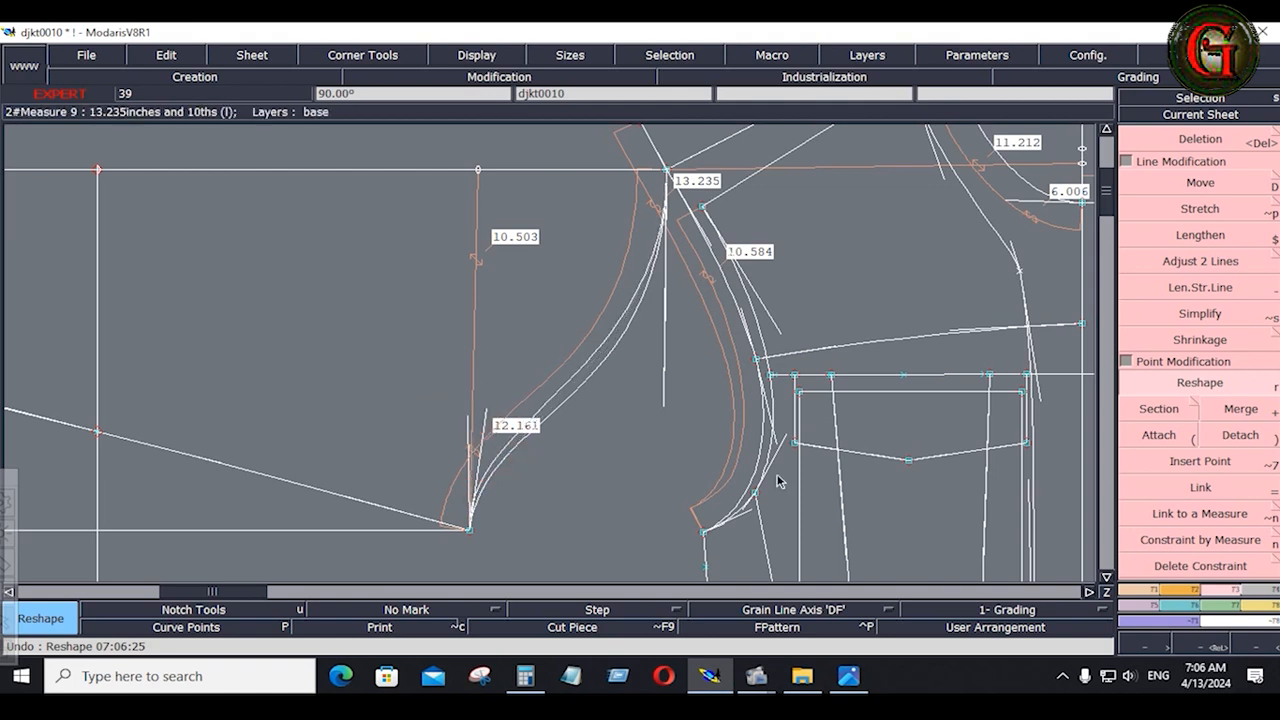
Step: Measure the gap between the two sleeve cap curves near mid-cap, and undo the measurement
click(1259, 608)
click(1252, 174)
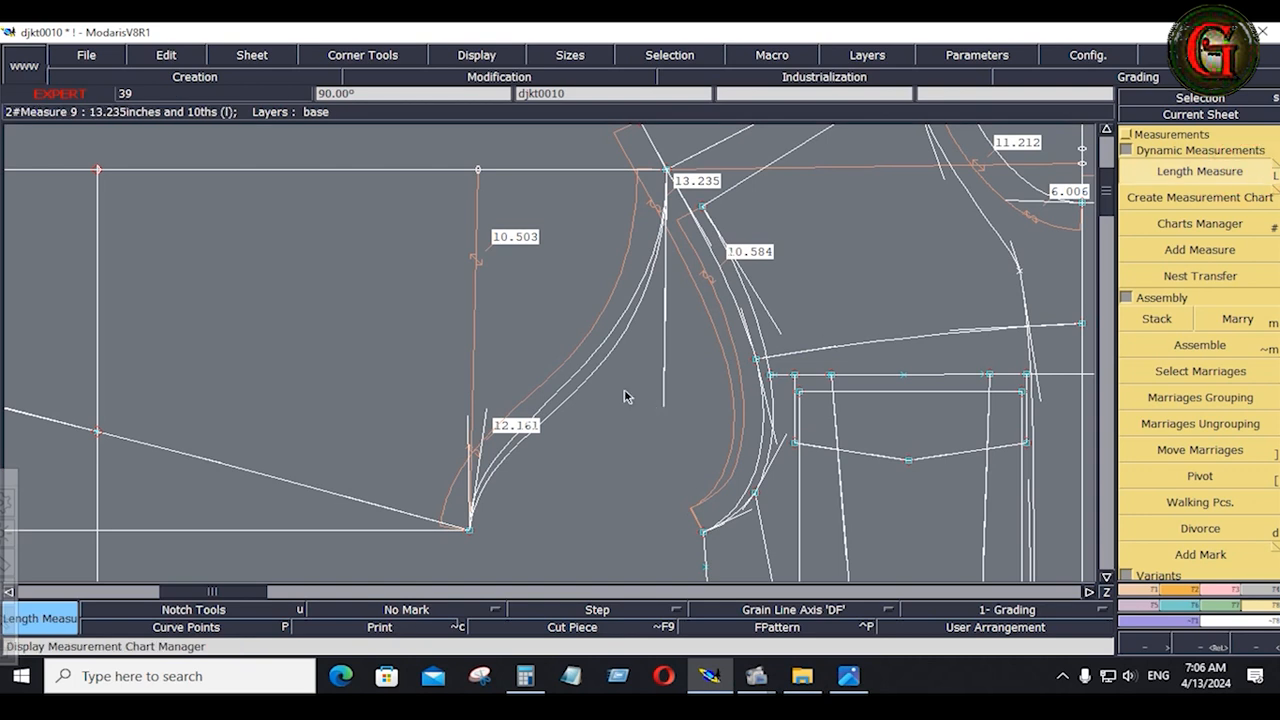
click(594, 355)
key(space)
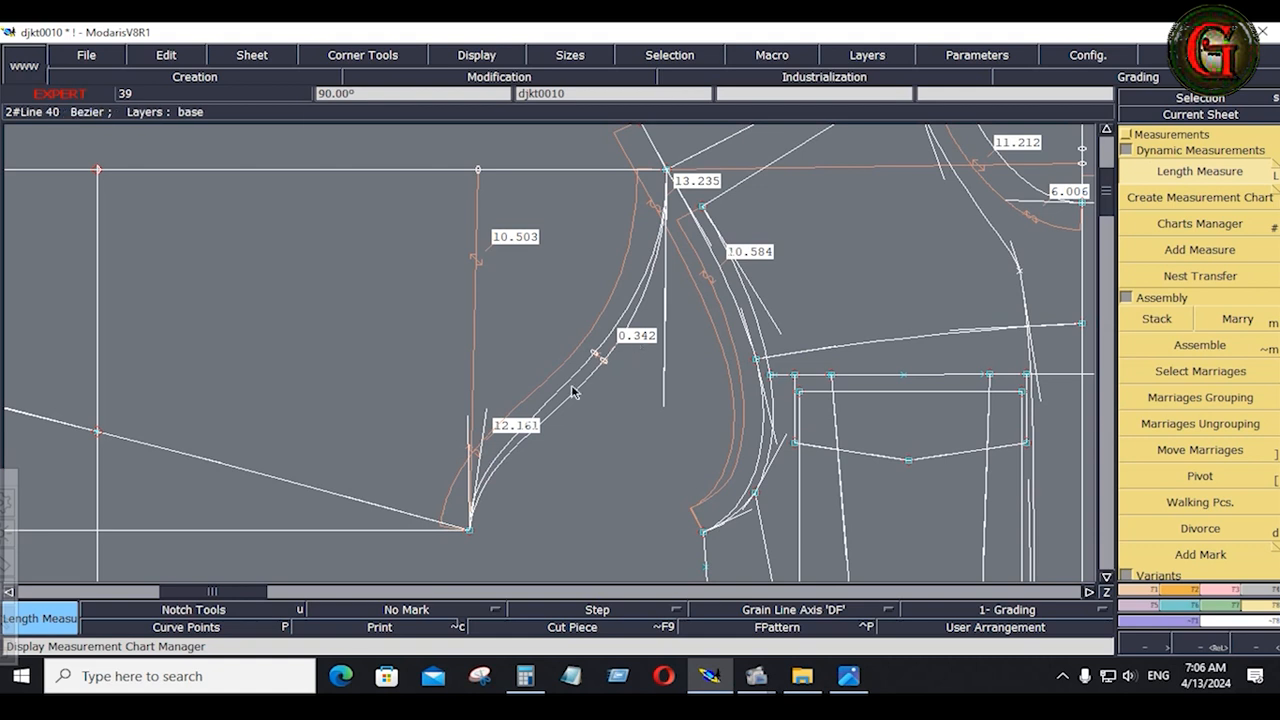
click(616, 440)
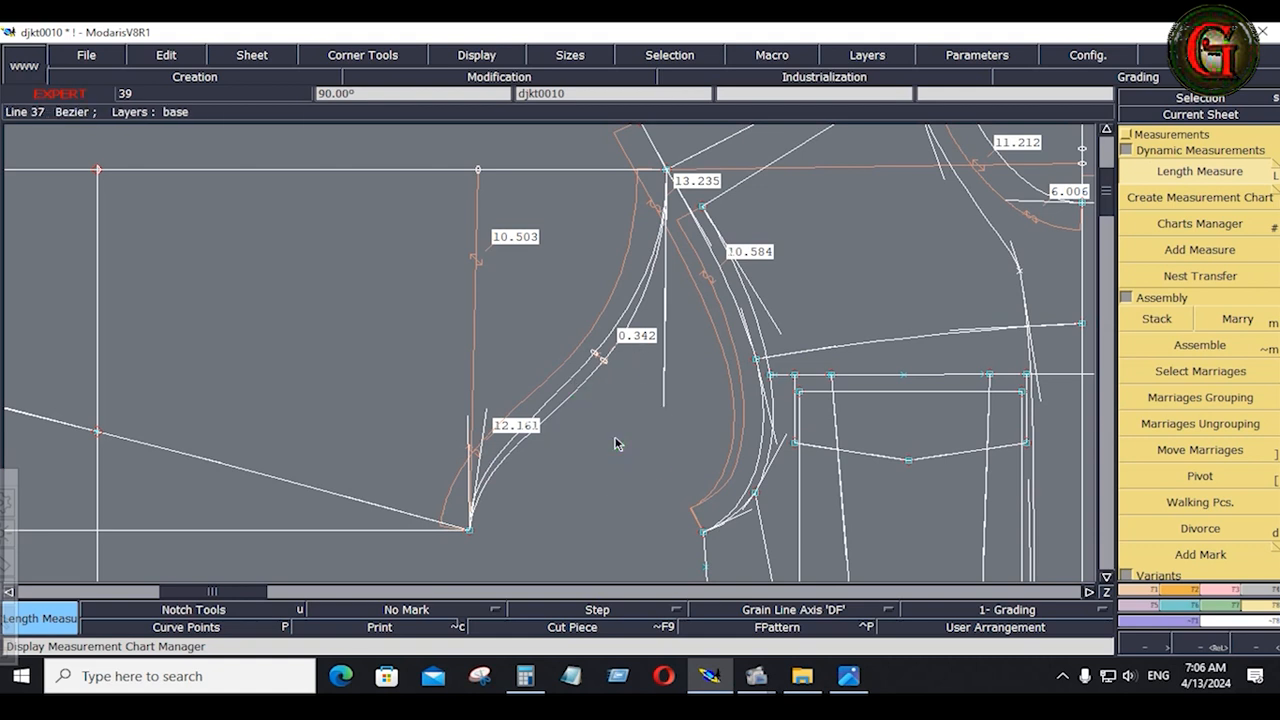
key(ctrl+z)
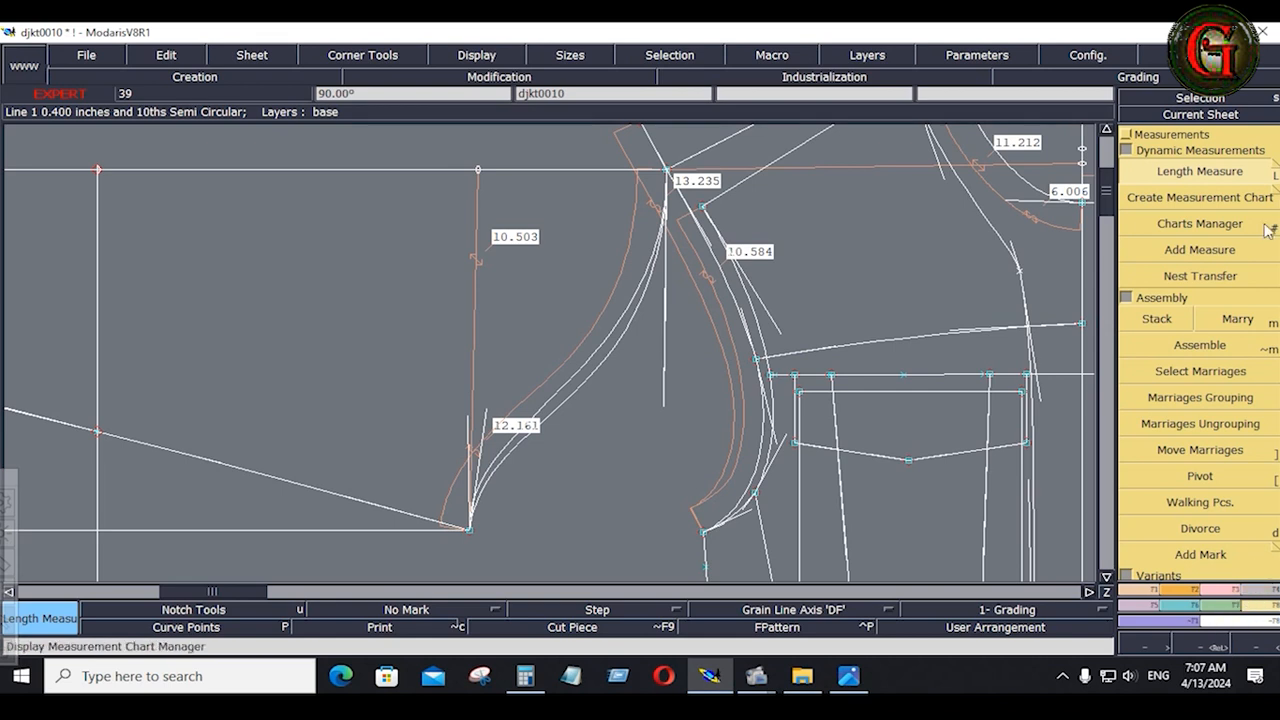
Step: Measure the armhole from the yoke line to the underarm, and place a developed point at -5.75 inches along the outer cap curve from its underarm point
click(755, 360)
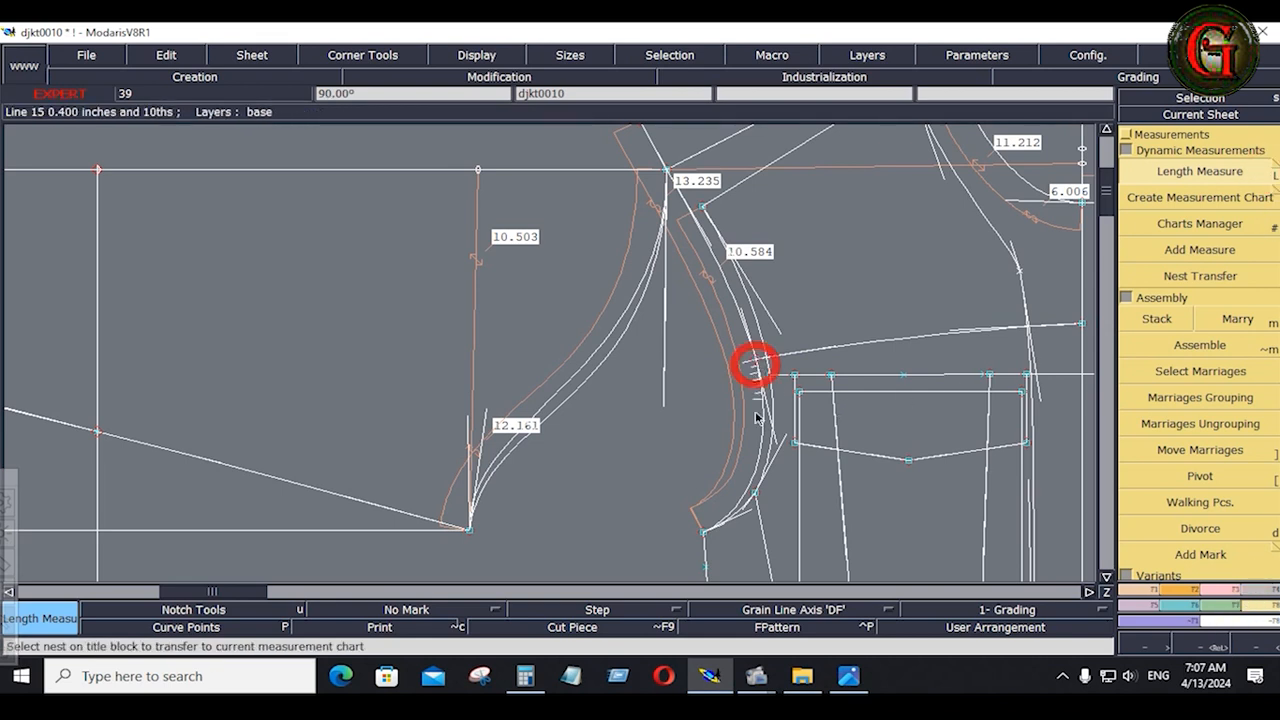
click(704, 531)
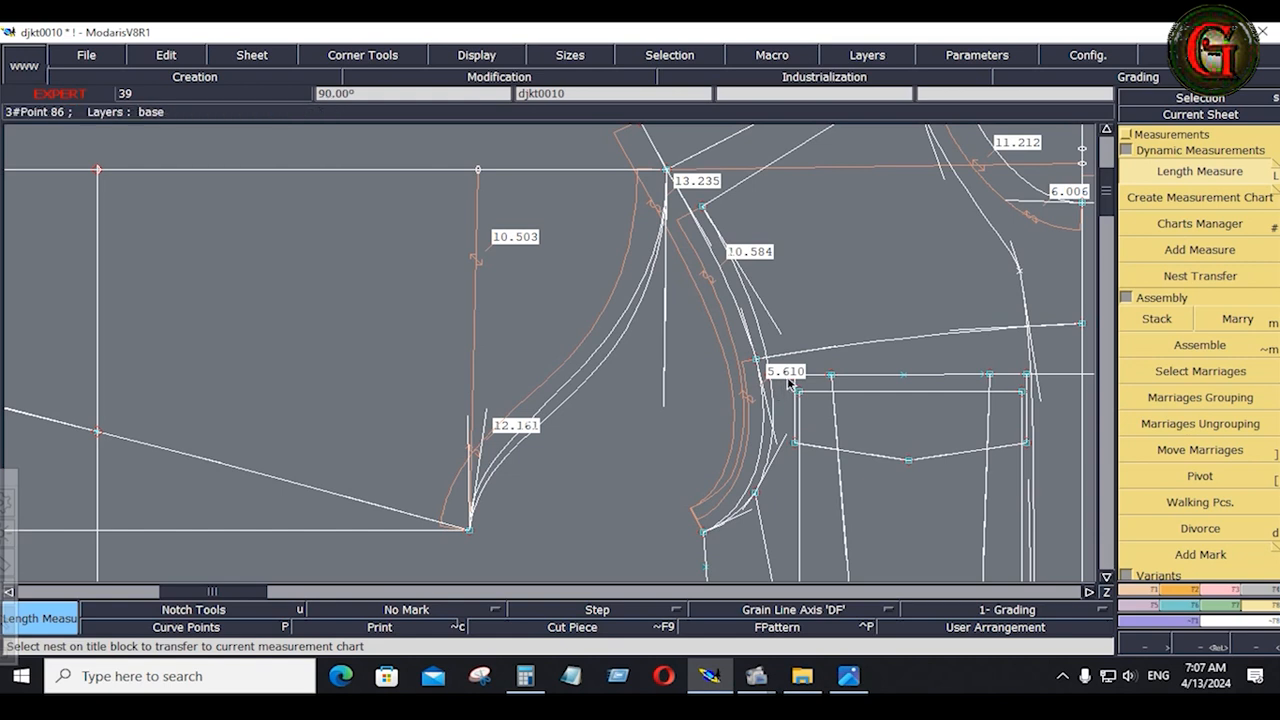
click(1143, 590)
key(v)
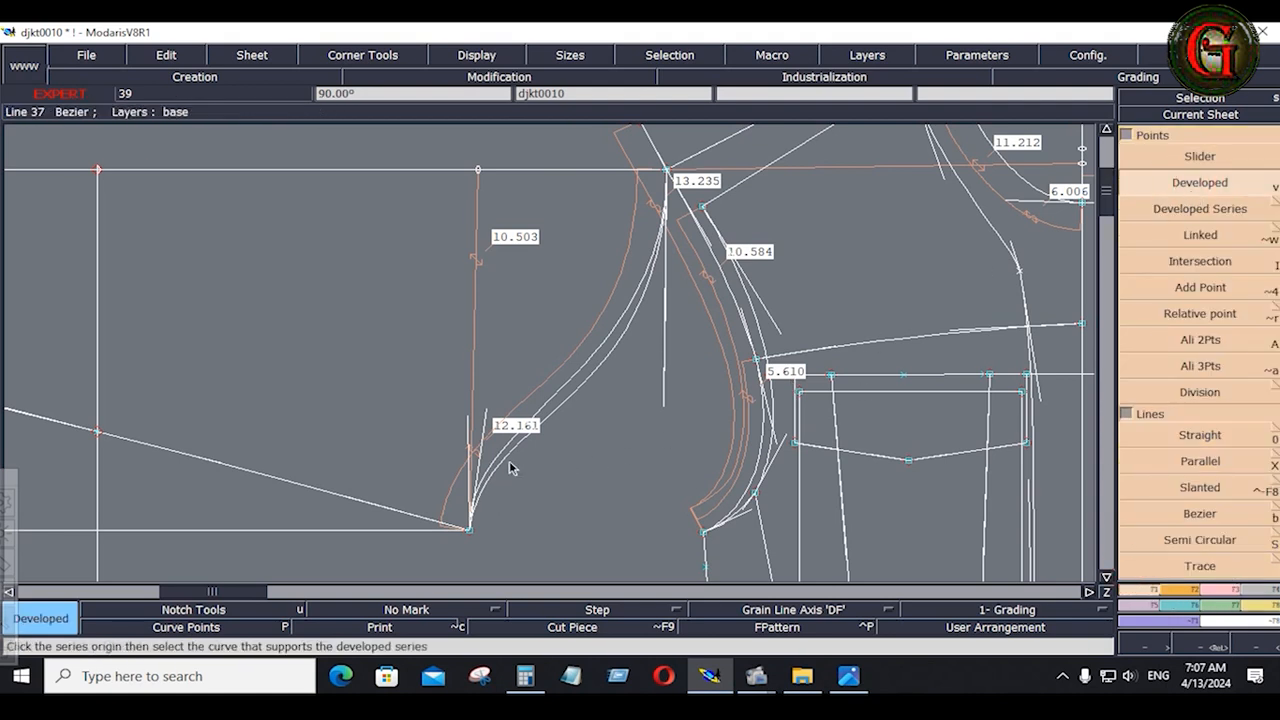
click(472, 530)
click(558, 432)
key(Down)
text(-5.75)
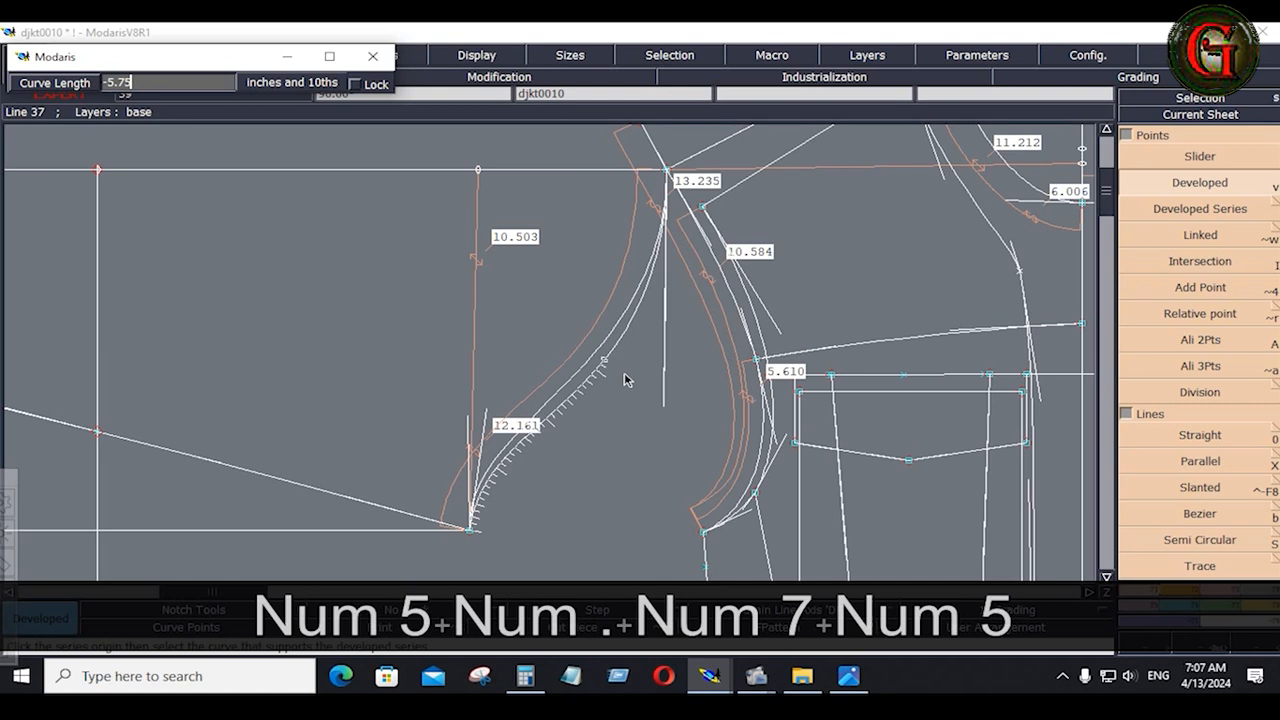
key(Return)
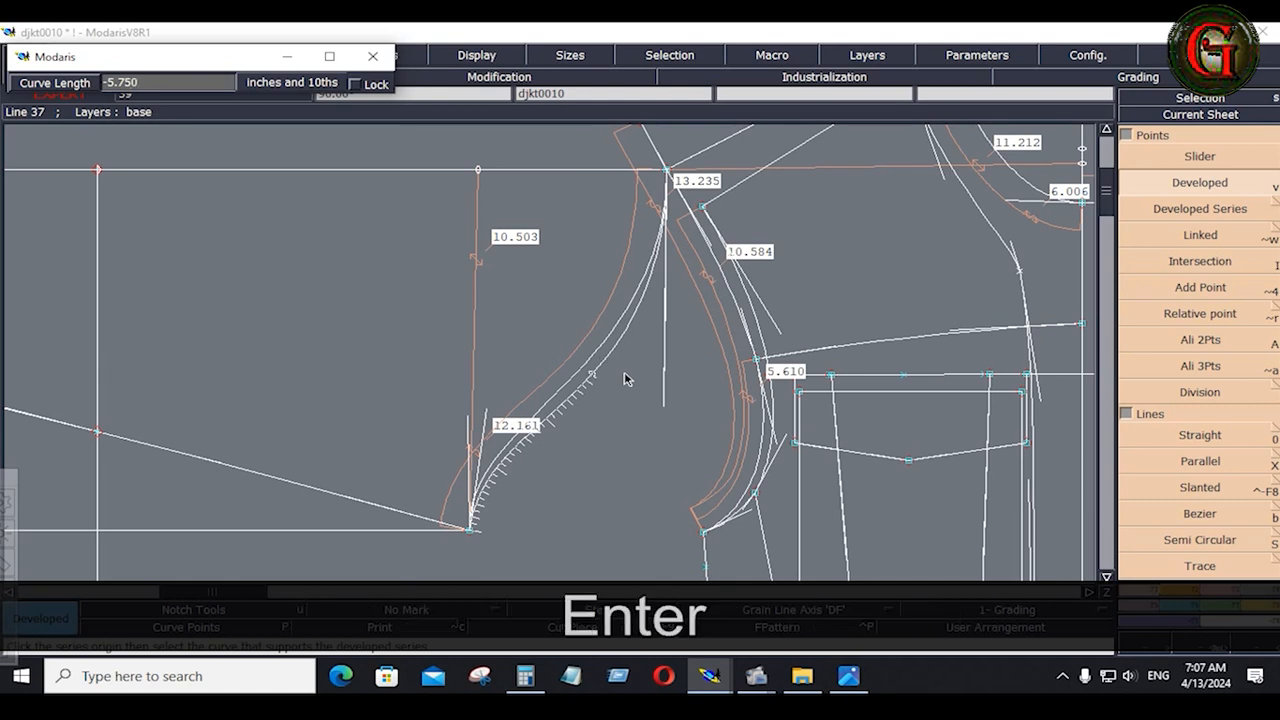
click(652, 436)
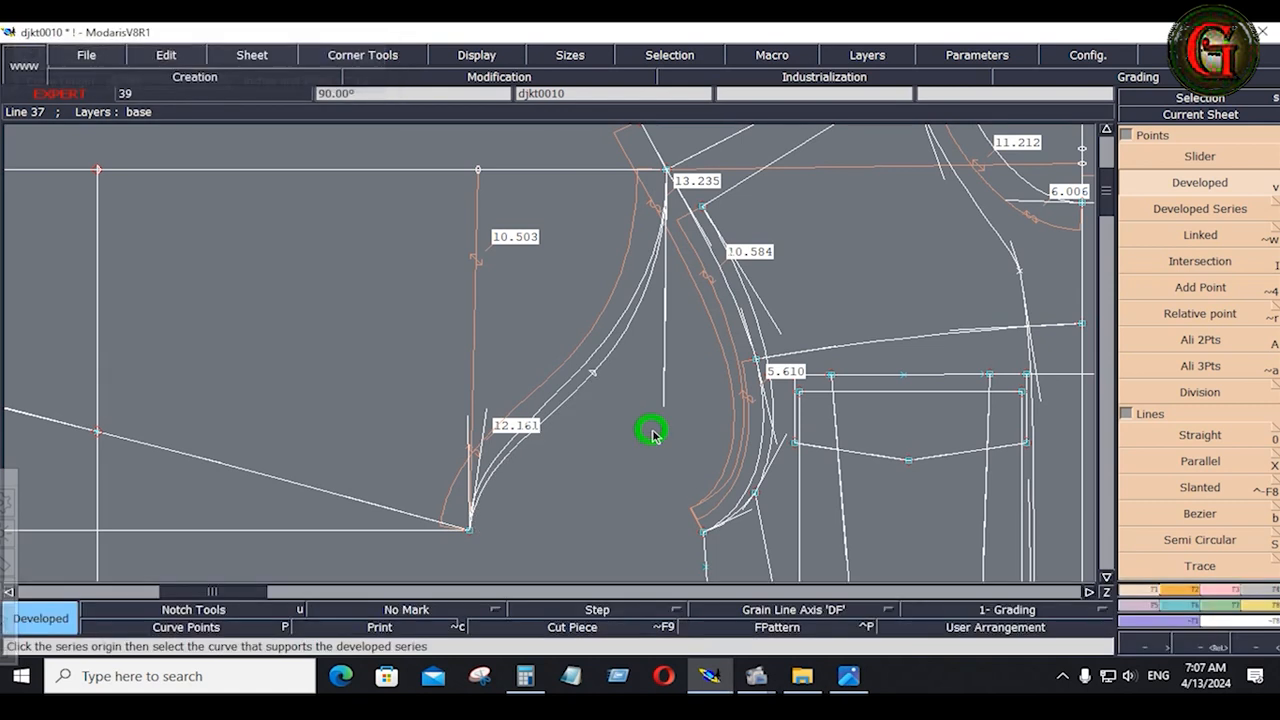
click(1228, 597)
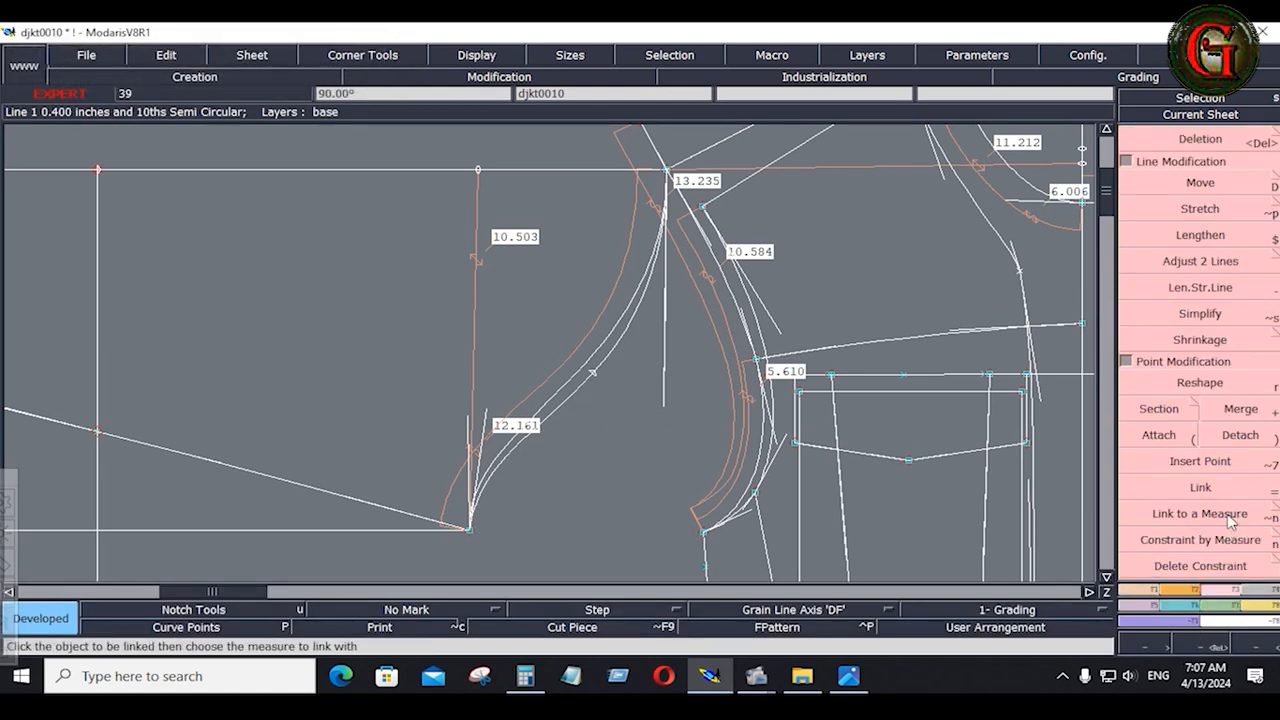
Step: Insert the developed point into the outer sleeve cap curve as a curve point near mid-cap
click(1200, 461)
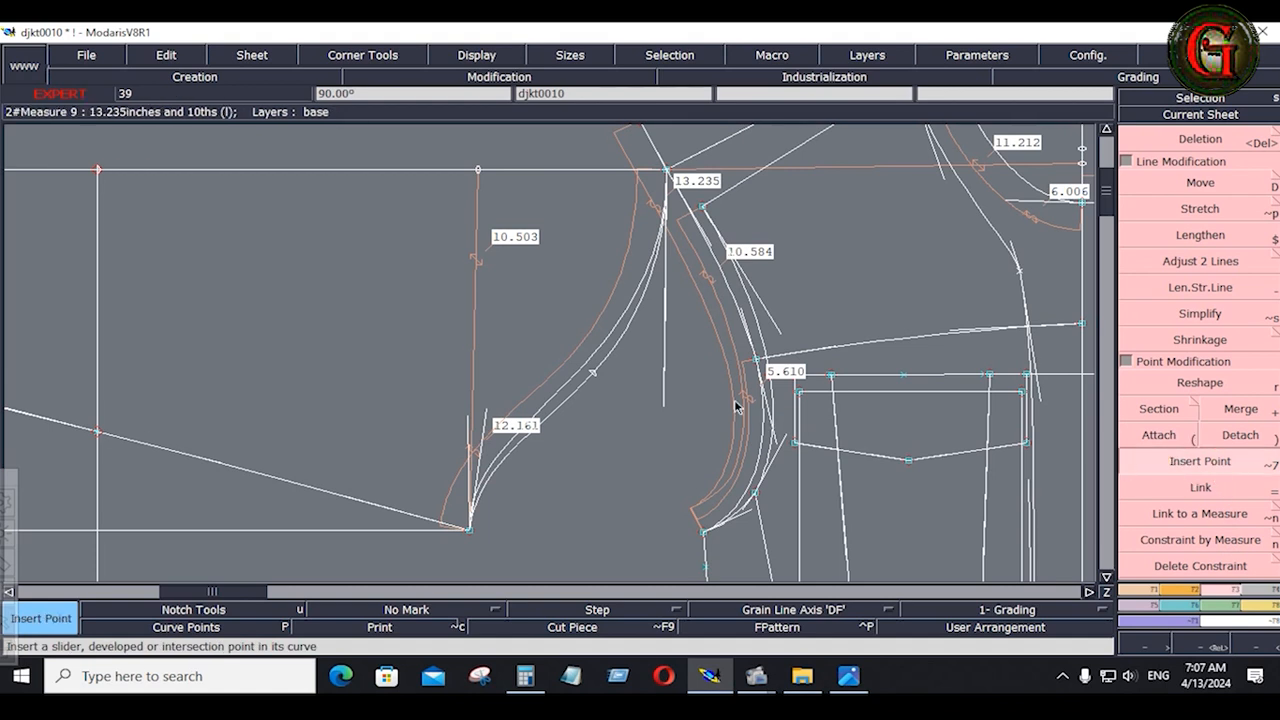
click(596, 372)
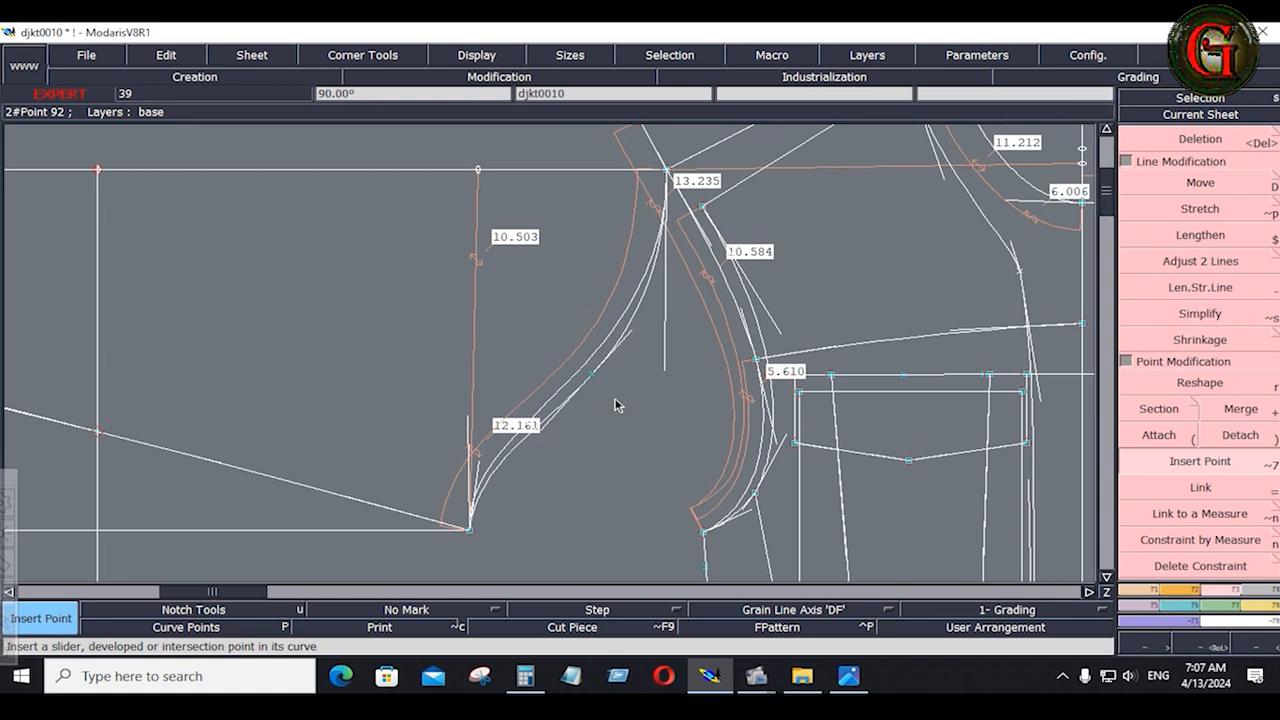
key(Home)
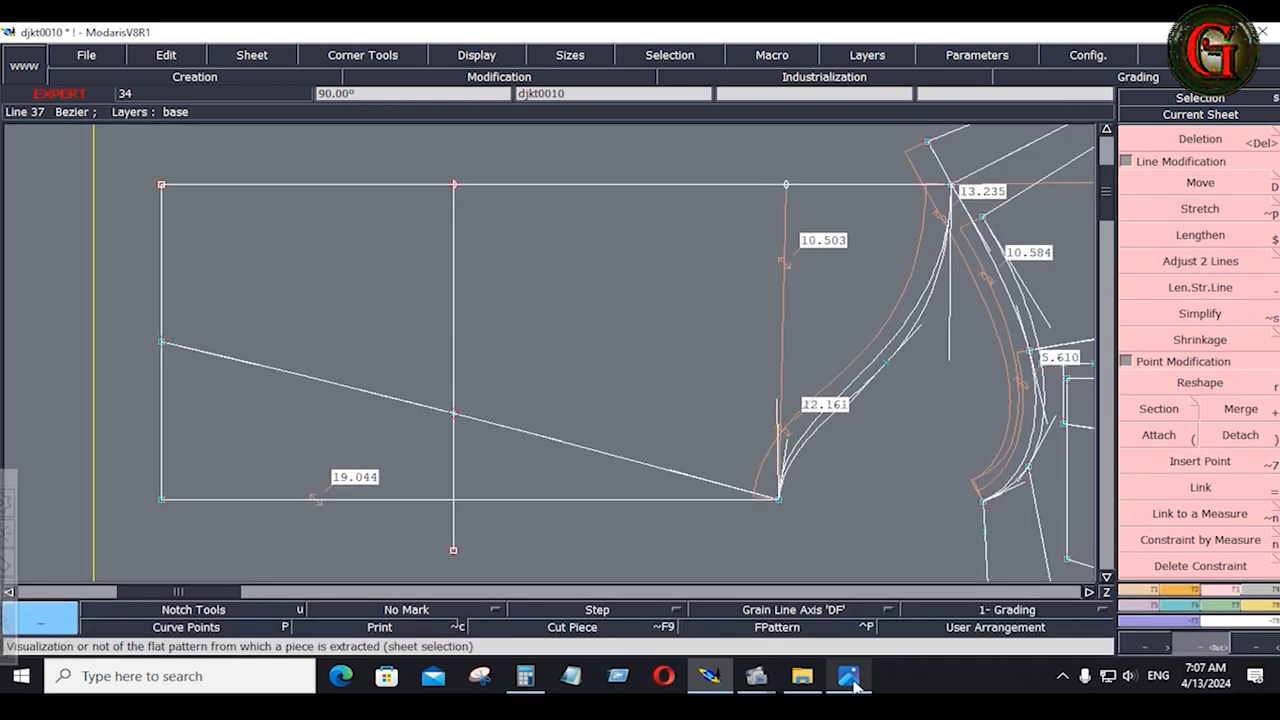
Step: Check the sleeve sketch in the spec sheet, and back in Modaris divide the sleeve opening between the overarm corner and underarm seam end into 2
click(850, 682)
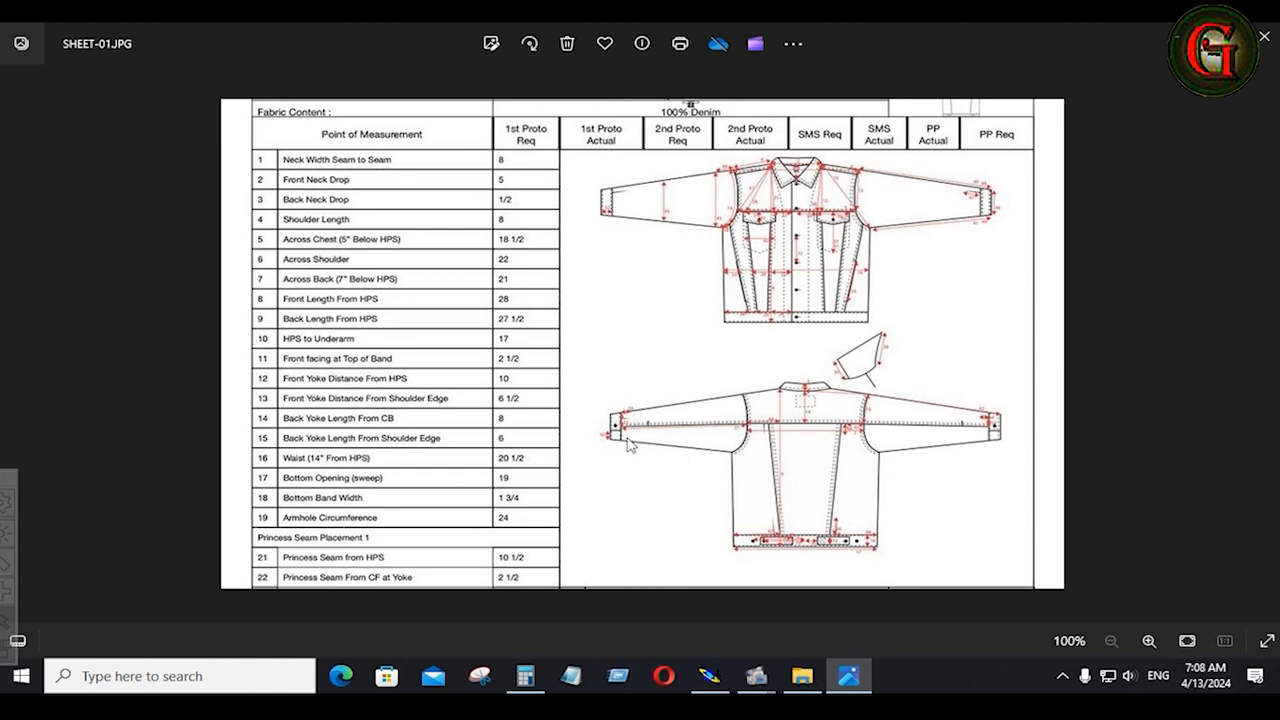
click(706, 677)
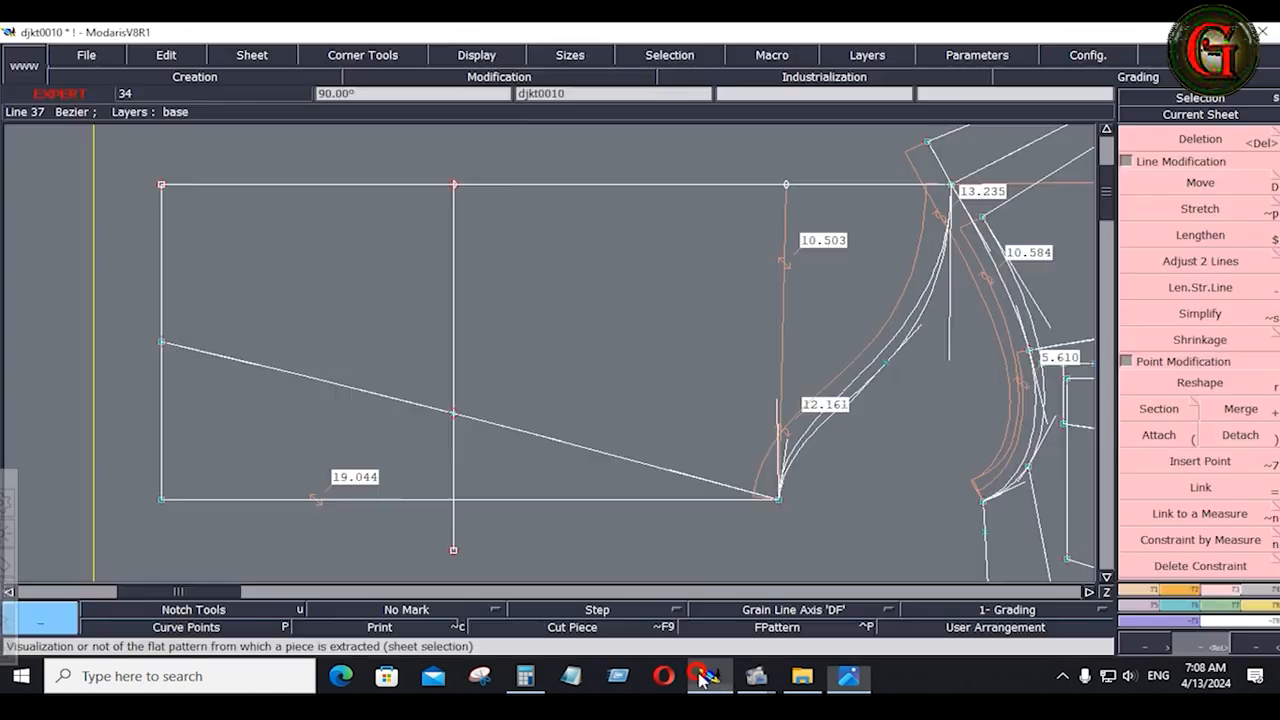
click(1133, 594)
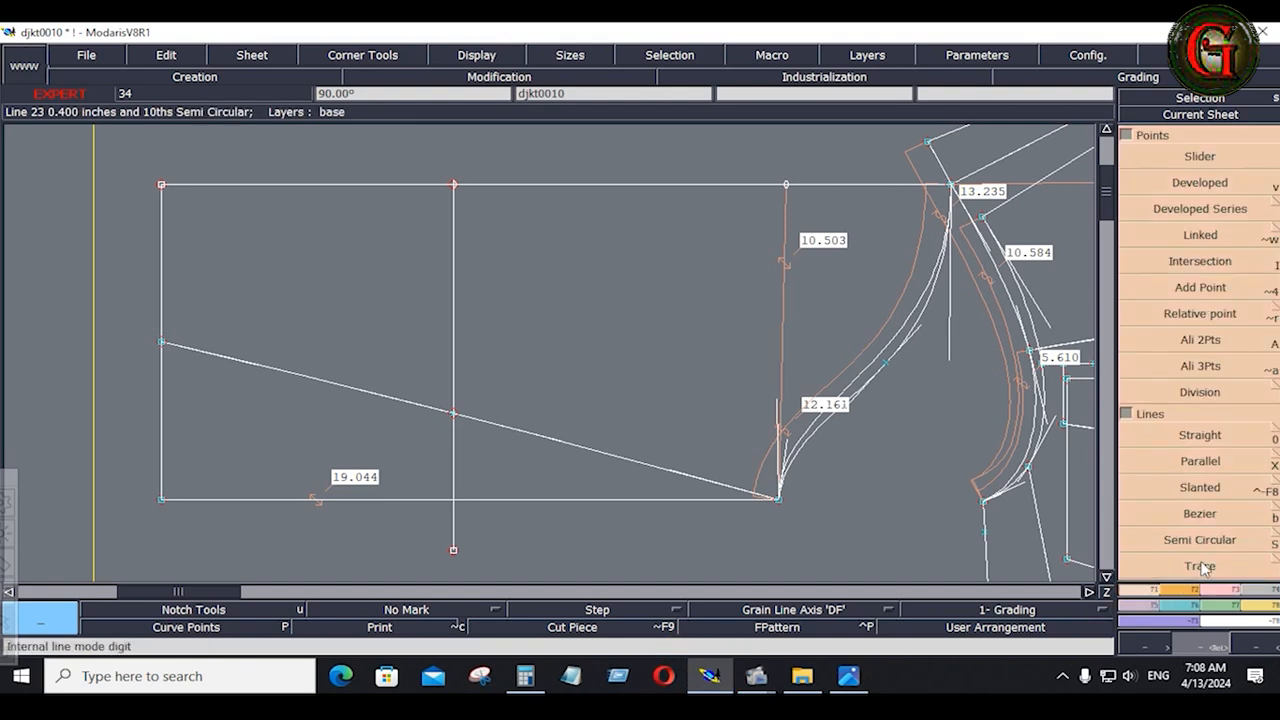
click(1128, 136)
click(1180, 490)
click(163, 341)
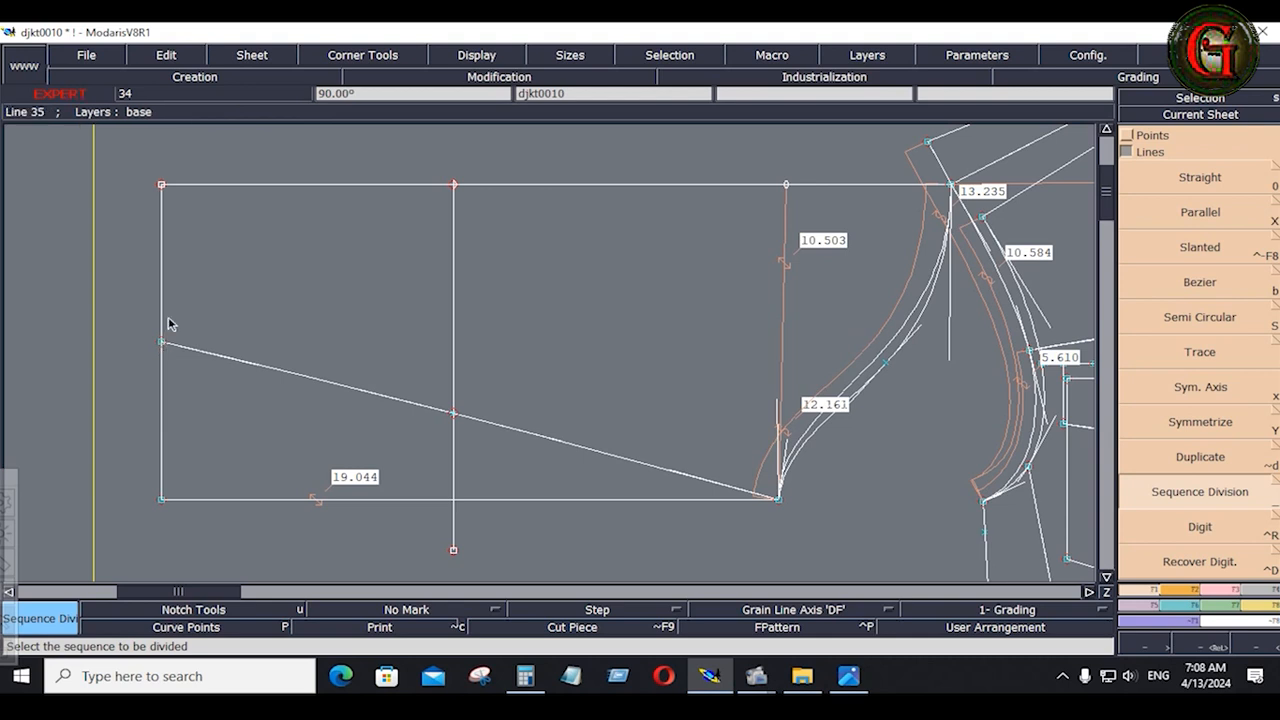
click(162, 186)
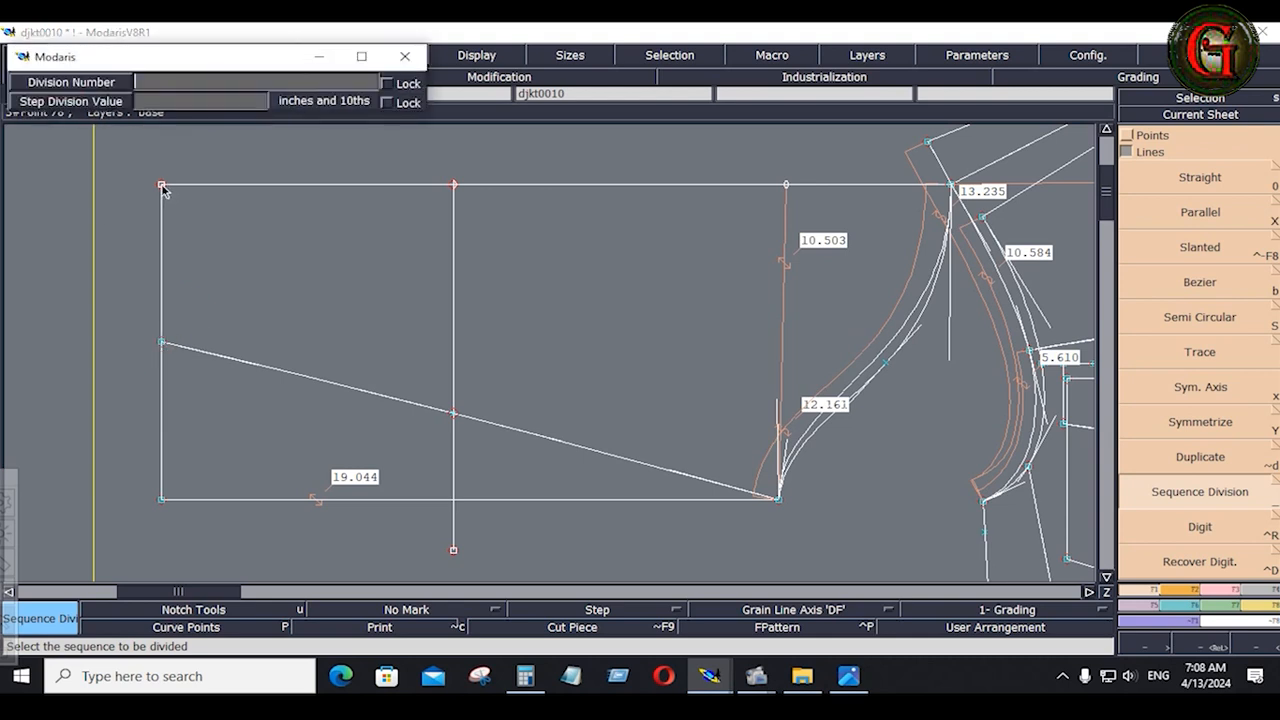
text(2)
key(Return)
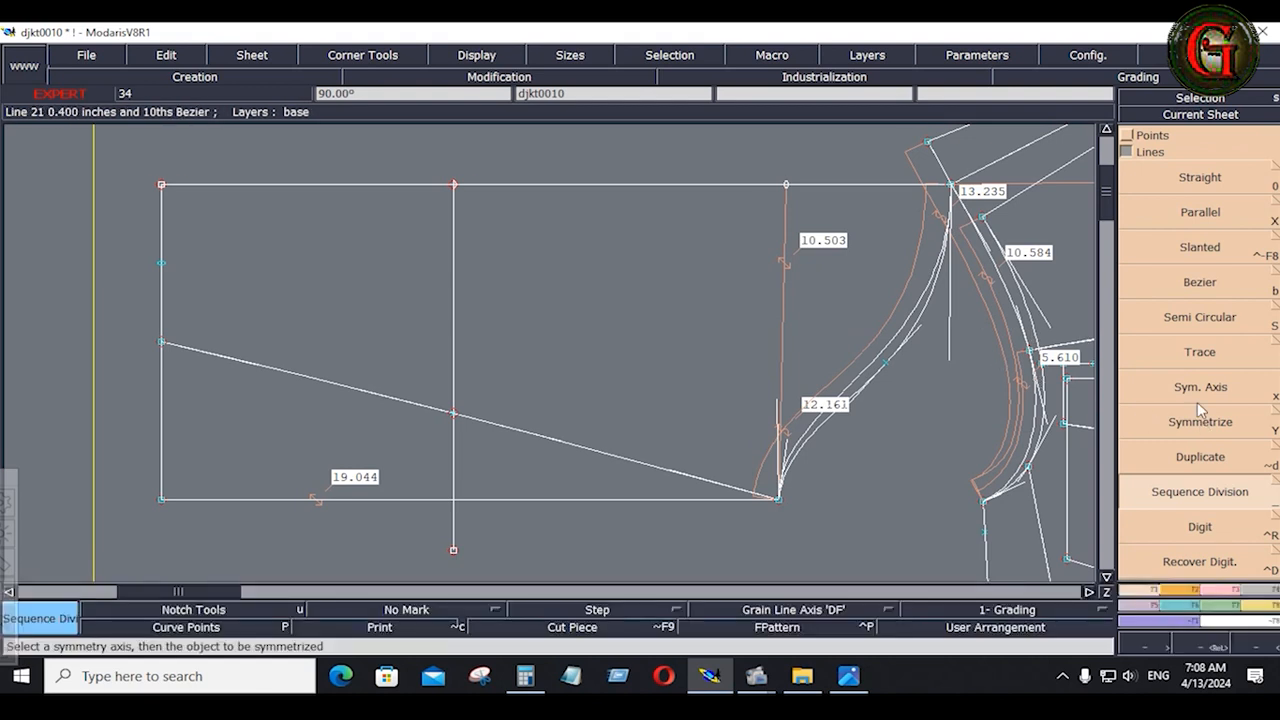
Step: Draw a Bezier line from the inserted cap curve point to the midpoint of the sleeve opening
click(1204, 284)
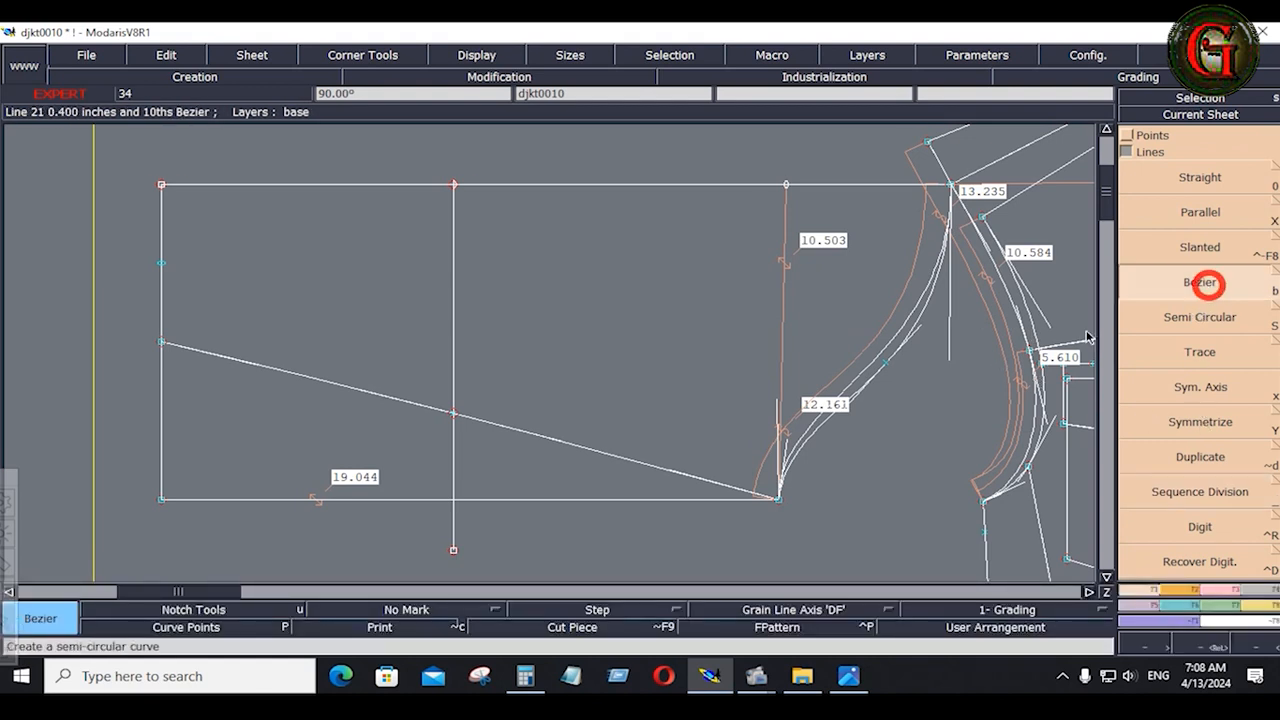
click(886, 362)
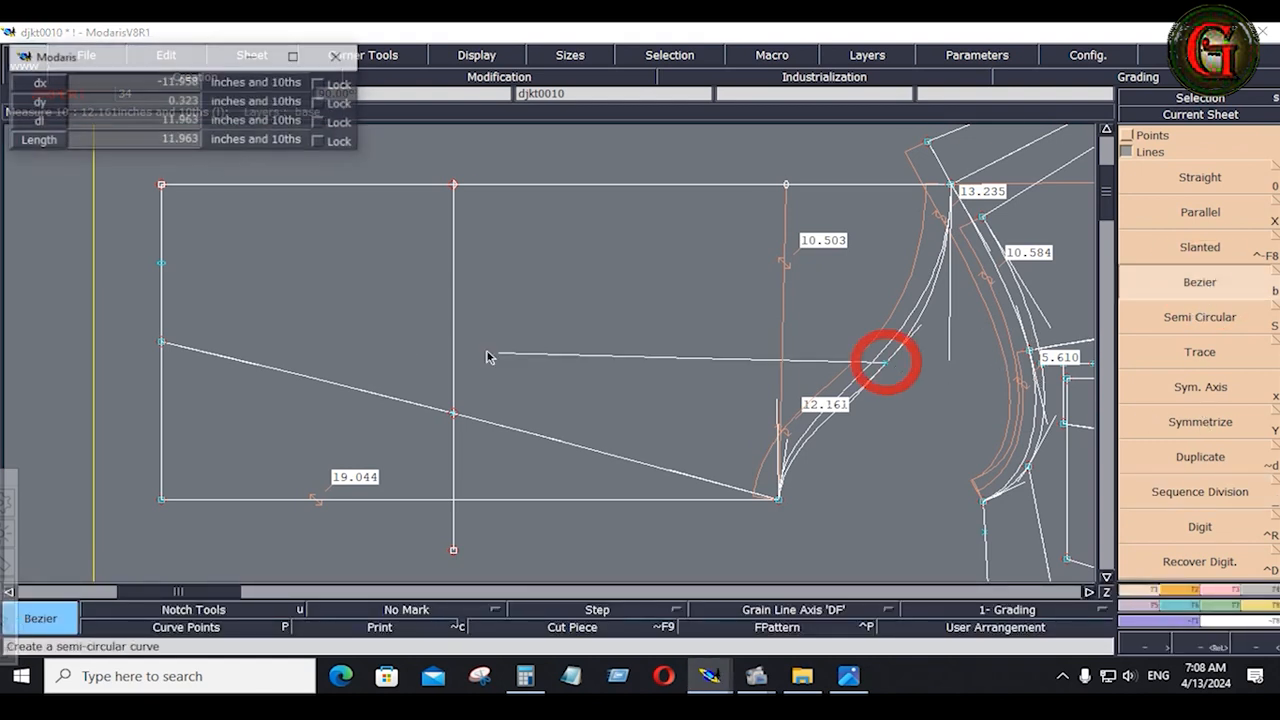
click(161, 263)
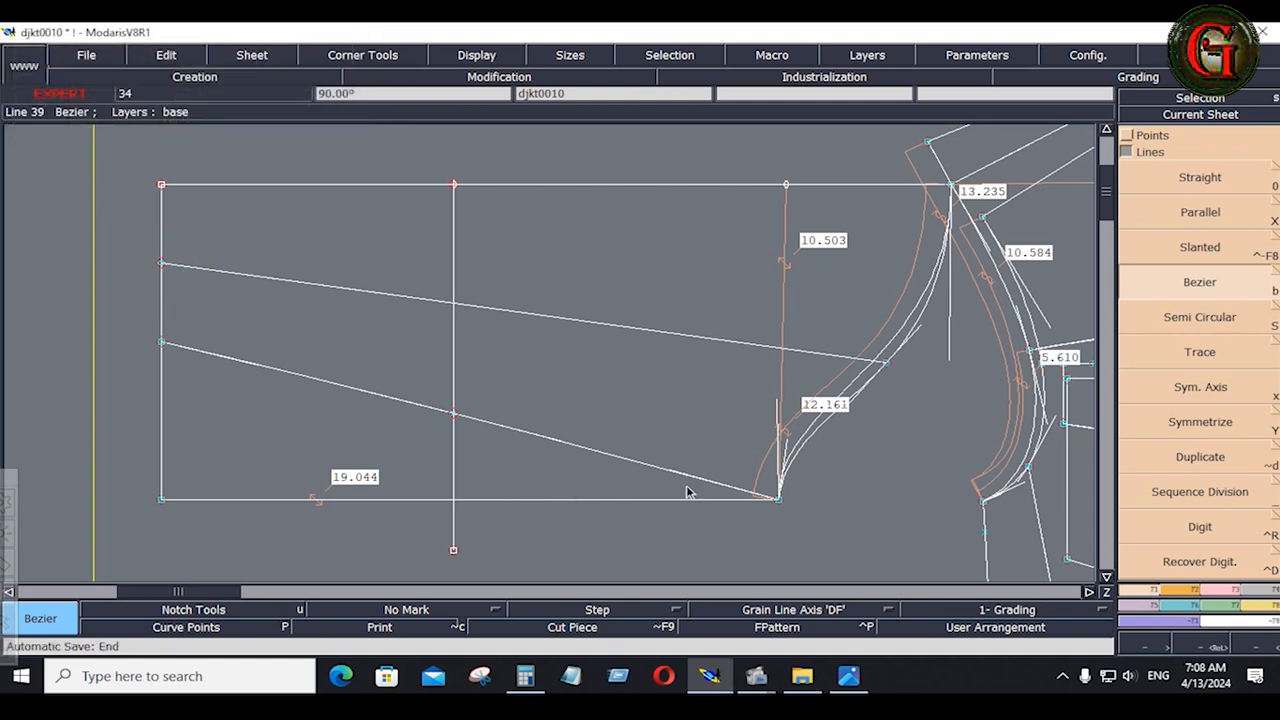
Step: Look up the sleeve panel seam and cuff width requirements in the jacket's spec sheets
key(alt+Tab)
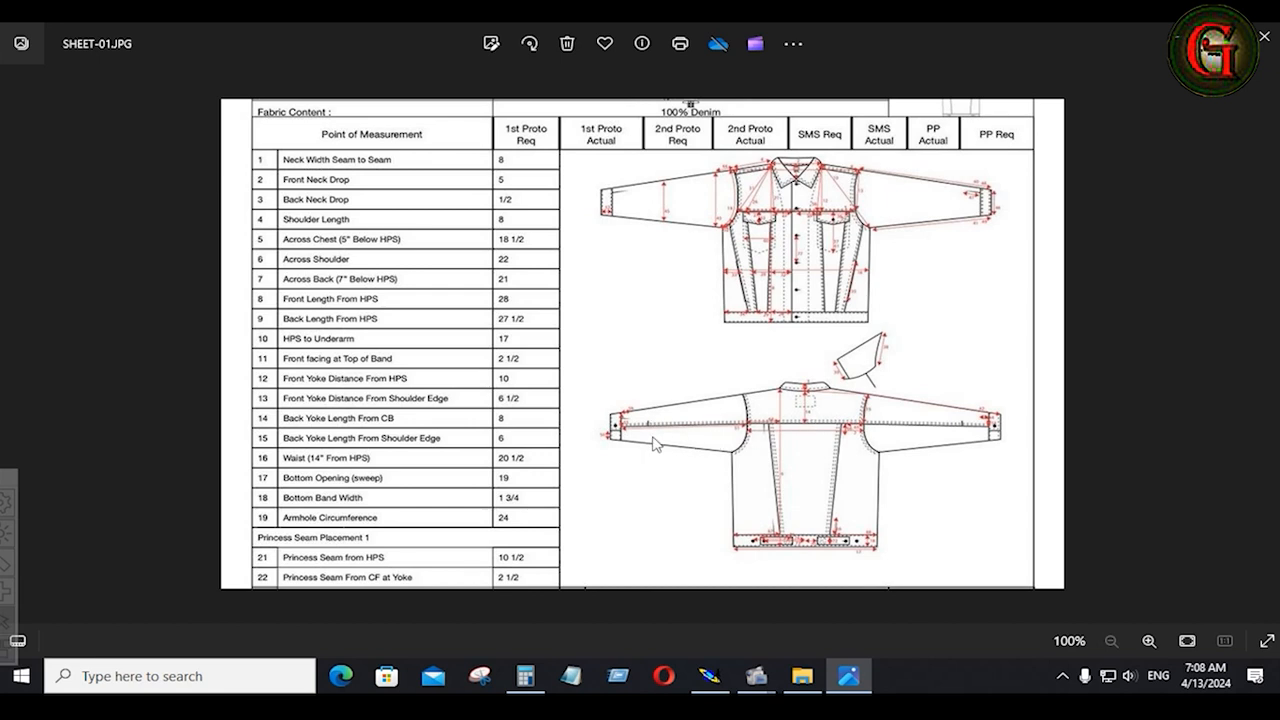
click(710, 676)
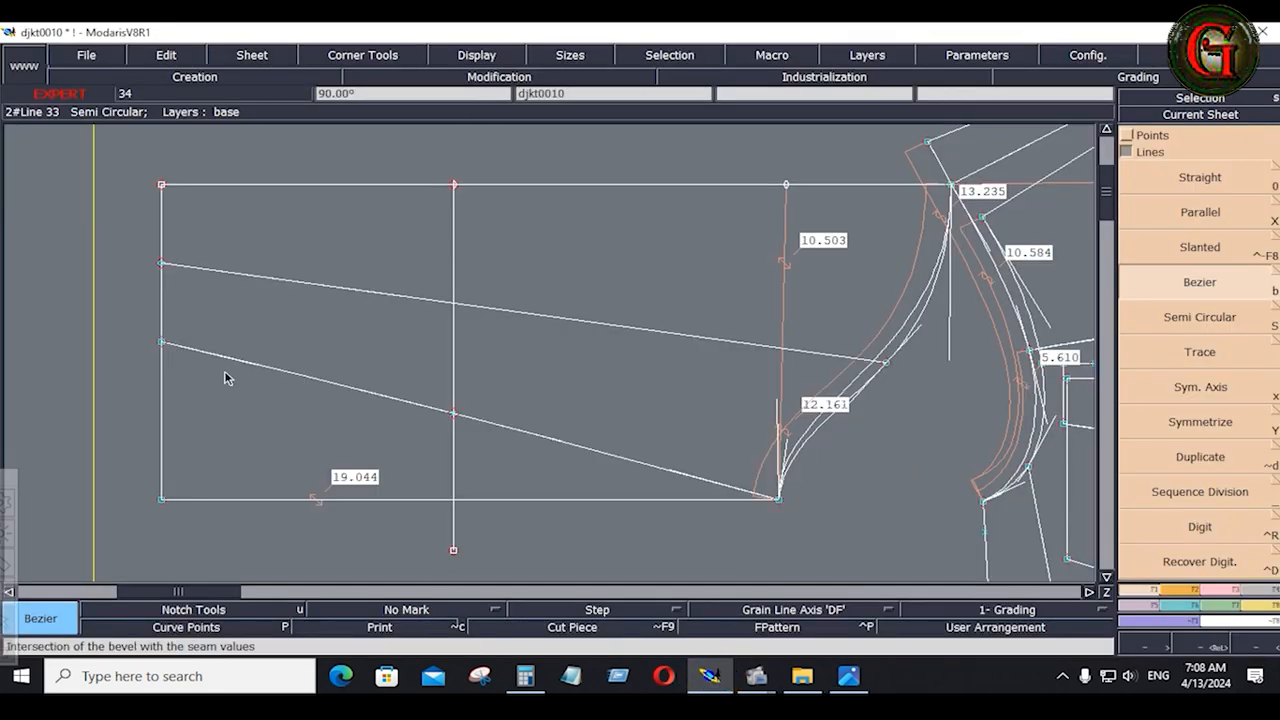
click(848, 677)
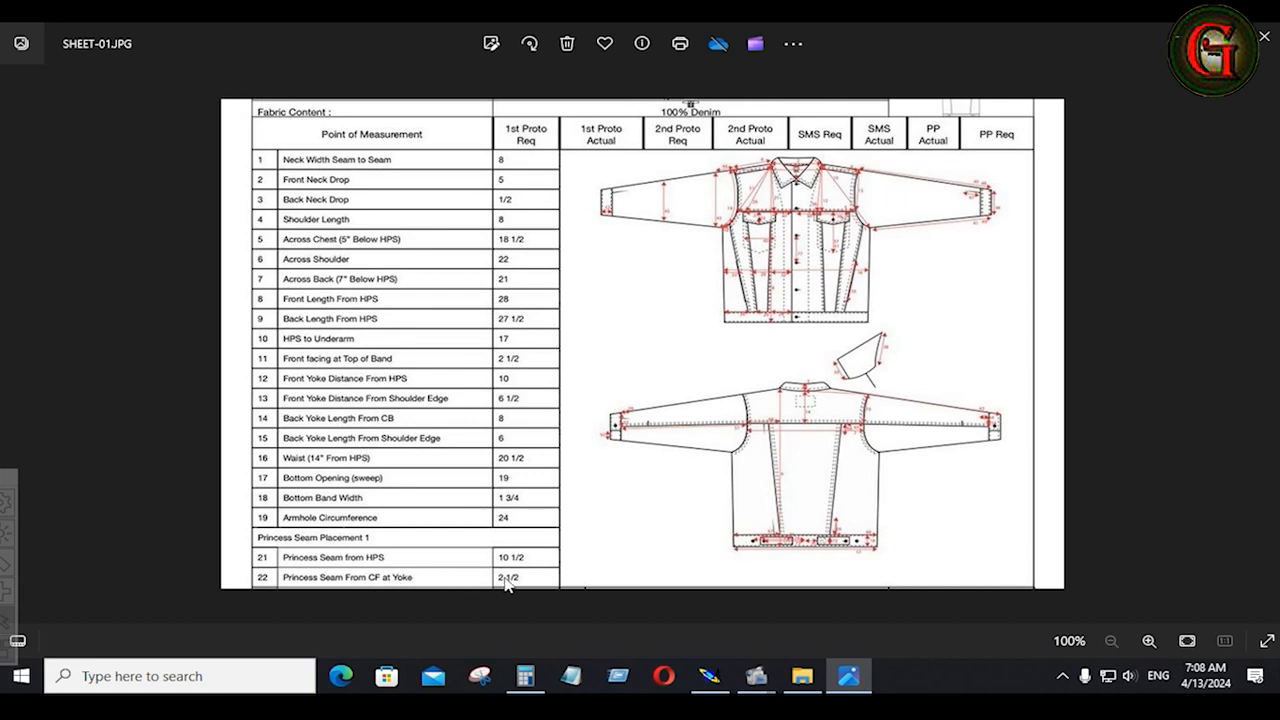
click(1271, 349)
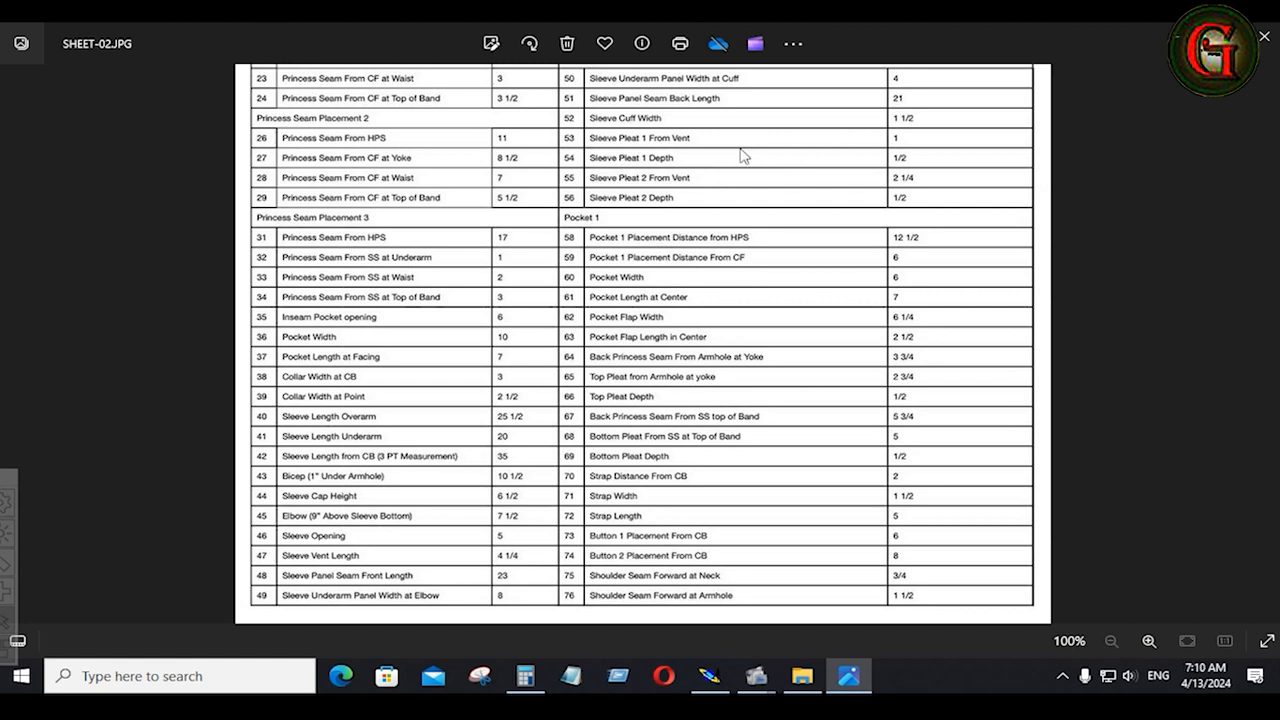
Step: Back in Modaris, select the sleeve's opening edge with its points and move it 1.5 inches in X
click(709, 676)
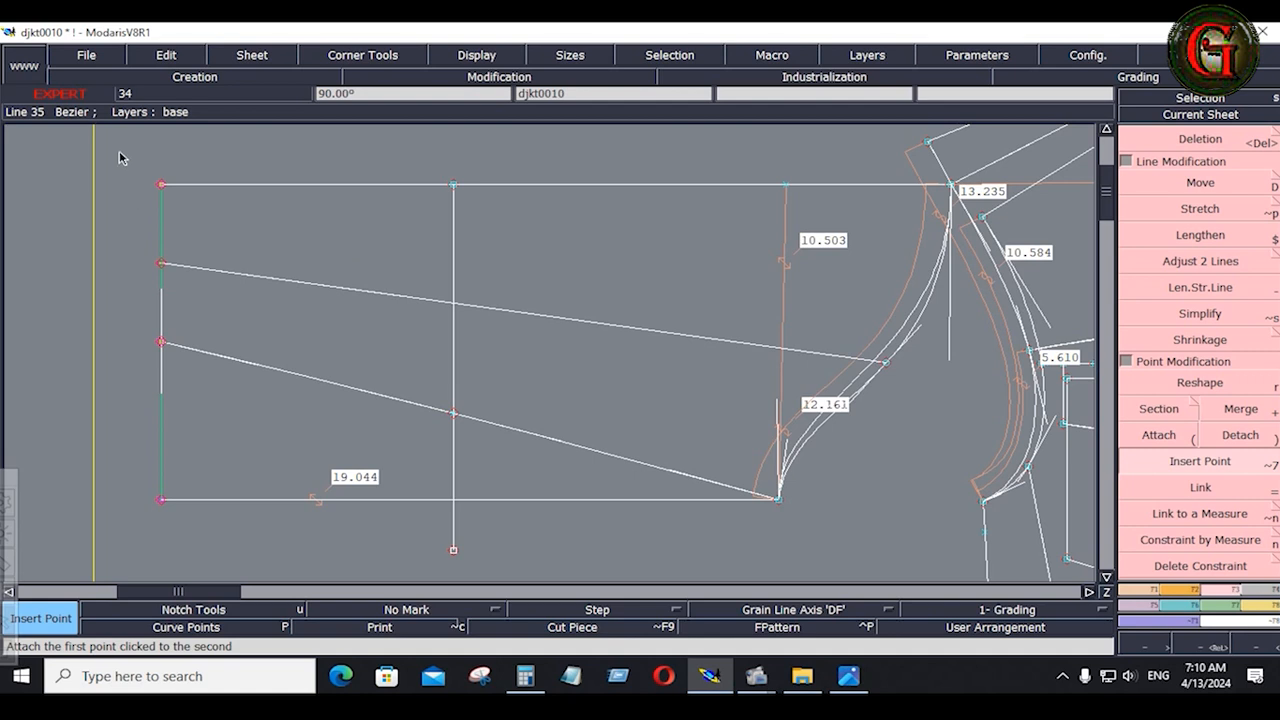
drag(119, 157, 280, 543)
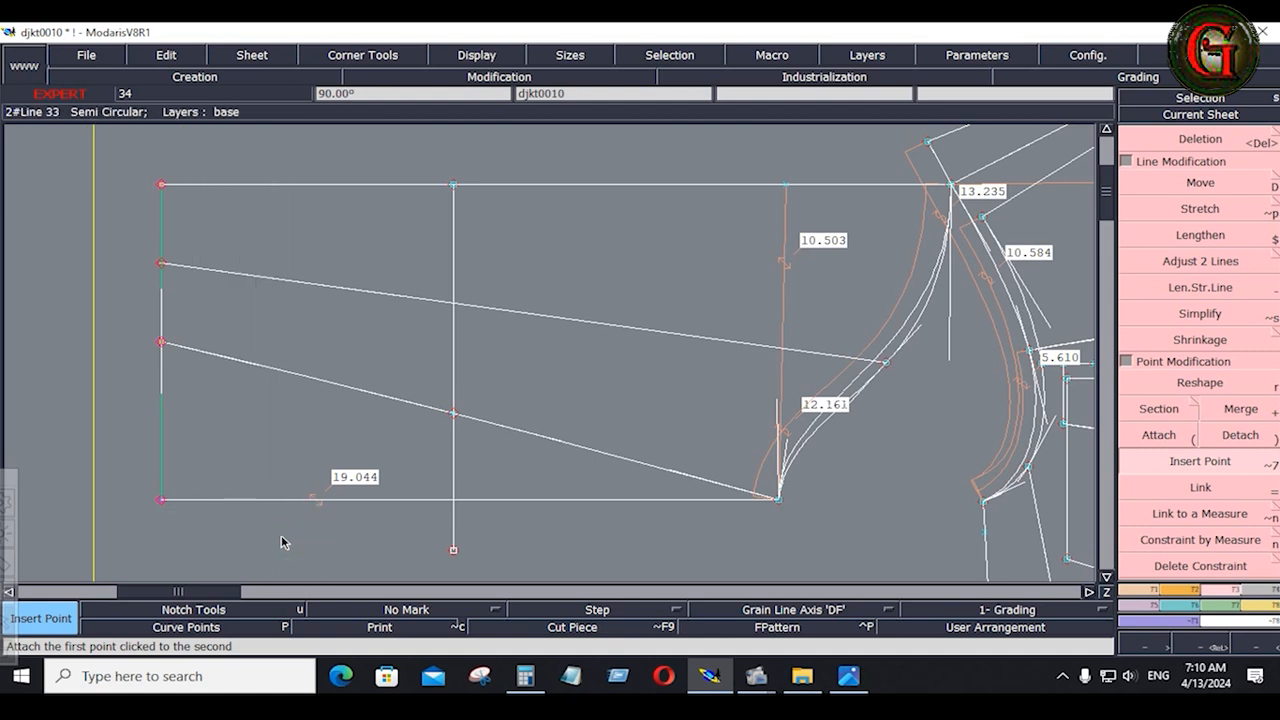
key(shift+f)
key(shift+f)
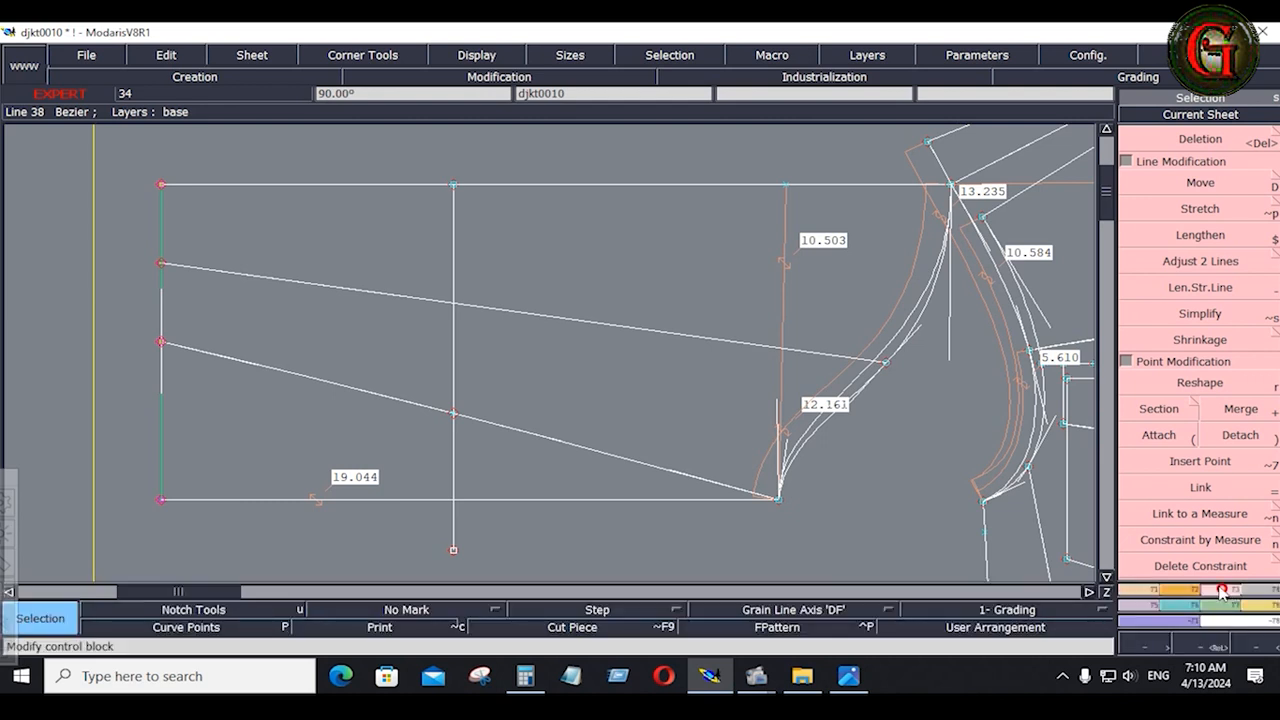
click(1198, 183)
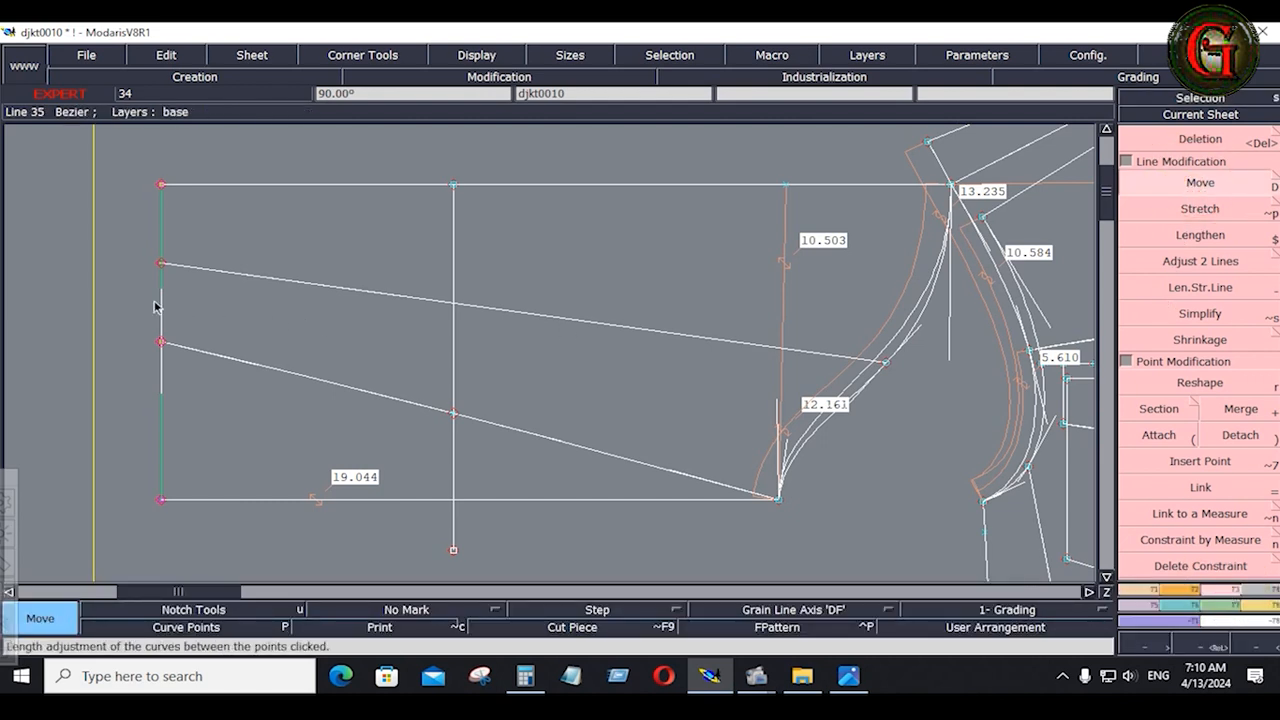
drag(165, 310, 196, 312)
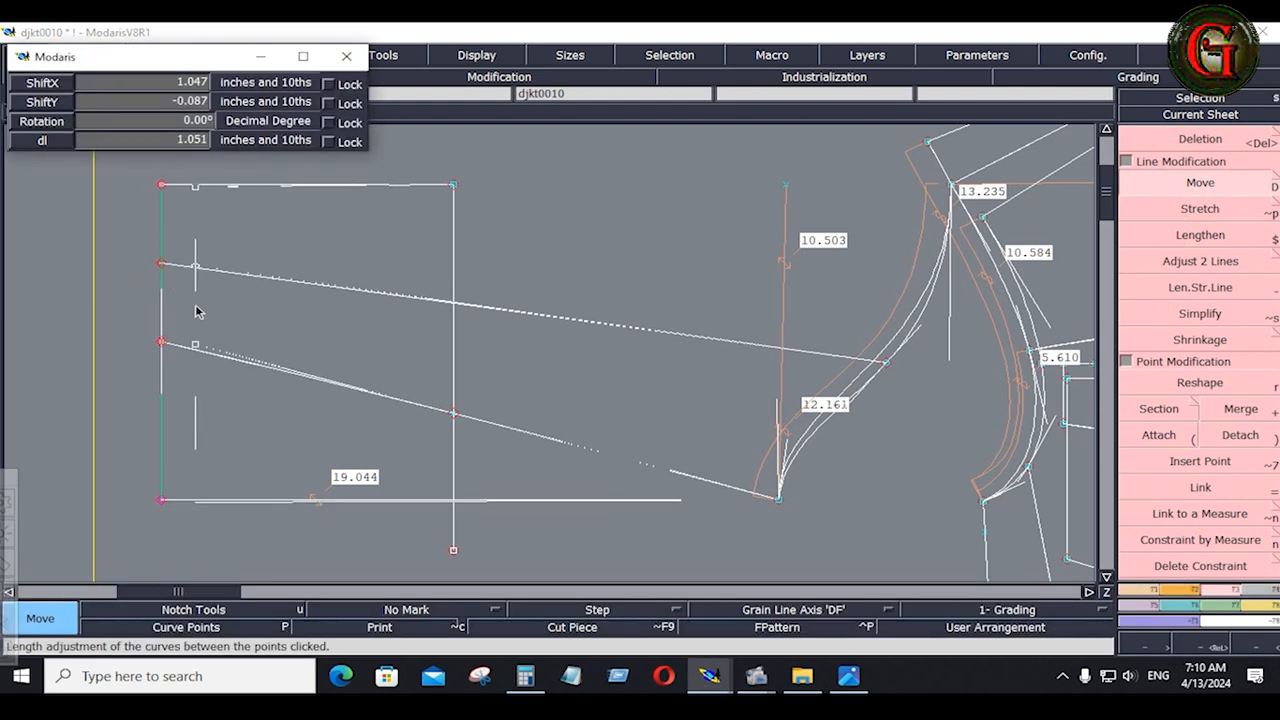
key(Down)
text(1.5)
key(KP_Enter)
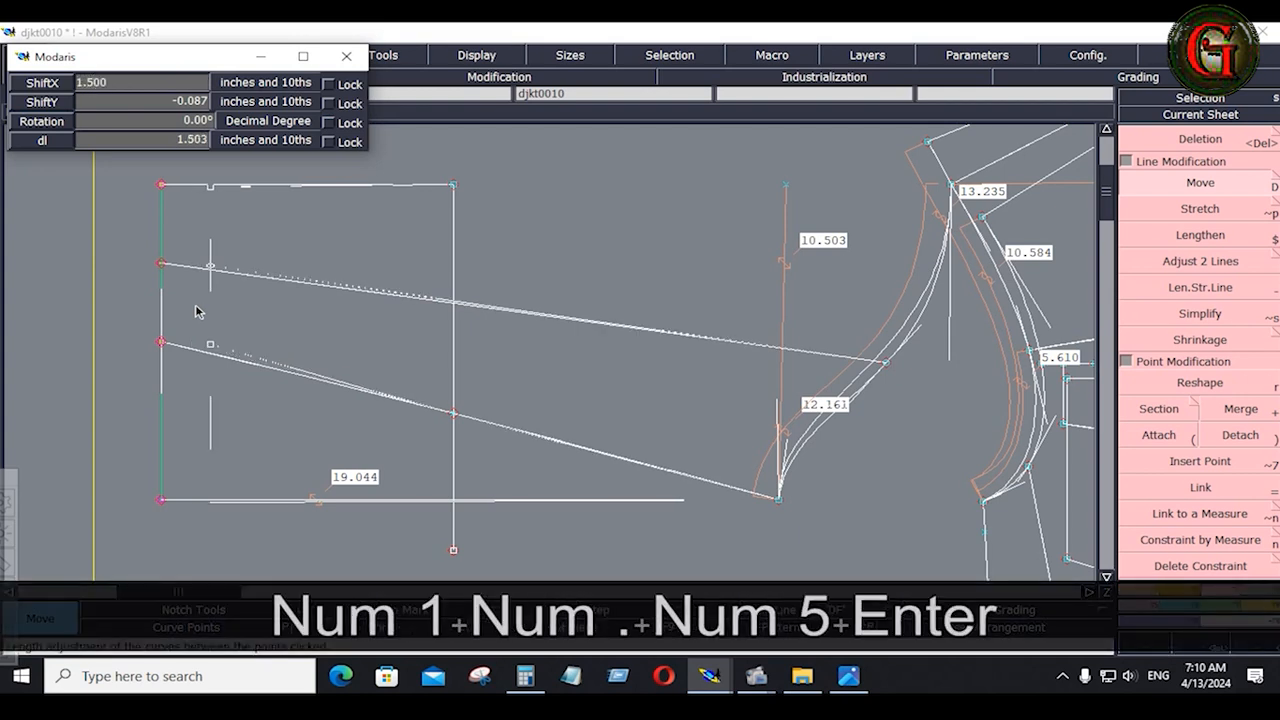
Step: Create a parallel of the sleeve opening edge at a distance of -1.5 inches for the cuff
click(1134, 588)
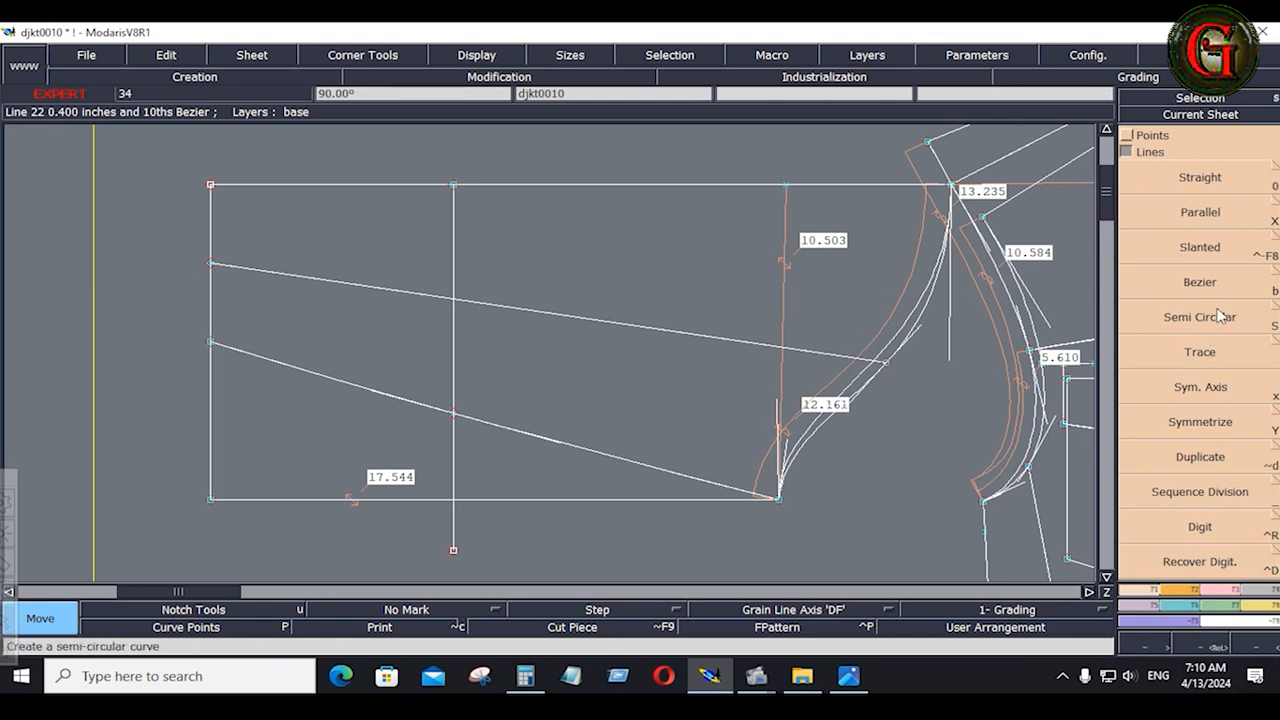
click(1198, 213)
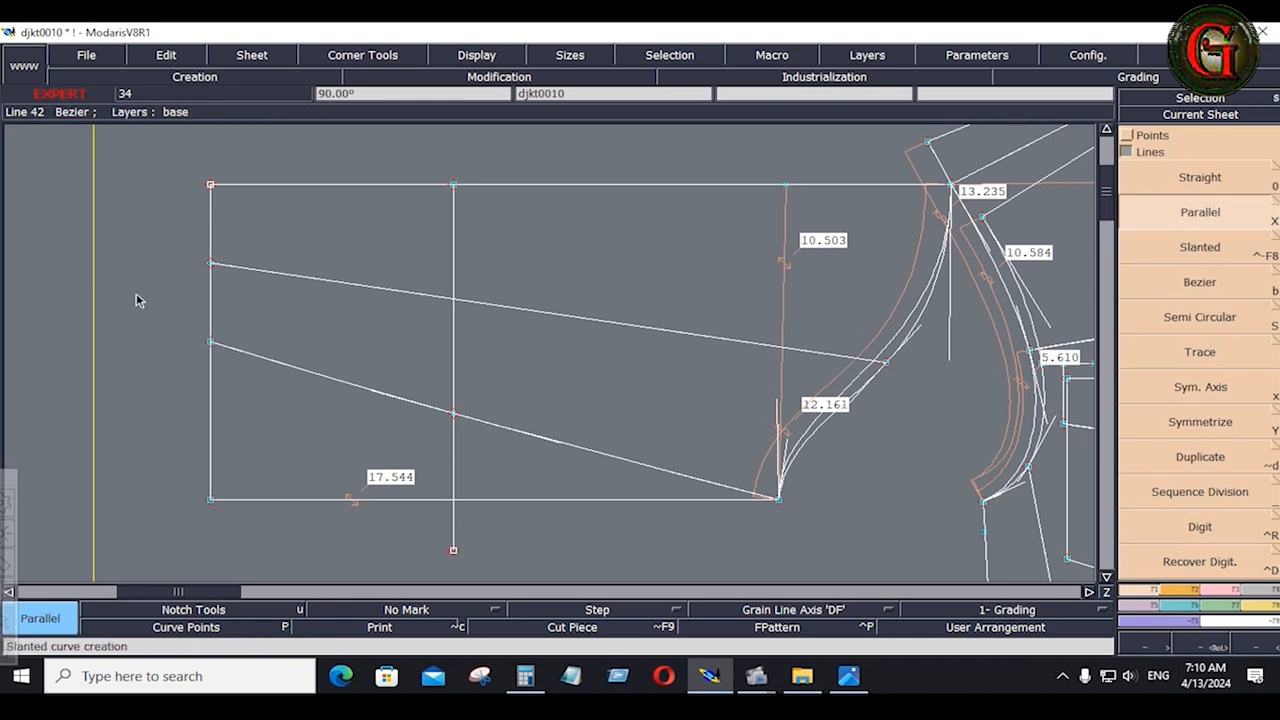
click(209, 305)
key(Down)
text(-1.5)
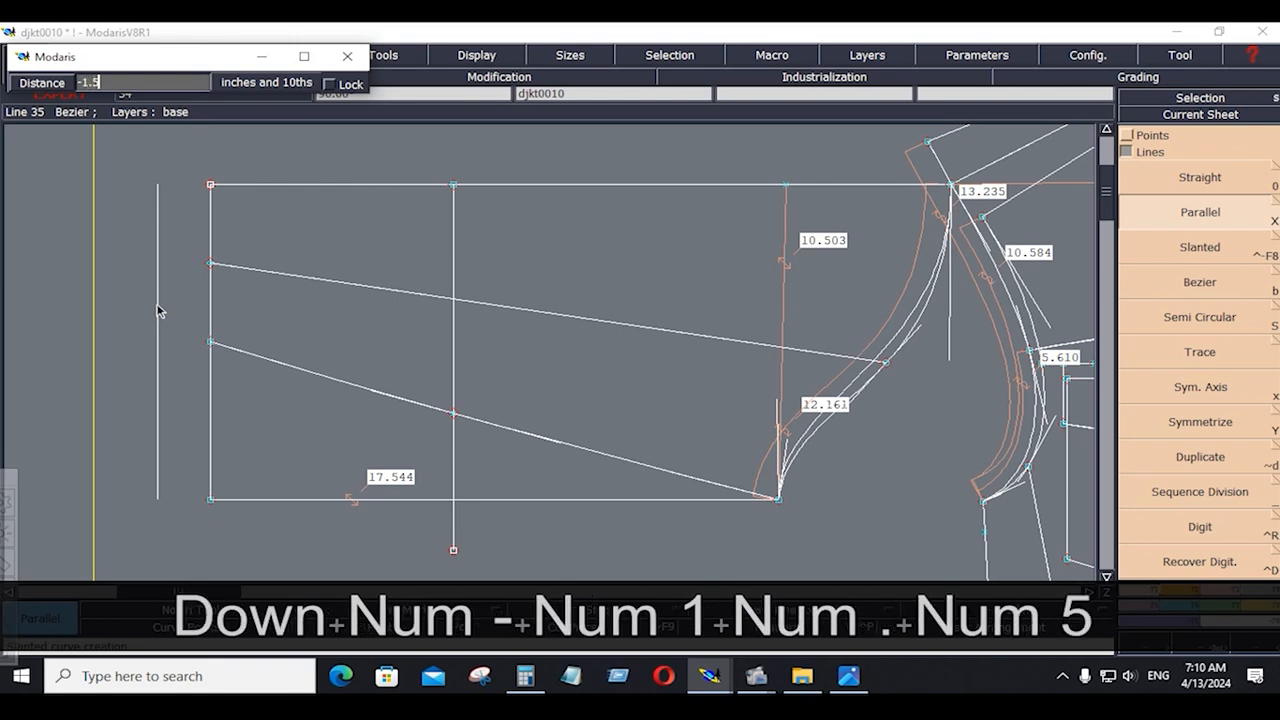
key(Return)
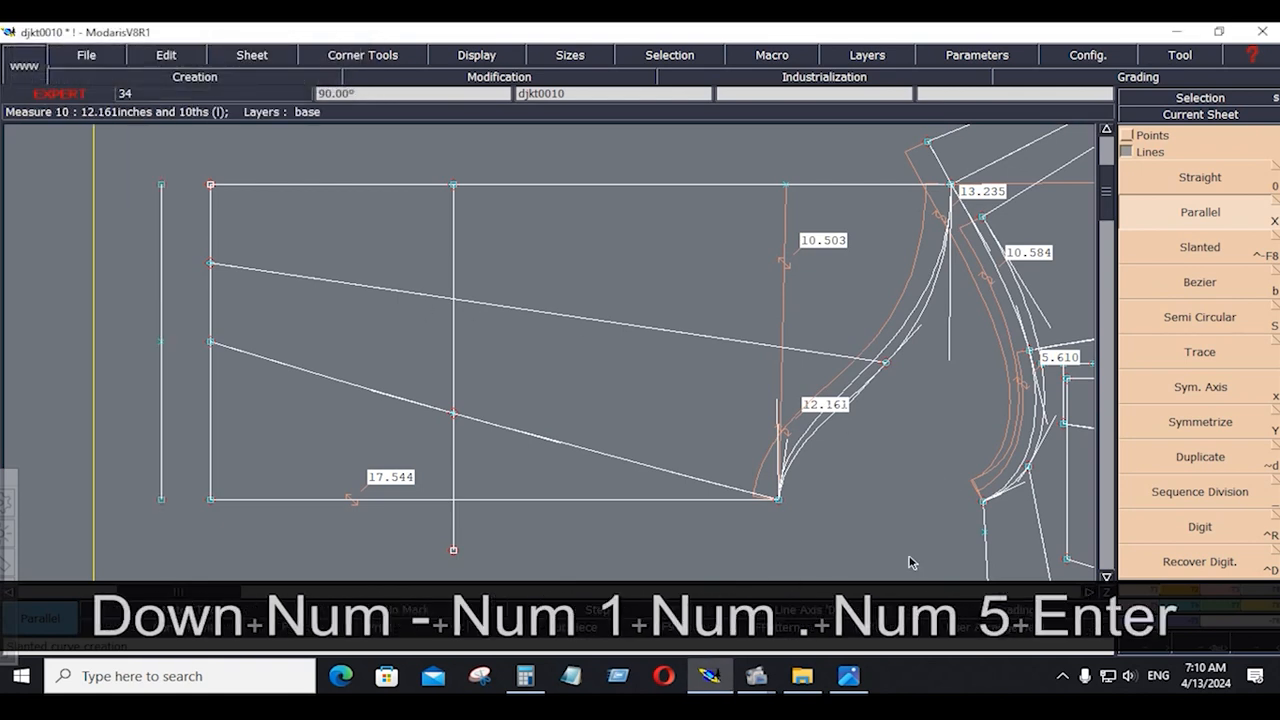
click(1220, 283)
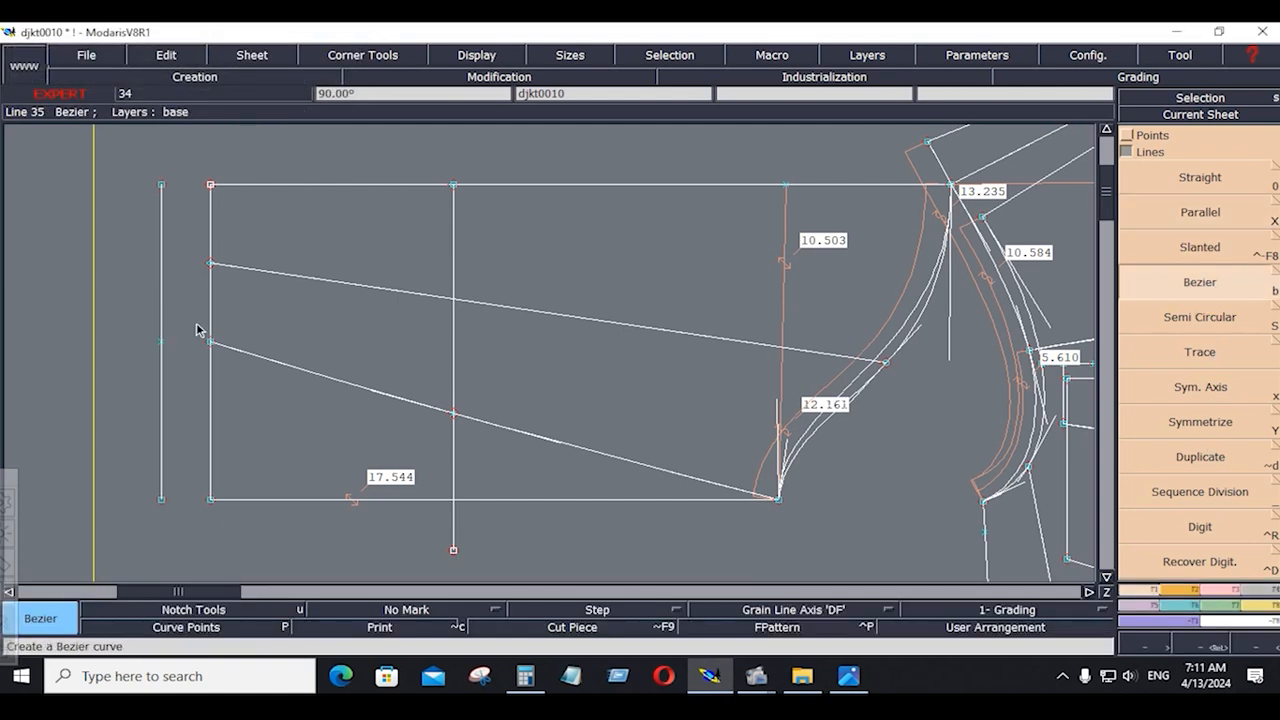
click(210, 344)
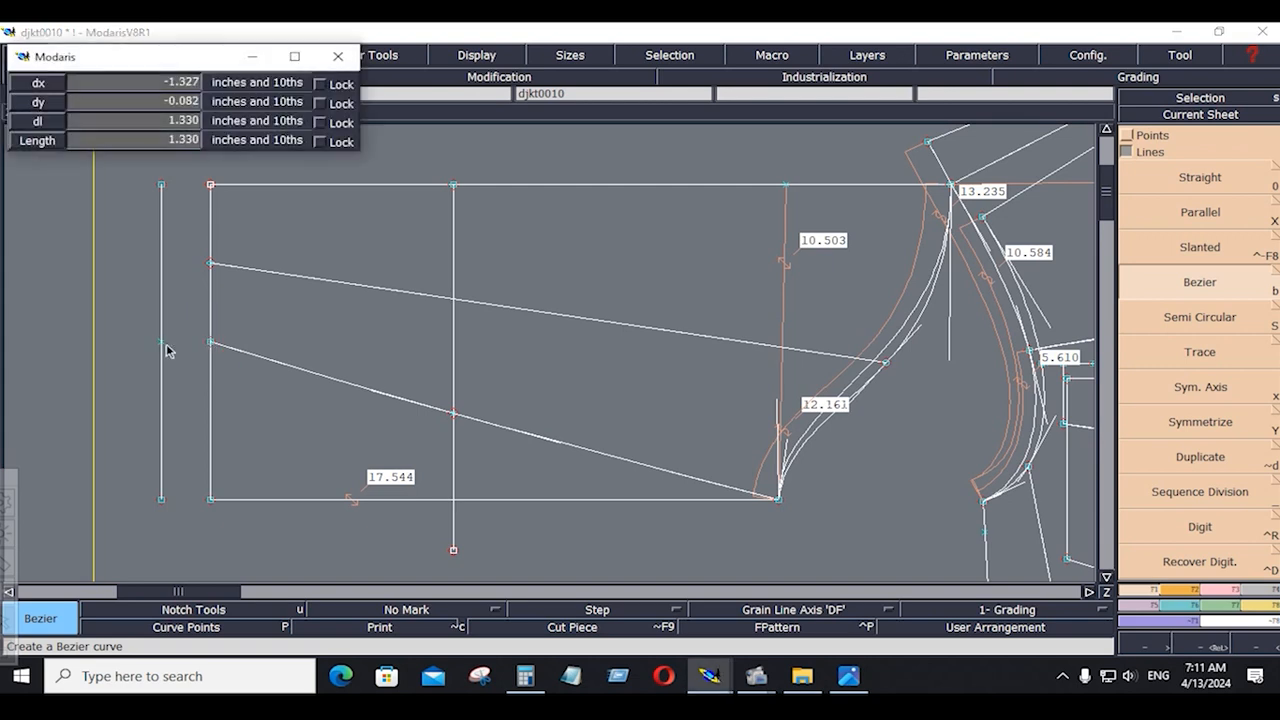
click(178, 361)
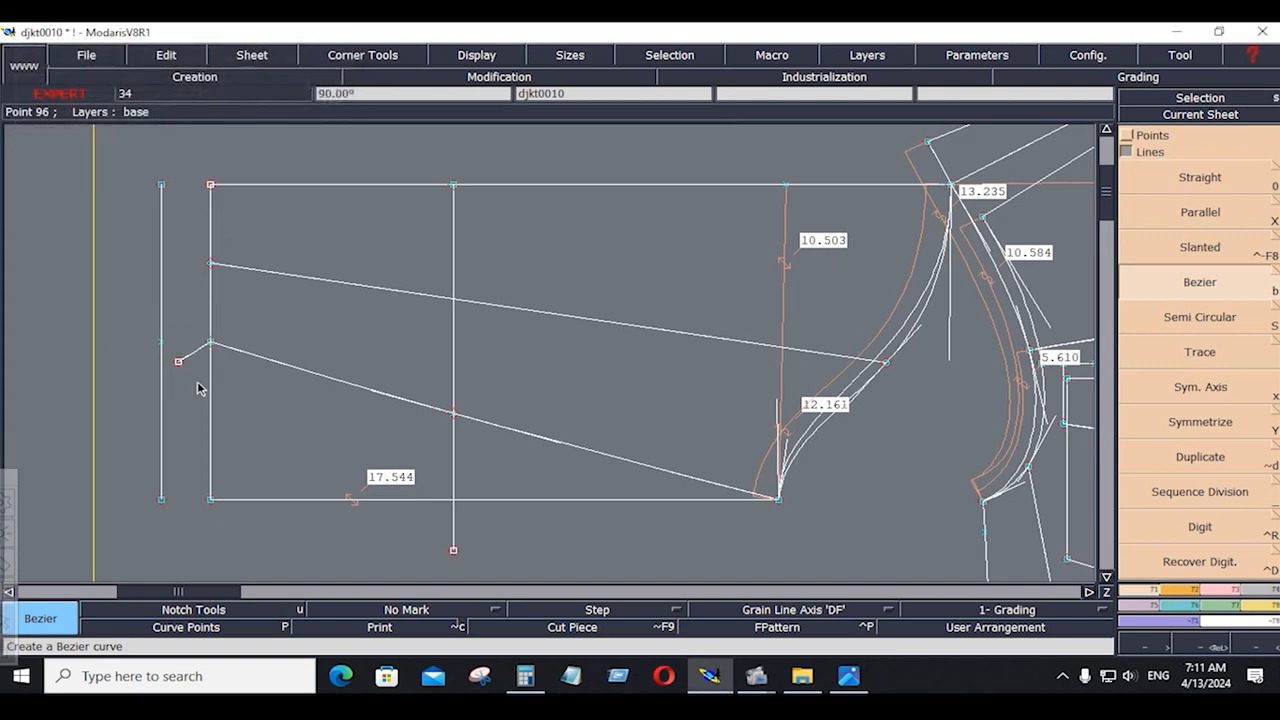
key(ctrl+z)
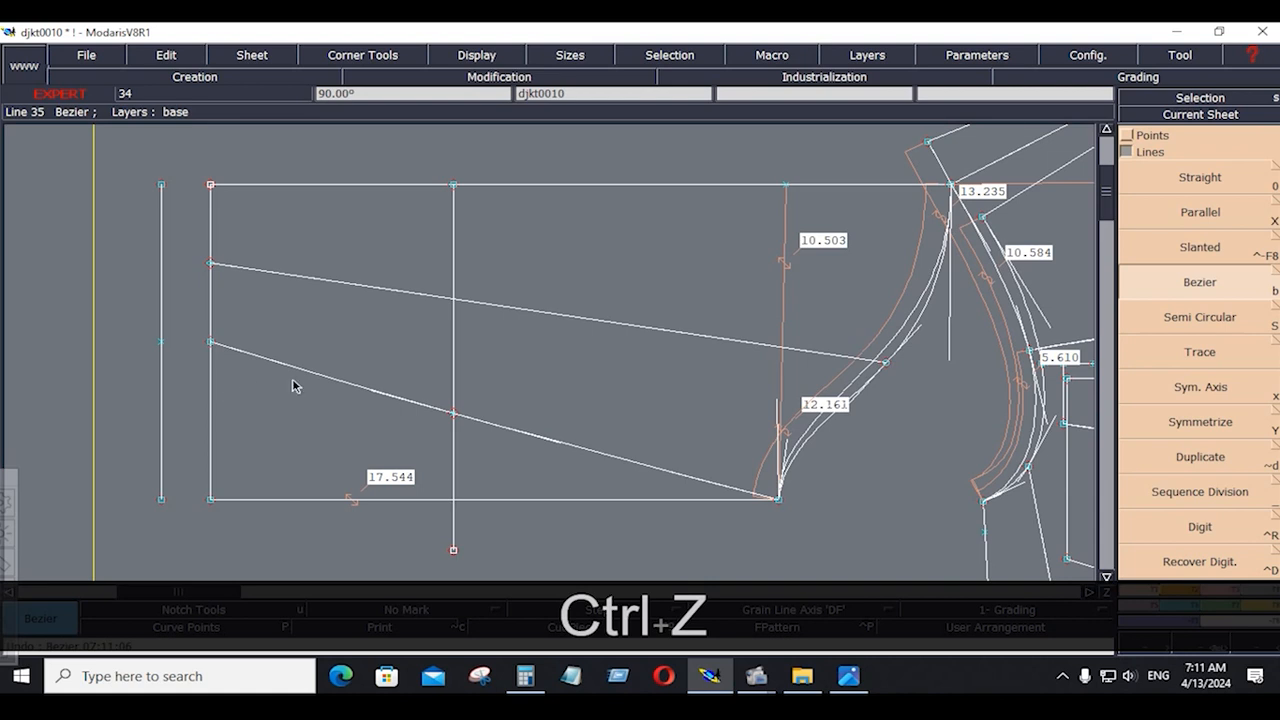
Step: Draw two Bezier lines joining the overarm corner and underarm seam end of the sleeve opening to the matching points on the parallel cuff line
click(210, 184)
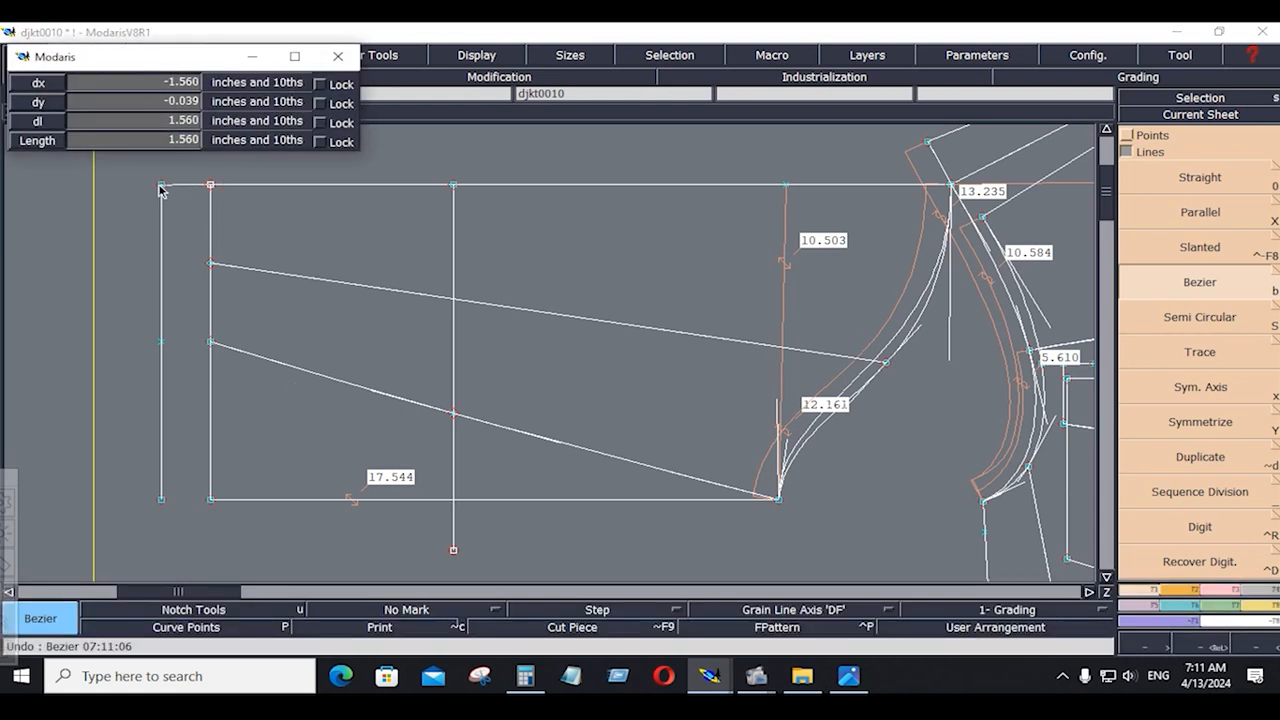
click(161, 185)
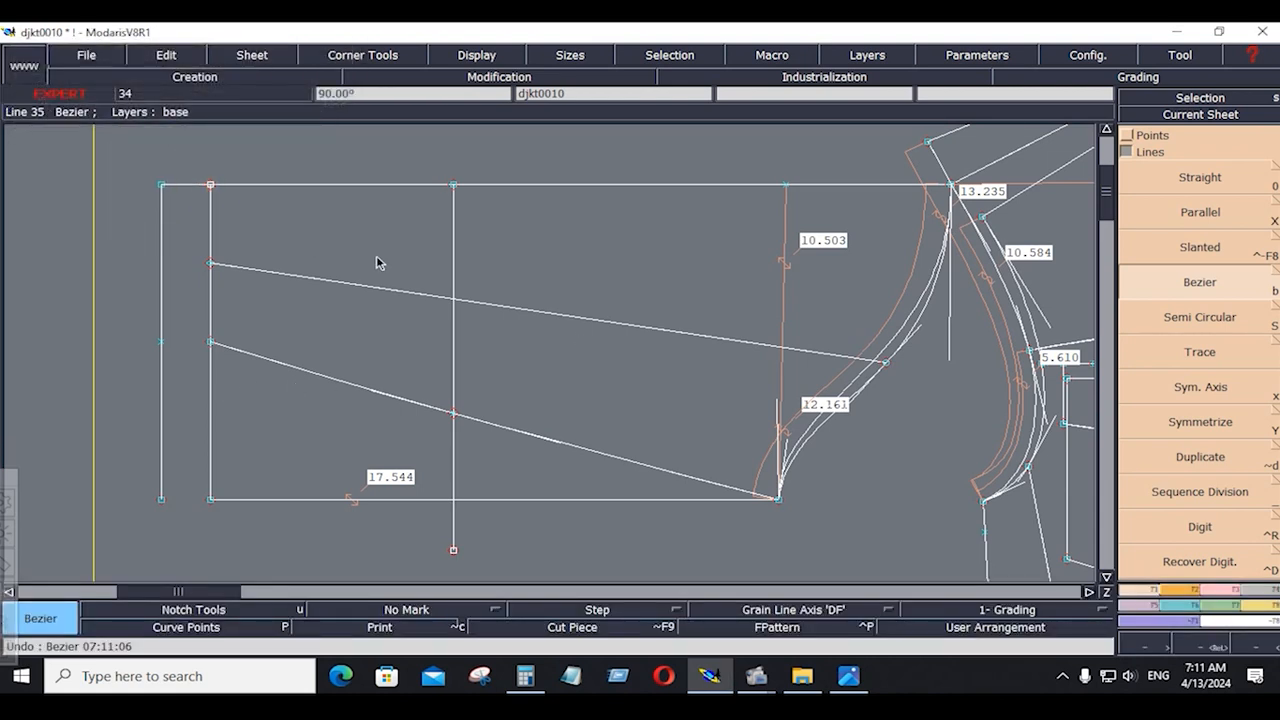
click(210, 342)
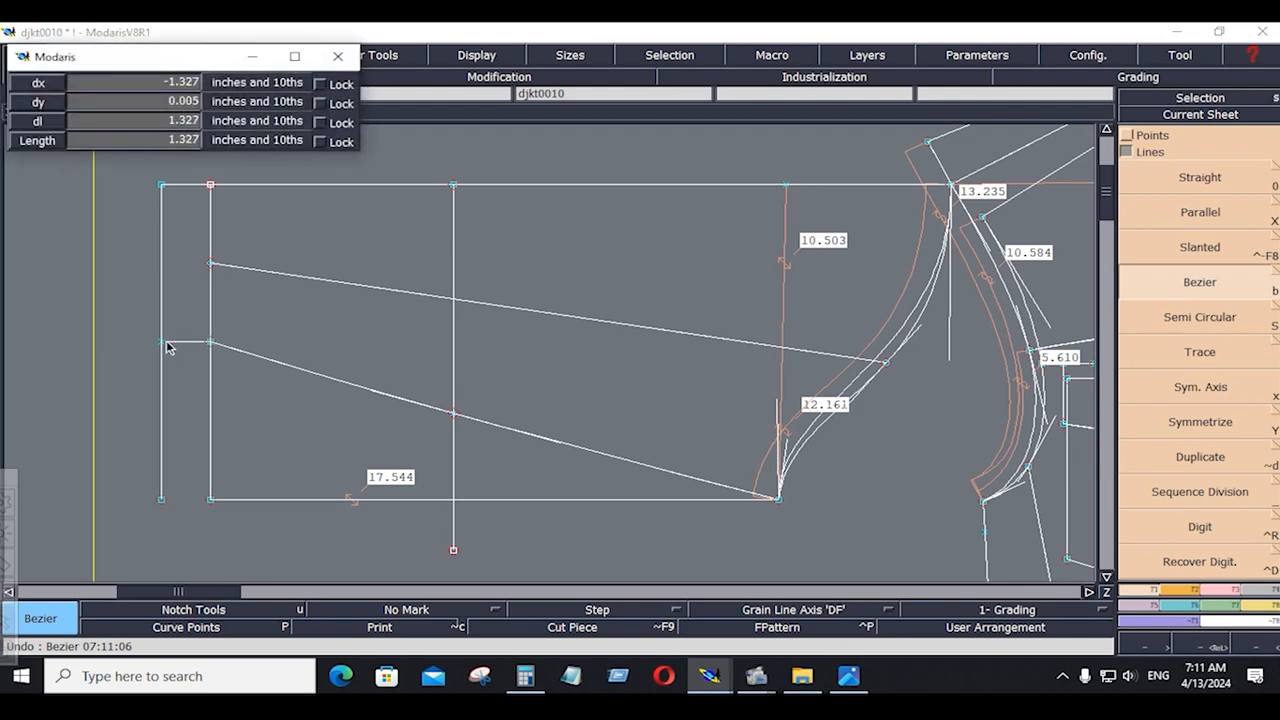
click(161, 342)
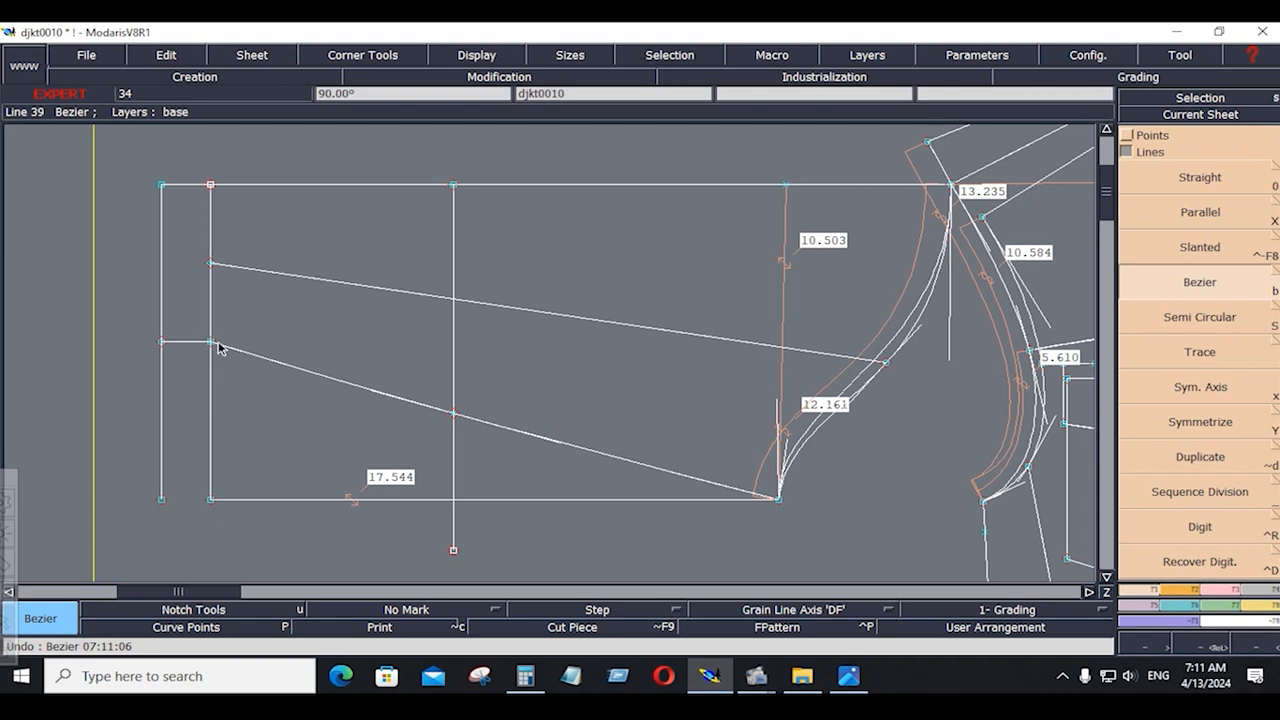
key(ctrl)
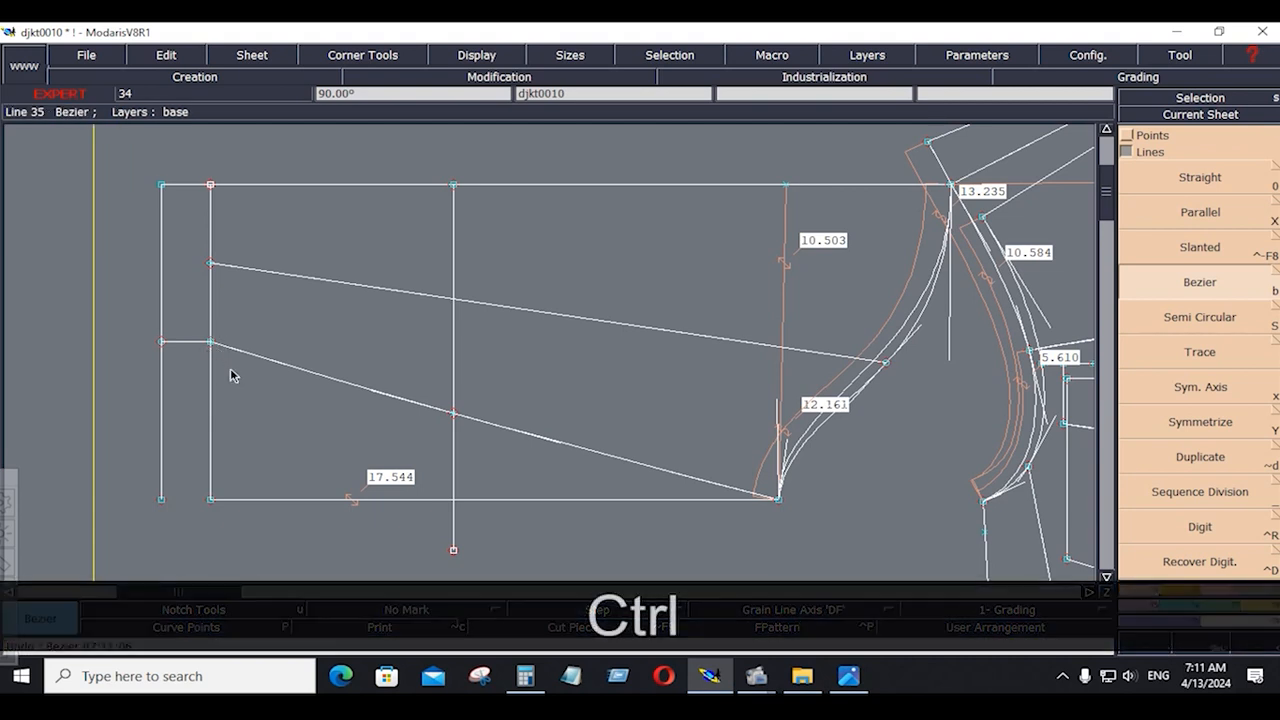
Step: Create a parallel of the cuff's underarm end line at a distance of -0.25 inches
click(1195, 212)
click(189, 342)
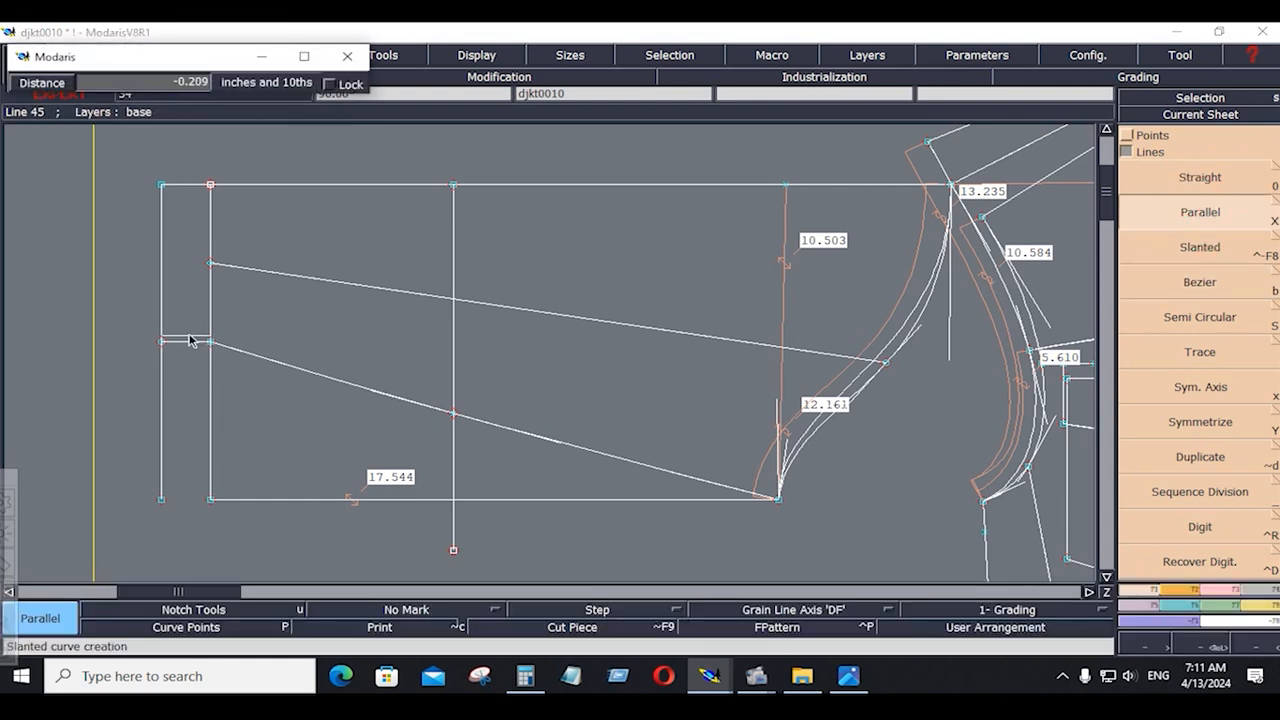
key(Down)
key(Right)
key(Down)
text(-.)
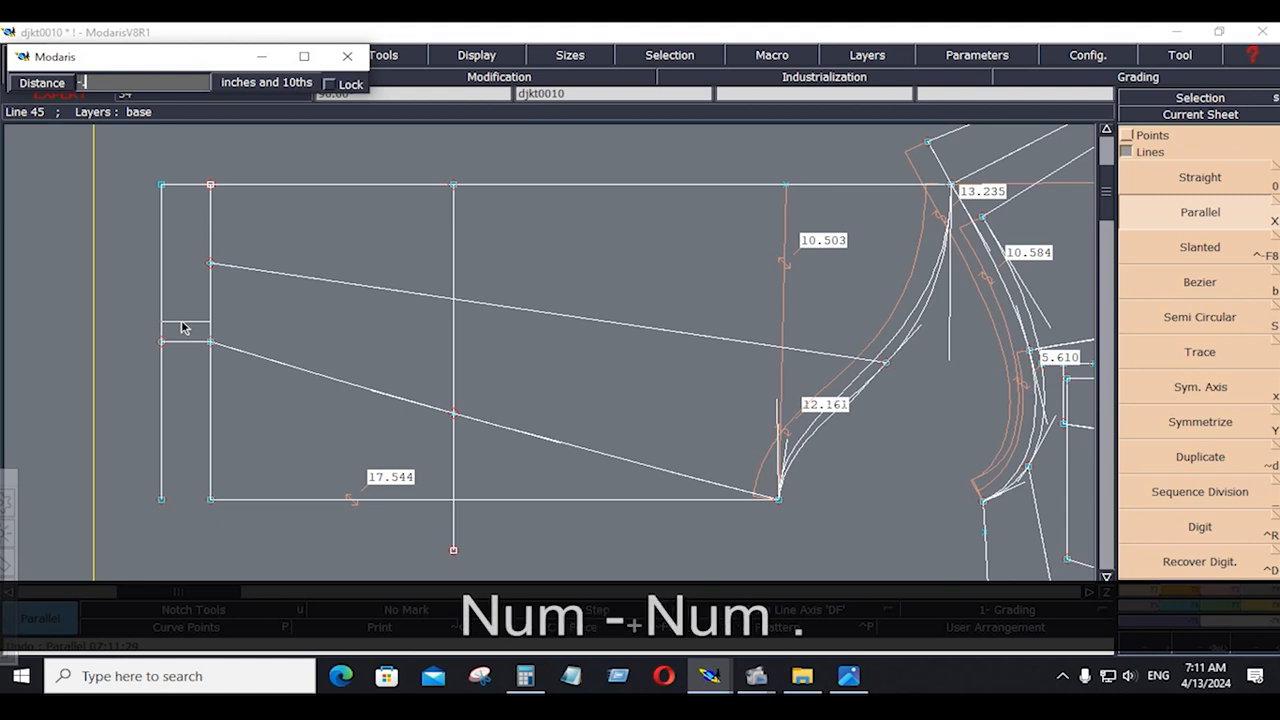
text(25)
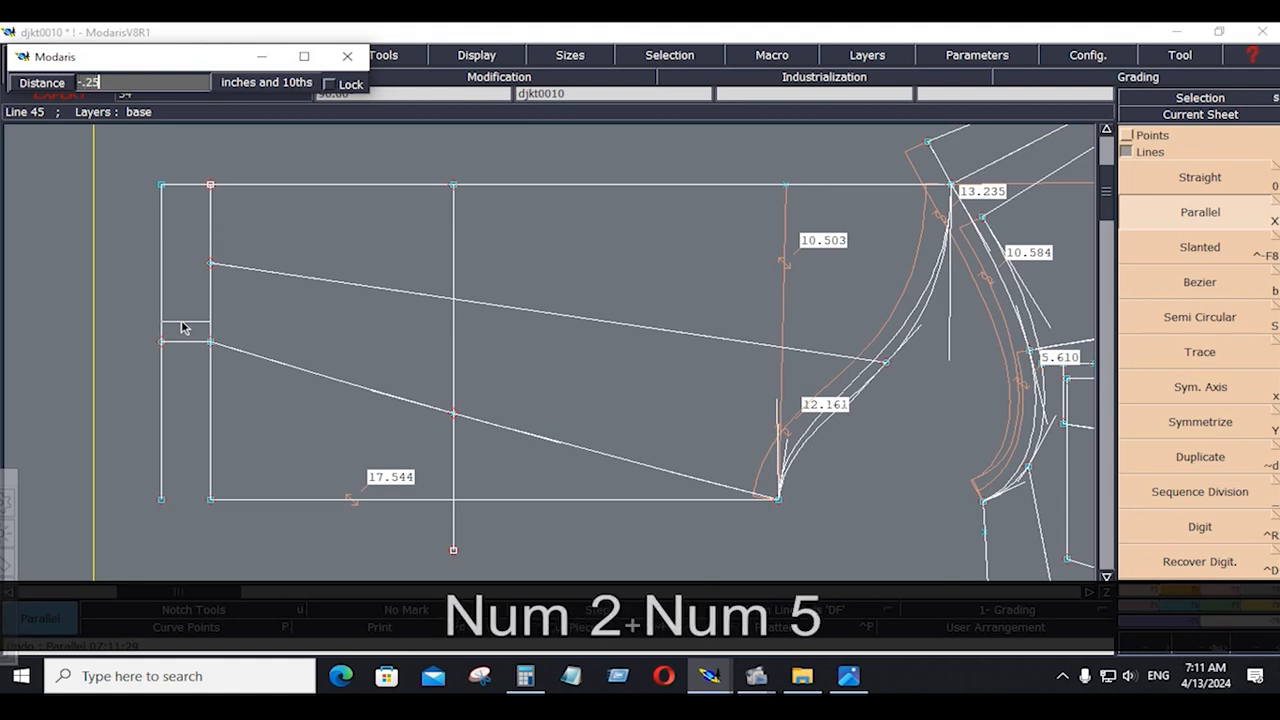
key(Return)
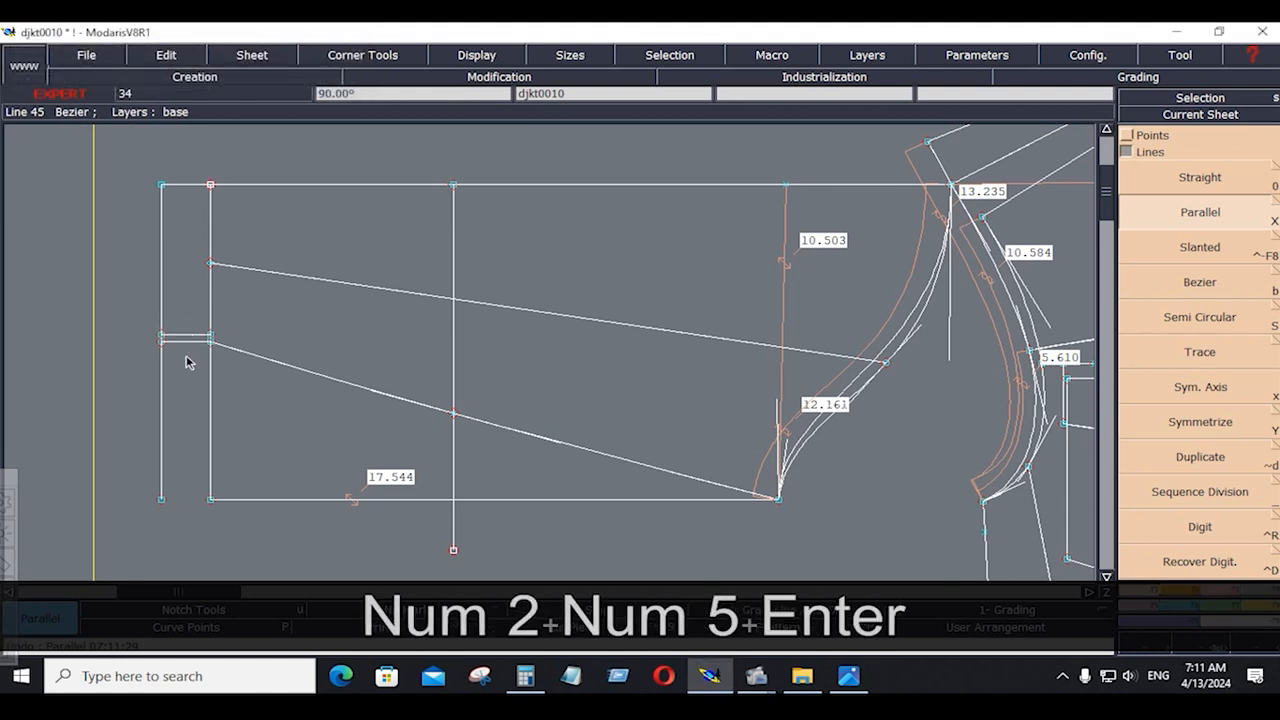
Step: Delete the cuff's original underarm end line and adjust the cuff's outer edge to meet the parallel line
key(Delete)
click(182, 354)
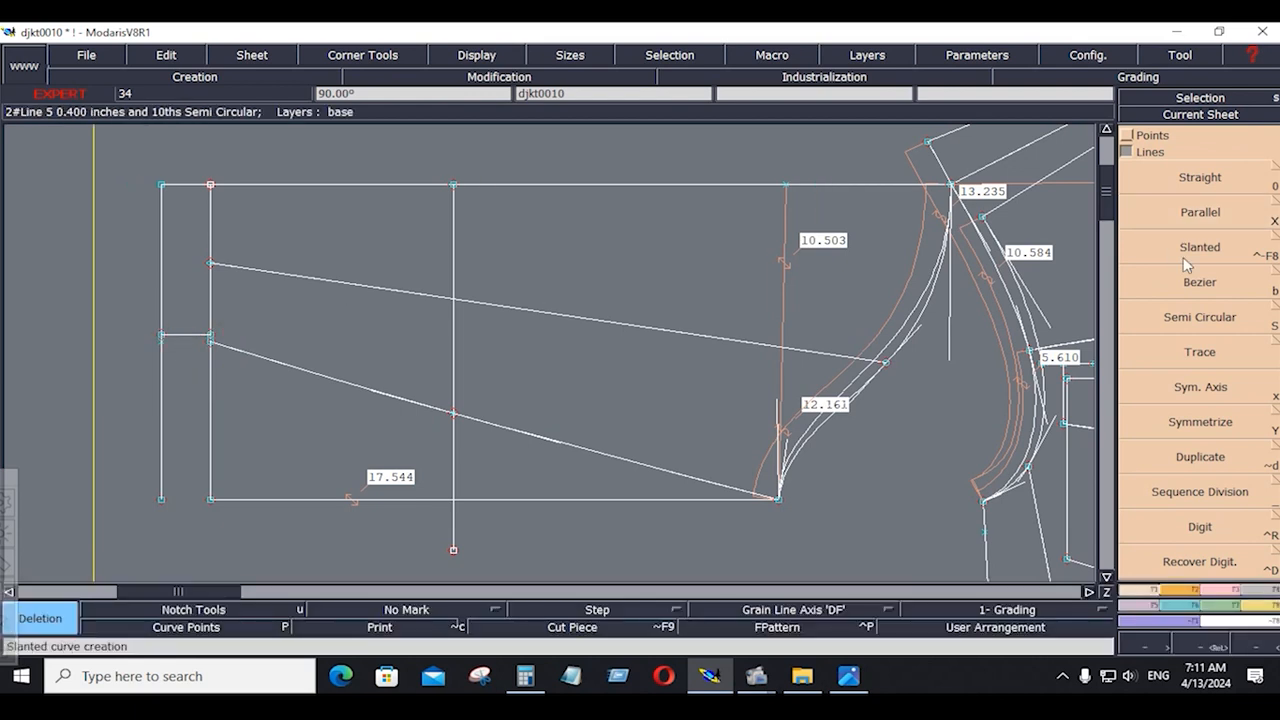
click(1230, 592)
click(1200, 261)
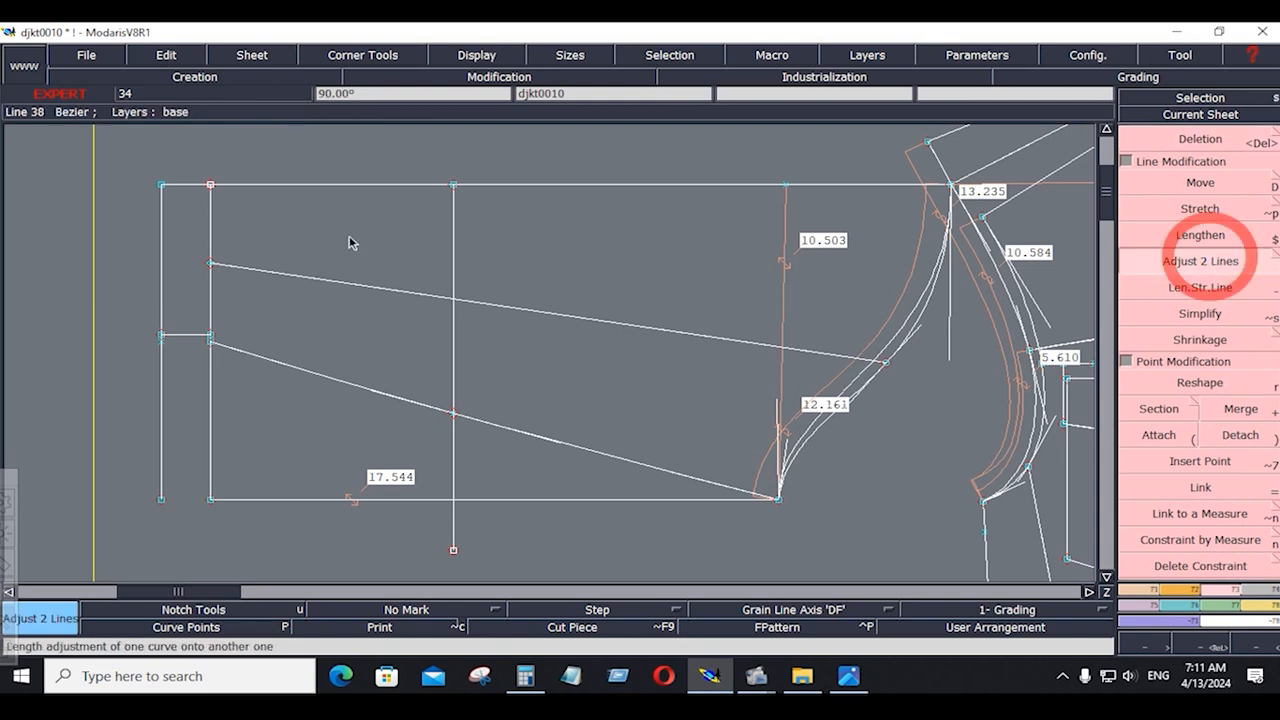
click(182, 340)
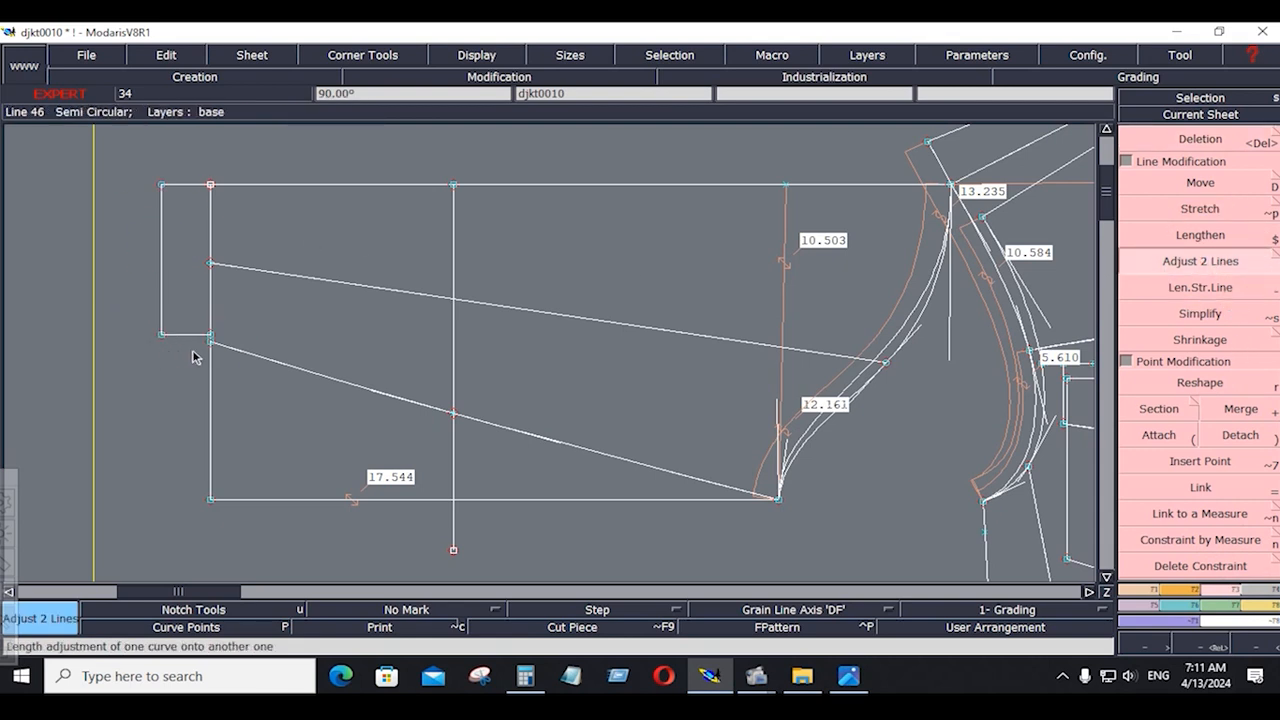
click(163, 391)
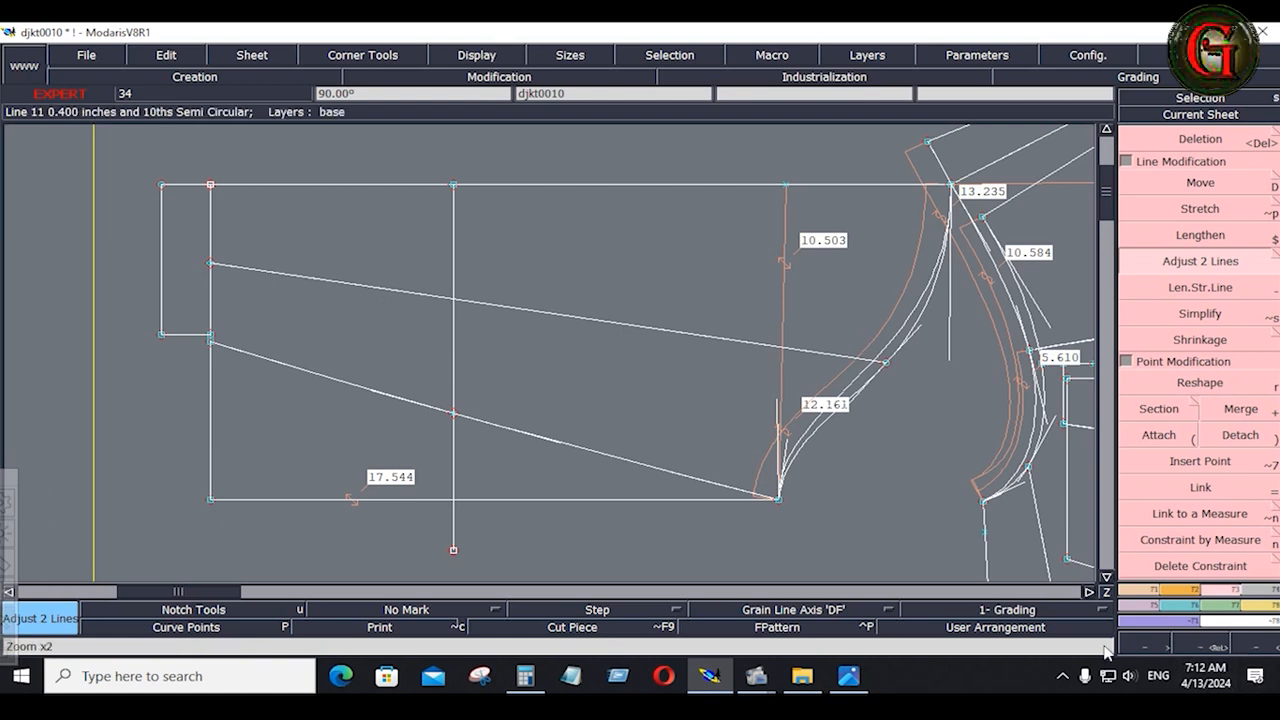
Step: Check the sleeve vent length in the spec sheet and insert a developed point into Modaris's sleeve panel seam, 4 1/4 inches from the opening
click(847, 676)
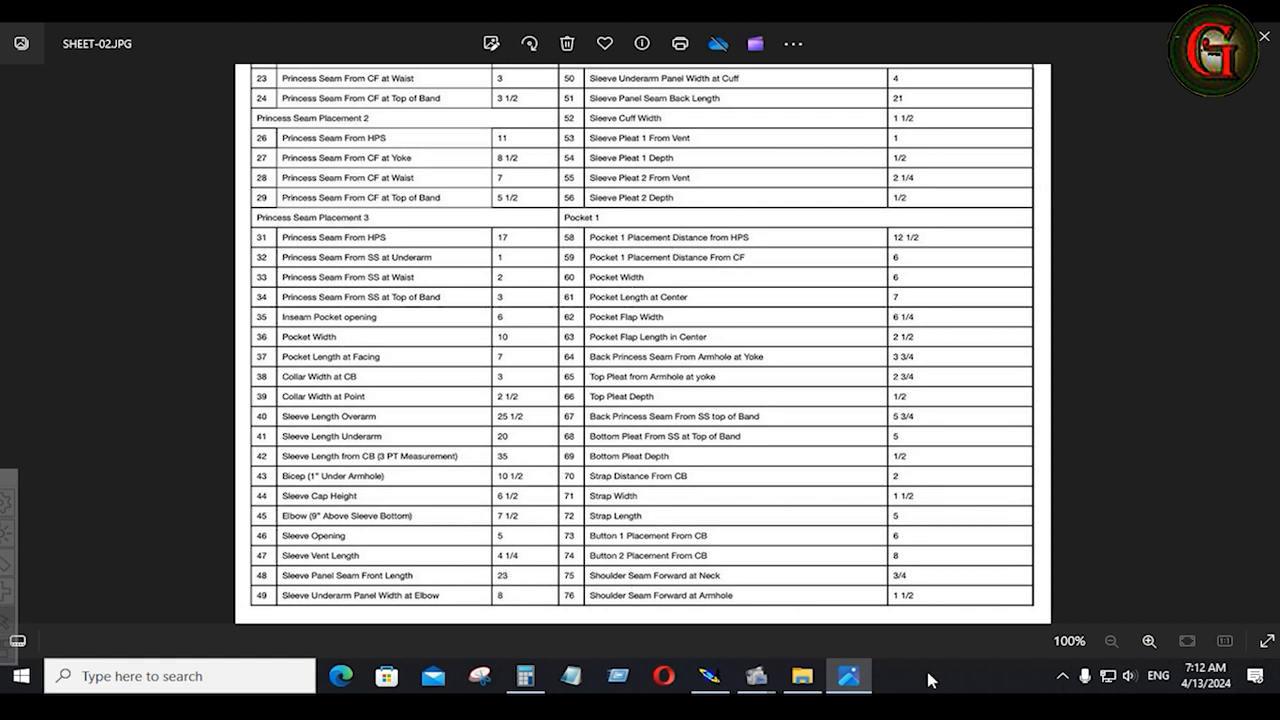
click(709, 676)
click(1179, 290)
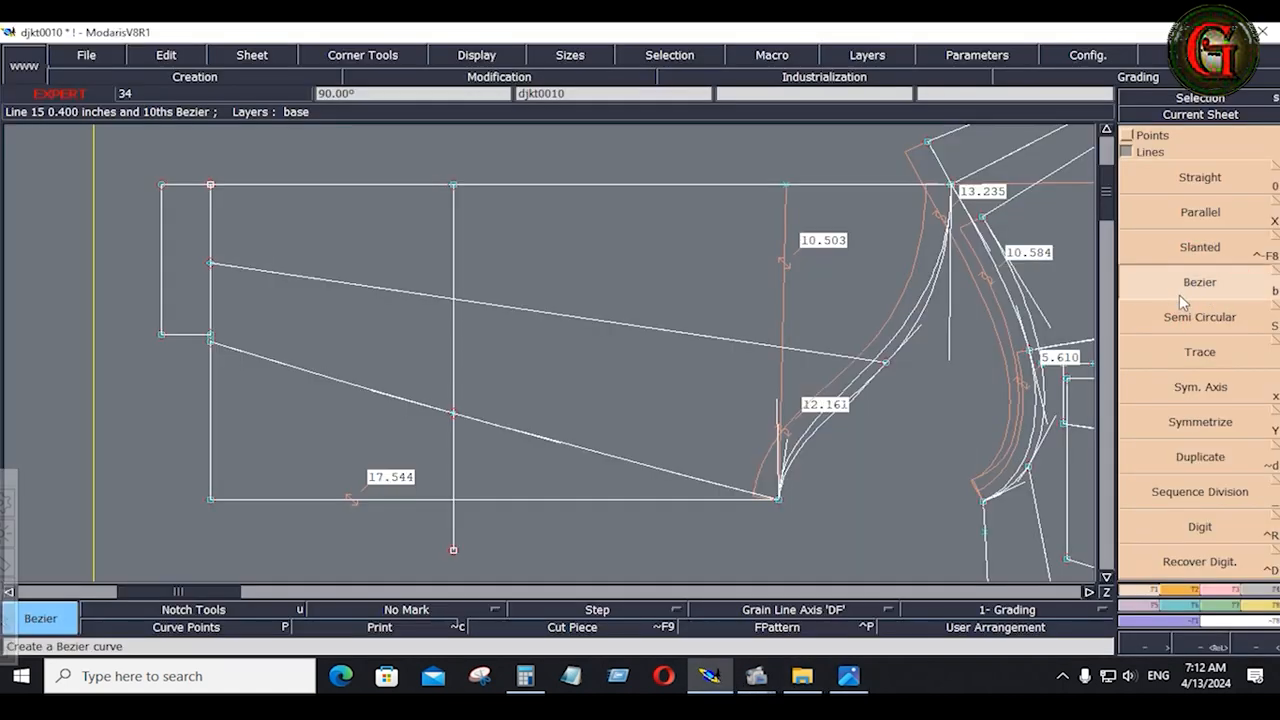
click(1128, 135)
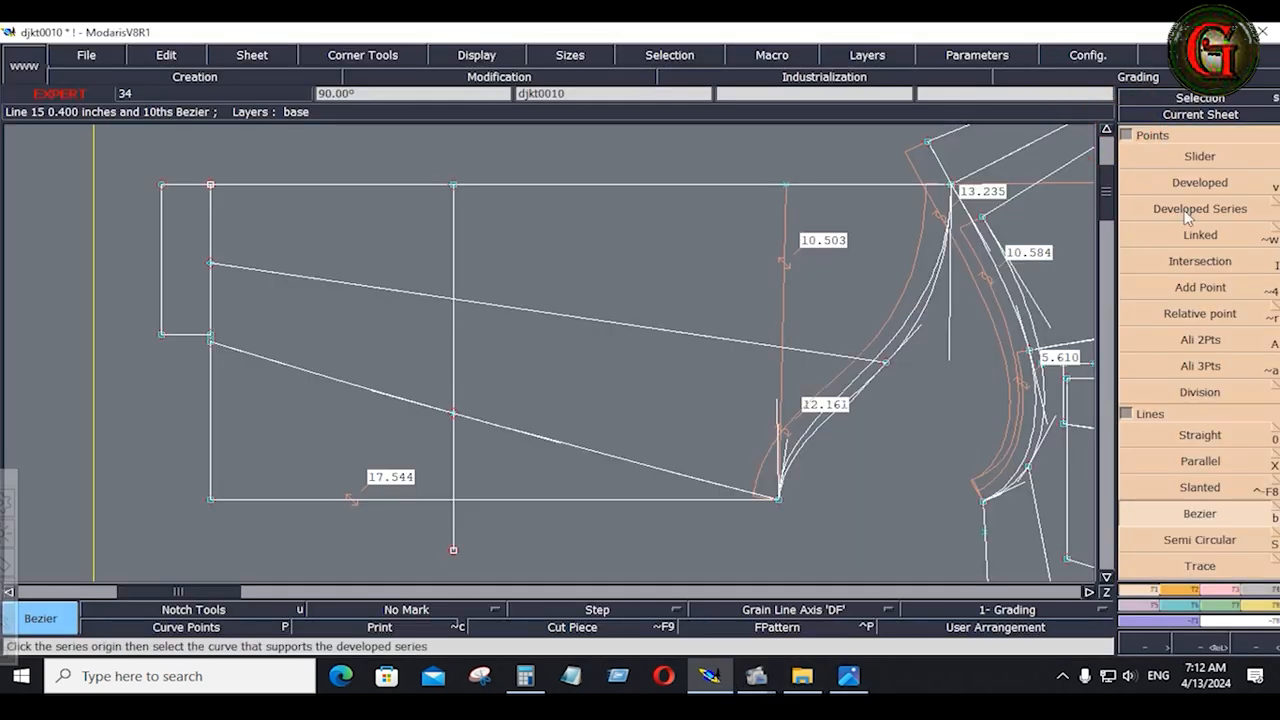
click(1199, 182)
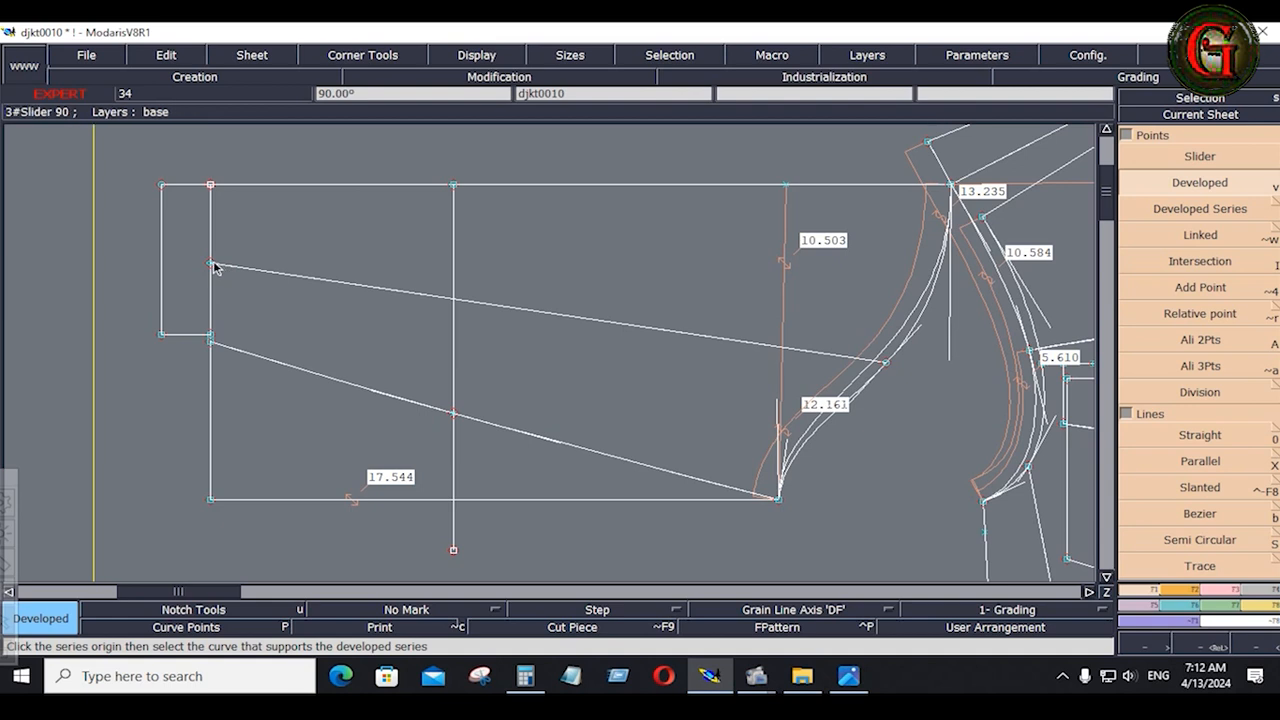
click(212, 265)
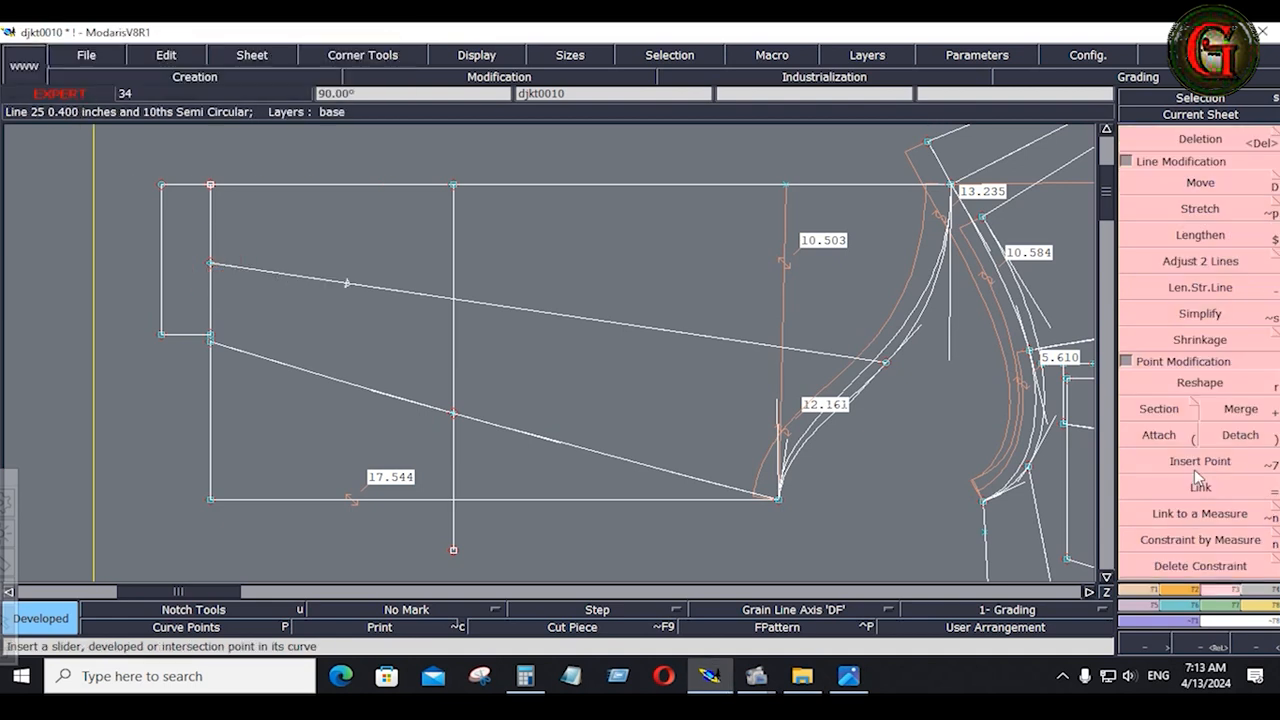
click(1183, 464)
click(345, 284)
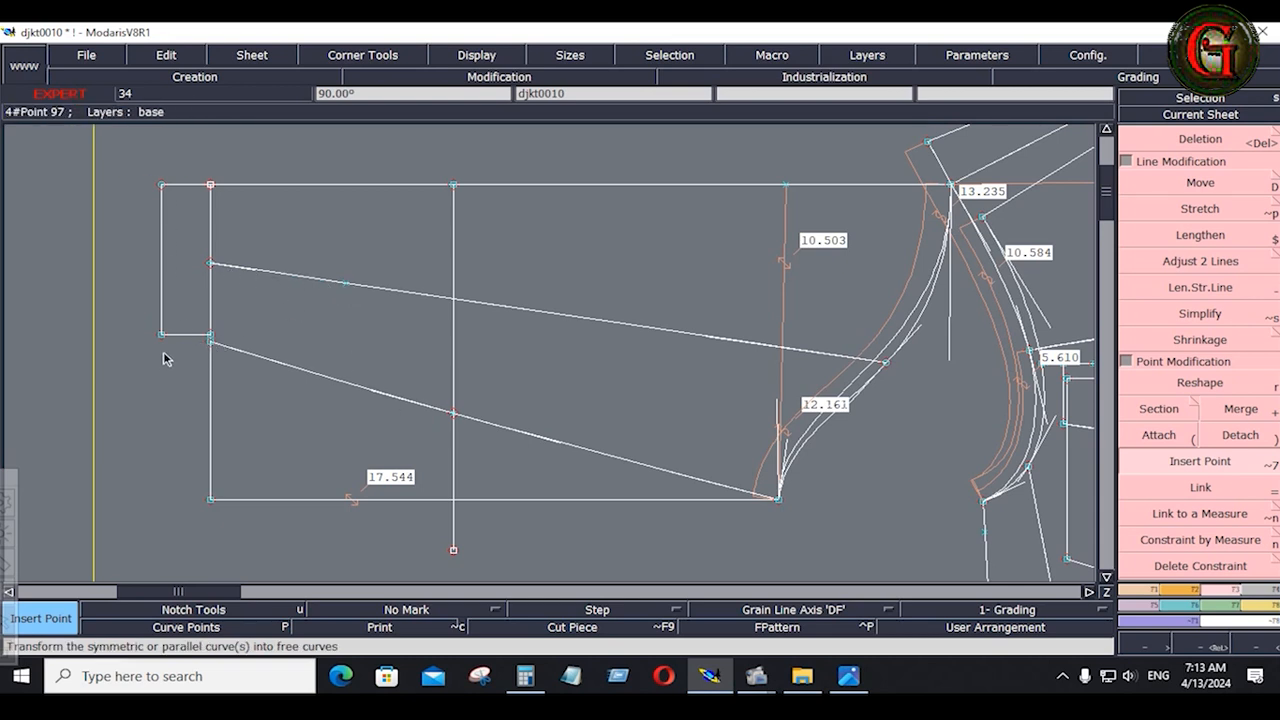
Step: Try to create a parallel of the cuff's overarm end line at a distance of -0.25 inches, and undo it
click(1137, 591)
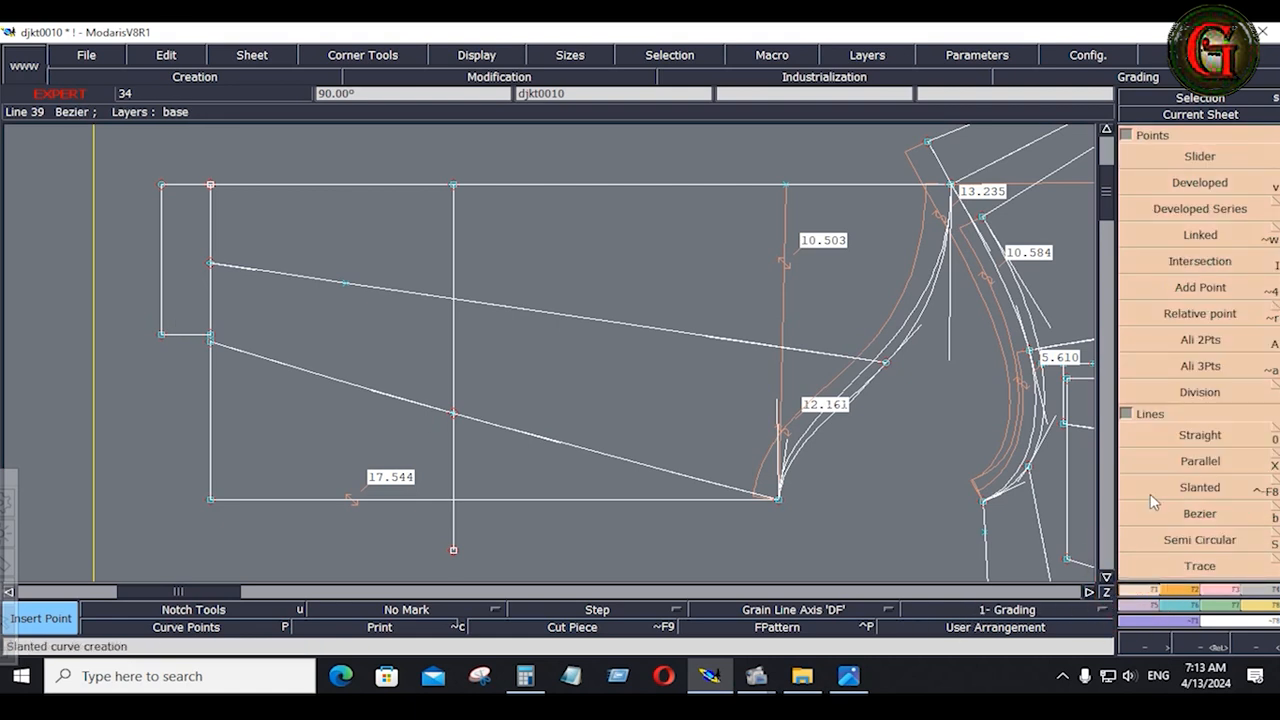
click(1199, 462)
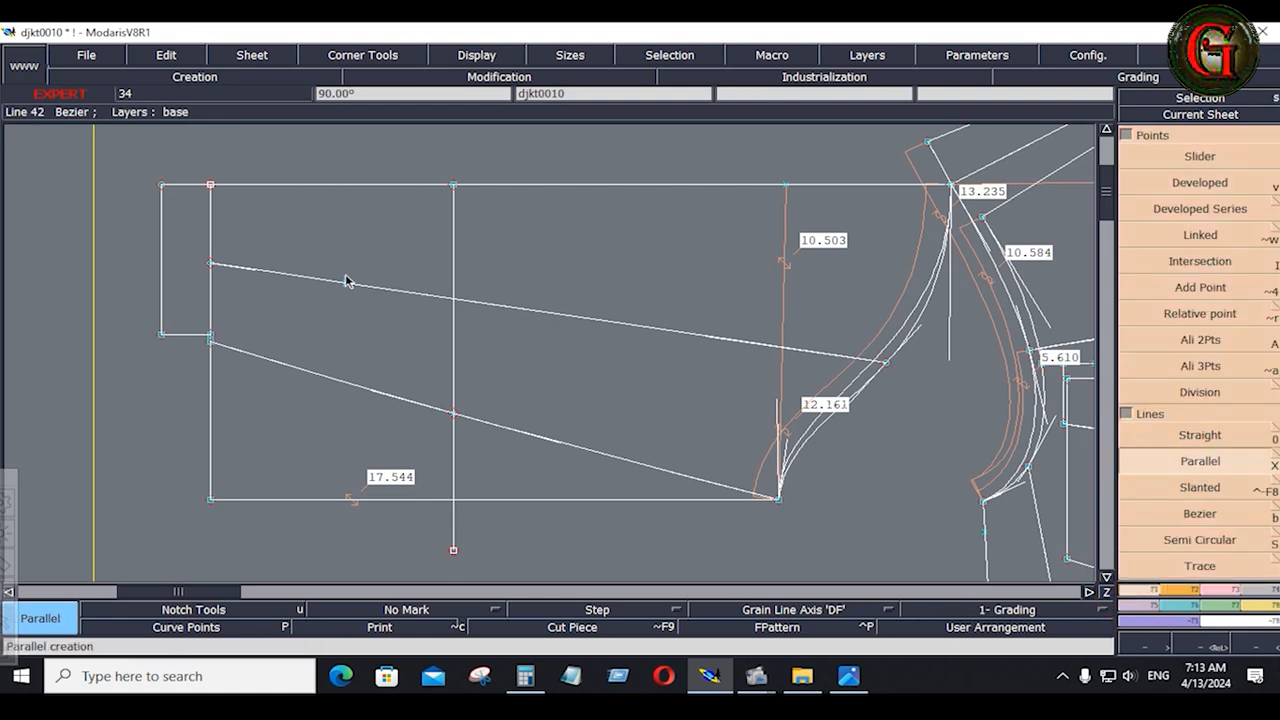
click(188, 186)
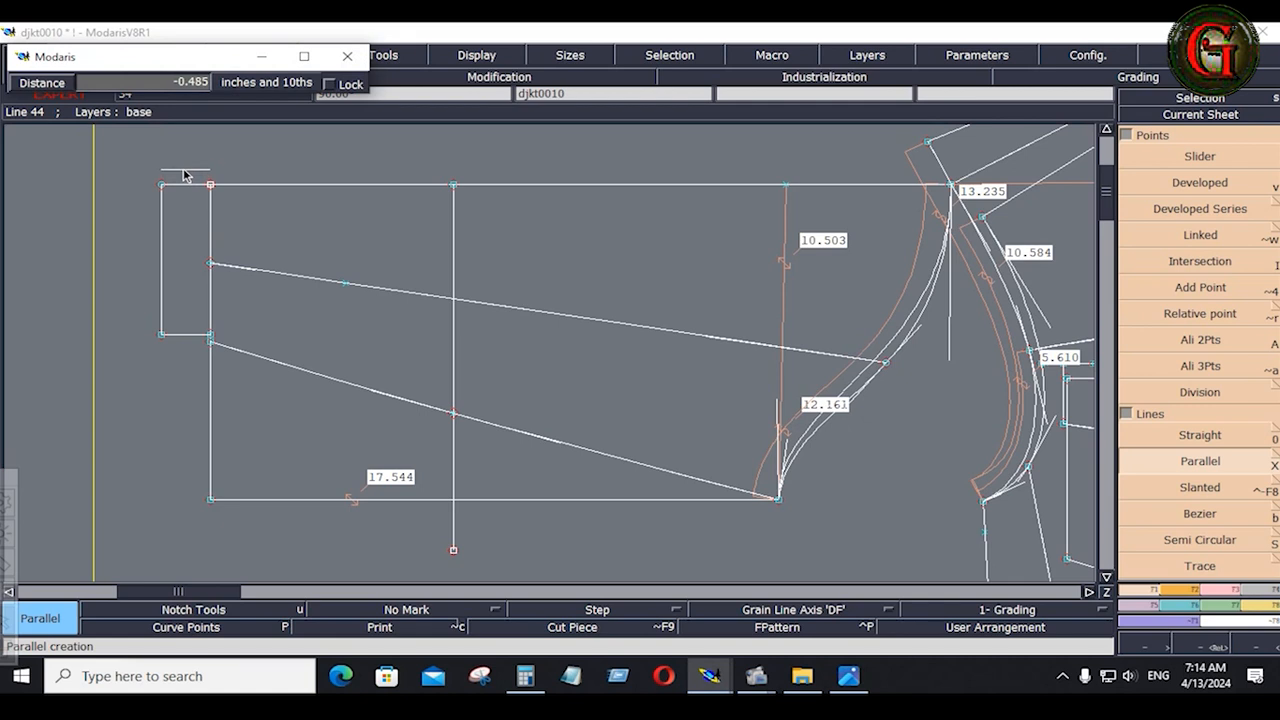
key(Down)
text(-.2)
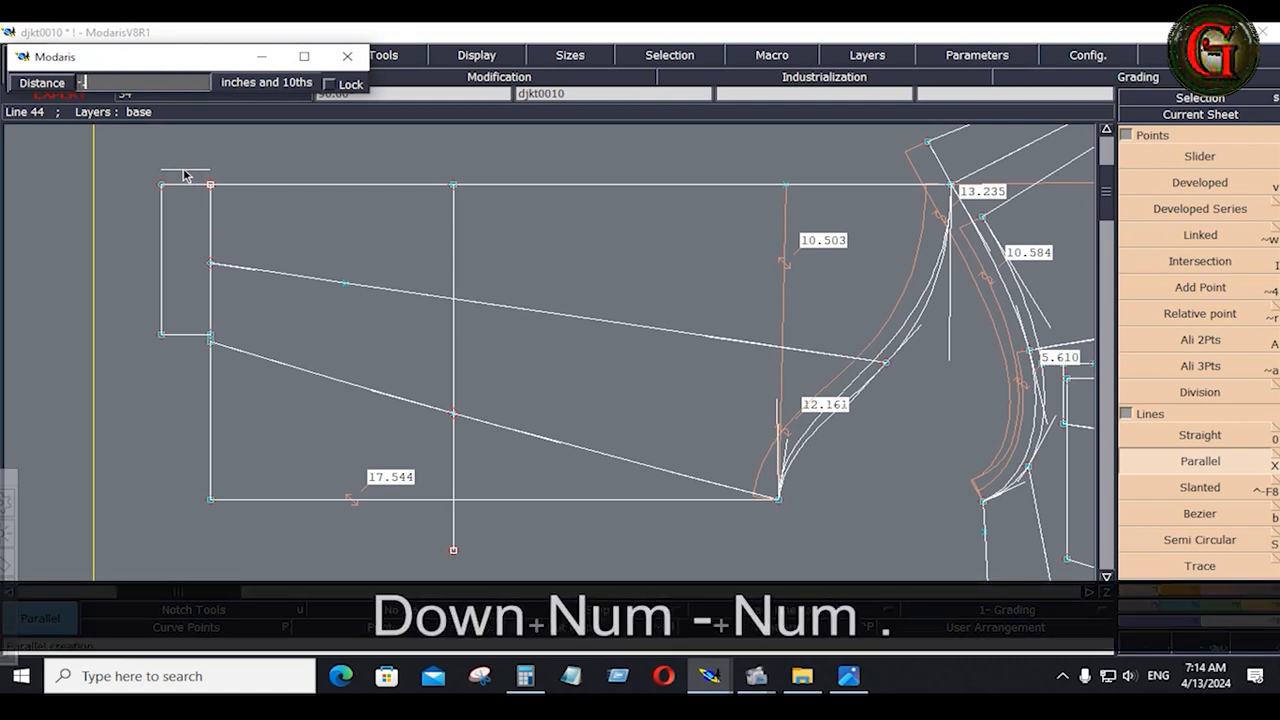
text(5)
key(Return)
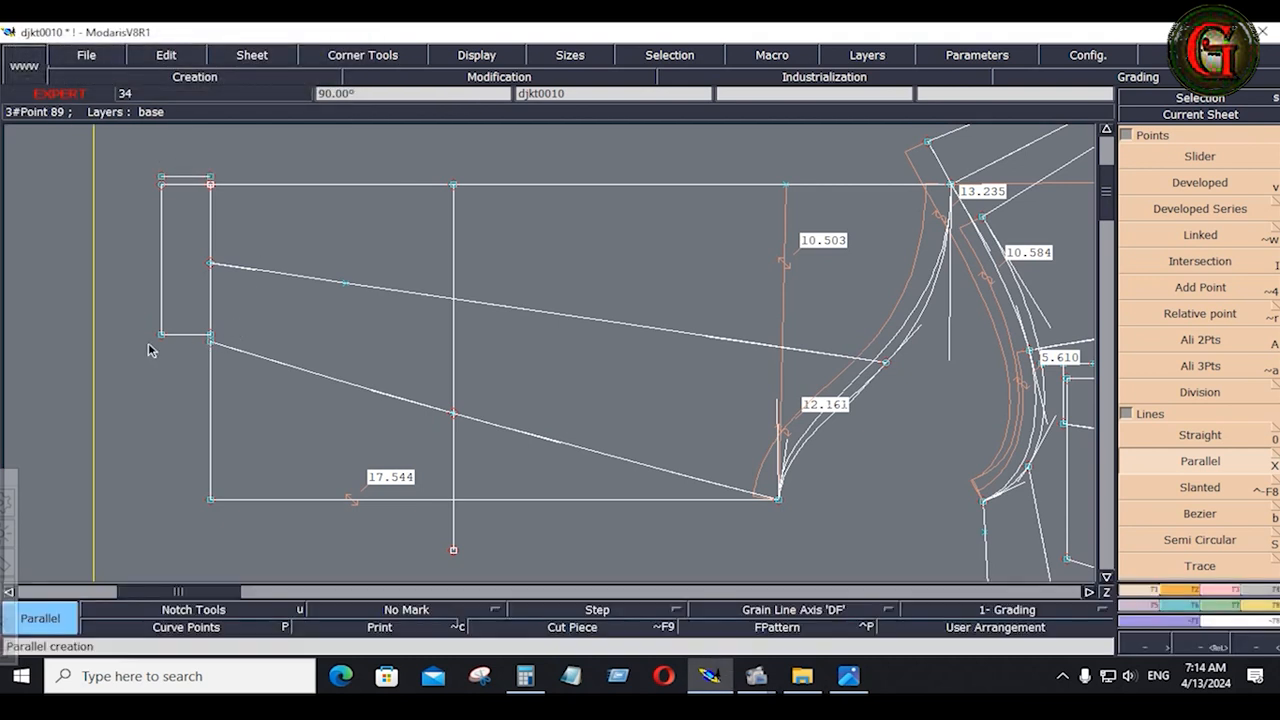
key(ctrl+z)
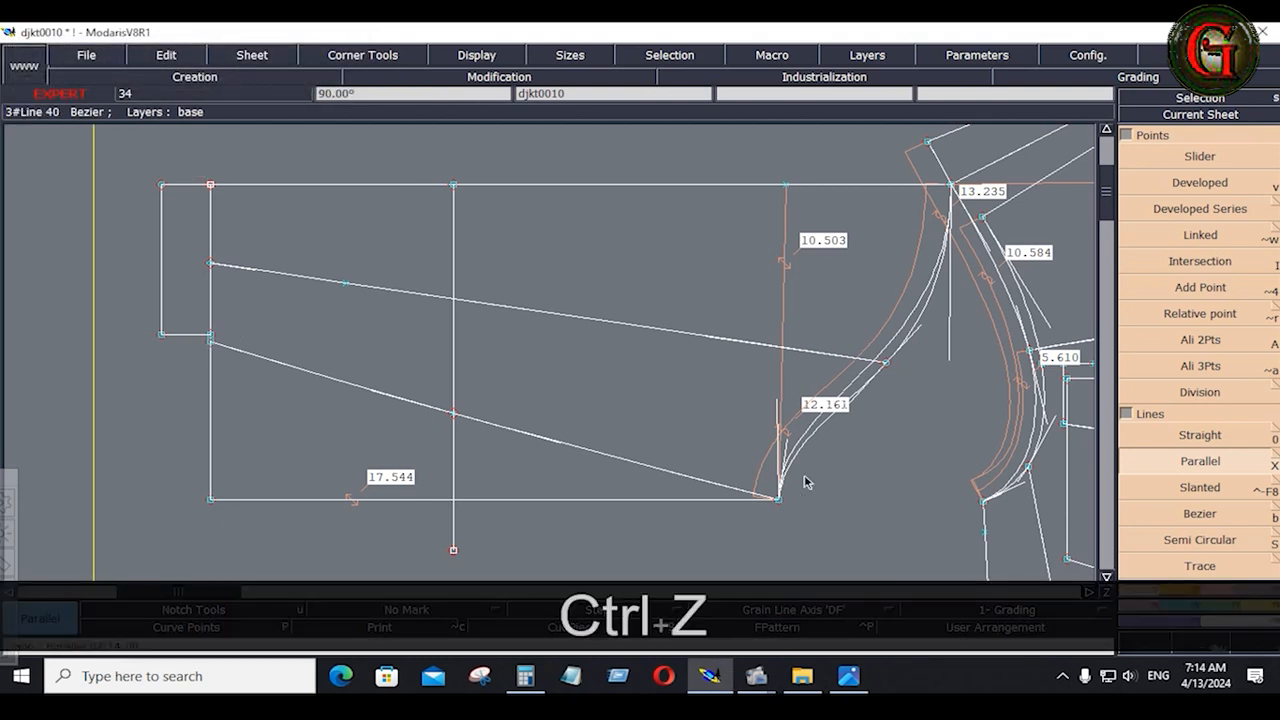
Step: Create a parallel just outside the cuff's underarm end line and adjust the cuff's outer edge to meet it
click(1186, 468)
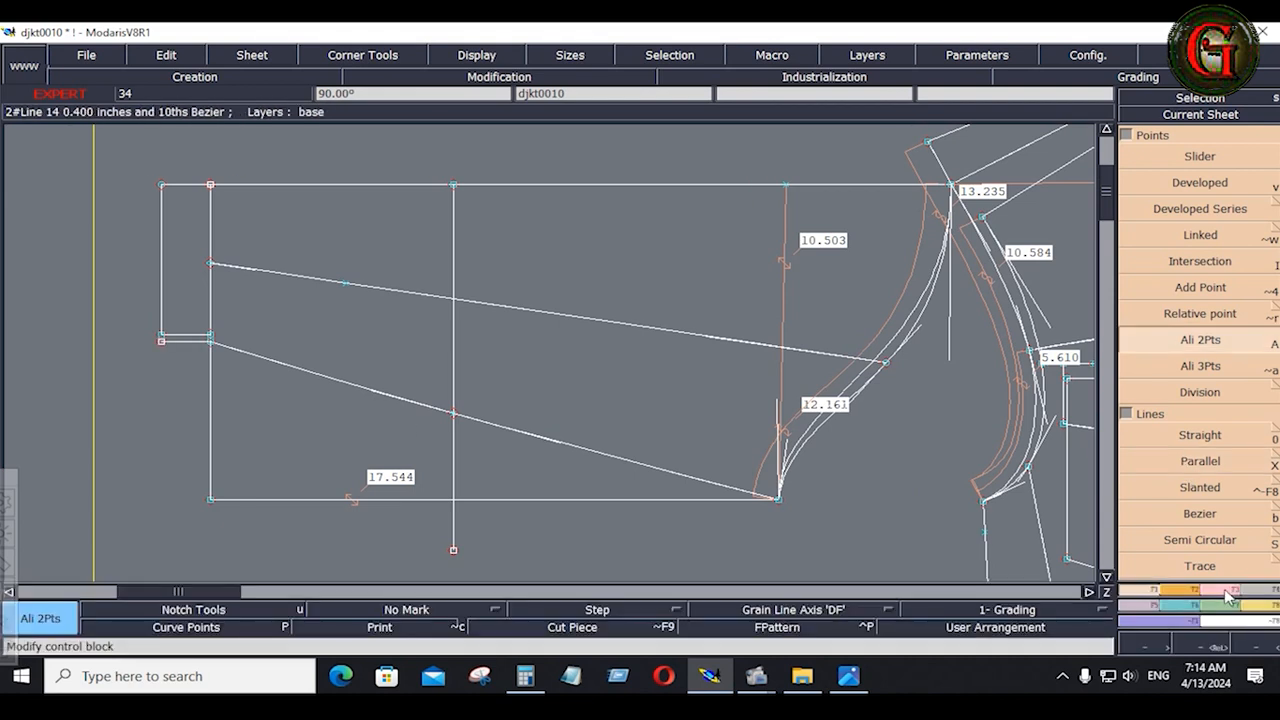
click(1226, 591)
click(1200, 261)
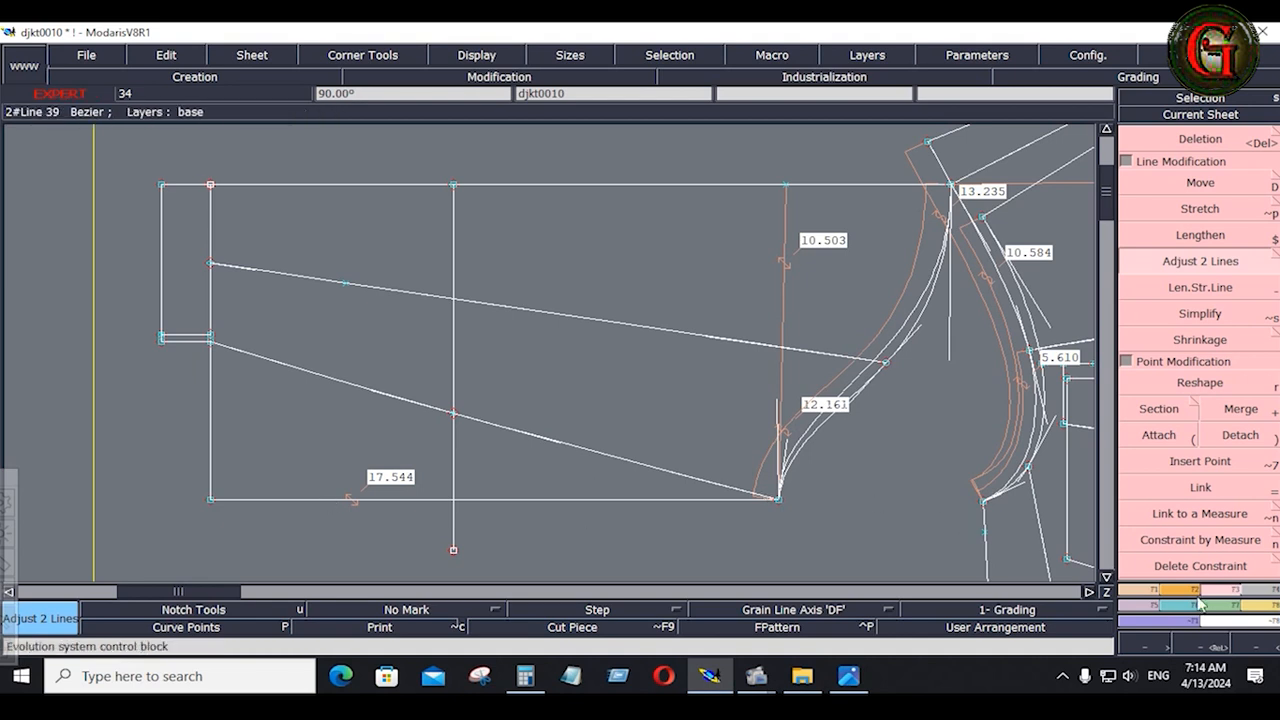
Step: Extract the overarm sleeve panel above the panel seam as a seam piece, including the area up to the outer cap curve
click(1263, 595)
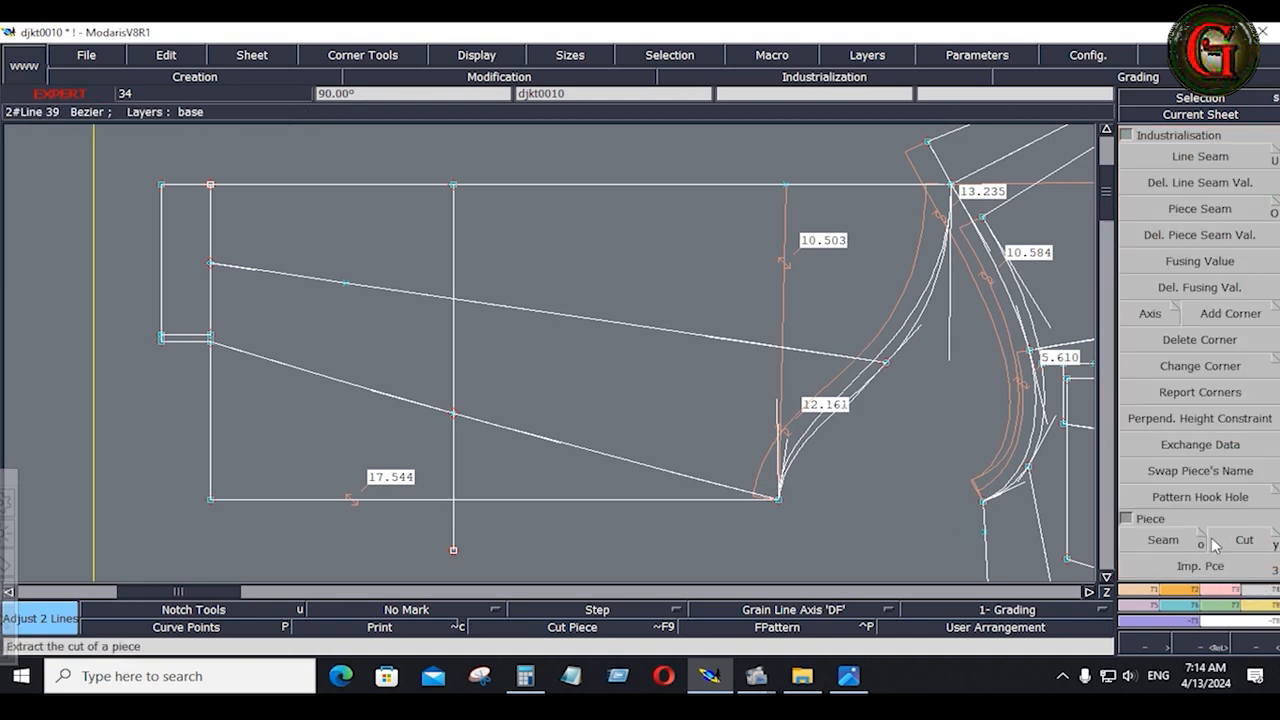
click(1167, 540)
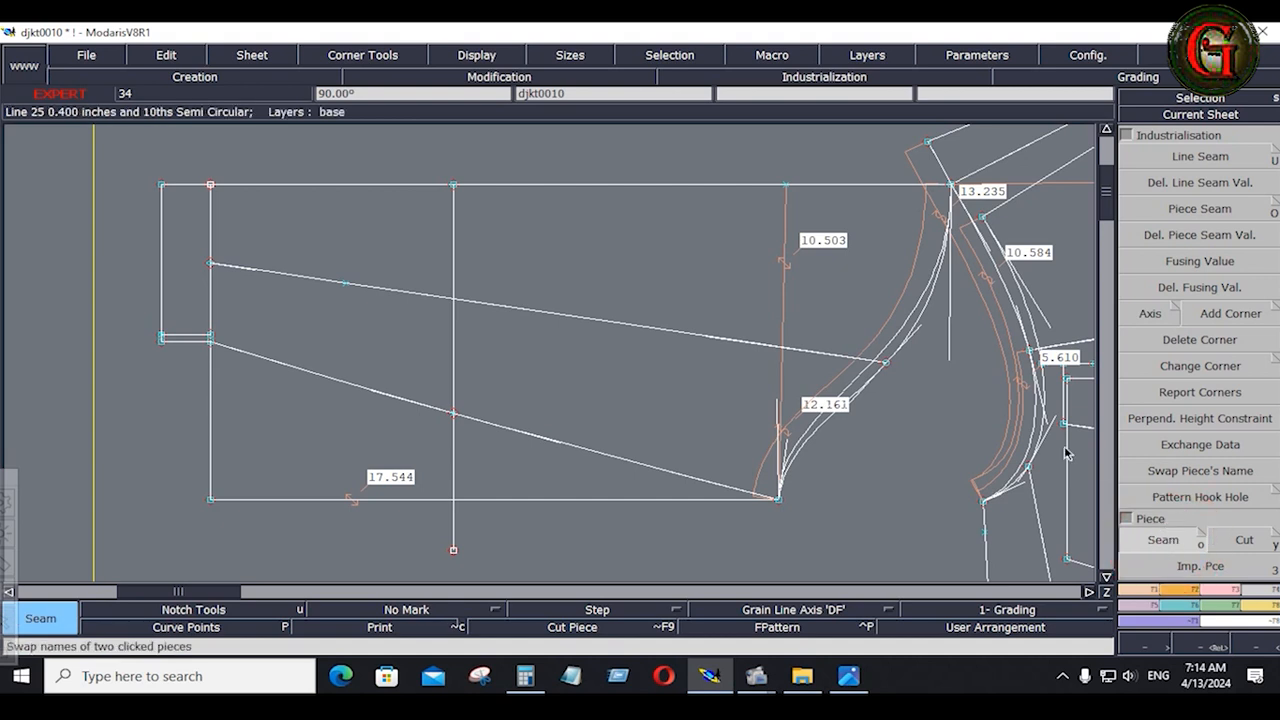
click(391, 266)
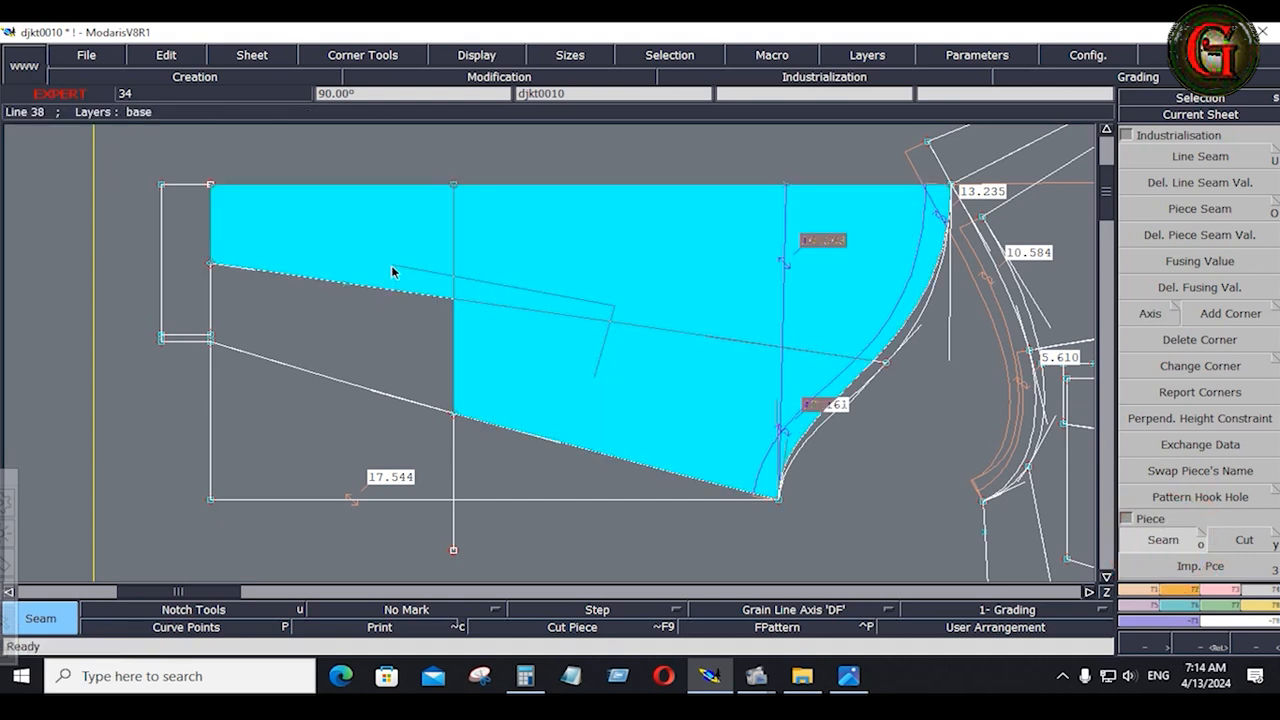
right_click(363, 328)
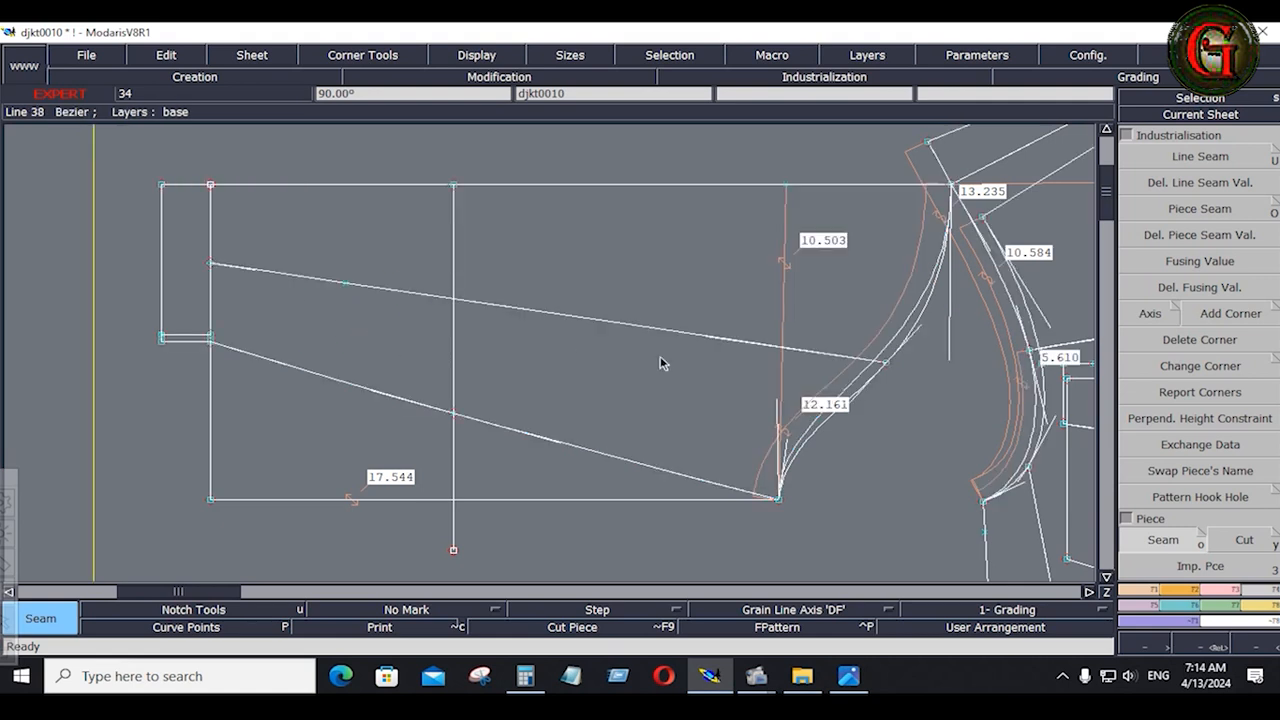
click(296, 237)
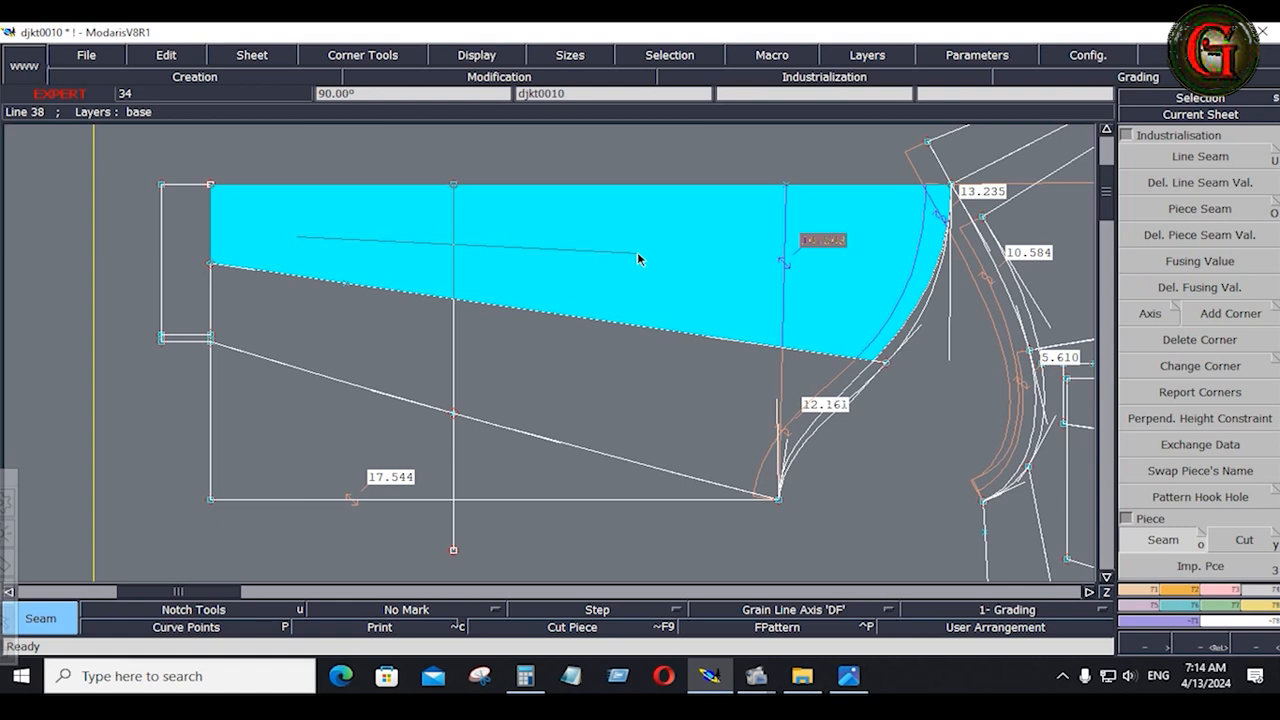
click(906, 330)
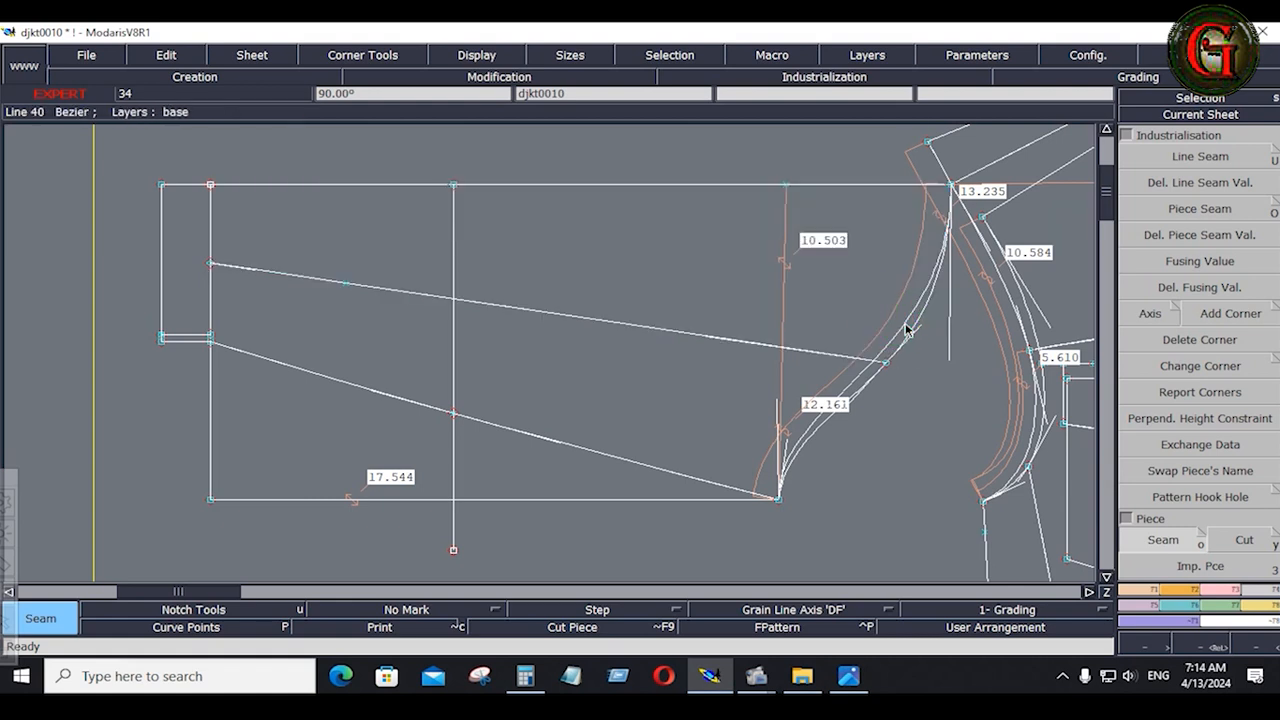
Step: Extract two more seam pieces: the underarm panel below the panel seam, and the cuff with its narrow end strip
click(862, 378)
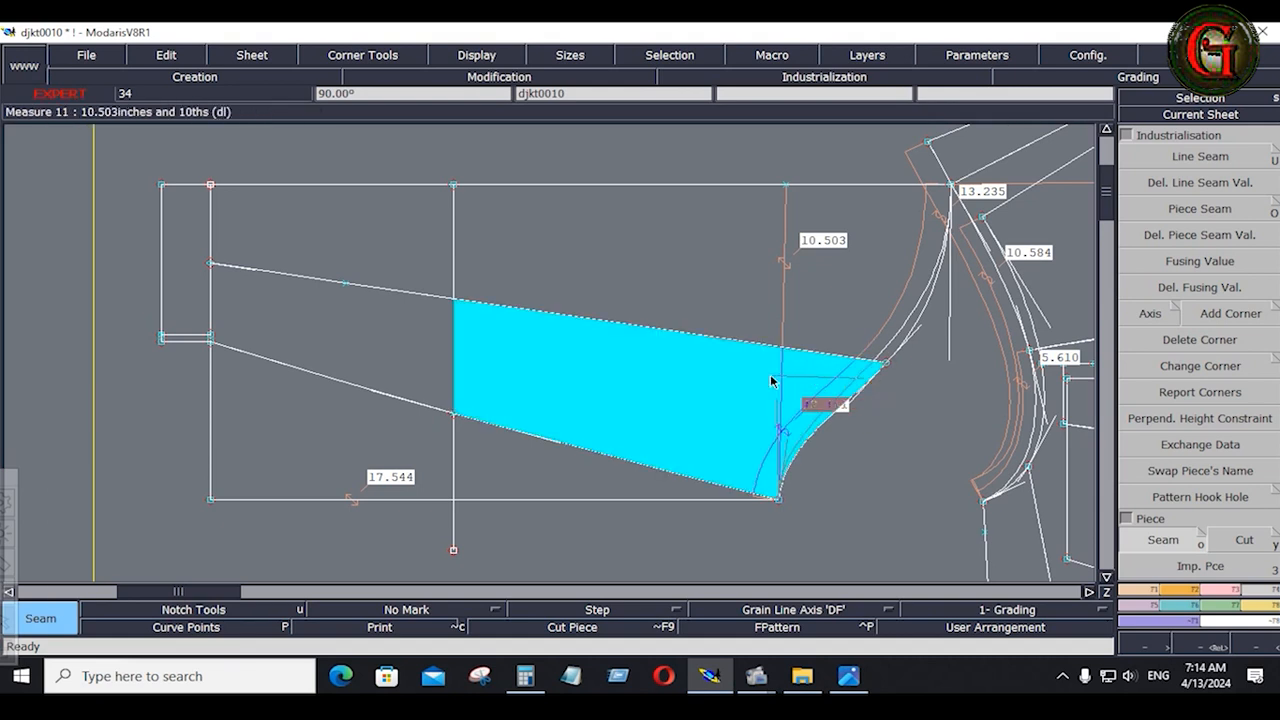
click(401, 338)
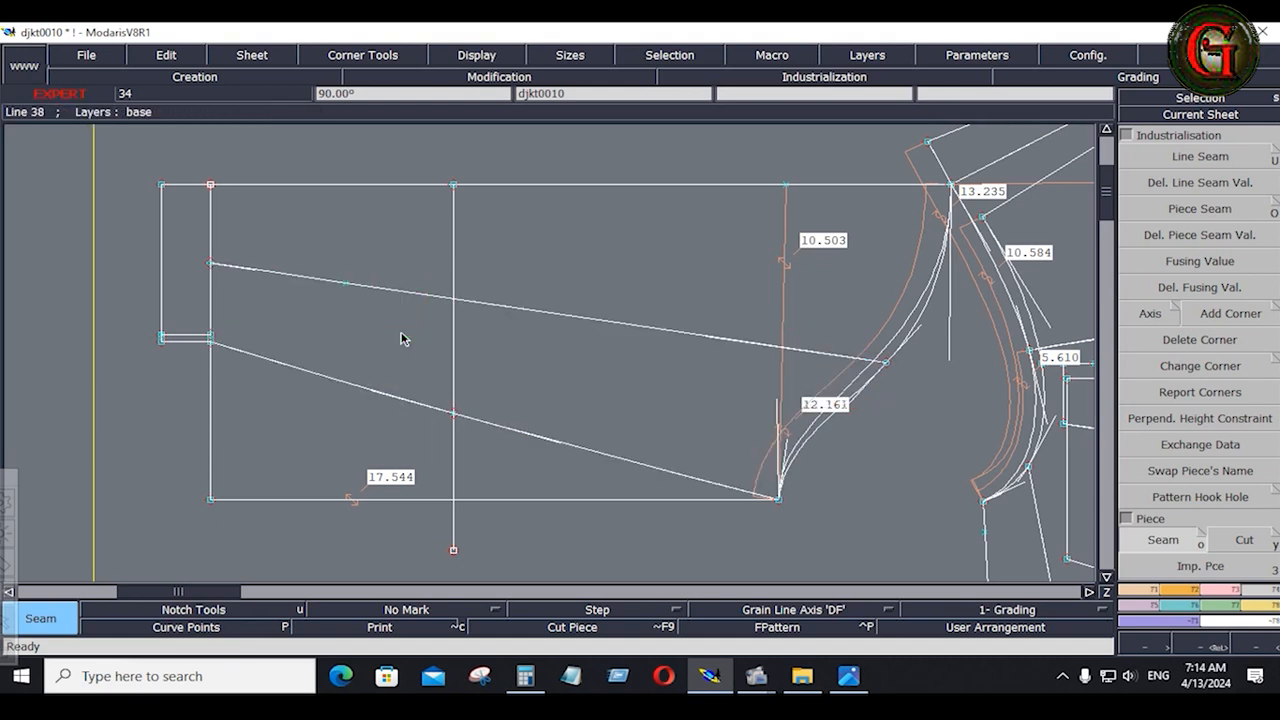
click(180, 199)
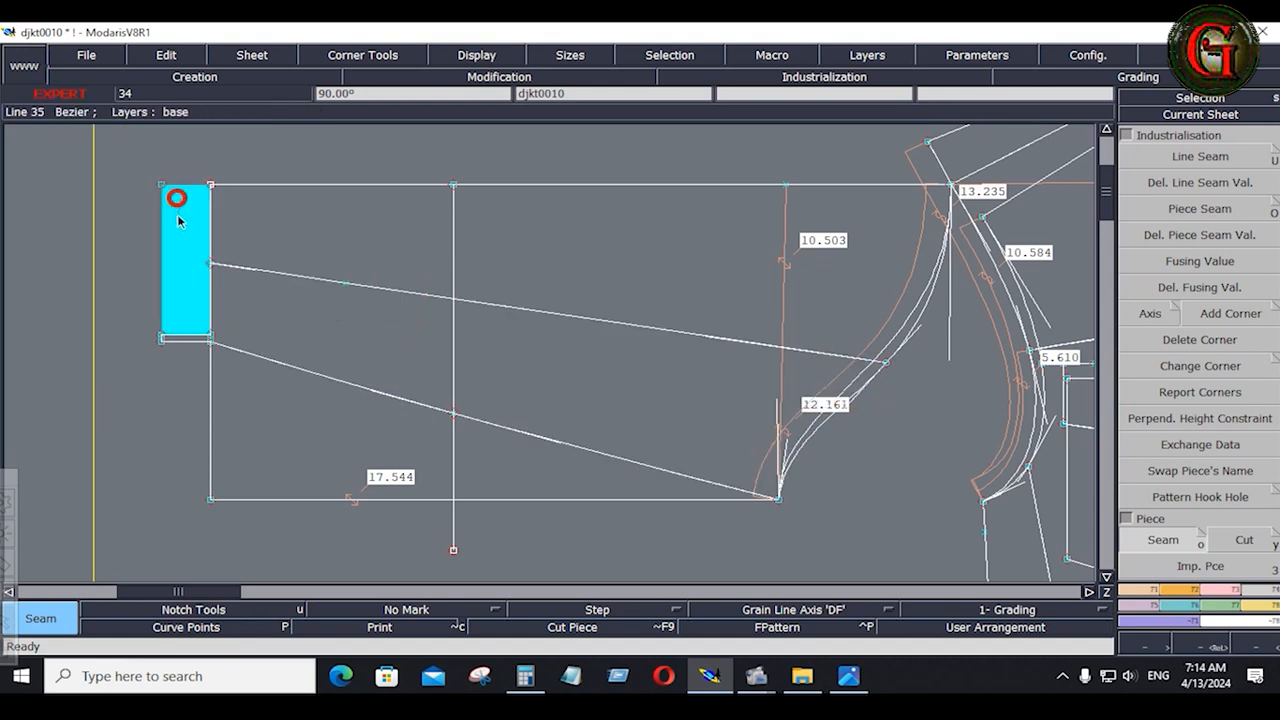
click(197, 341)
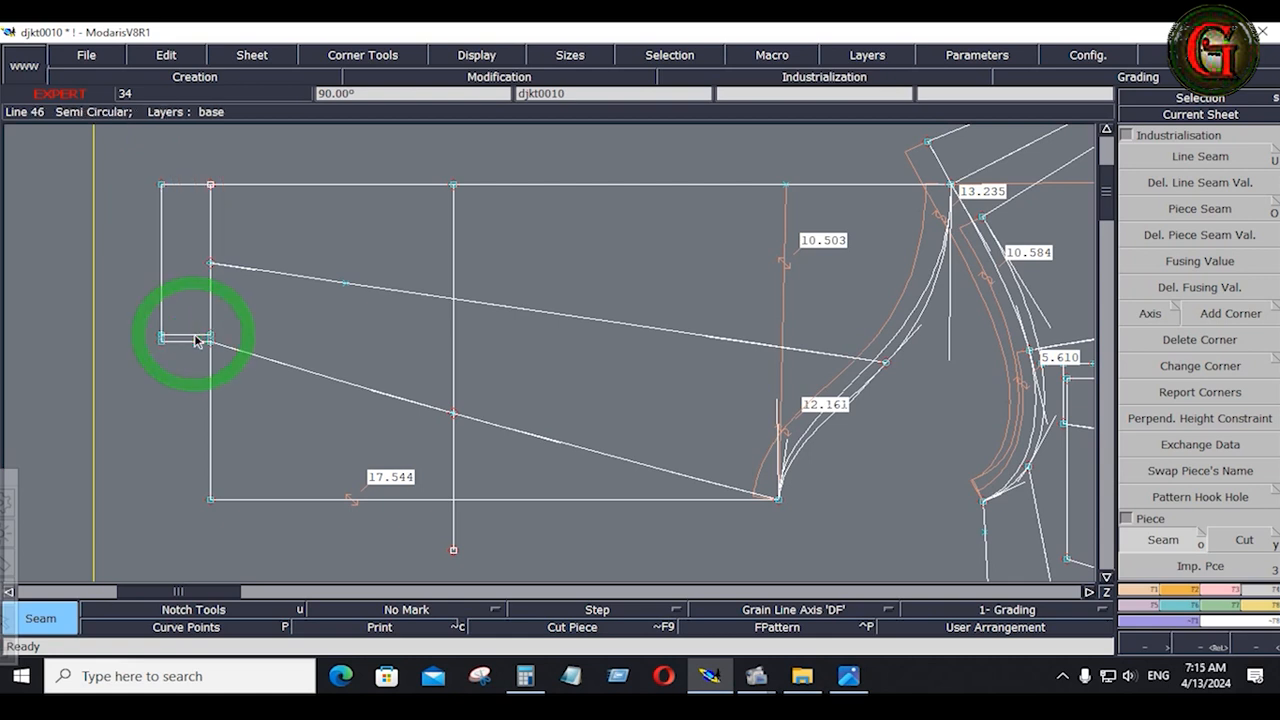
Step: Unfold the extracted cuff piece symmetrically with Sym 2Pts and copy the full-length cuff to a new sheet
key(j)
click(340, 428)
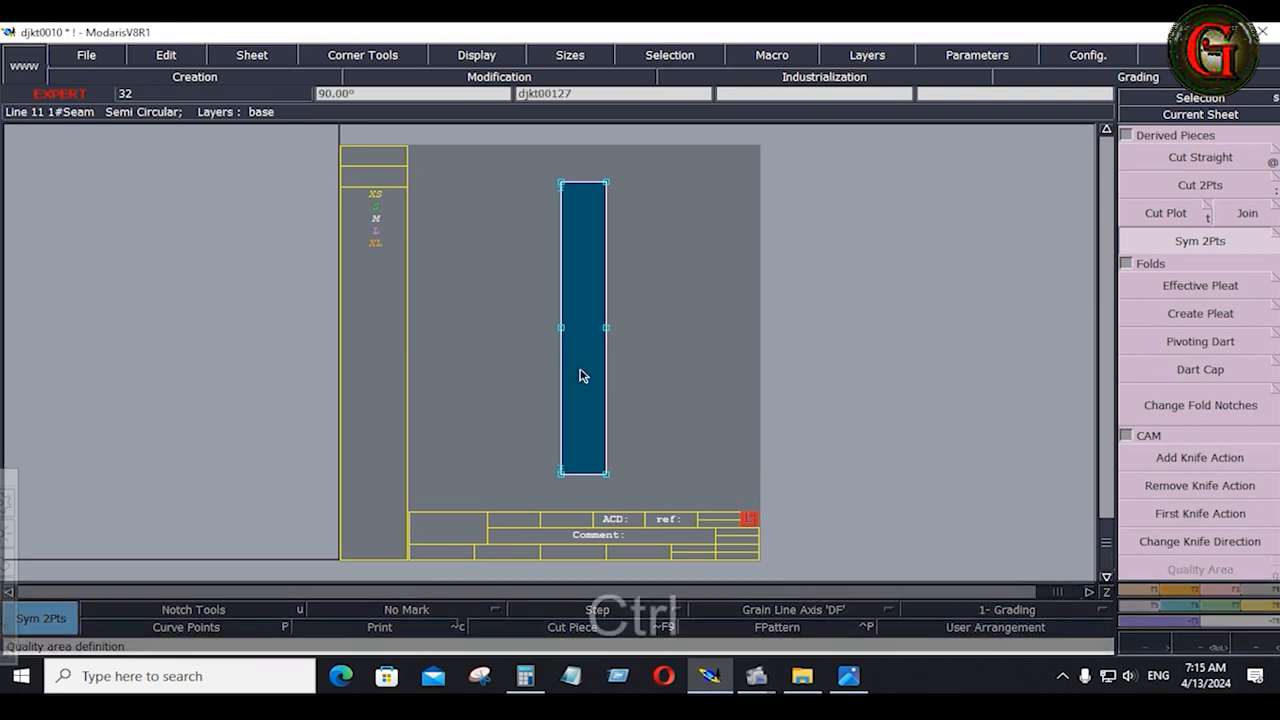
key(ctrl+c)
click(914, 384)
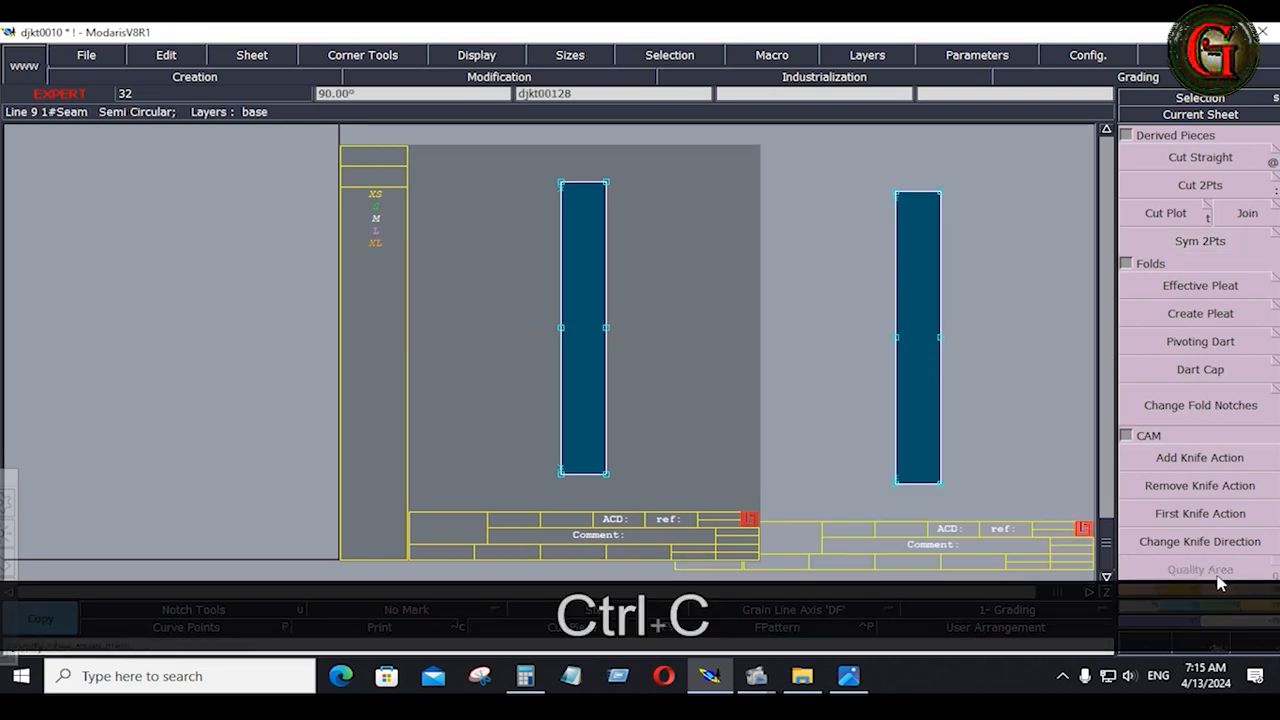
click(1252, 587)
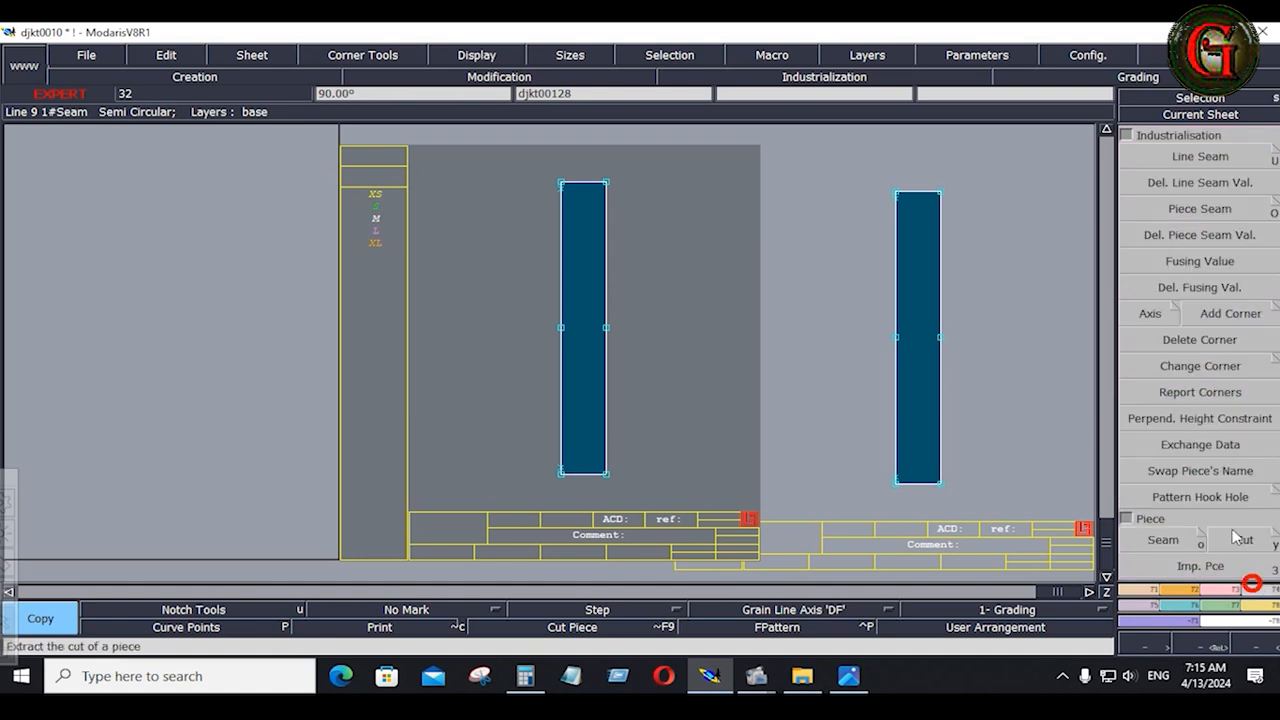
Step: Apply a 0.4-inch line seam allowance to all edges of the copied cuff piece
click(1188, 153)
drag(834, 157, 982, 508)
click(942, 440)
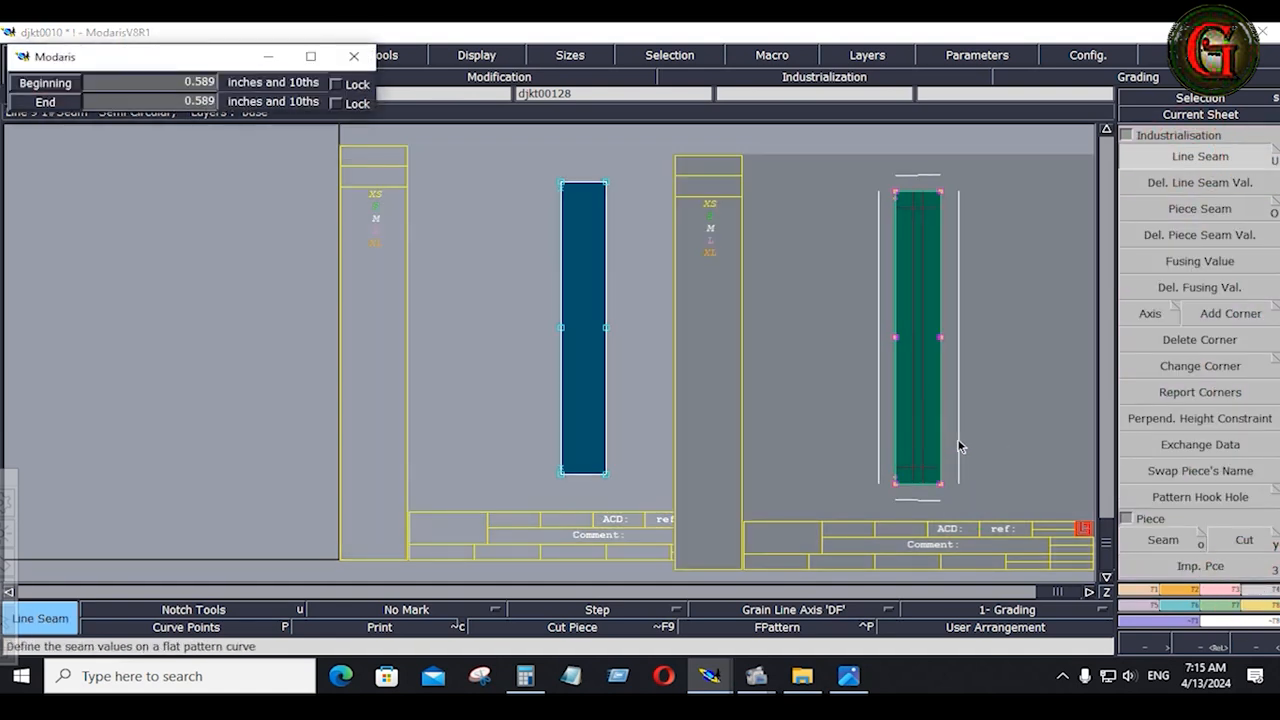
key(Down)
key(Down)
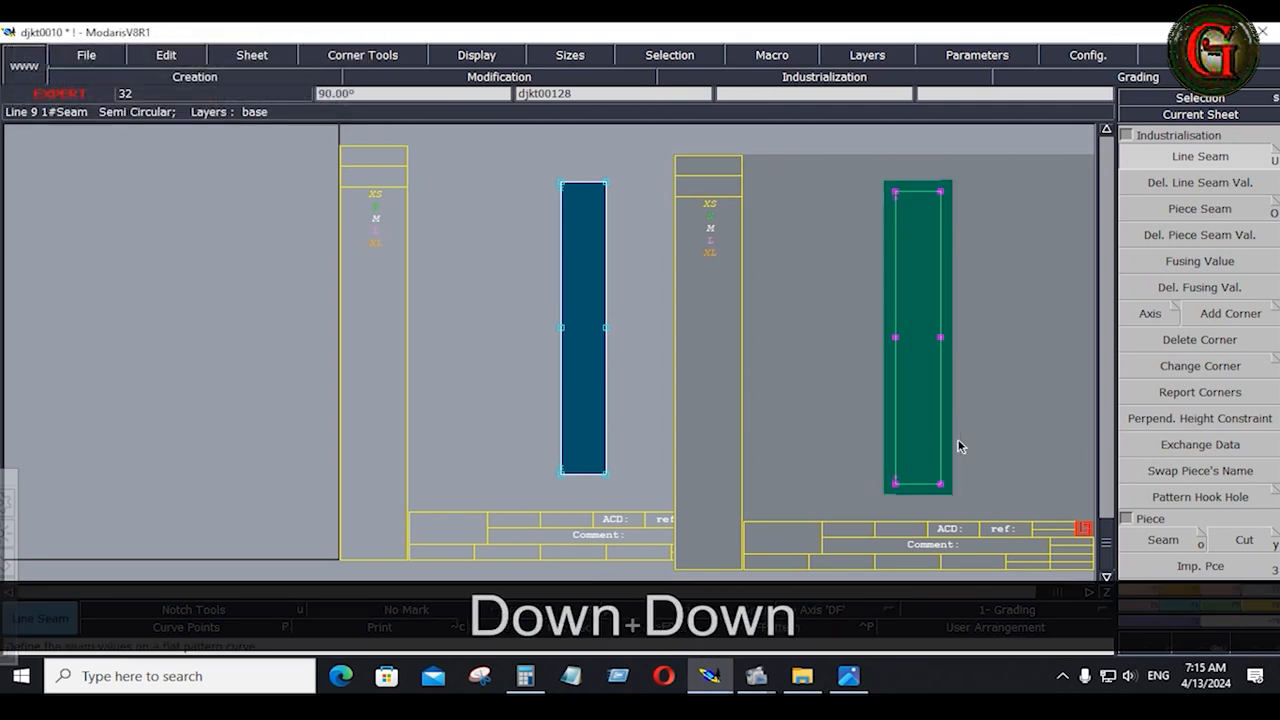
Step: Check the cuff detail in the spec sheet image and unfold the seamed cuff along its long edge with Sym 2Pts in Modaris
click(848, 677)
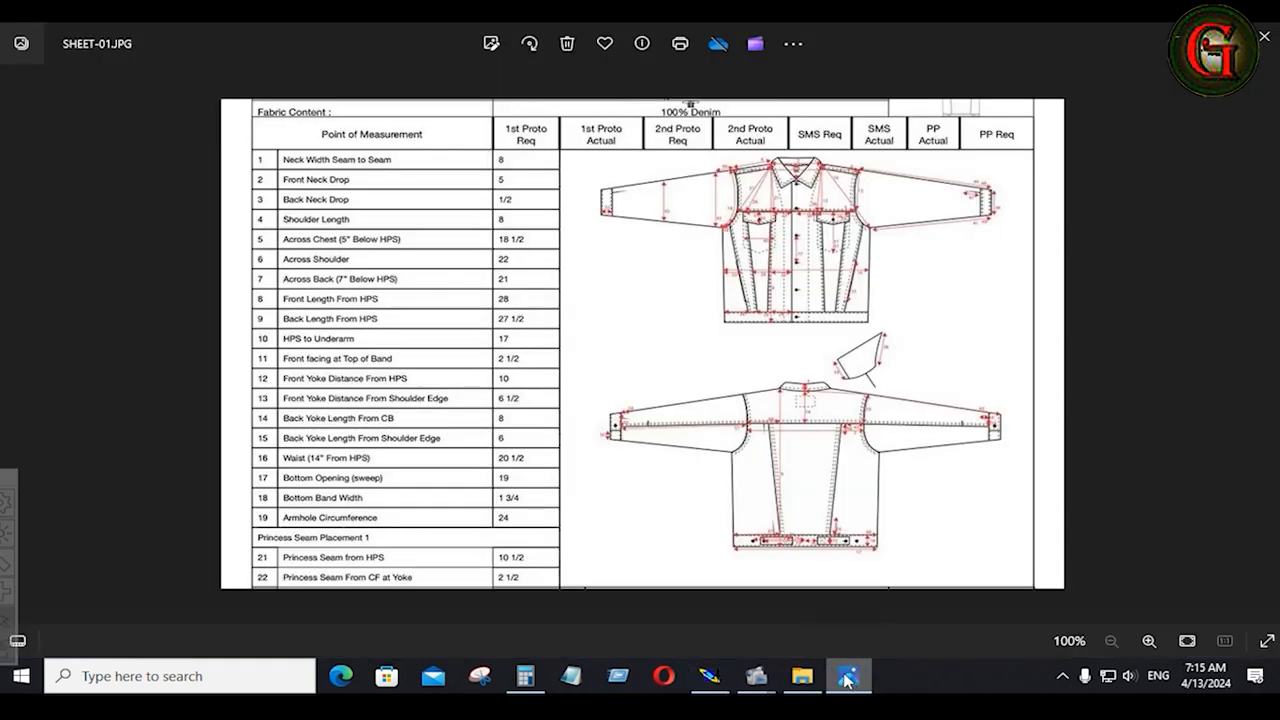
scroll(628, 445, up, 10)
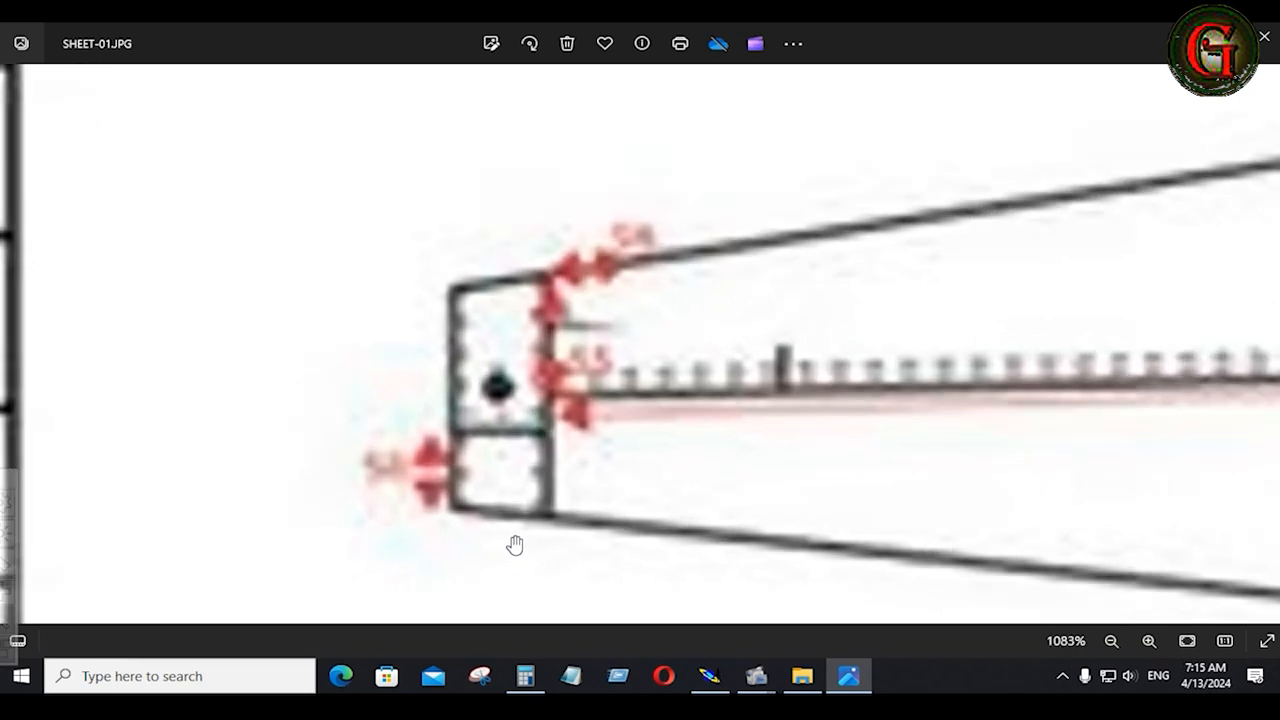
scroll(515, 545, down, 7)
scroll(519, 540, down, 2)
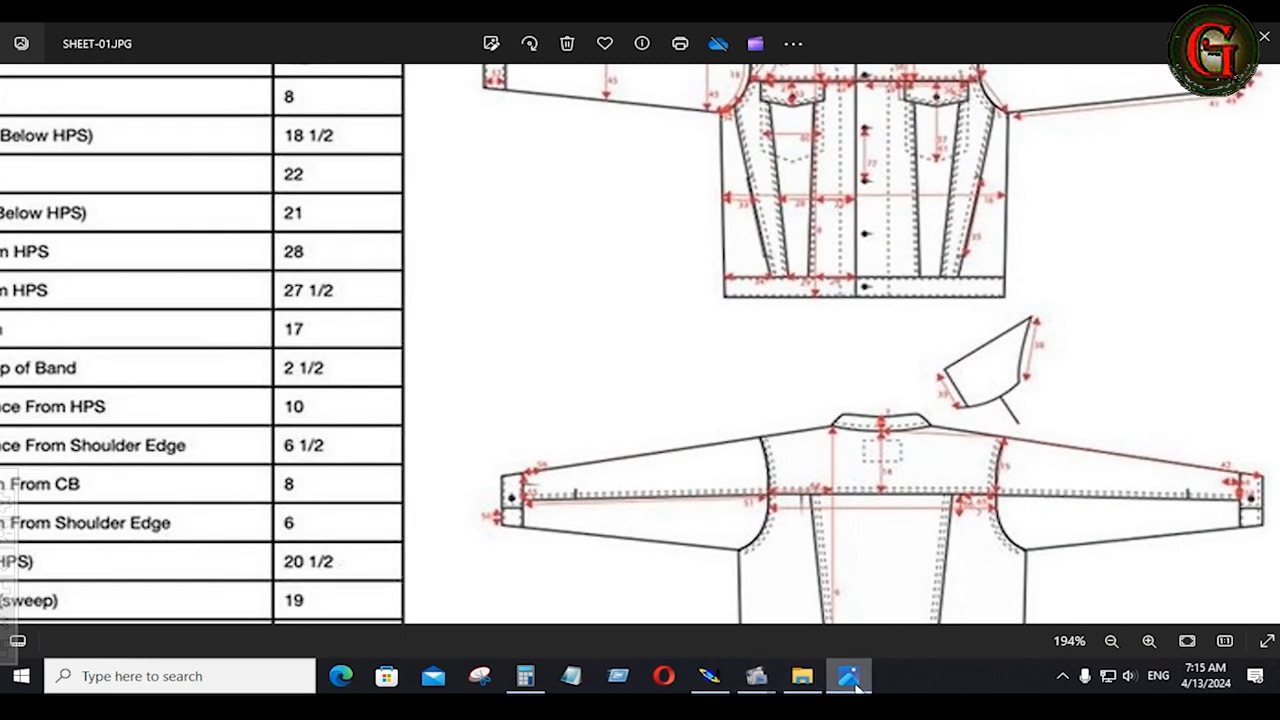
click(709, 676)
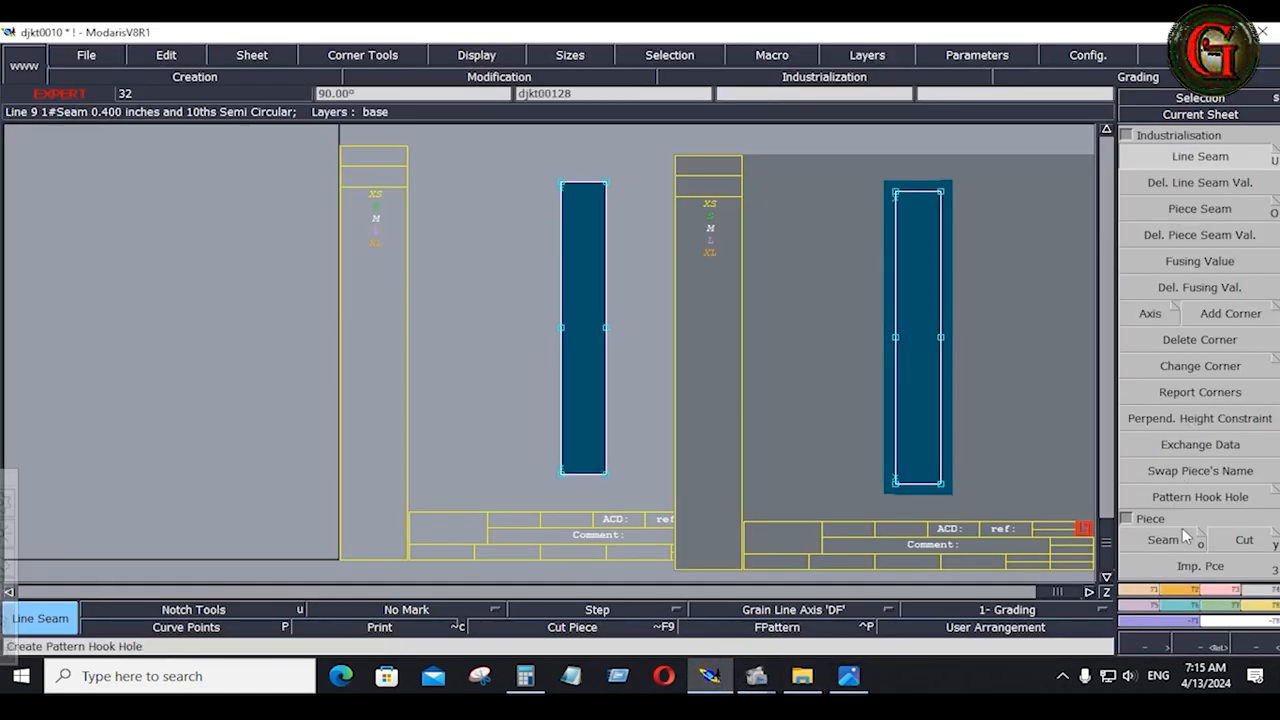
scroll(1193, 316, down, 5)
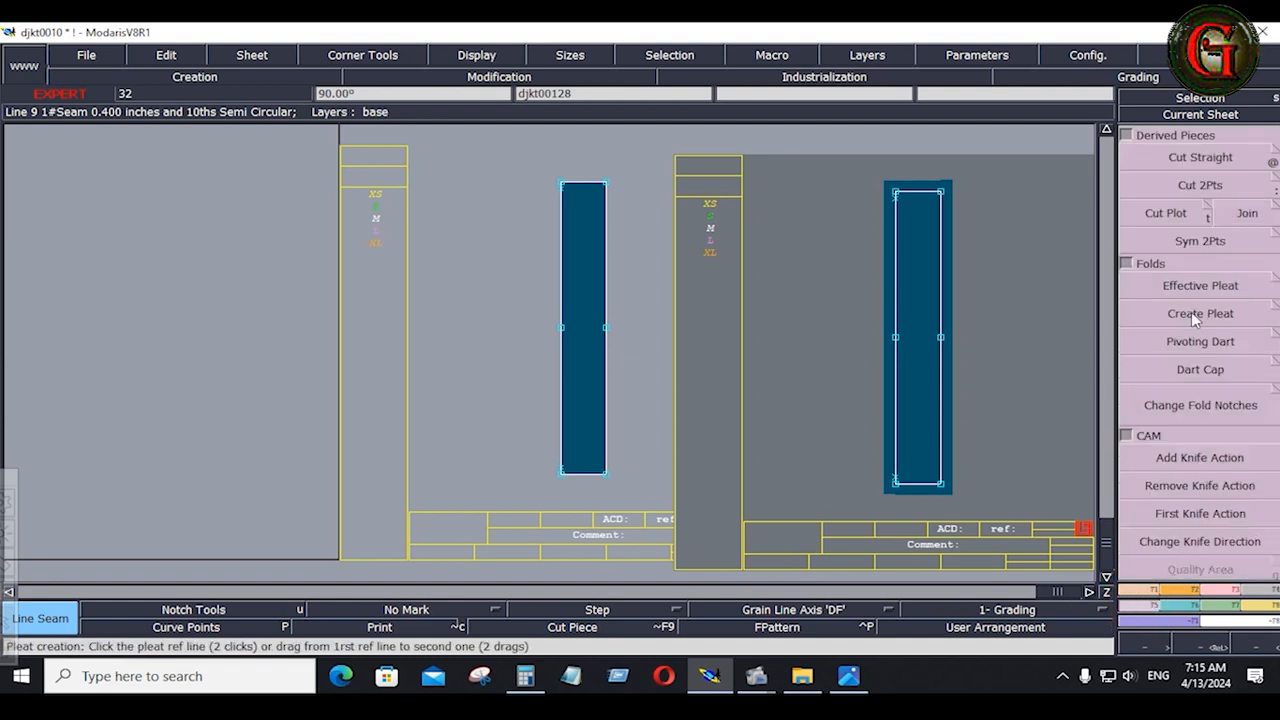
click(1222, 241)
ctrl+click(895, 192)
ctrl+click(896, 483)
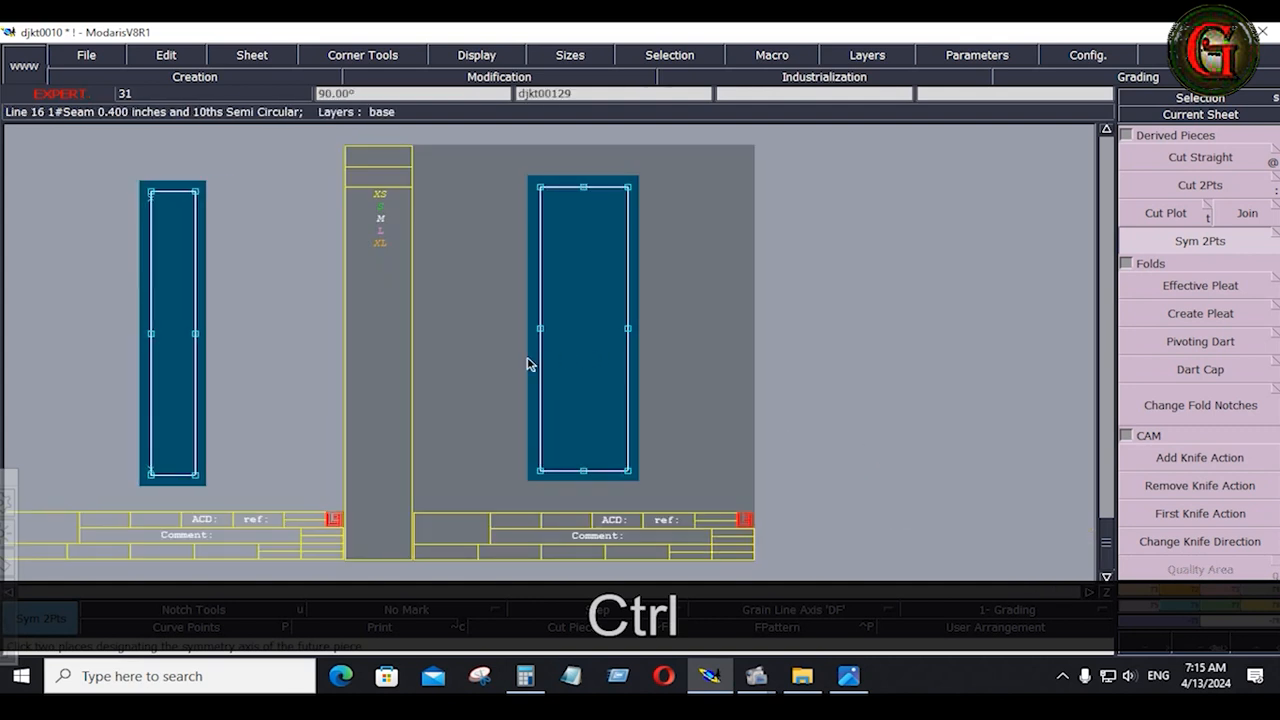
Step: Delete the half-width seamed cuff and the short original cuff sheets, then rearrange the remaining sheets
key(ctrl+j)
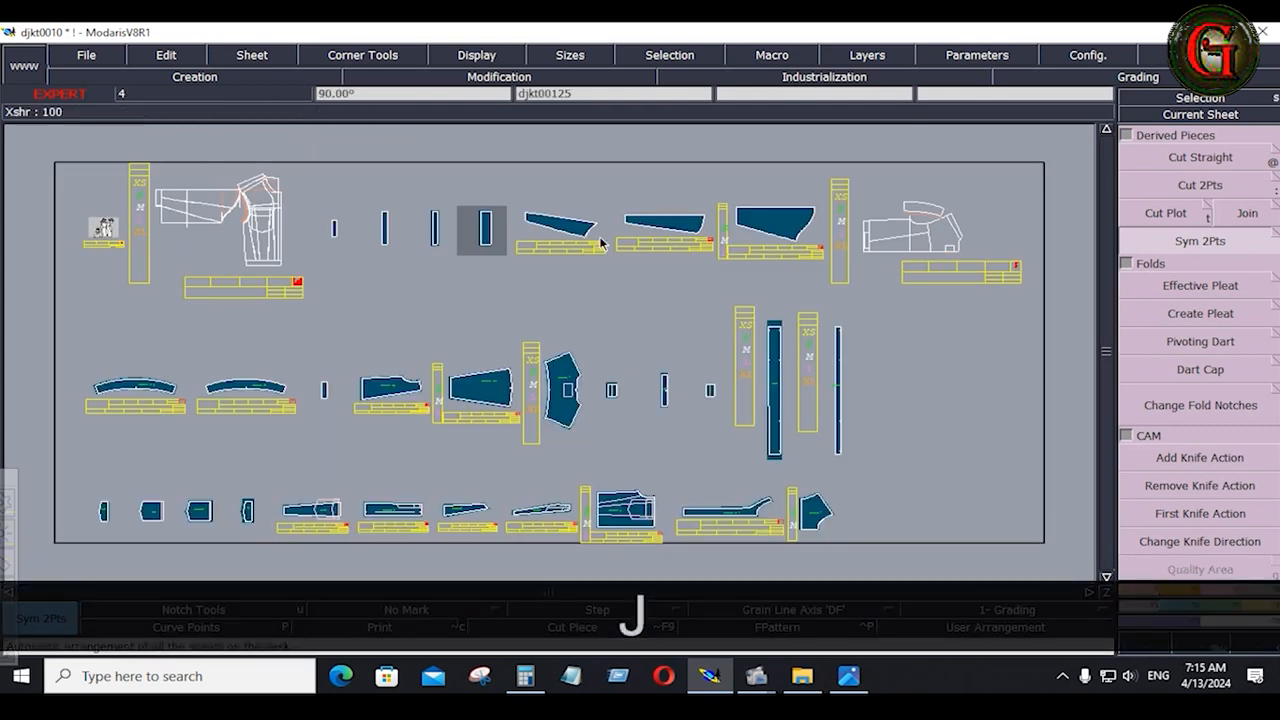
key(shift+z)
click(434, 222)
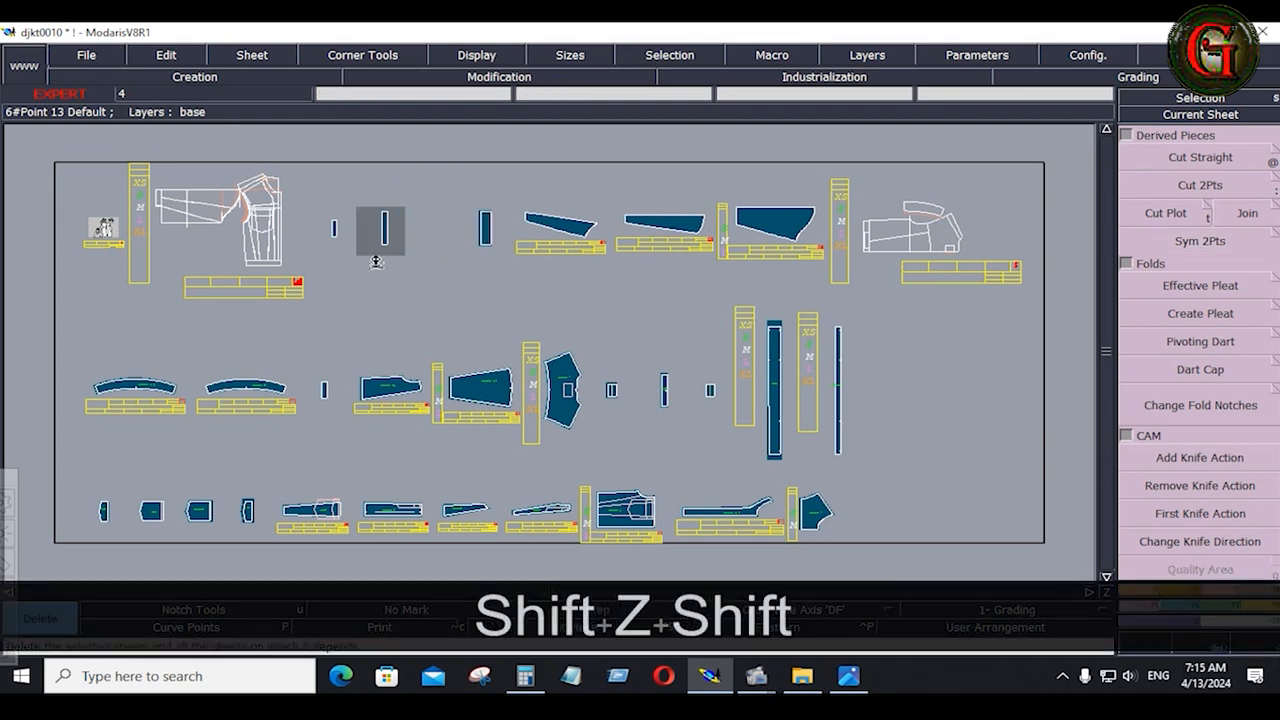
click(332, 232)
key(Return)
drag(333, 185, 525, 262)
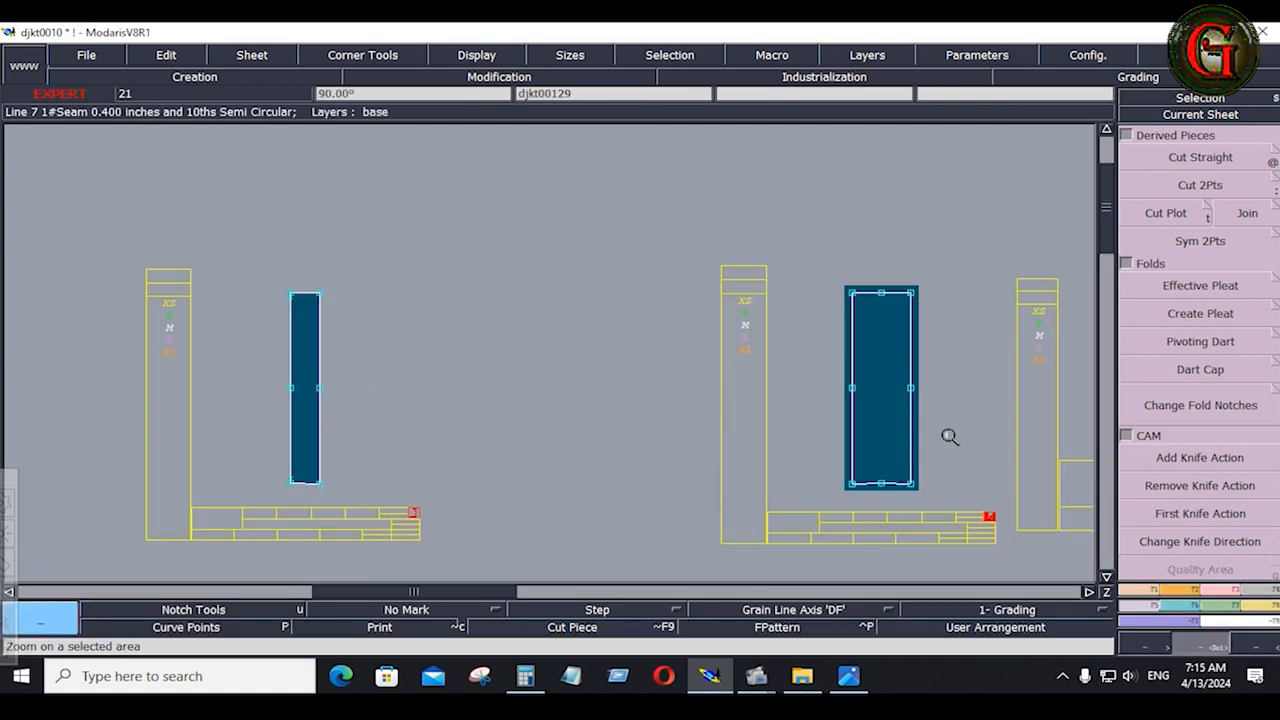
click(1186, 591)
key(j)
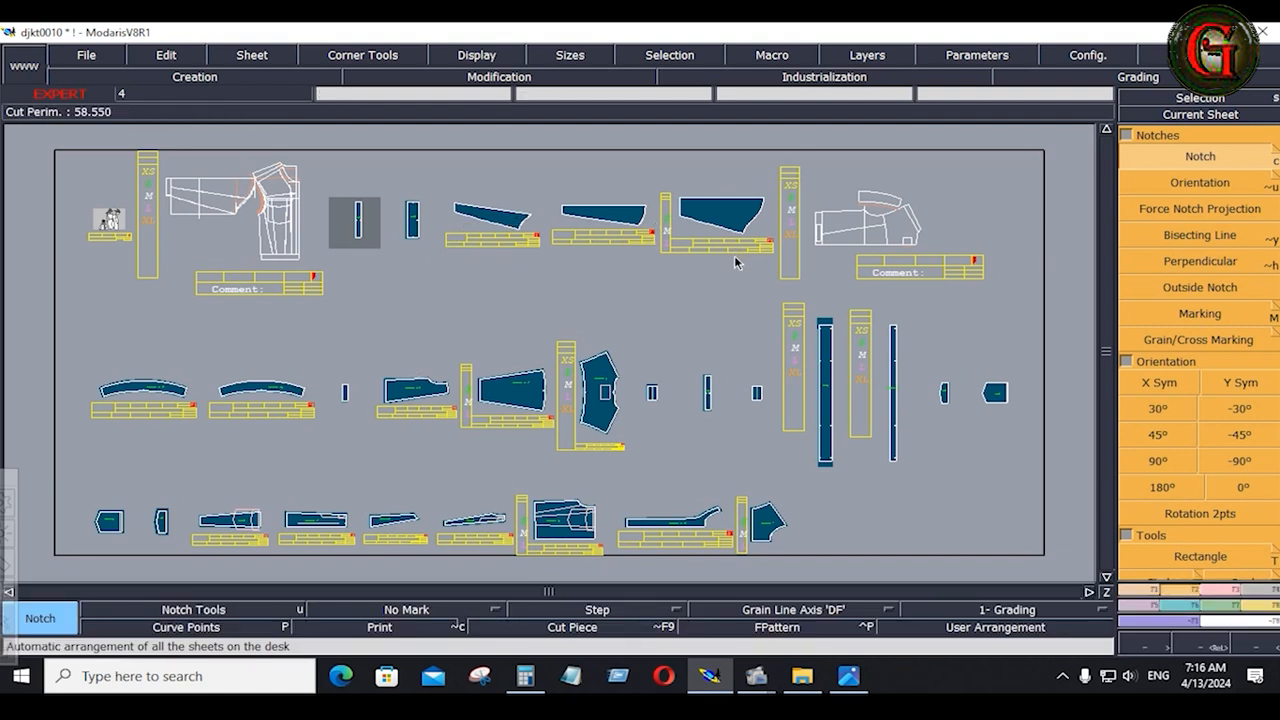
Step: Select the three sleeve panel sheets and display only those on the desk
key(shift+i)
click(723, 214)
click(624, 215)
click(513, 228)
right_click(503, 297)
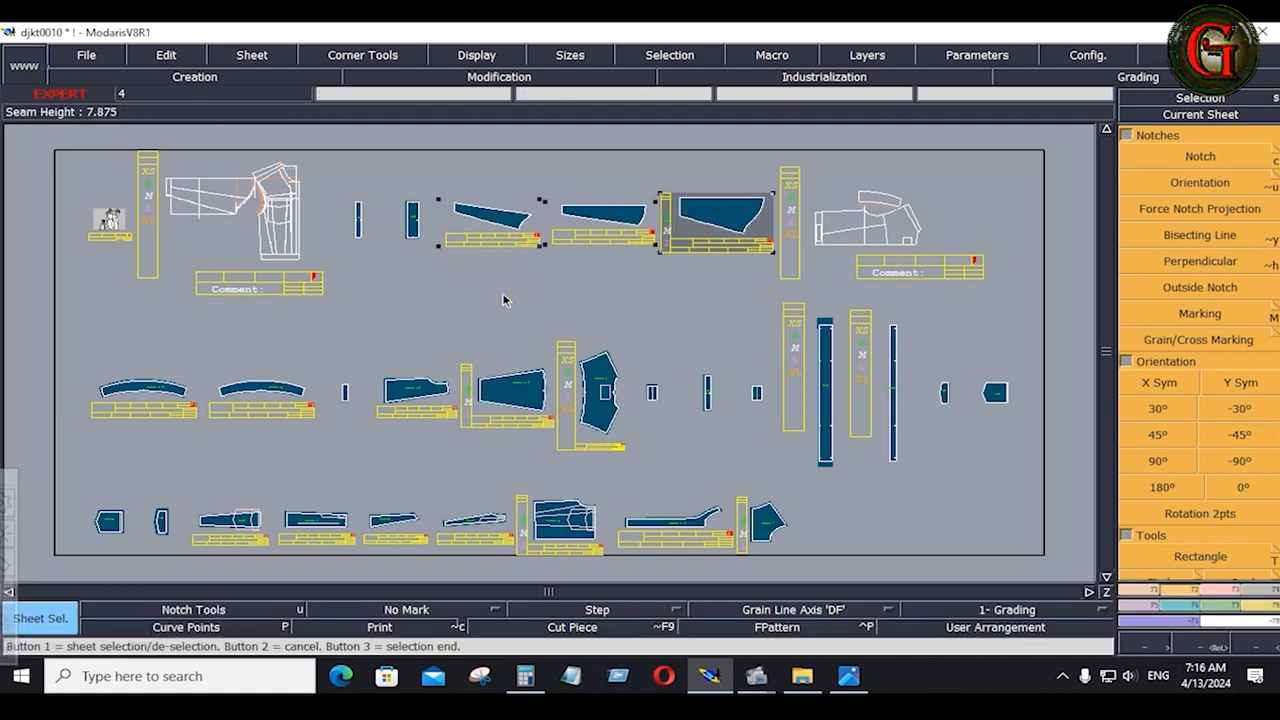
key(KP_7)
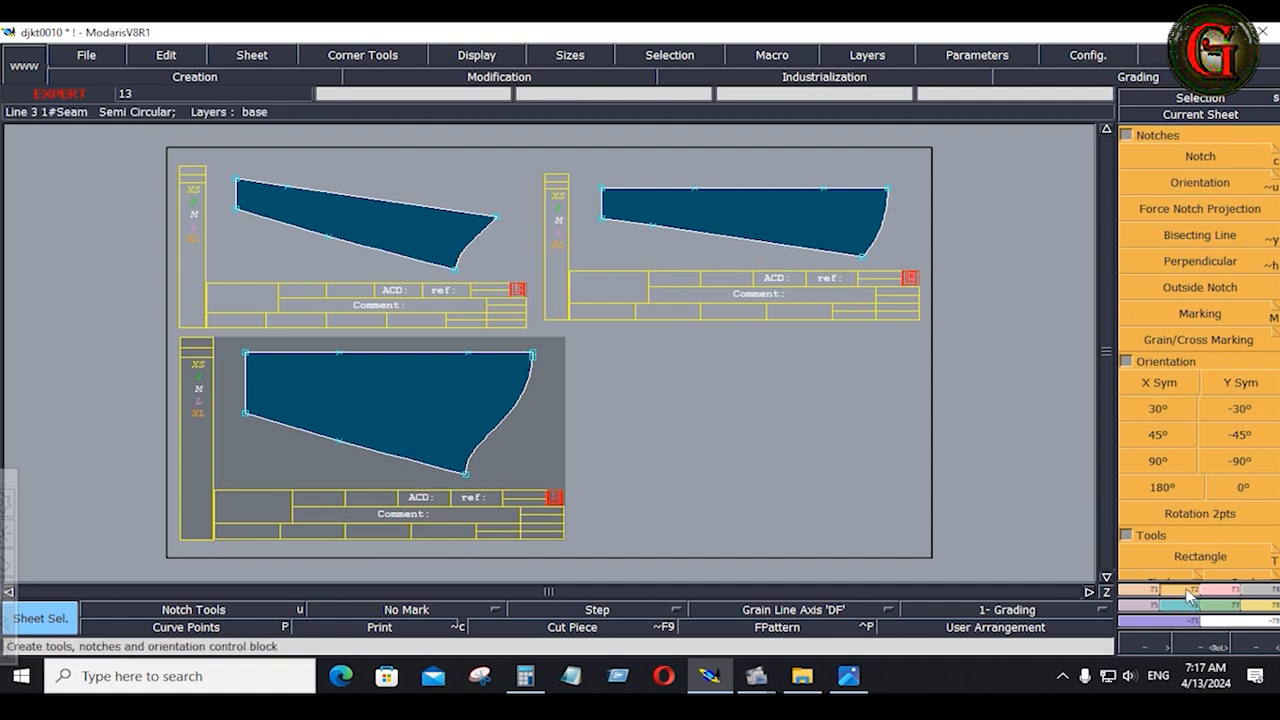
Step: Flip the widest sleeve panel with X Sym and marry it to the narrower straight-edged panel along their common panel seam
click(1162, 382)
key(m)
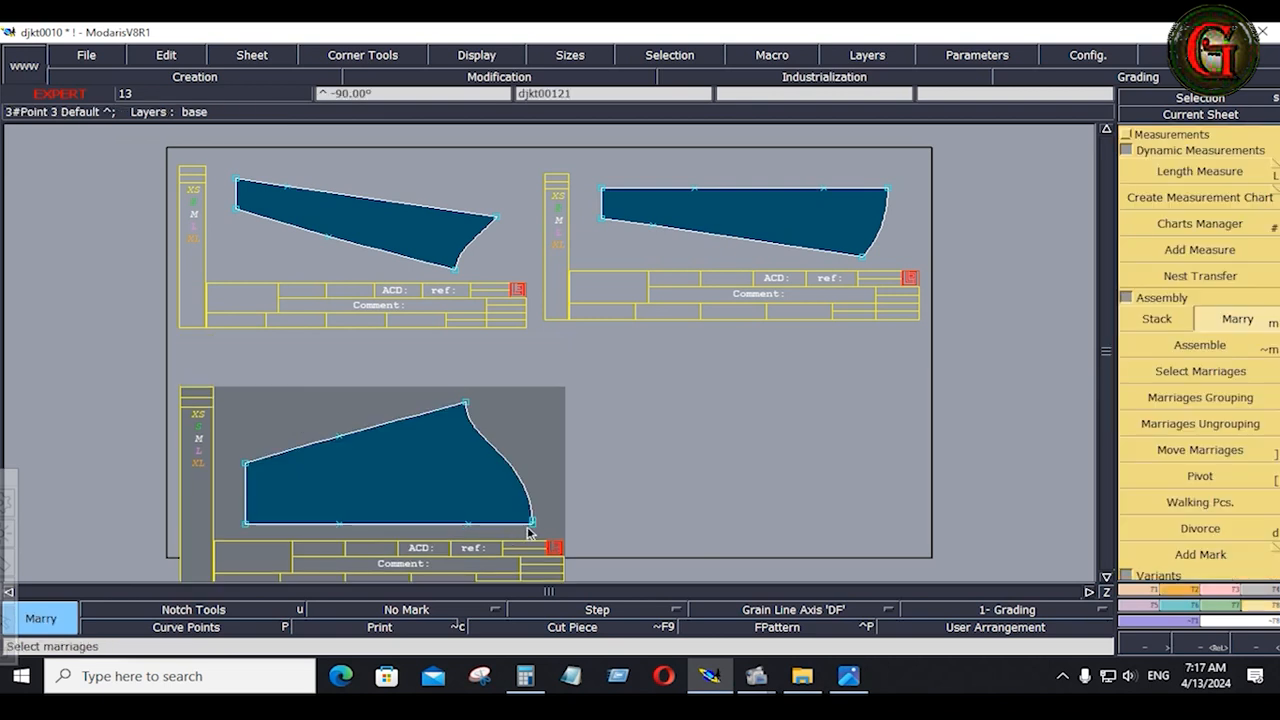
click(531, 524)
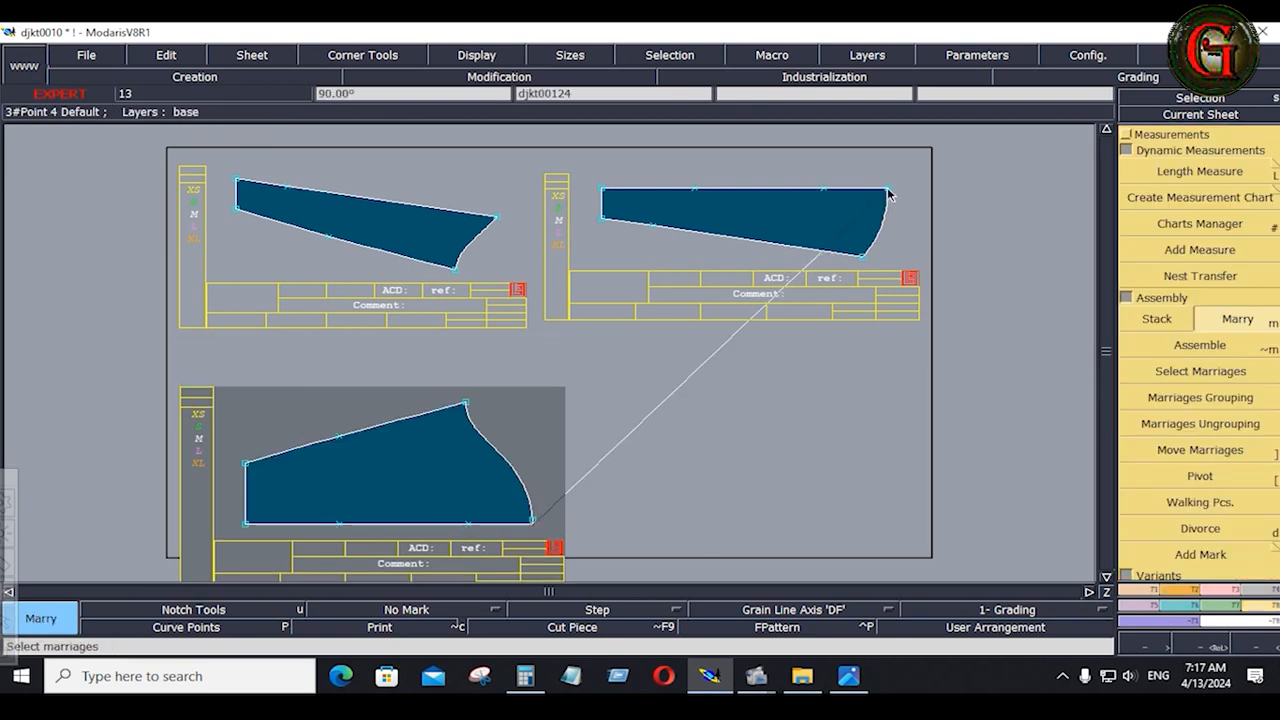
click(887, 192)
key(Home)
key(Return)
Step: Merge the cap curve segments just above the panel seam and delete the extra point there
drag(723, 312, 812, 400)
key(shift+equal)
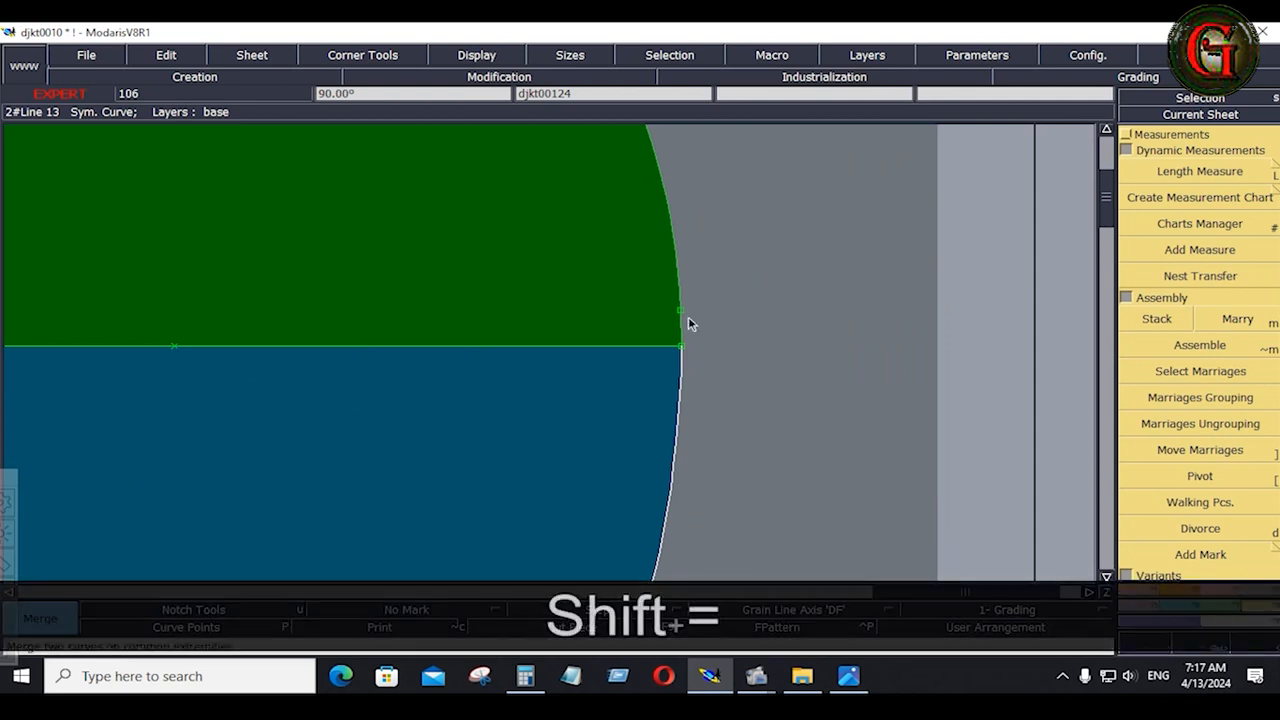
key(Delete)
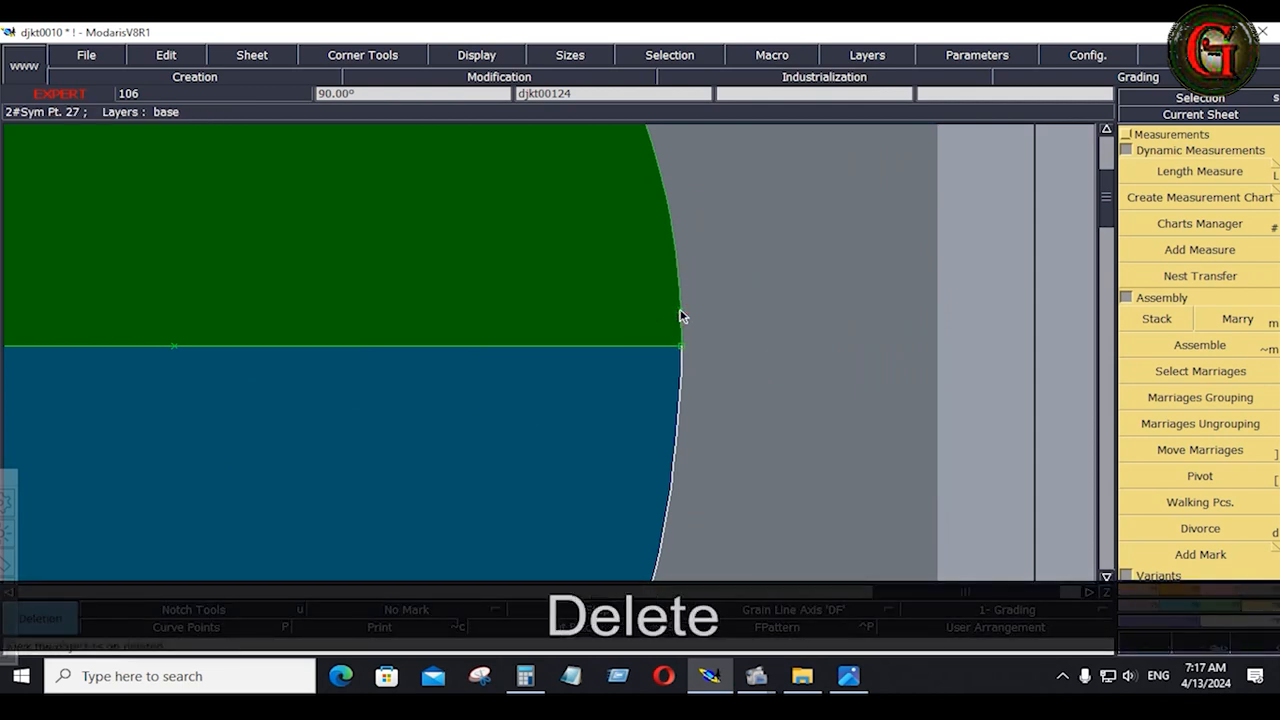
key(Home)
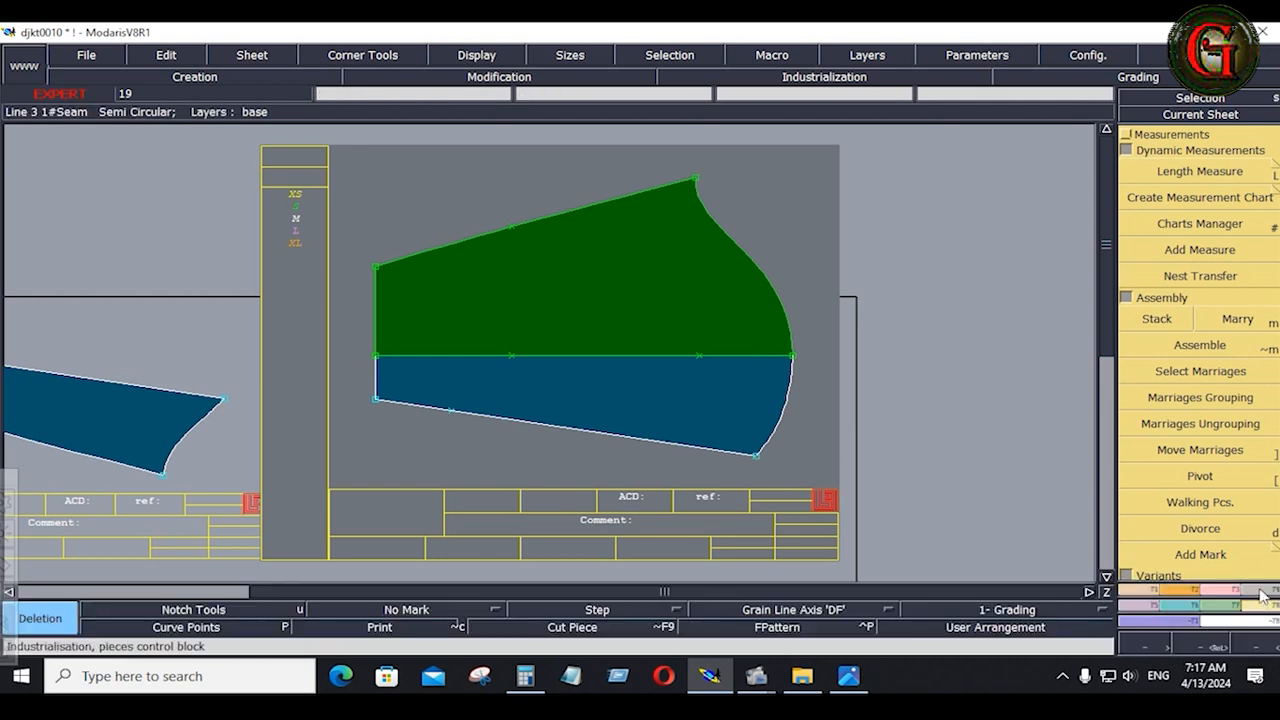
Step: Extract the two married sleeve panels together as one seam piece and rearrange the sheets
click(1262, 596)
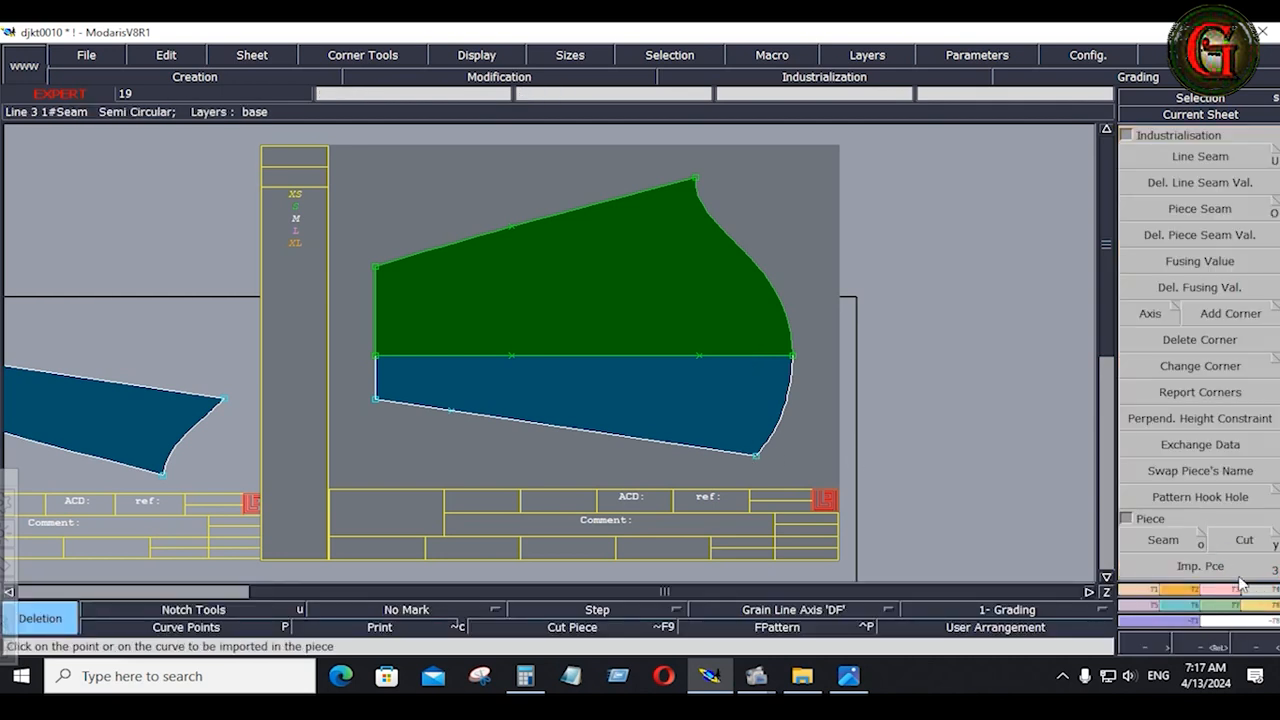
click(1163, 540)
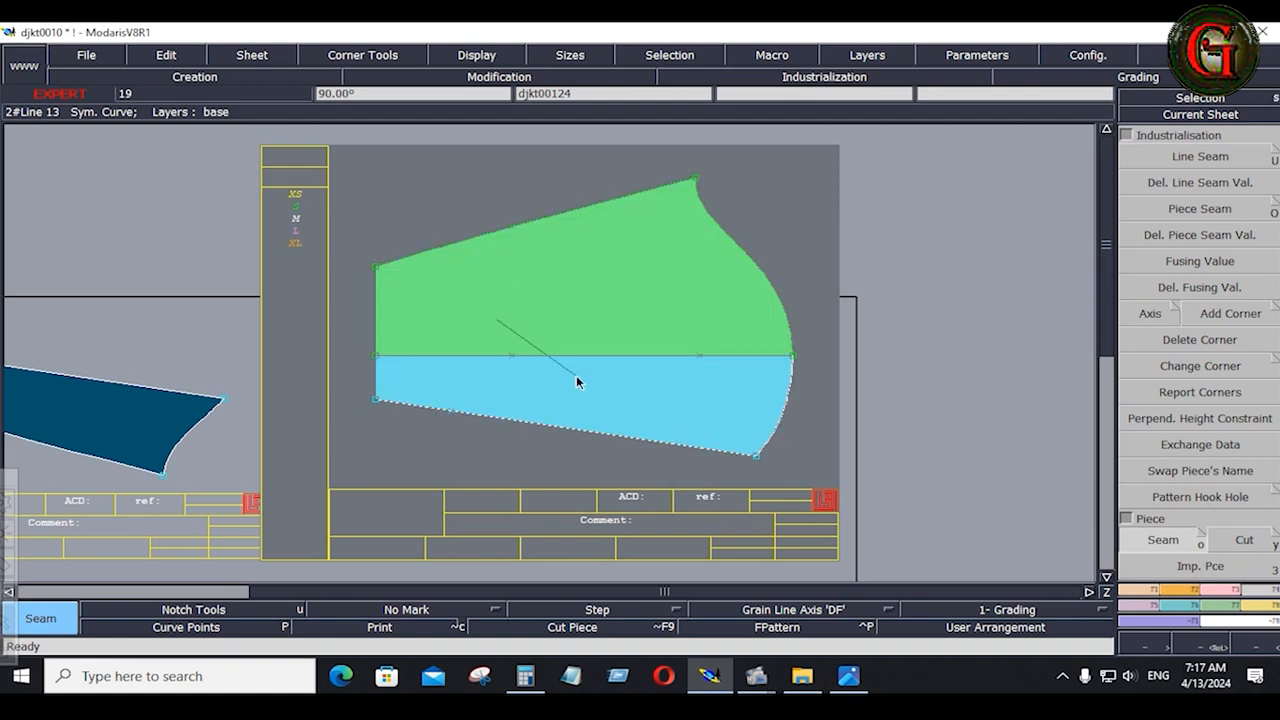
click(576, 376)
key(j)
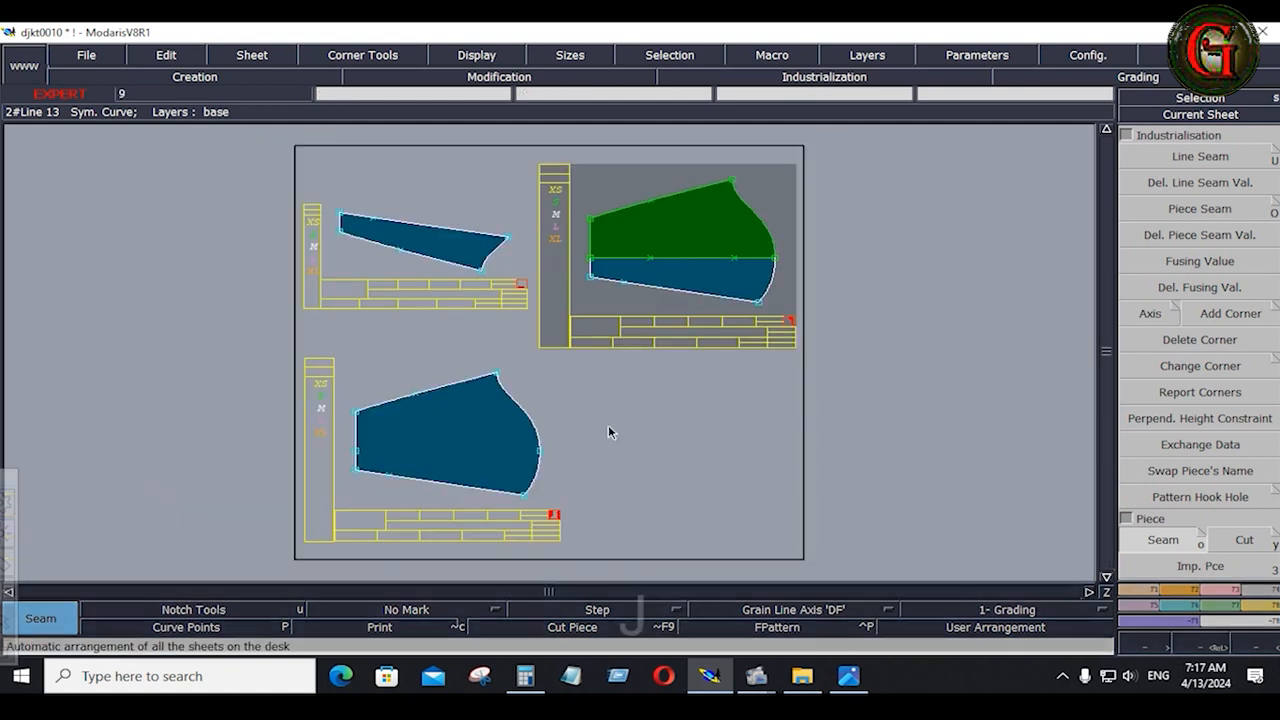
Step: Delete the sheet holding the married panels and fit the combined sleeve piece in view
key(shift)
shift+click(722, 285)
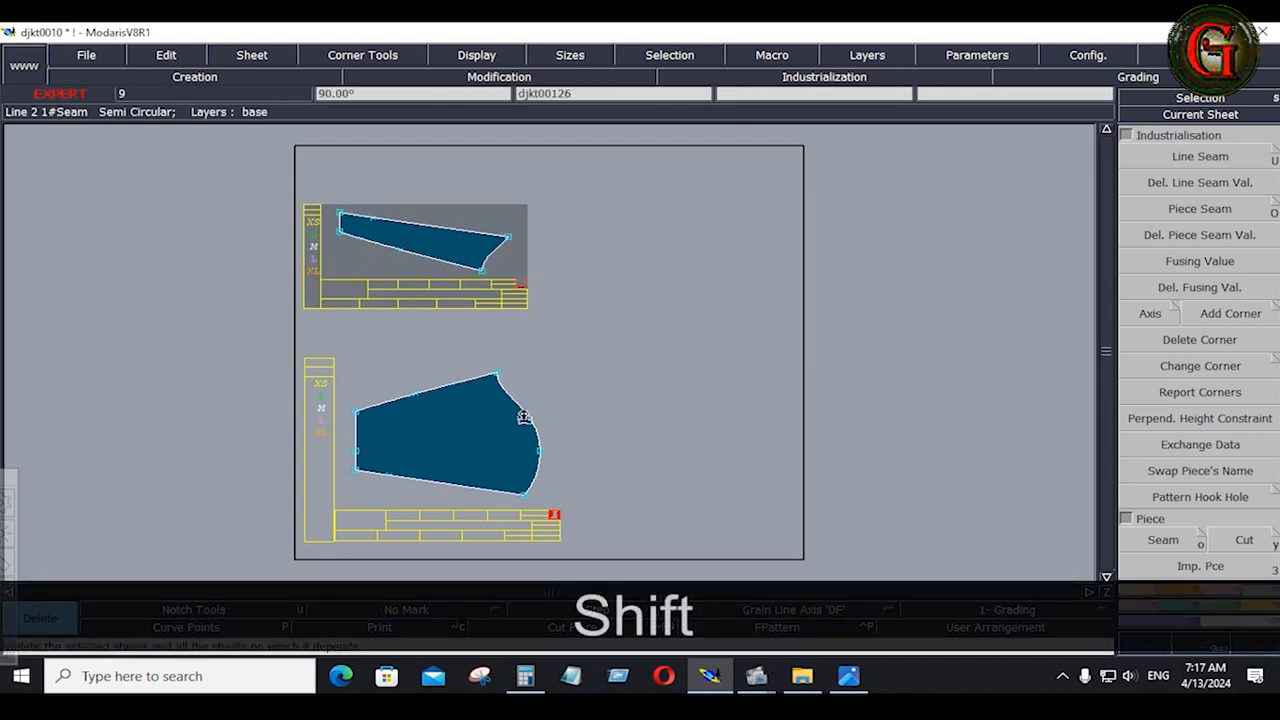
key(Home)
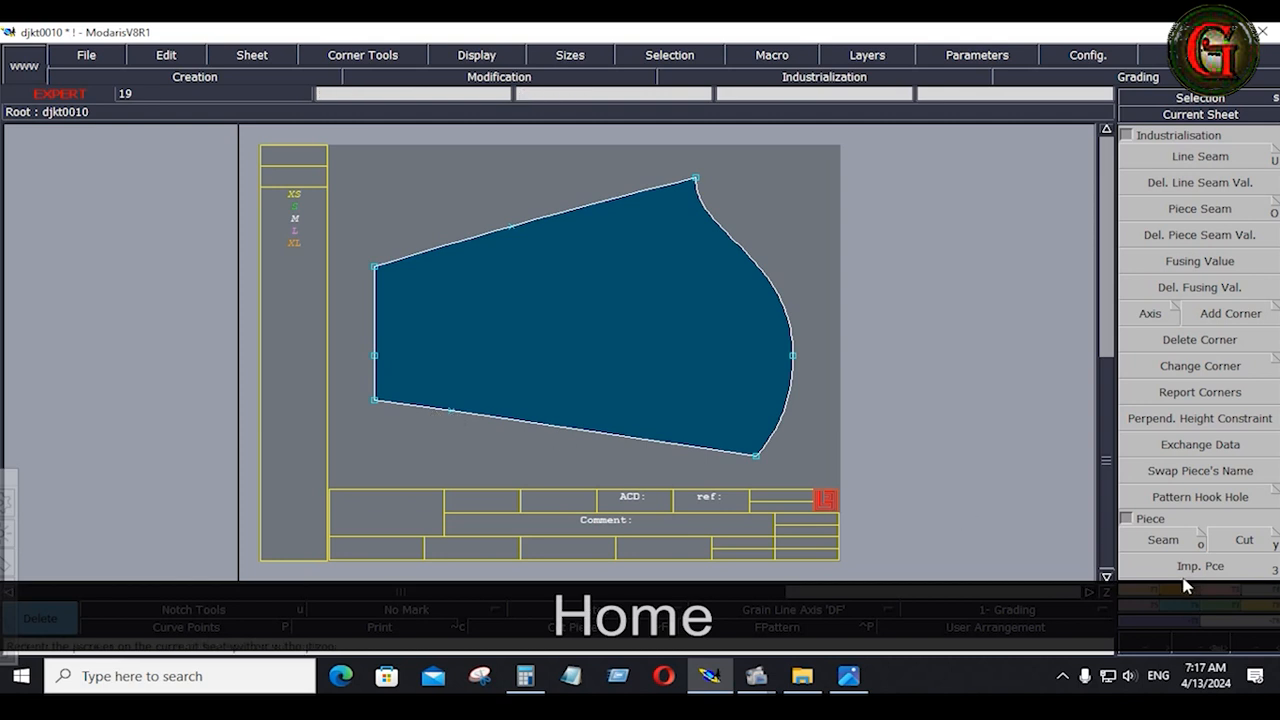
Step: Examine the sleeve seams and cuff on the jacket's back view in the spec sheet image, with the two sleeve pieces arranged side by side
click(1138, 591)
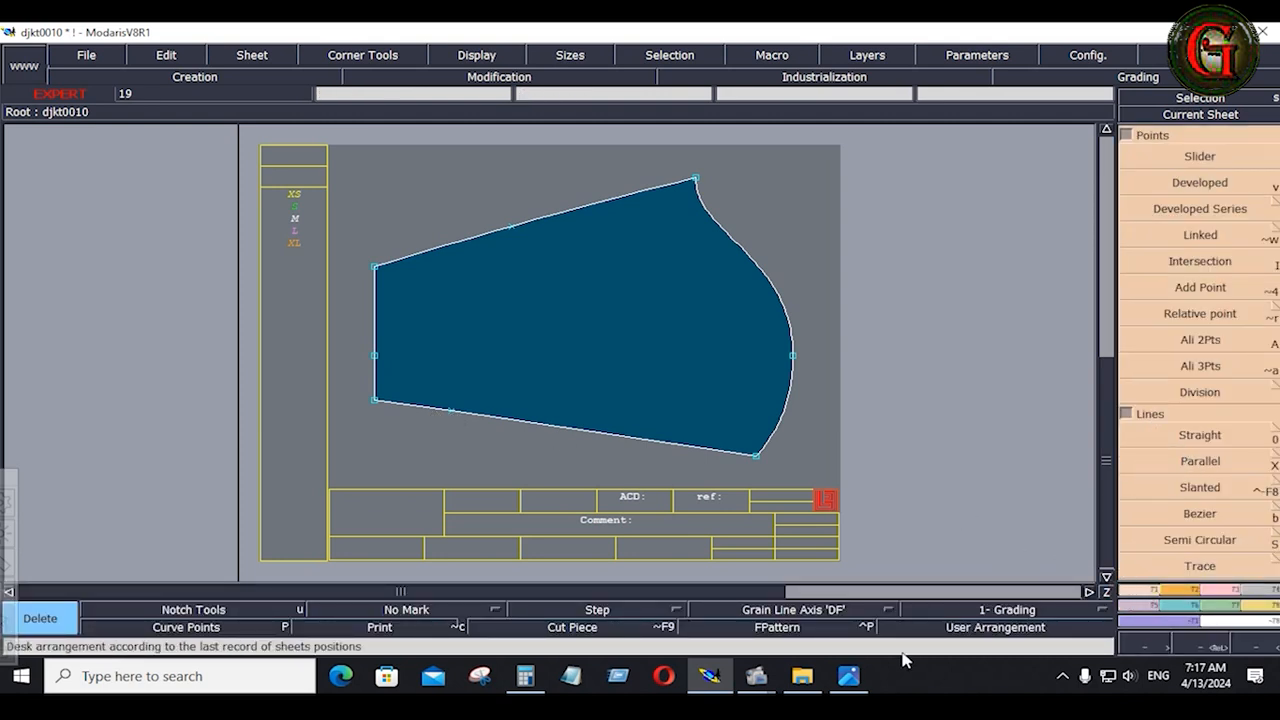
click(848, 676)
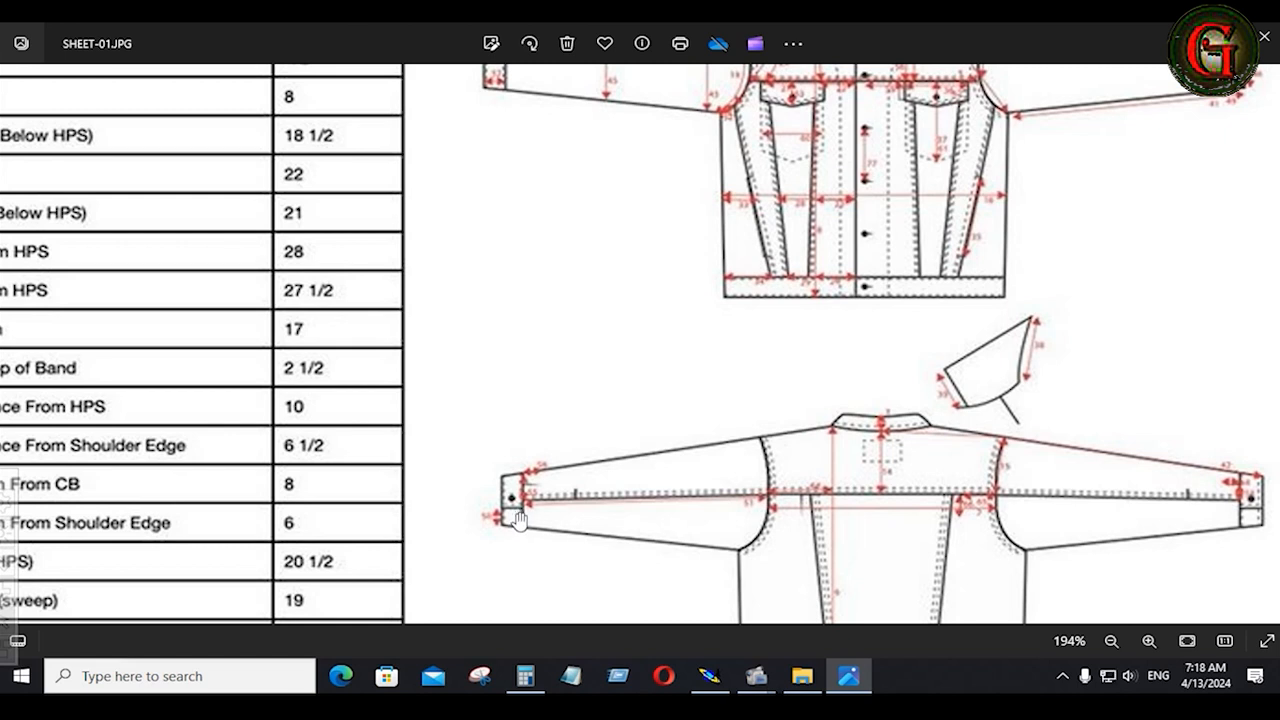
click(709, 676)
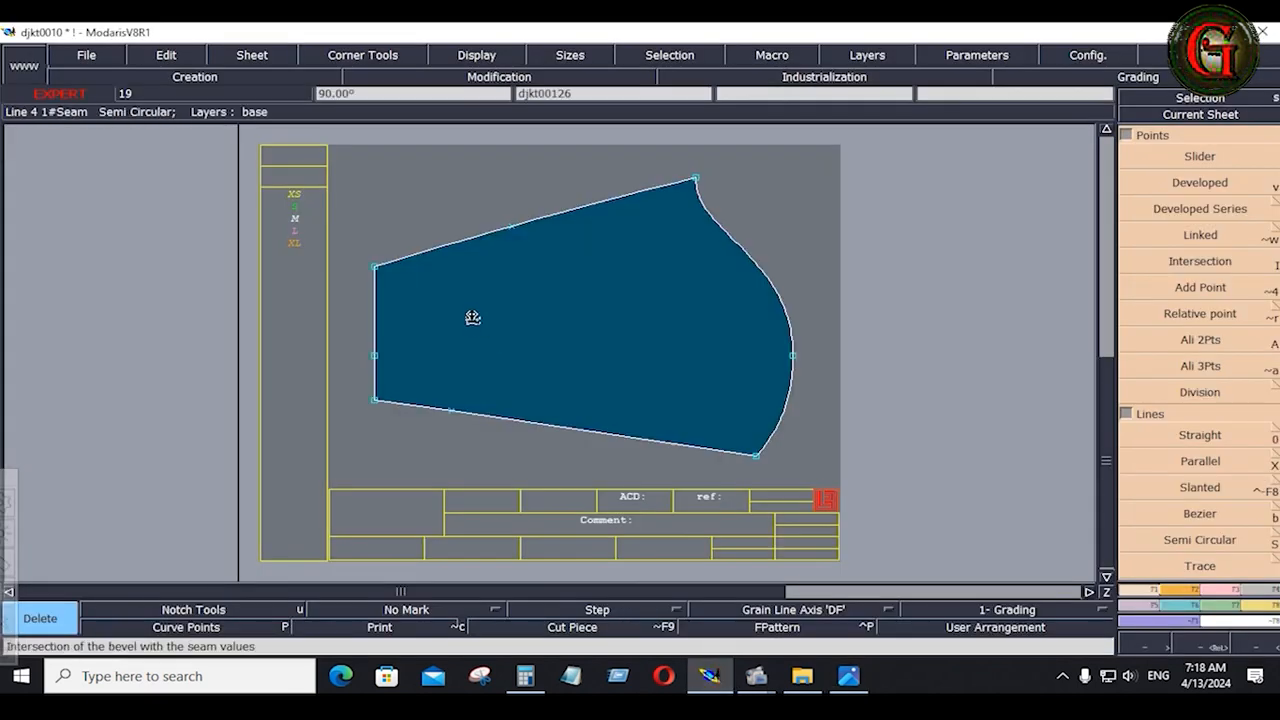
key(j)
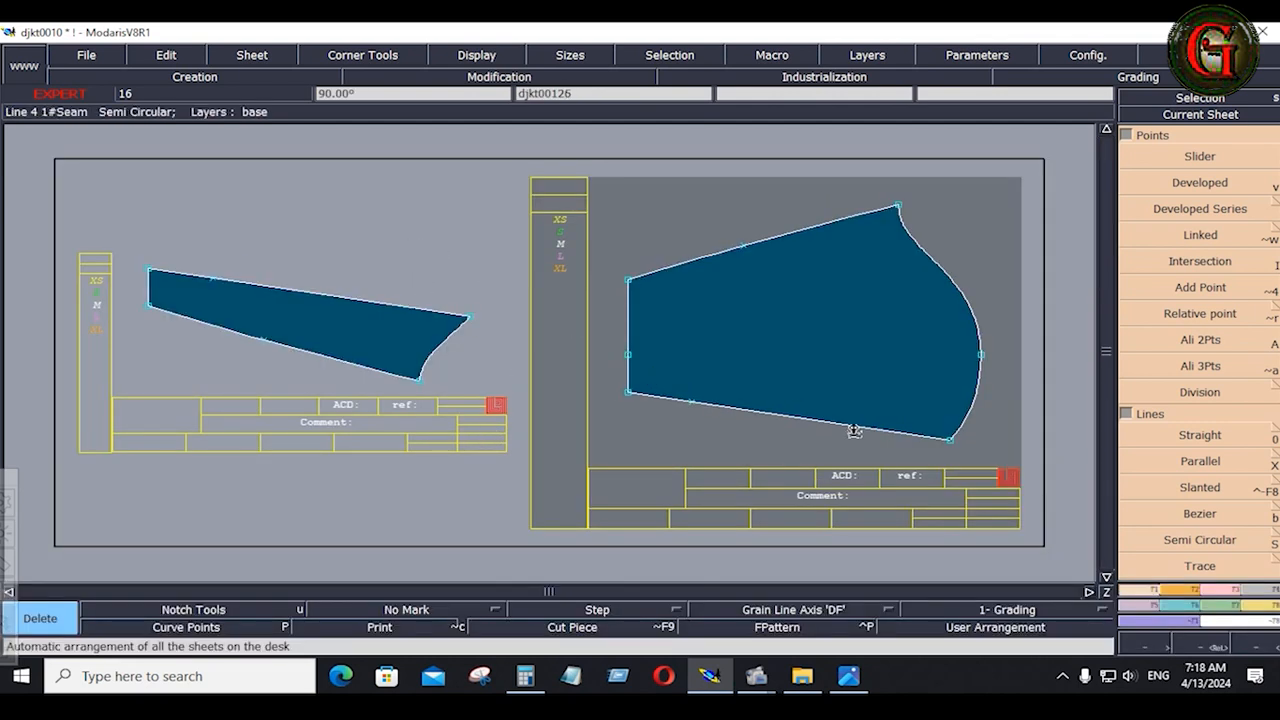
click(1138, 587)
click(848, 676)
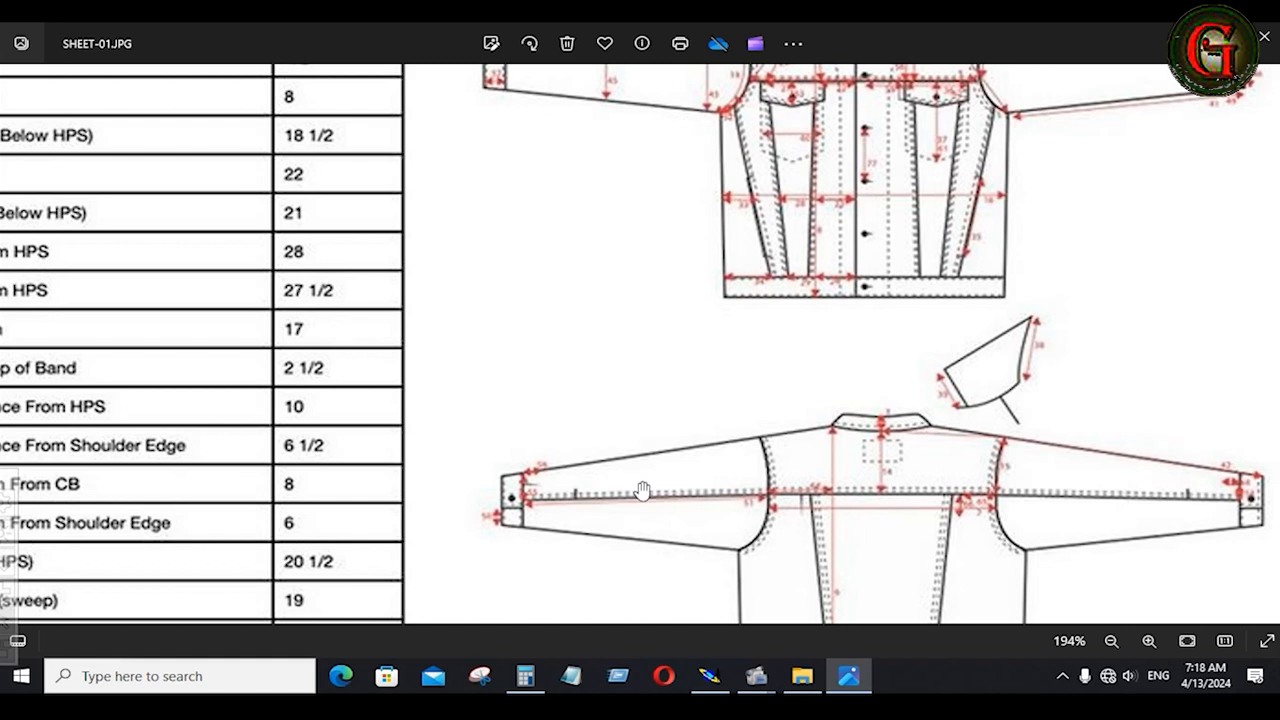
click(709, 676)
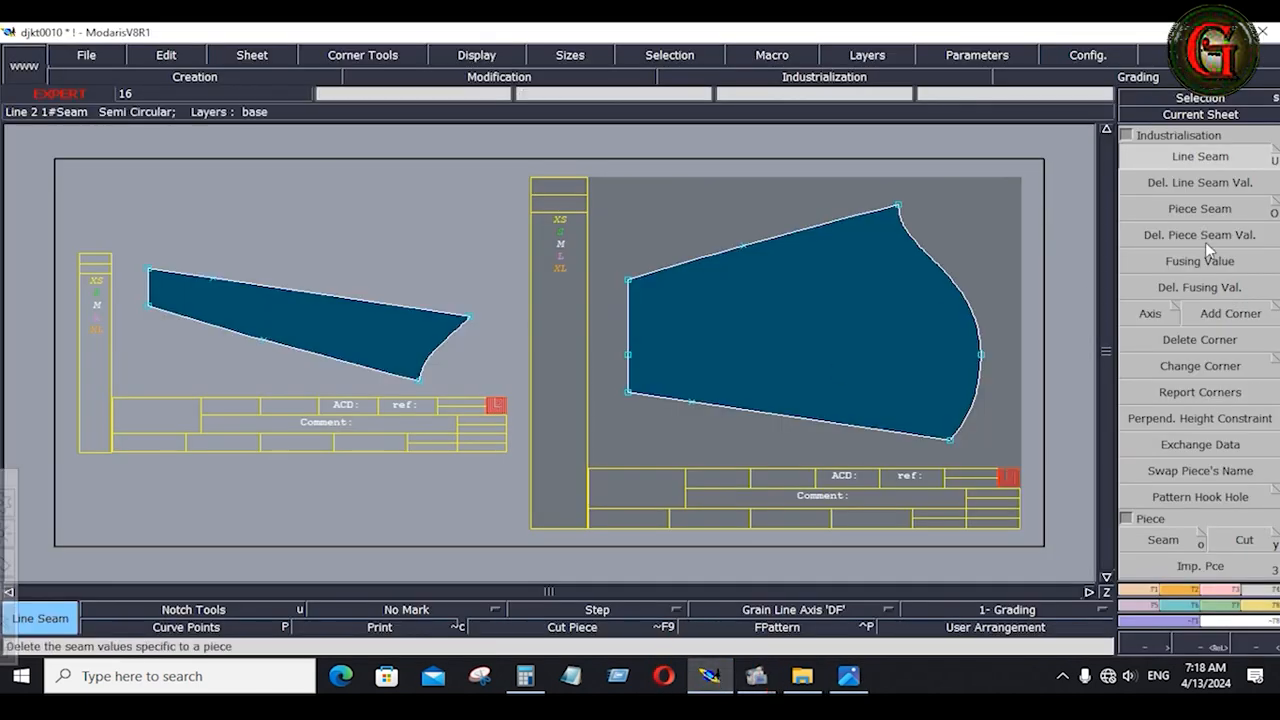
Step: Apply a line seam allowance of .4 at beginning and end to all edges of the combined sleeve piece
click(1222, 157)
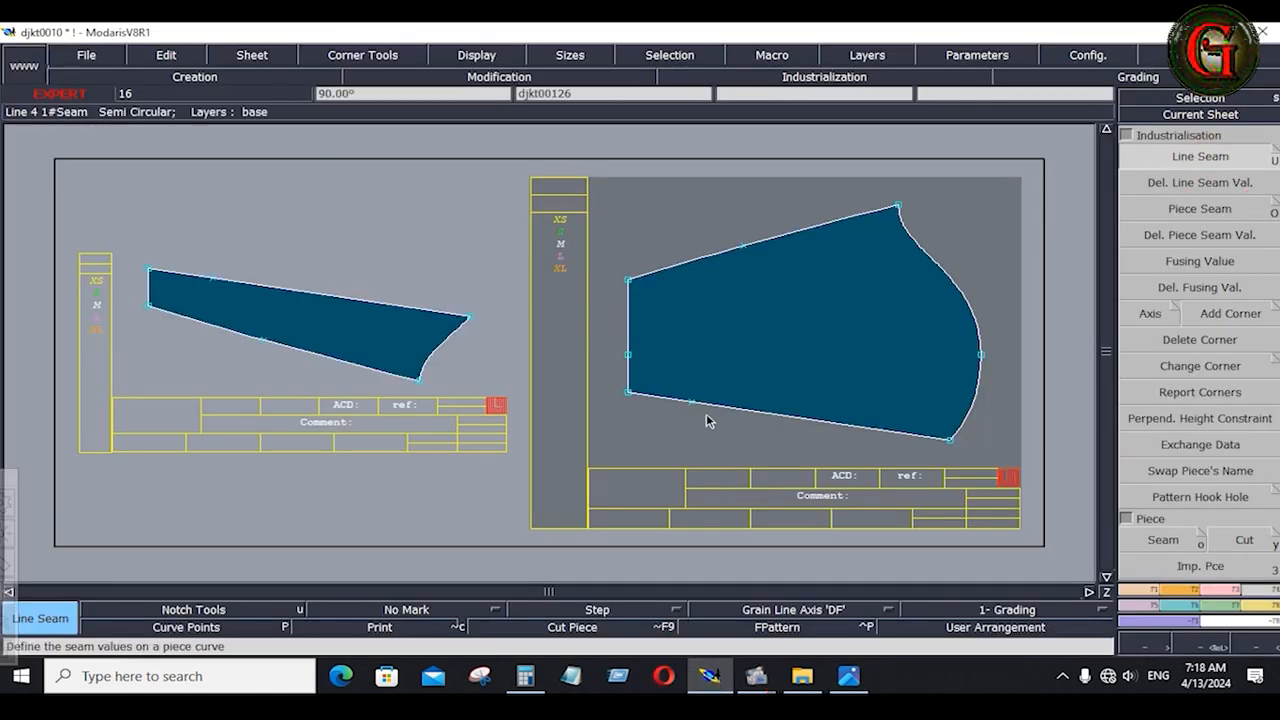
key(ctrl+z)
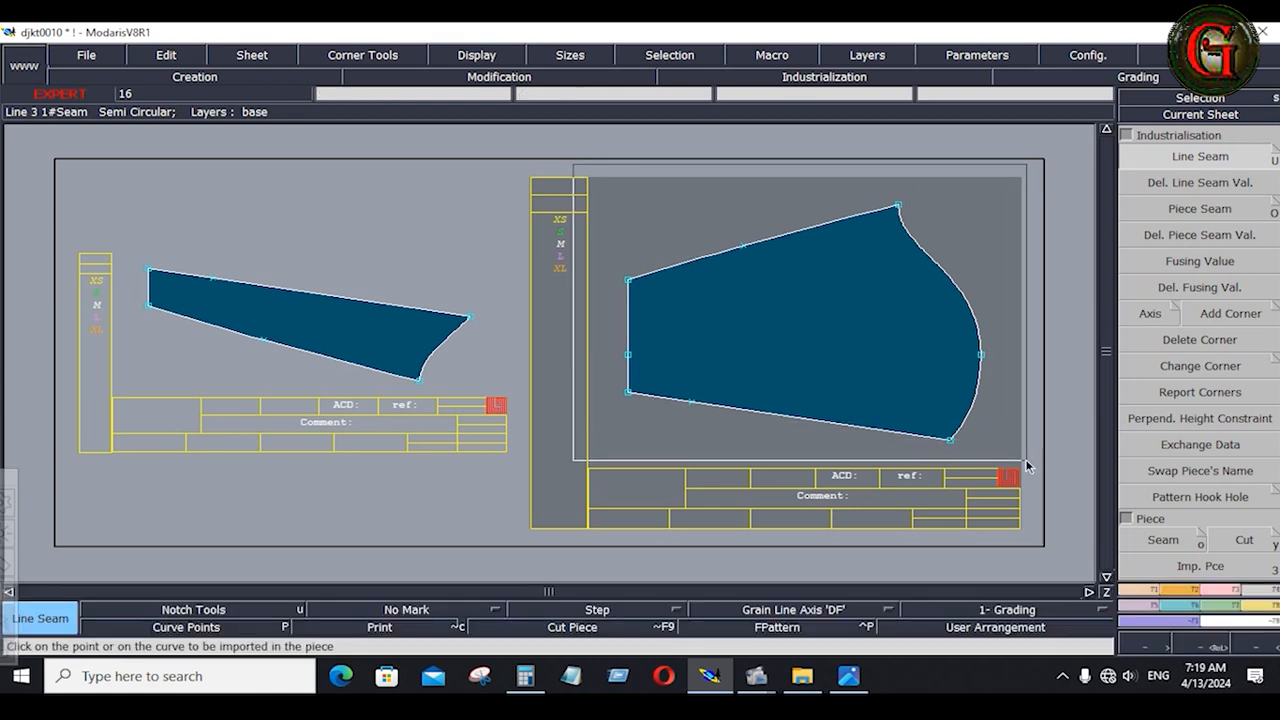
click(1177, 181)
click(812, 222)
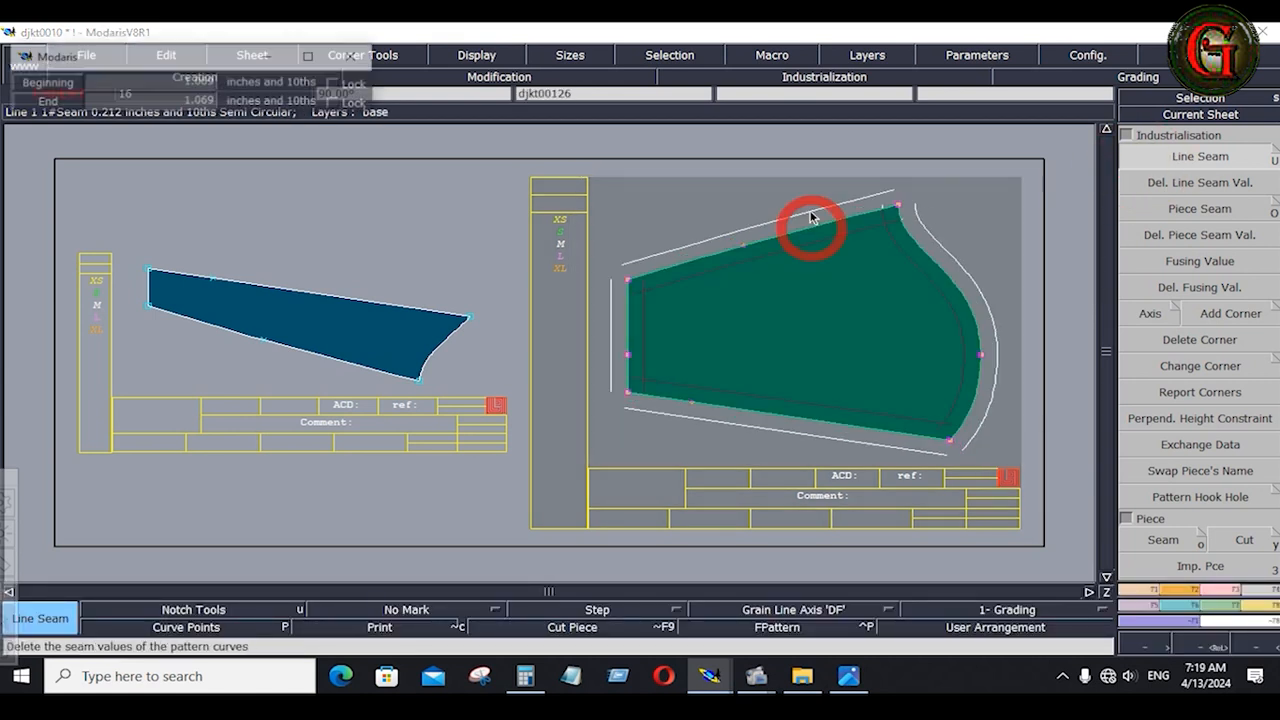
text(.4)
key(Return)
text(.4)
key(Down)
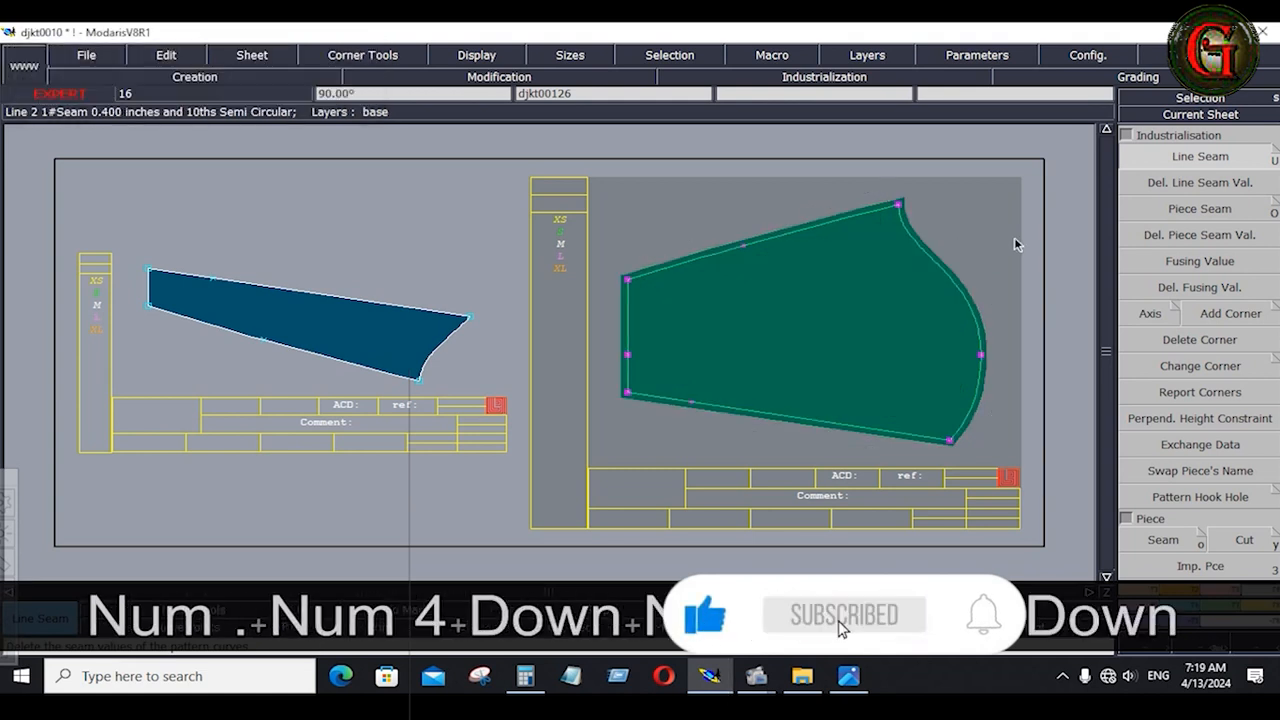
click(978, 236)
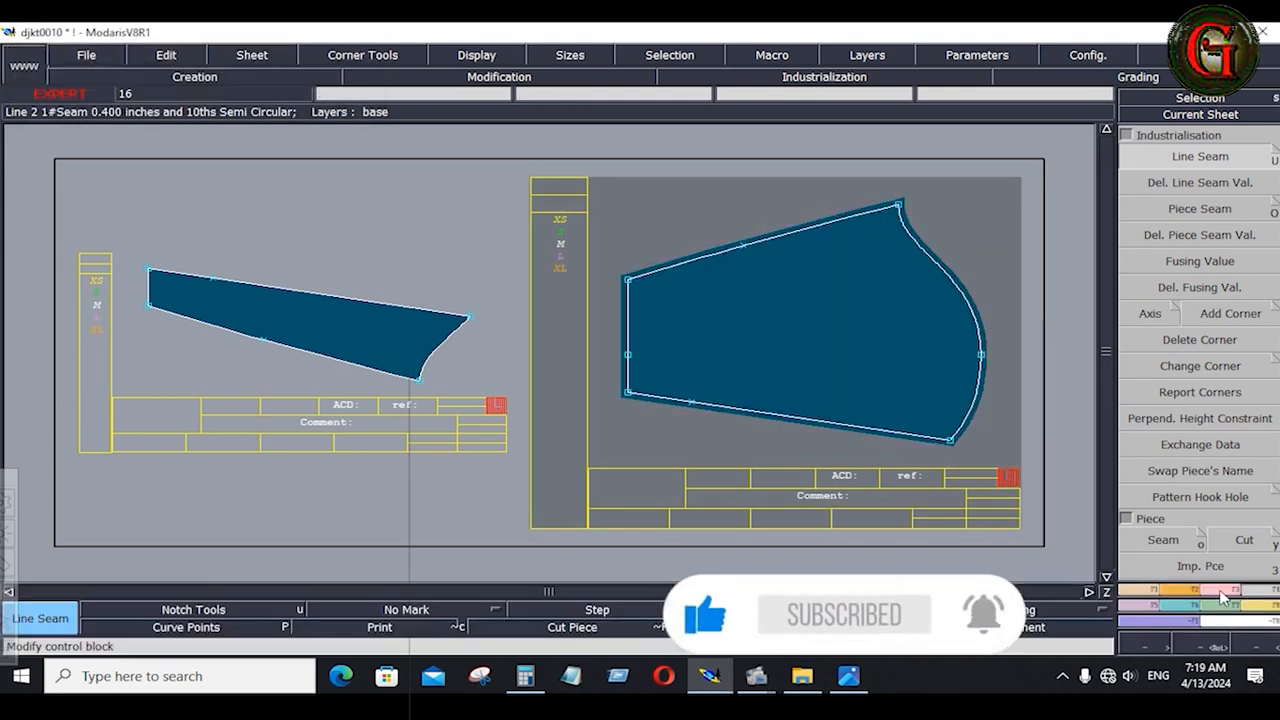
Step: Section the combined sleeve piece's lower edge at the curve point near the wrist end
click(1219, 590)
click(1157, 408)
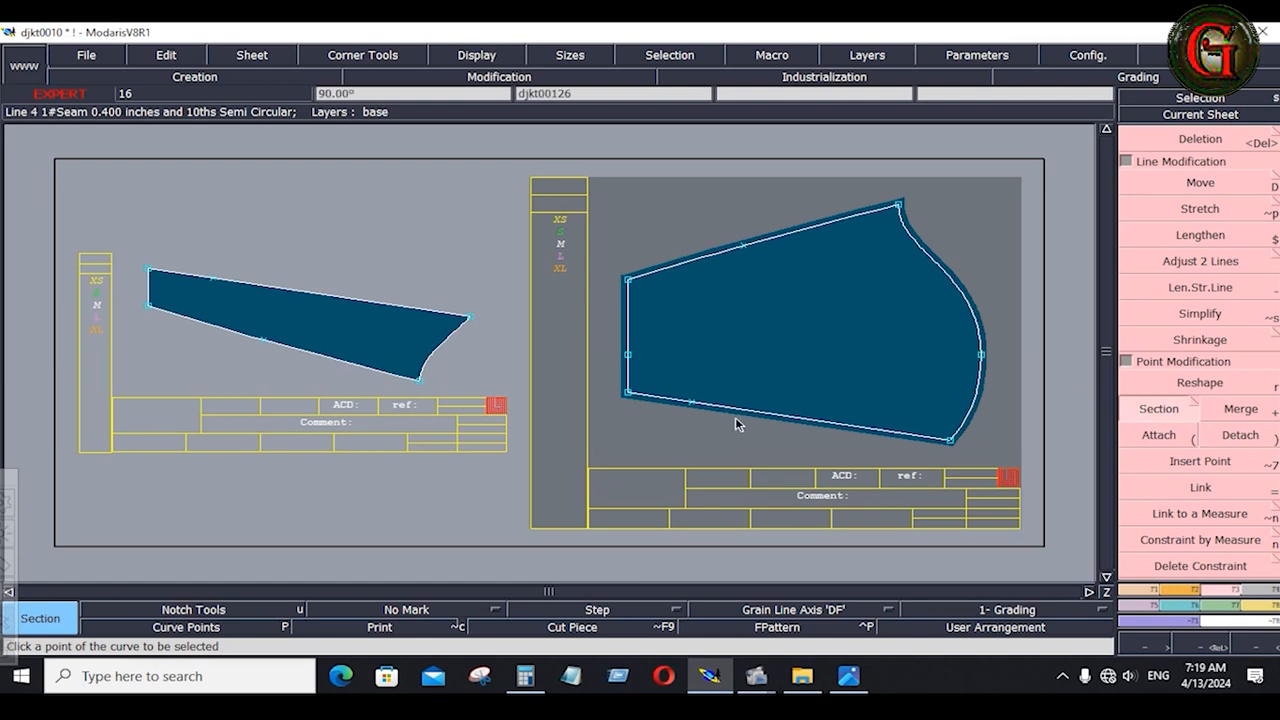
click(703, 404)
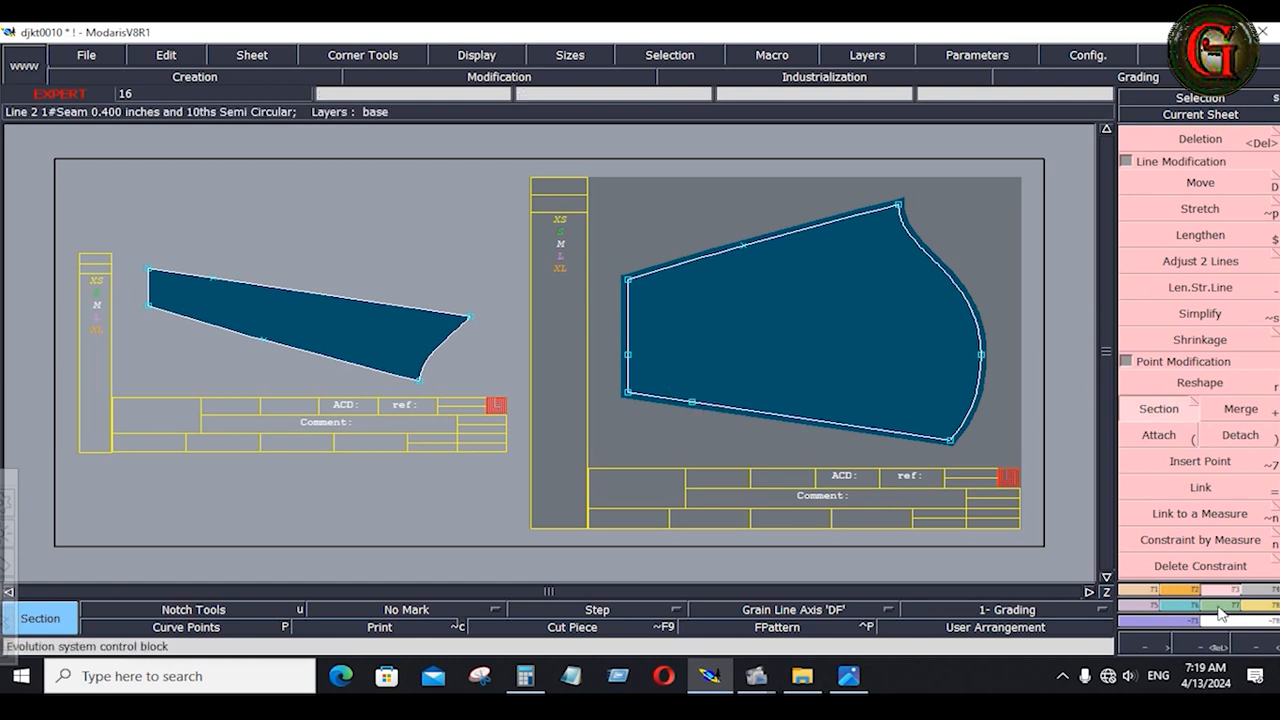
Step: Apply a line seam allowance of 1 inch at beginning and end to the short wrist-end segment of the combined sleeve's lower edge
click(1255, 607)
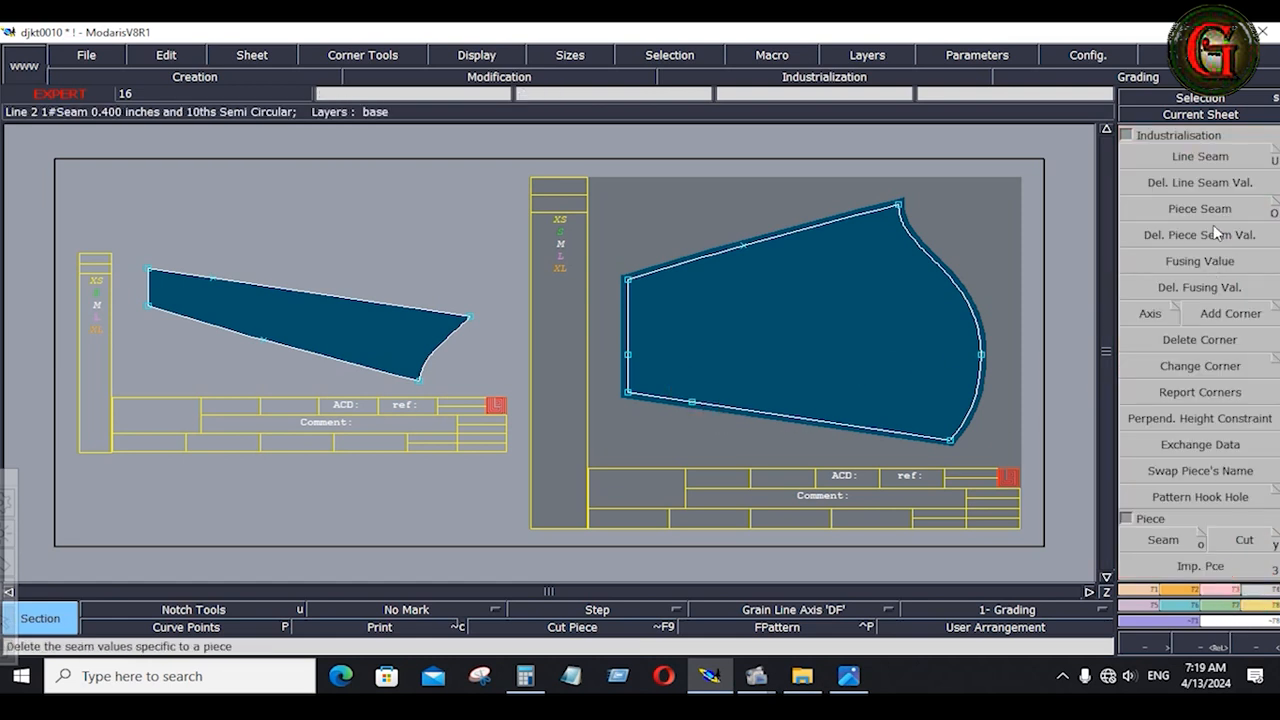
click(1200, 156)
click(650, 398)
key(Down)
text(1)
key(Down)
text(1)
key(Down)
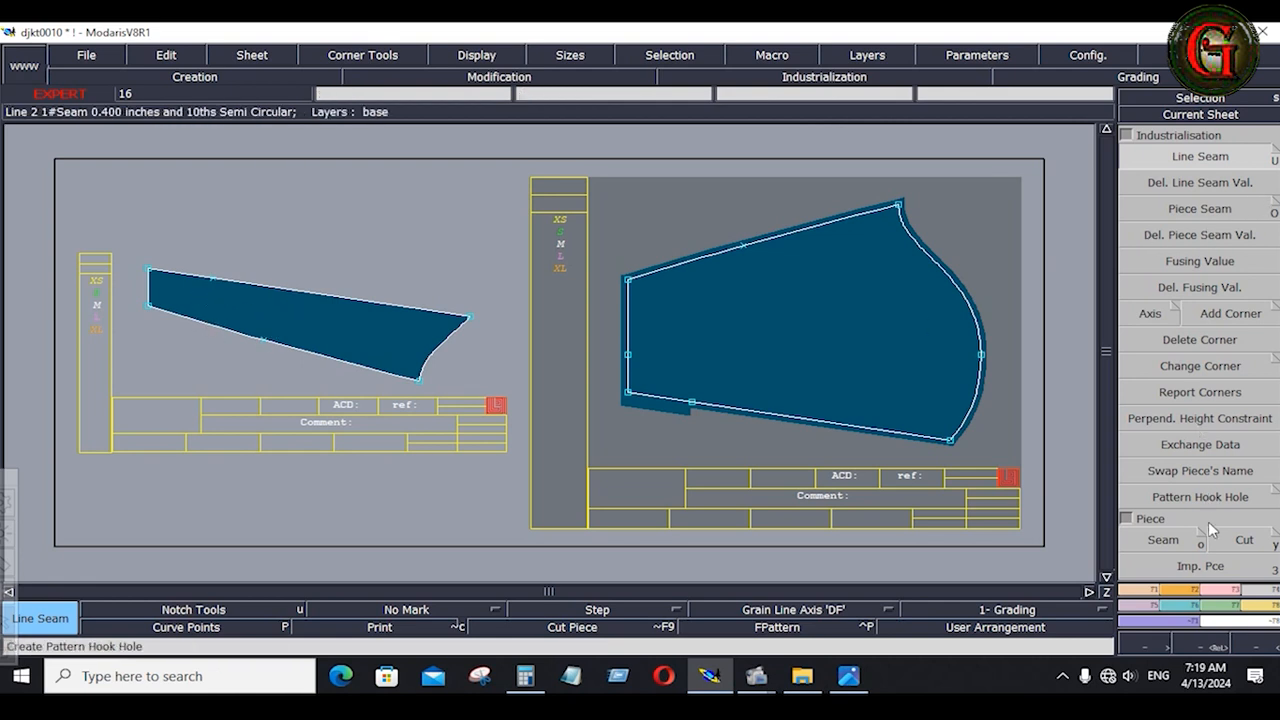
Step: Section the narrow sleeve piece's upper edge at the curve point near the wrist end
click(1221, 589)
click(1155, 410)
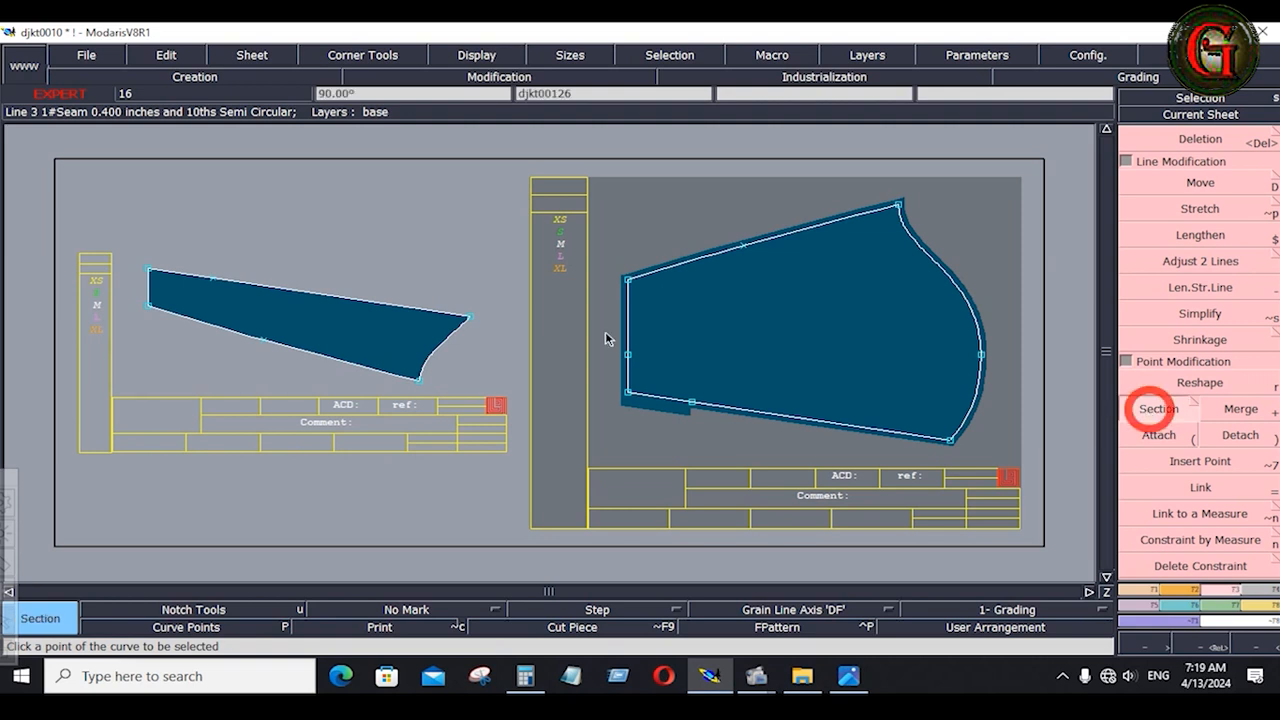
click(212, 281)
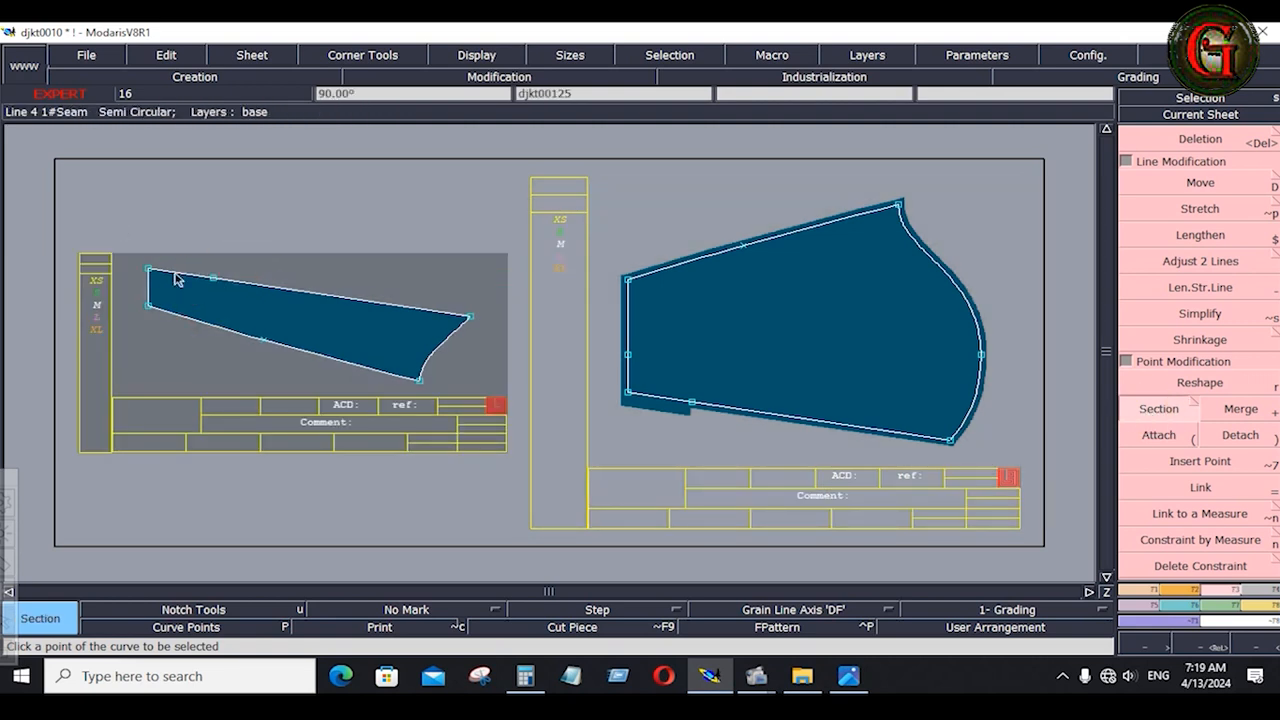
Step: Apply a line seam allowance of .4 at beginning and end to all edges of the narrow sleeve piece
drag(117, 226, 517, 403)
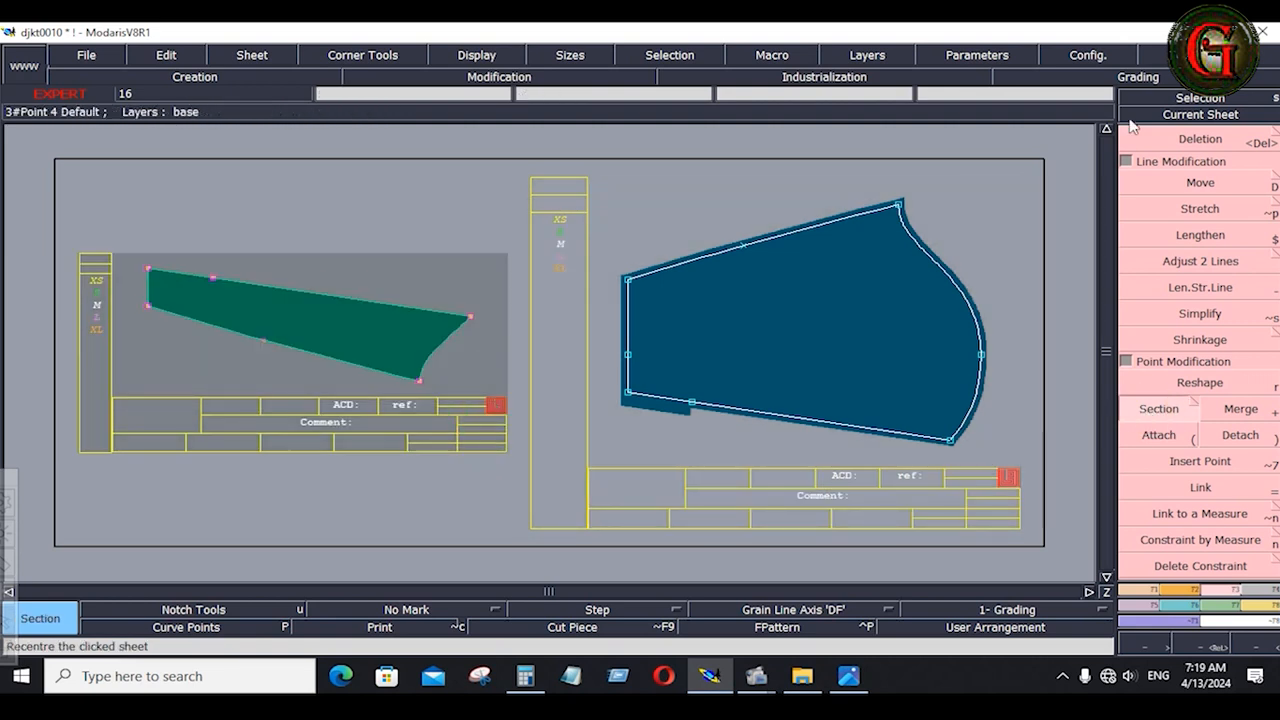
click(1262, 591)
click(1238, 160)
click(400, 294)
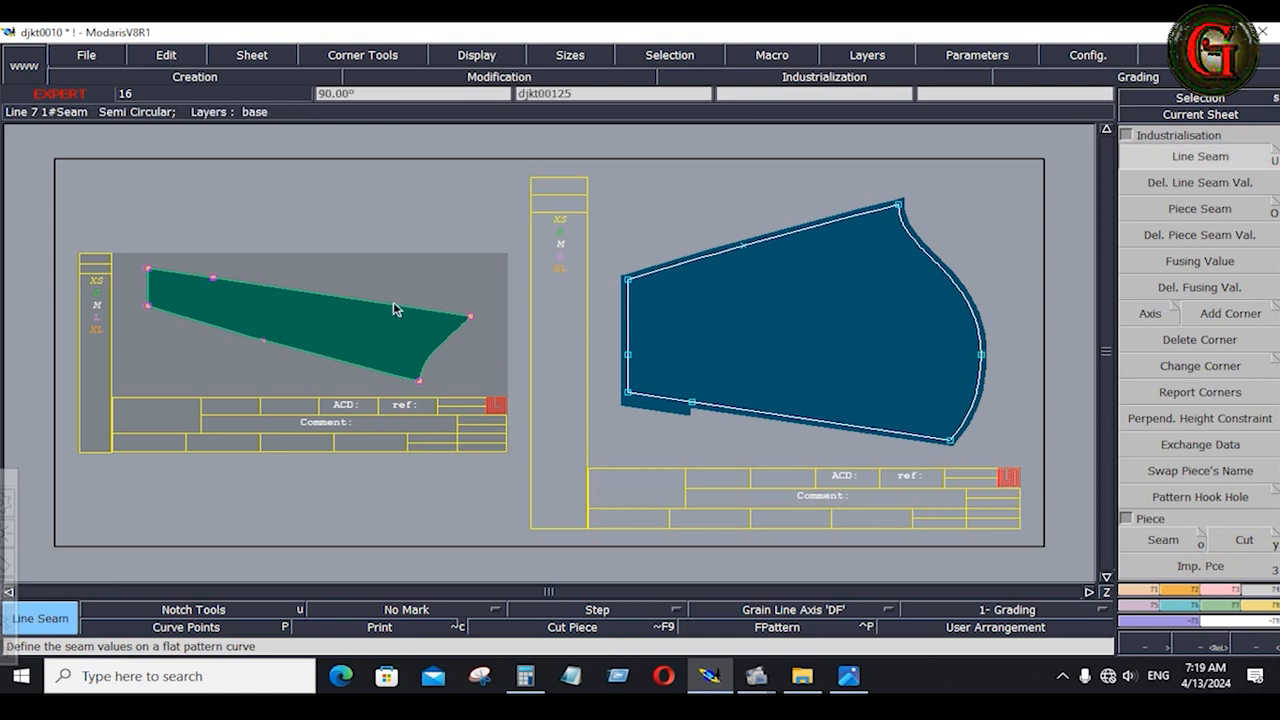
text(.4)
key(Down)
text(.4)
key(Down)
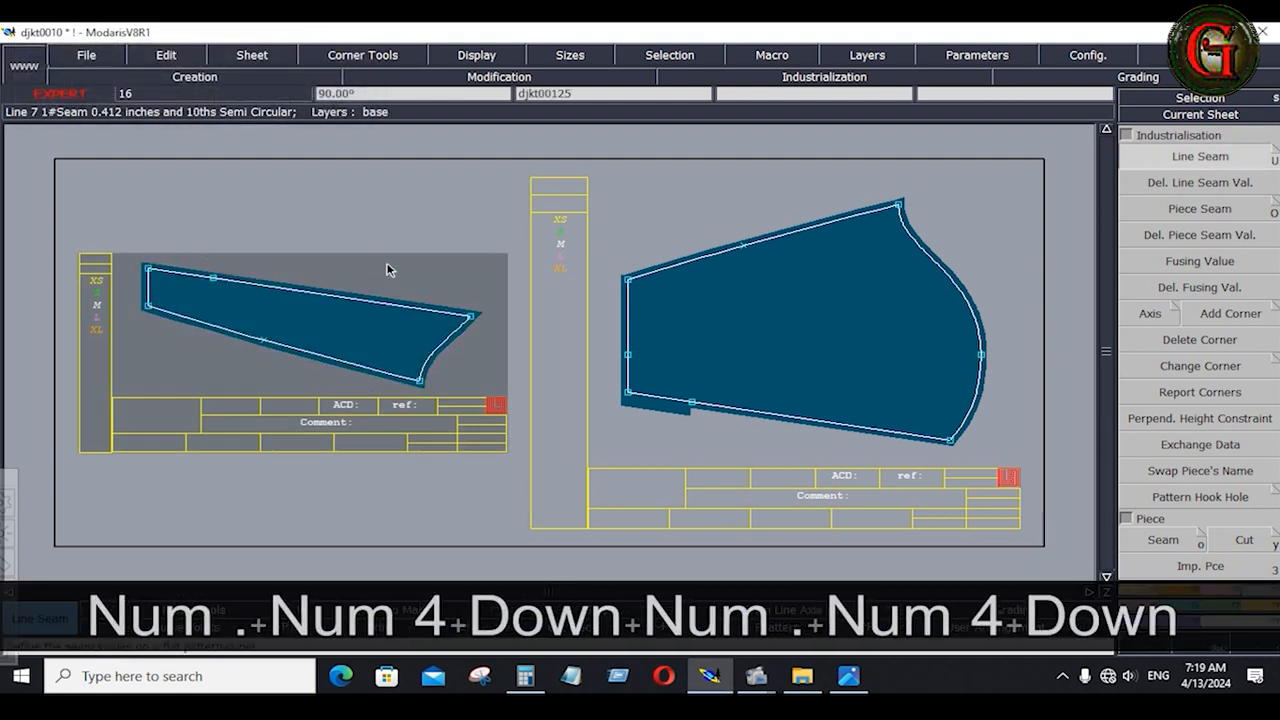
Step: Set the seam allowance of the narrow sleeve's short upper wrist-end segment to 1.4 at beginning and end
click(165, 273)
key(Down)
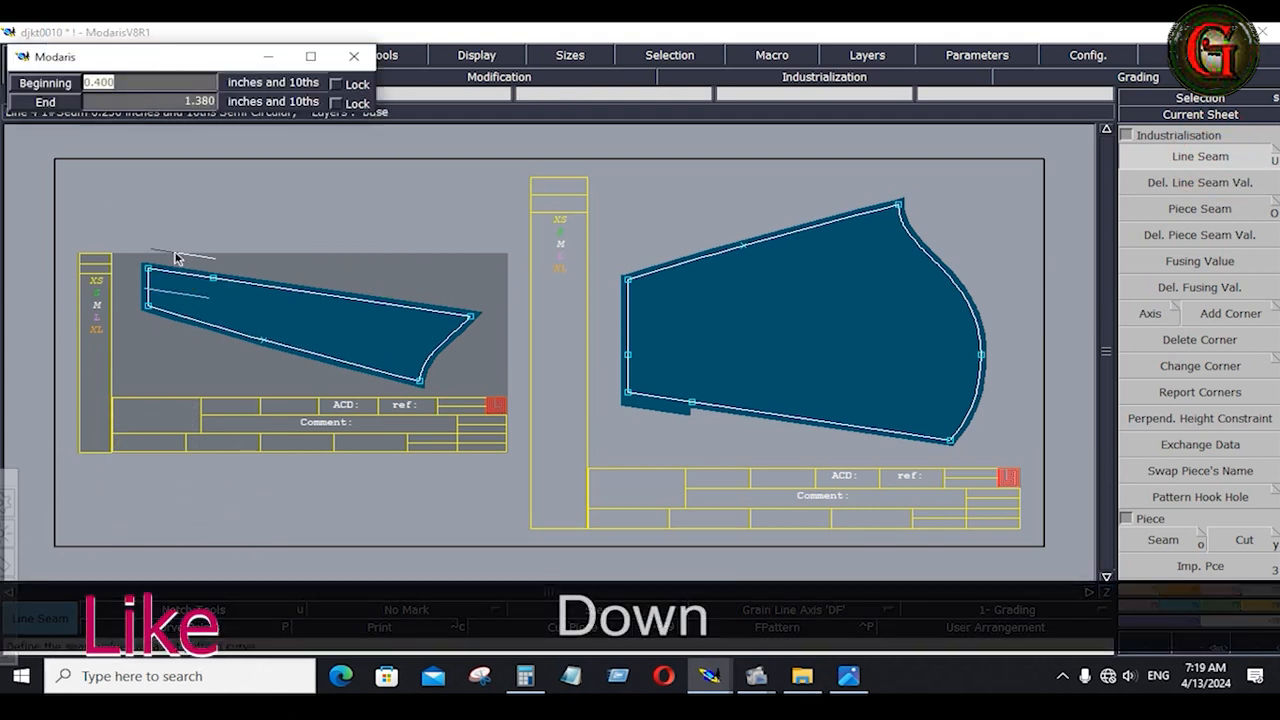
text(1.4)
key(Down)
text(1.4)
key(Down)
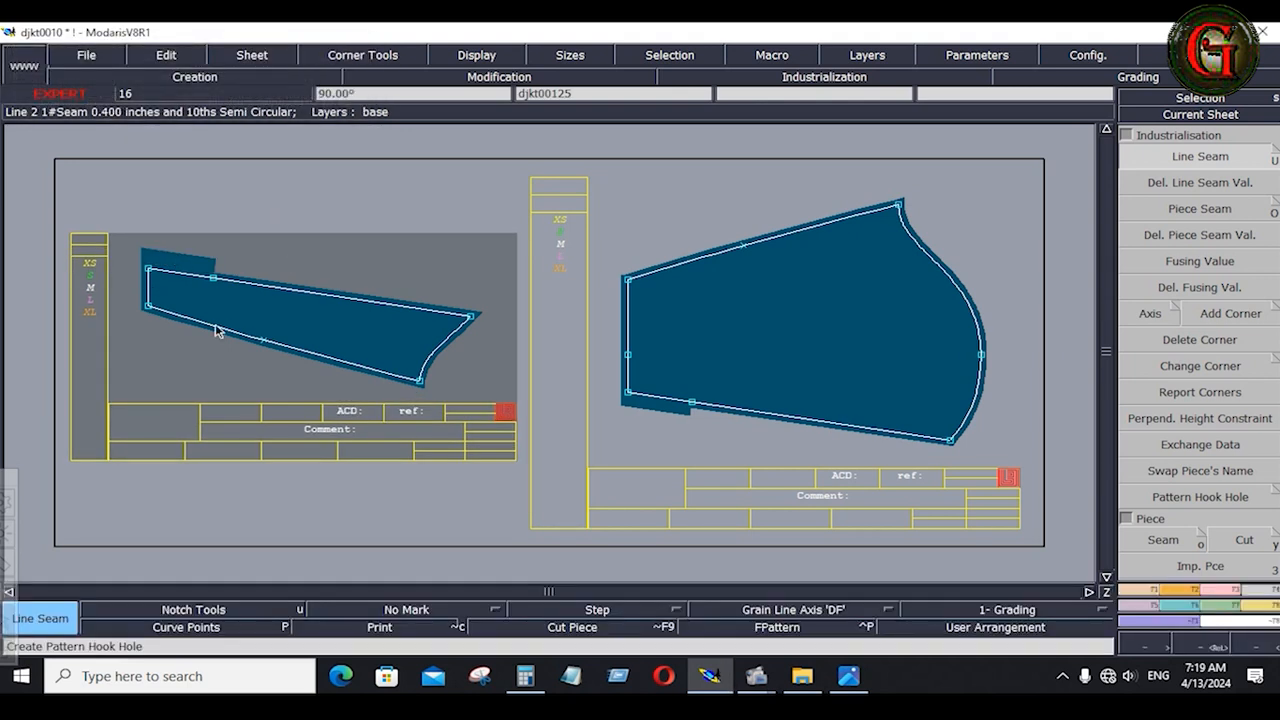
Step: Add a developed point on the narrow sleeve's upper edge at a curve length of .5 from the section point, away from the wrist
key(Return)
mouse_move(129, 234)
mouse_down()
mouse_move(234, 316)
mouse_move(252, 350)
mouse_up()
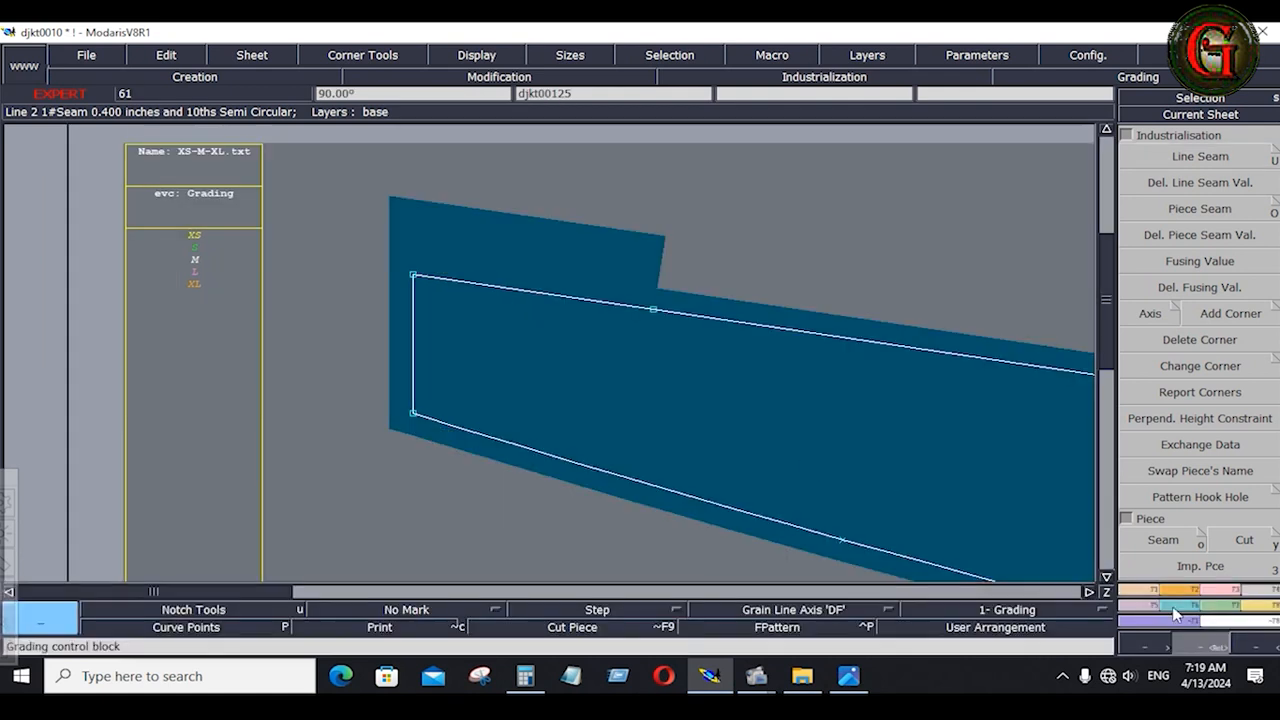
click(1143, 592)
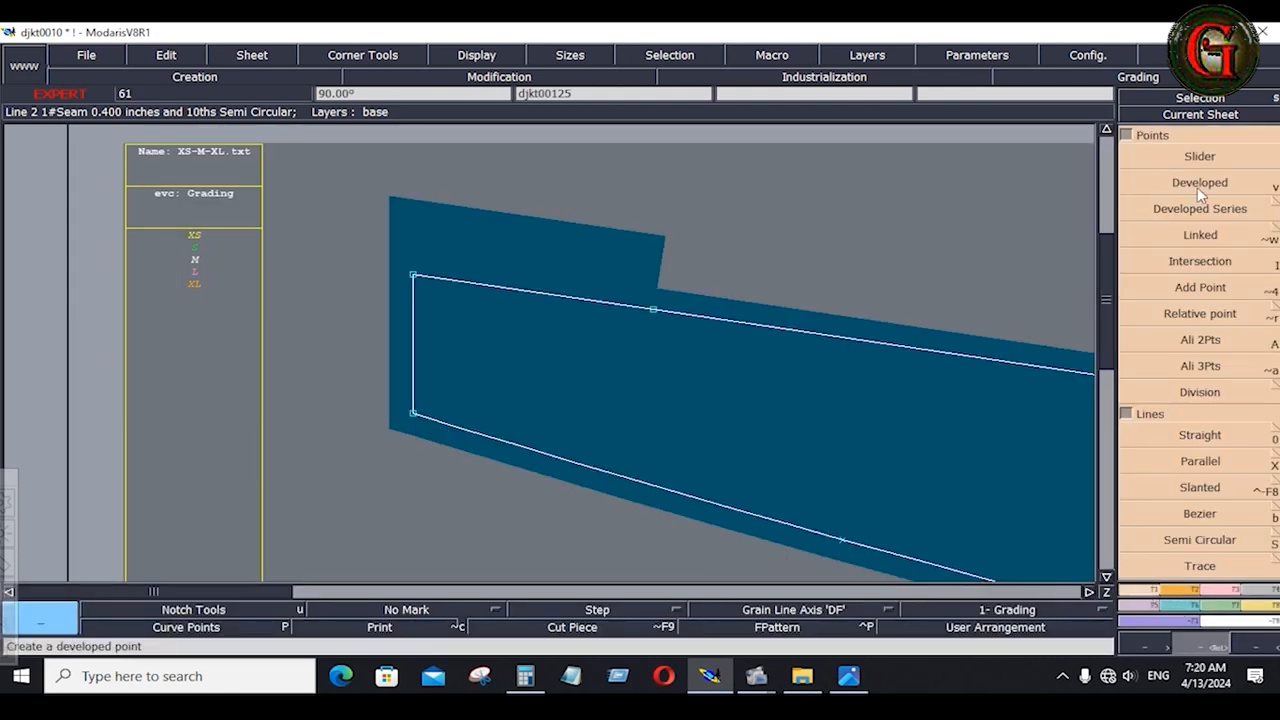
click(1200, 182)
click(654, 309)
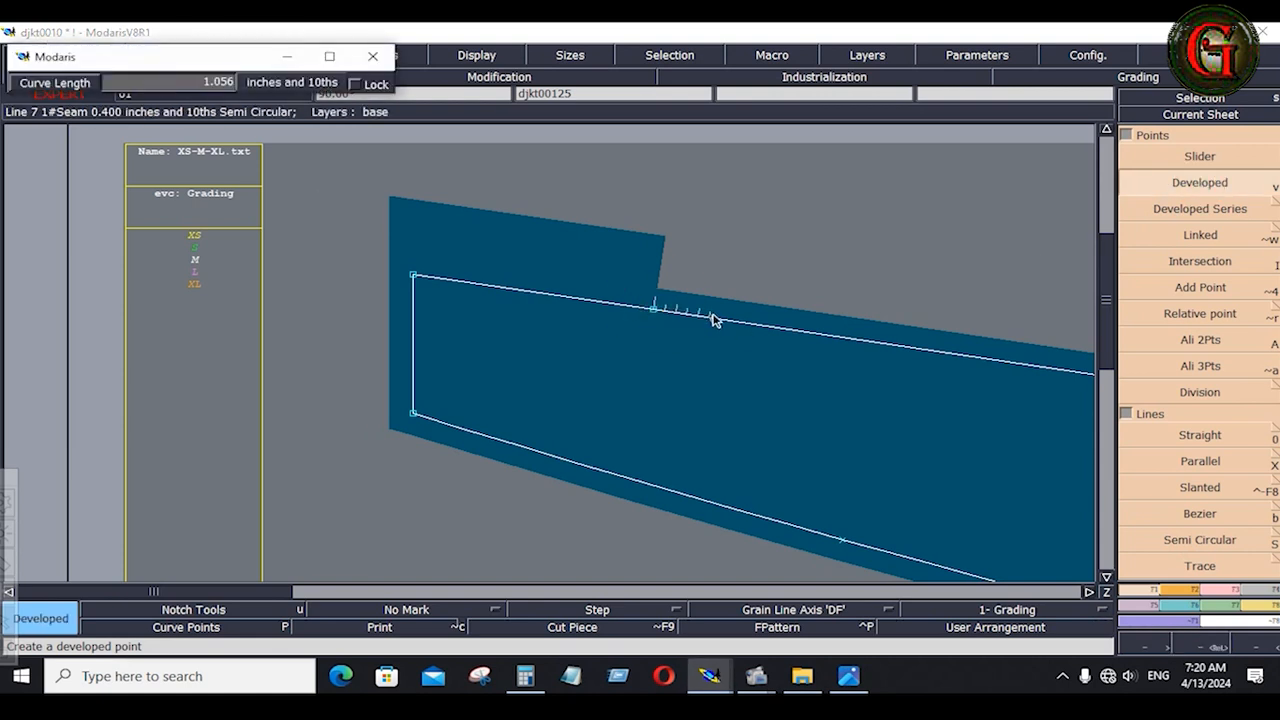
key(Down)
text(.5)
key(Return)
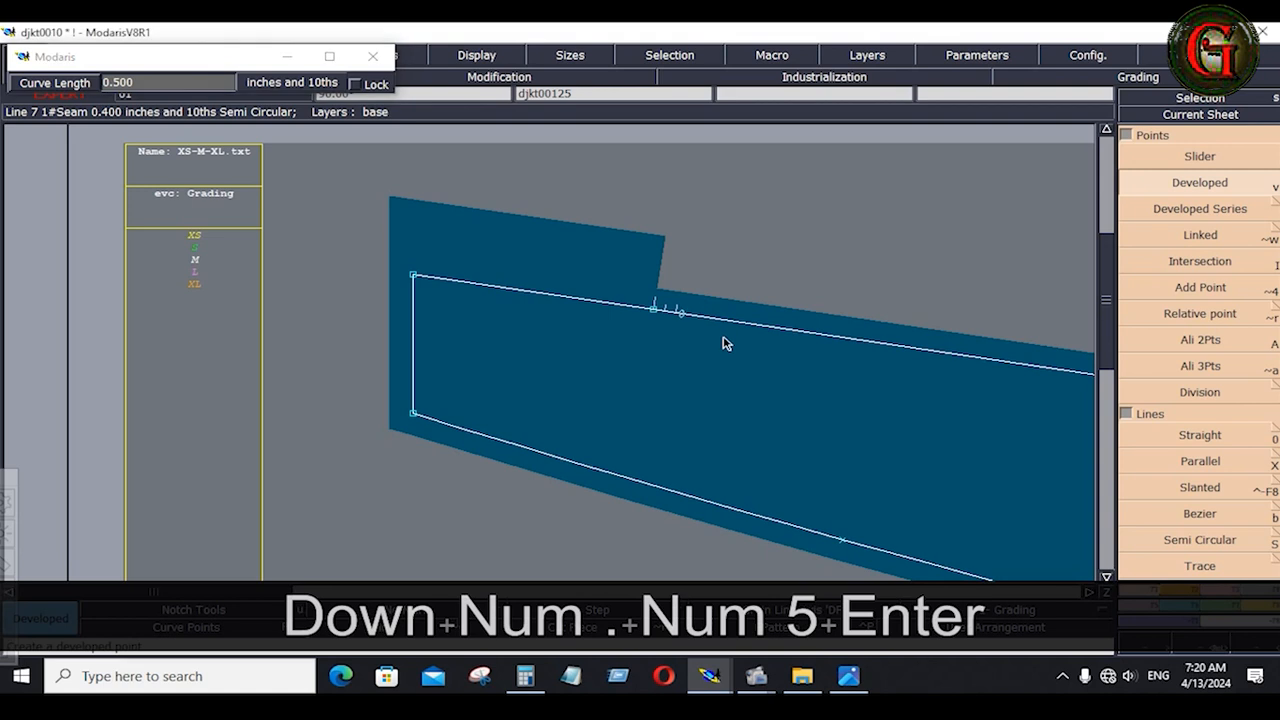
Step: Insert the developed point into the upper edge and shift the section to it, merging the old section point
click(1224, 592)
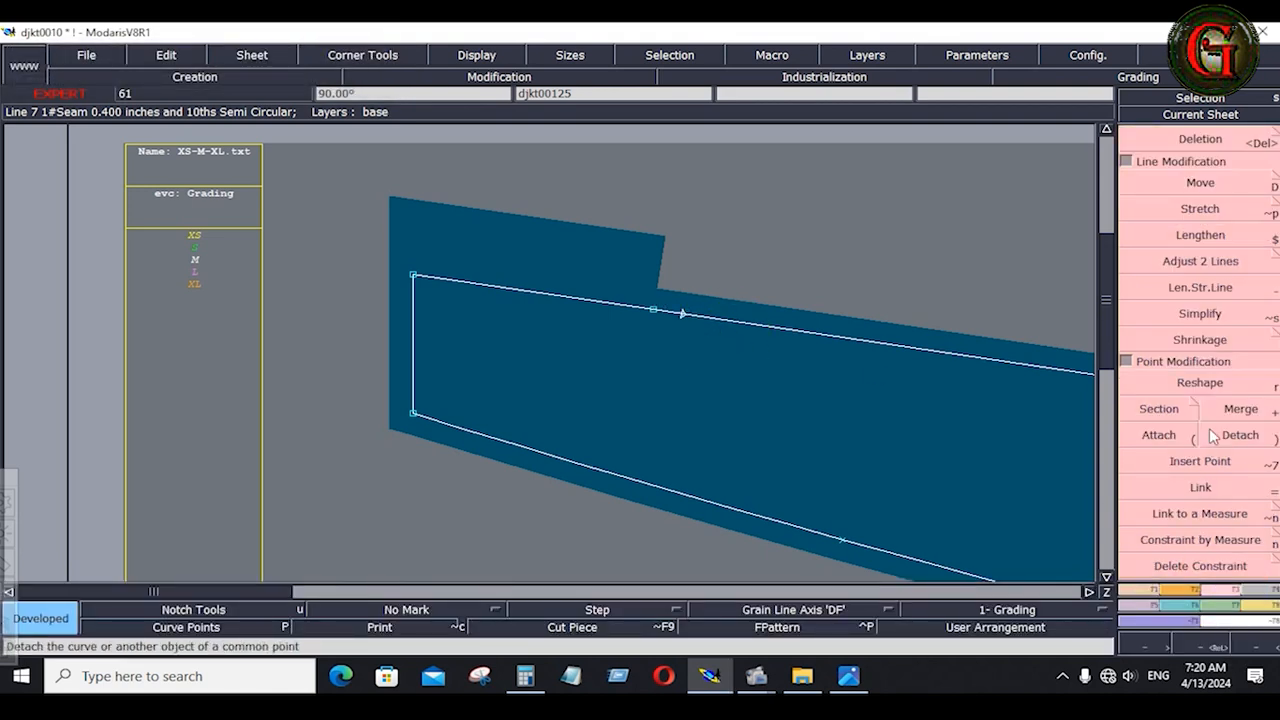
click(1210, 461)
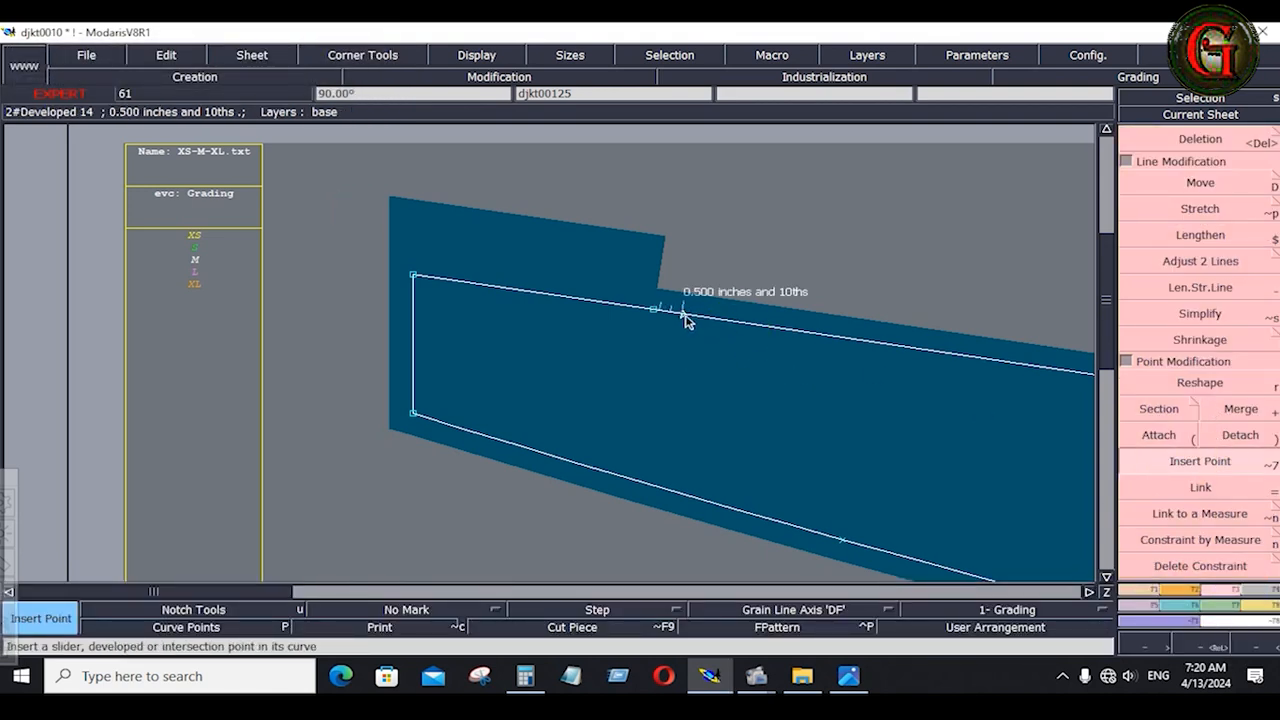
click(1232, 410)
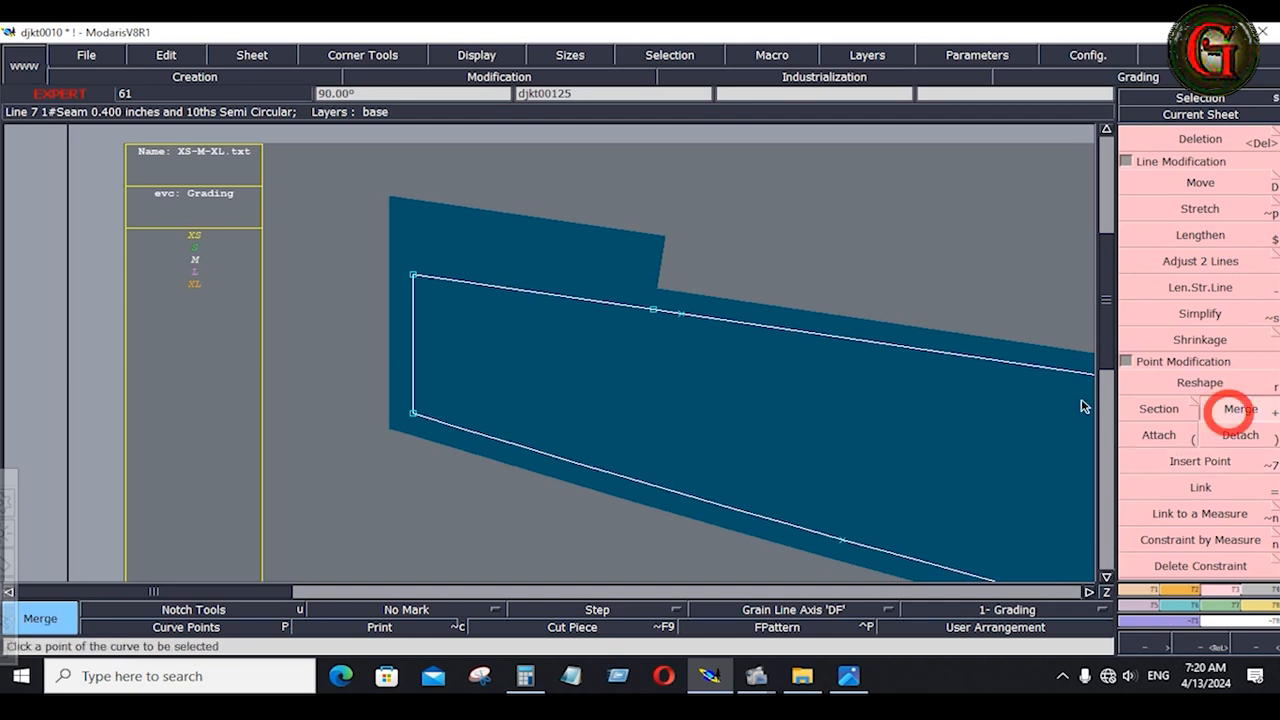
click(652, 309)
click(1159, 409)
click(681, 314)
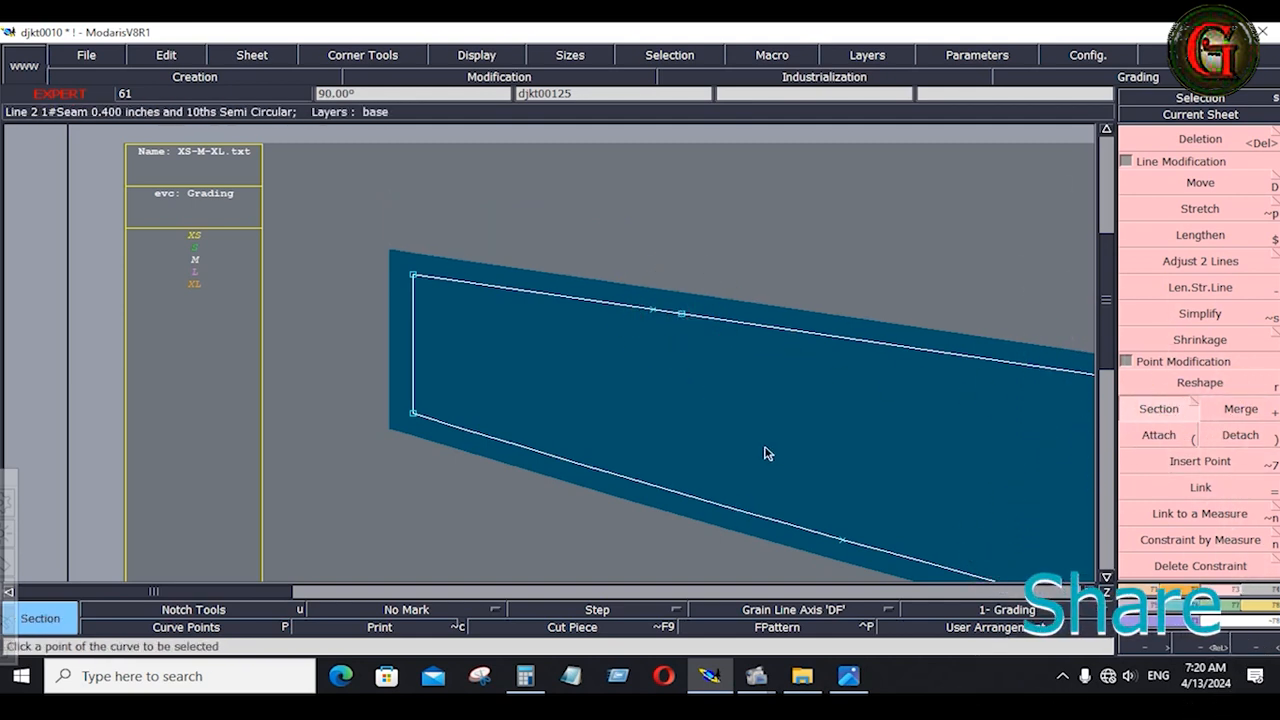
Step: Place a notch on the former section point of the narrow sleeve's upper edge
click(1220, 594)
click(1200, 156)
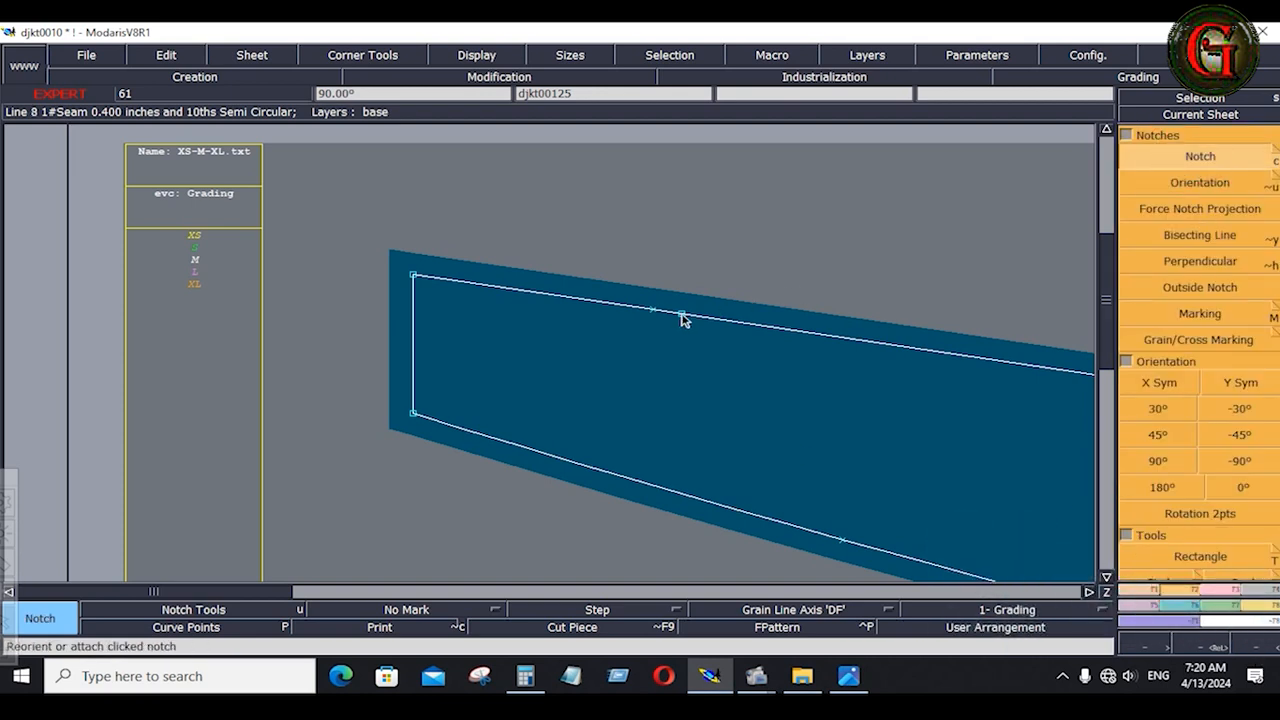
click(650, 316)
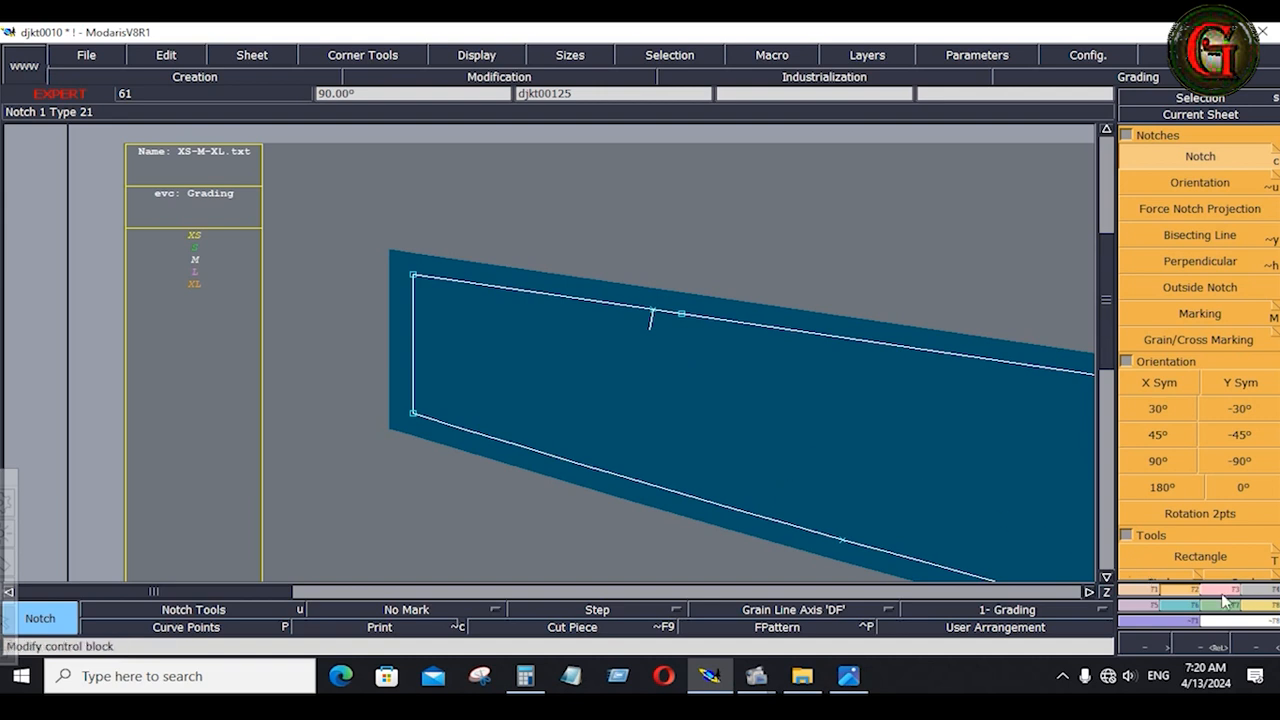
Step: Apply a line seam allowance of 1.4 at beginning and end to the lengthened wrist-end segment of the narrow sleeve's upper edge
click(1264, 585)
click(1200, 156)
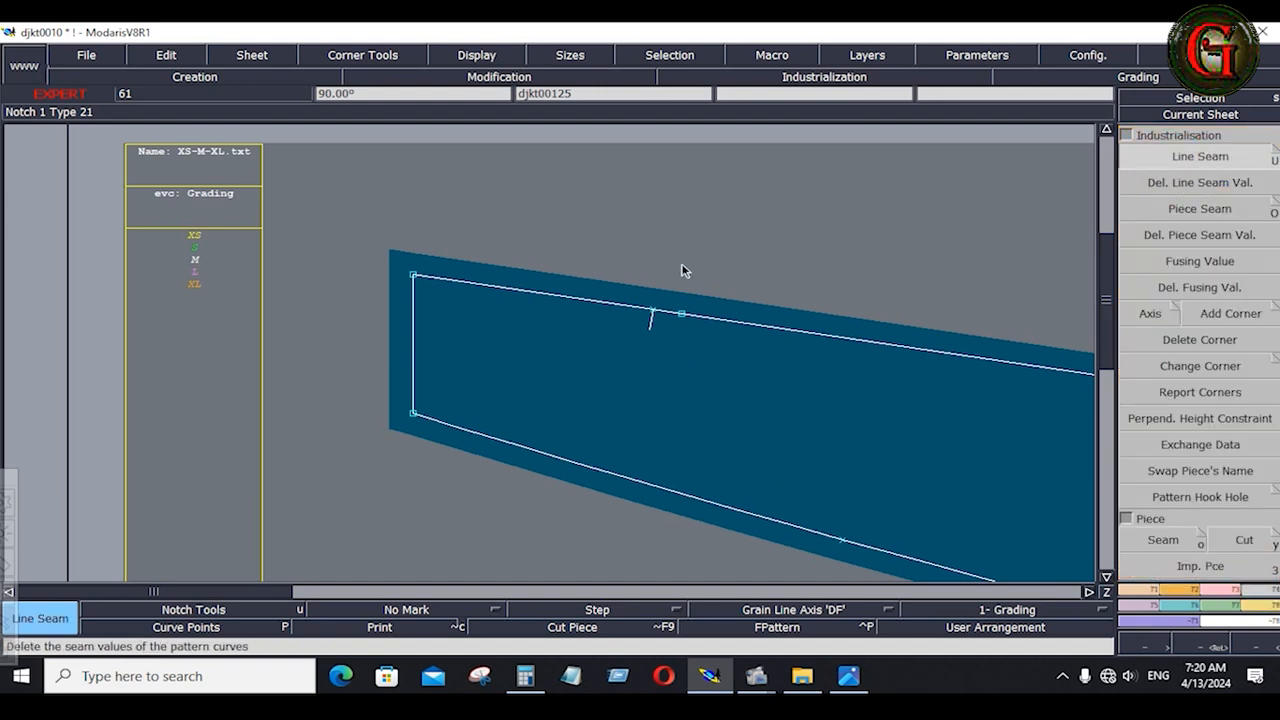
click(610, 307)
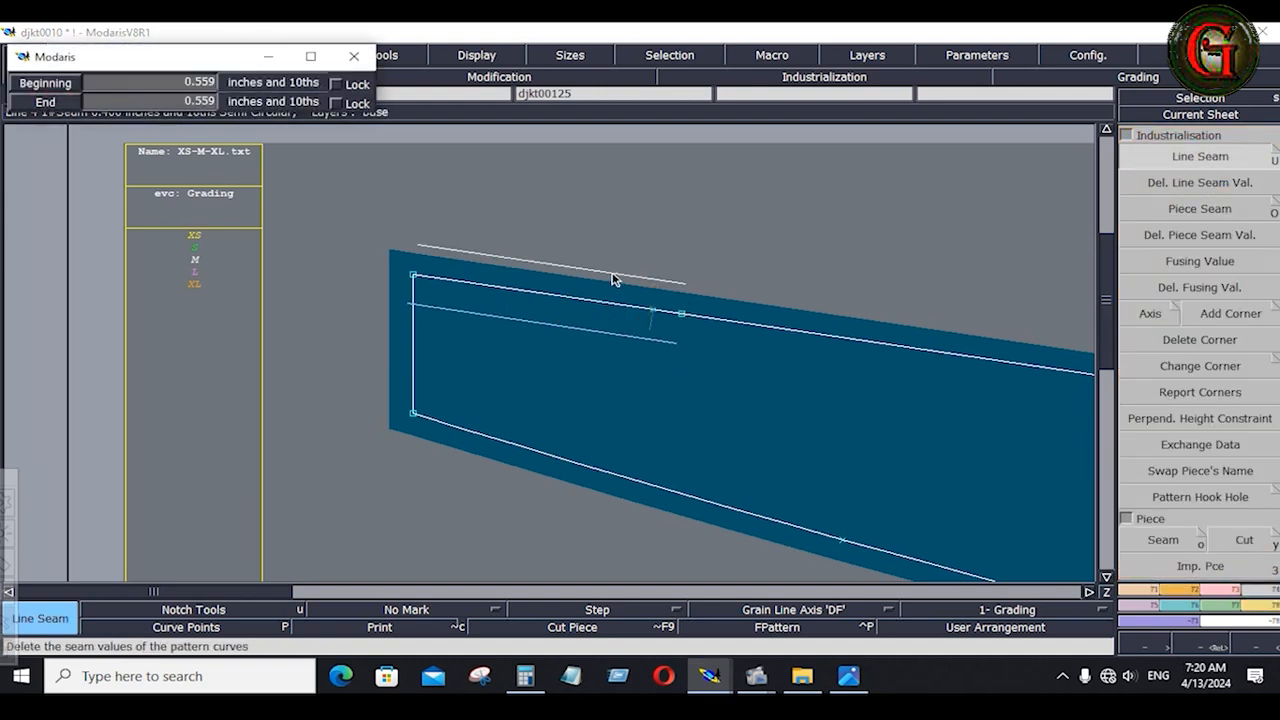
key(Down)
key(Down)
key(Down)
click(837, 255)
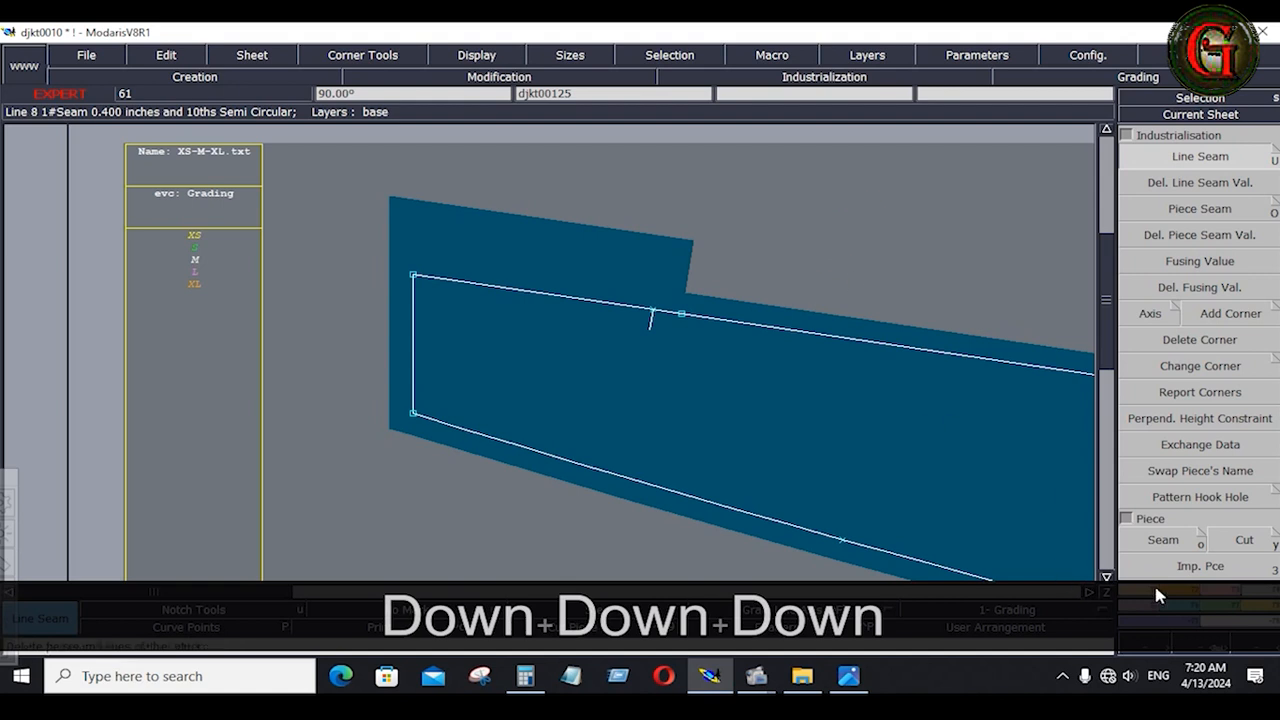
Step: Try to draw a line parallel to the narrow sleeve's upper wrist-end segment at a distance of -5
click(1136, 595)
key(ctrl+z)
click(1183, 457)
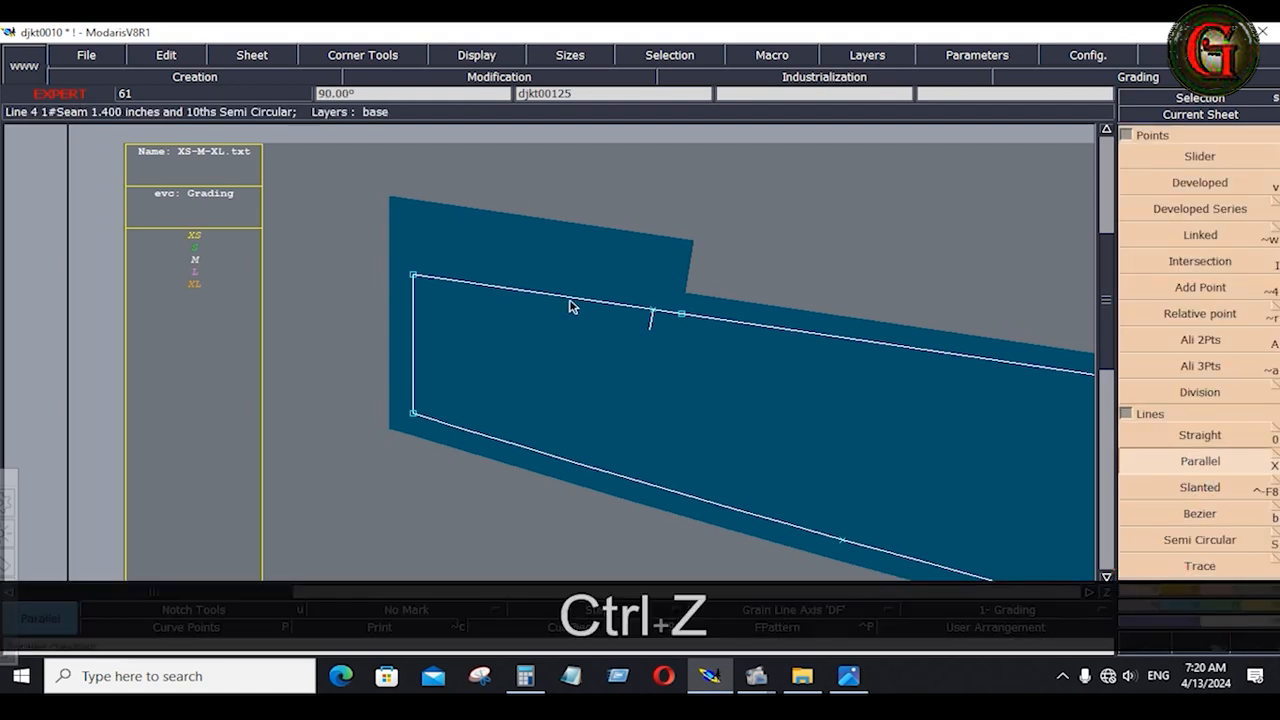
click(568, 297)
key(Down)
text(-5)
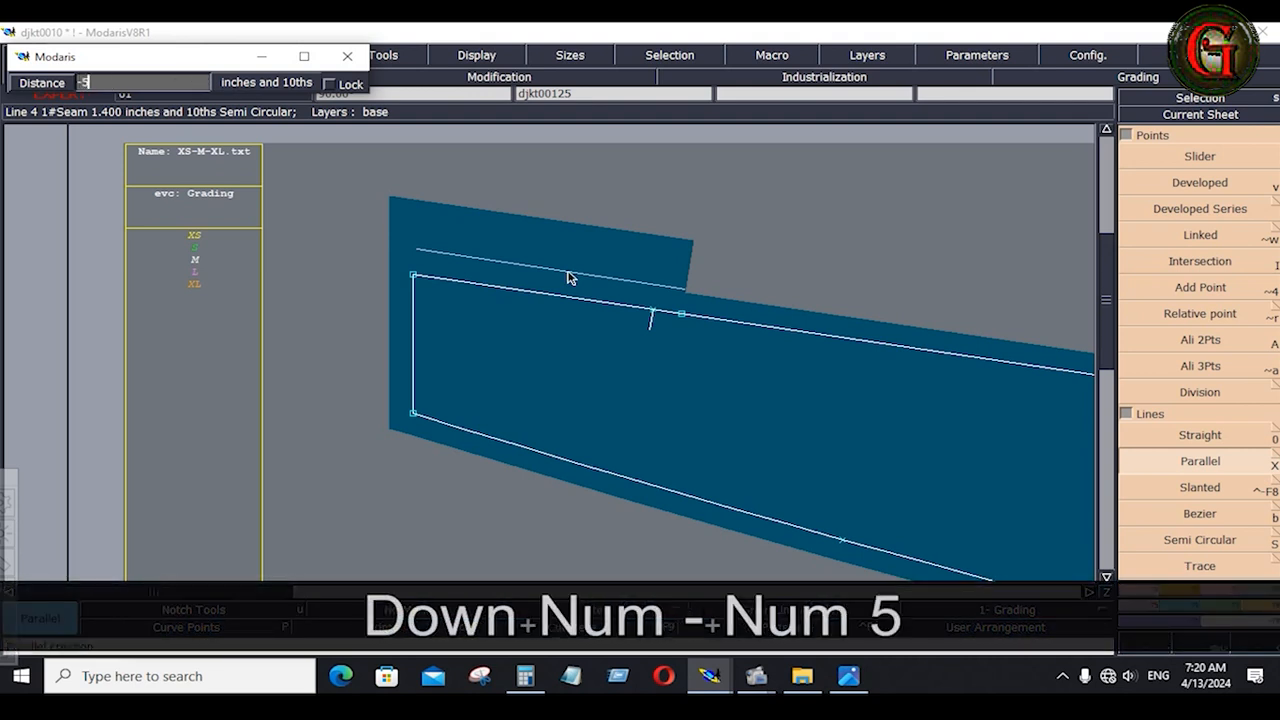
key(Return)
Step: Draw a line parallel to the narrow sleeve's upper wrist-end segment at a distance of -.5, inside its wide seam allowance
click(586, 299)
key(Down)
text(-.5)
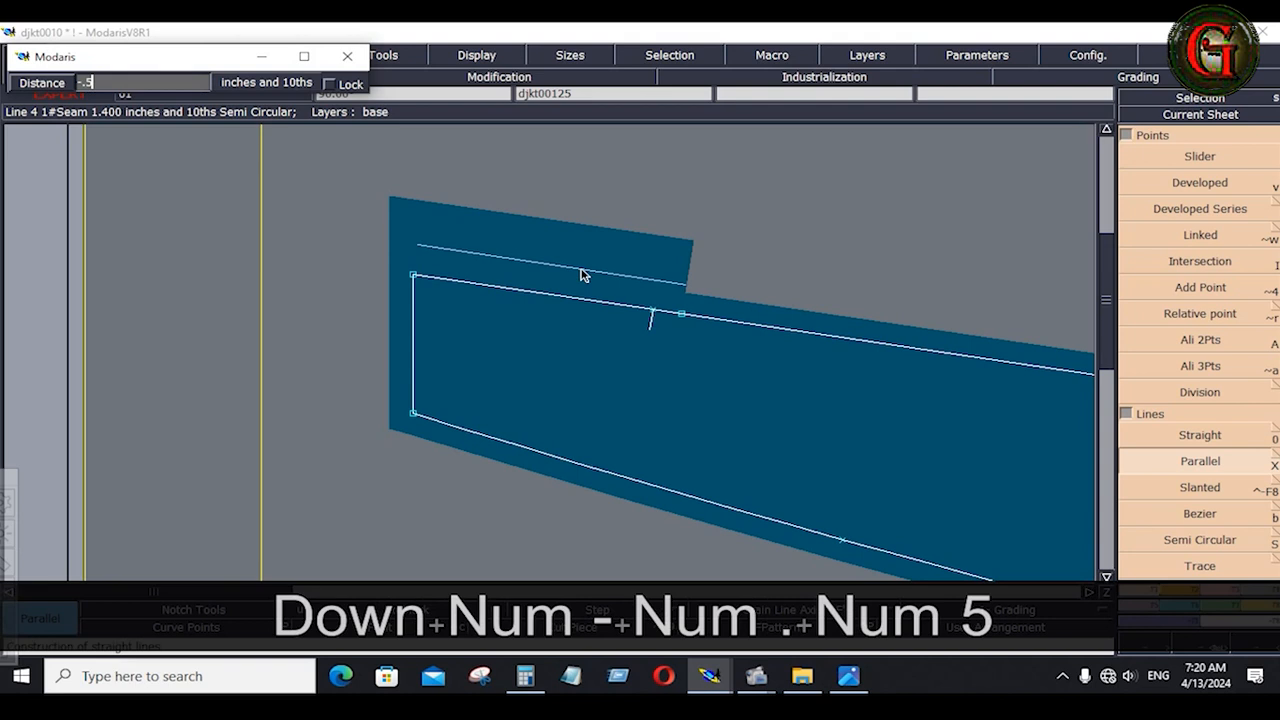
key(Return)
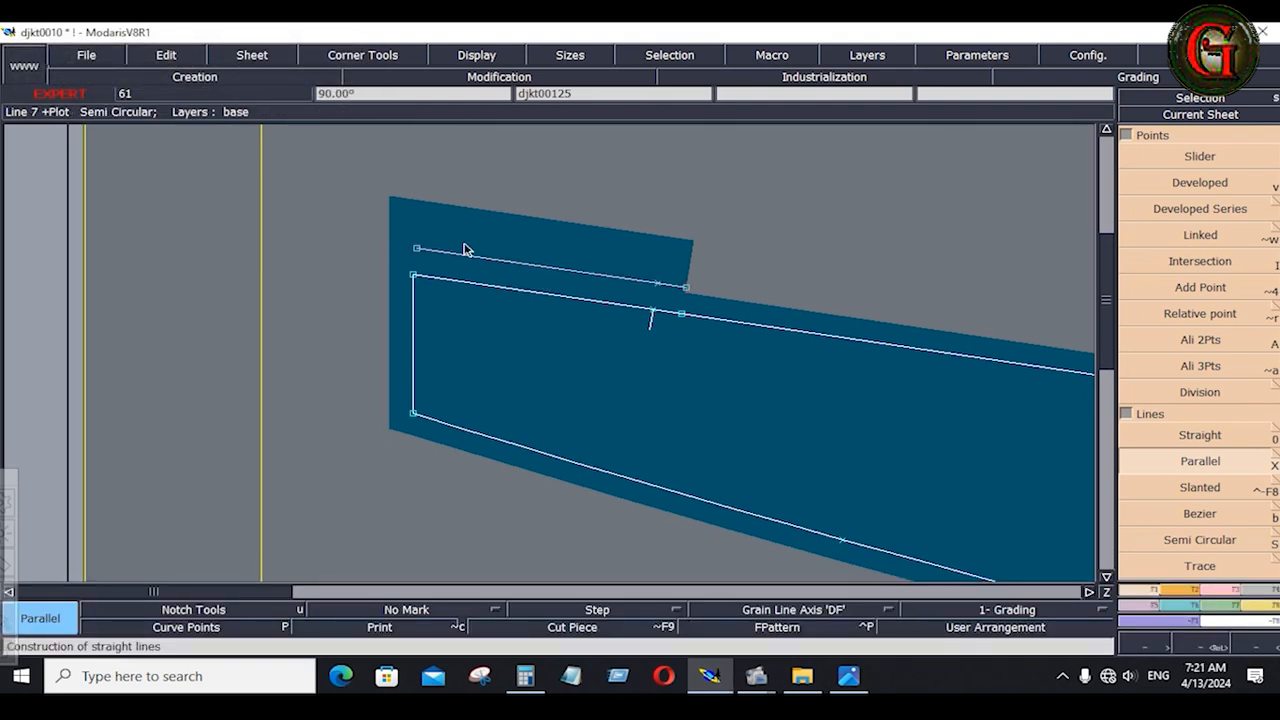
Step: Add a developed point on the wide sleeve's lower edge at curve length -.5 from the wrist-opening section point, on the side away from the wrist
key(j)
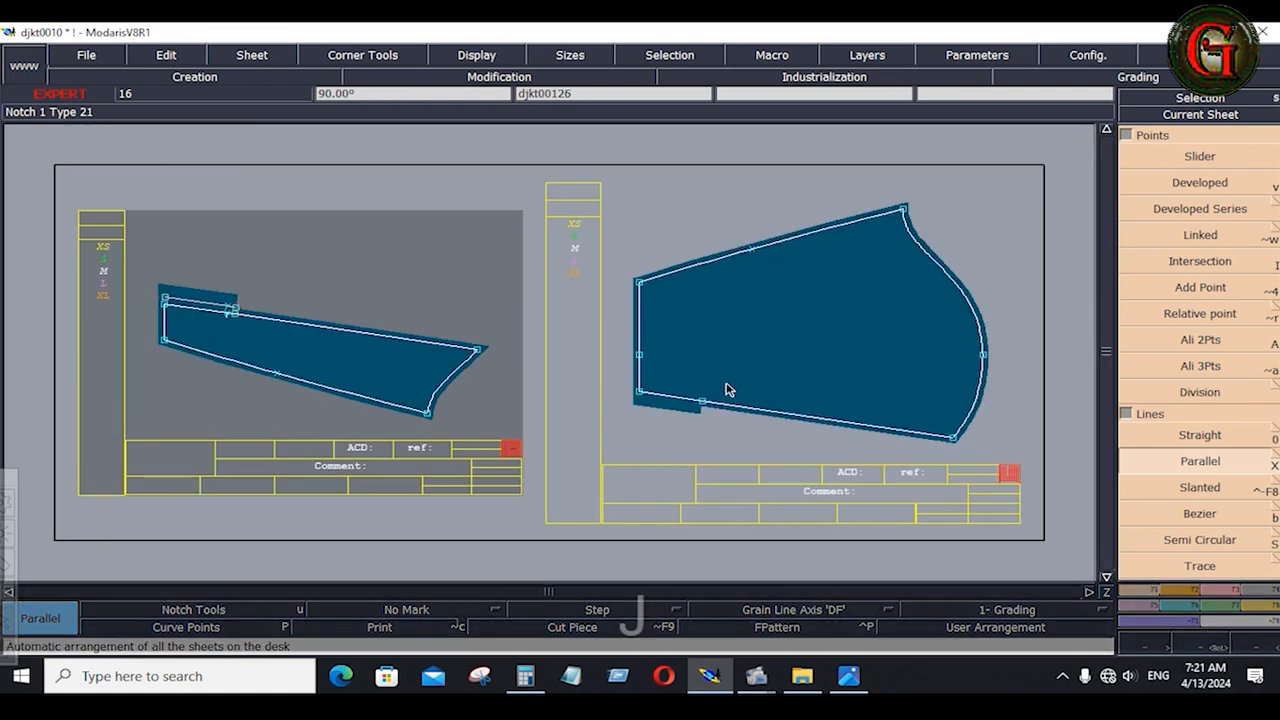
key(Home)
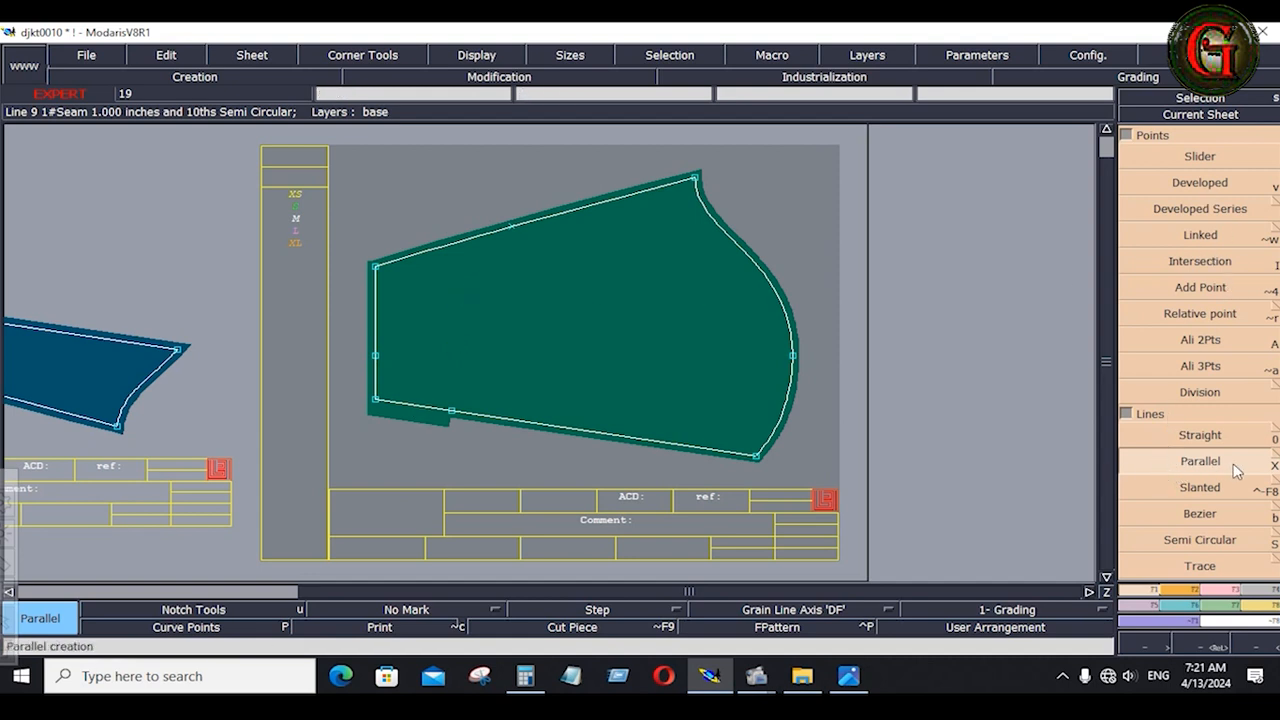
key(Return)
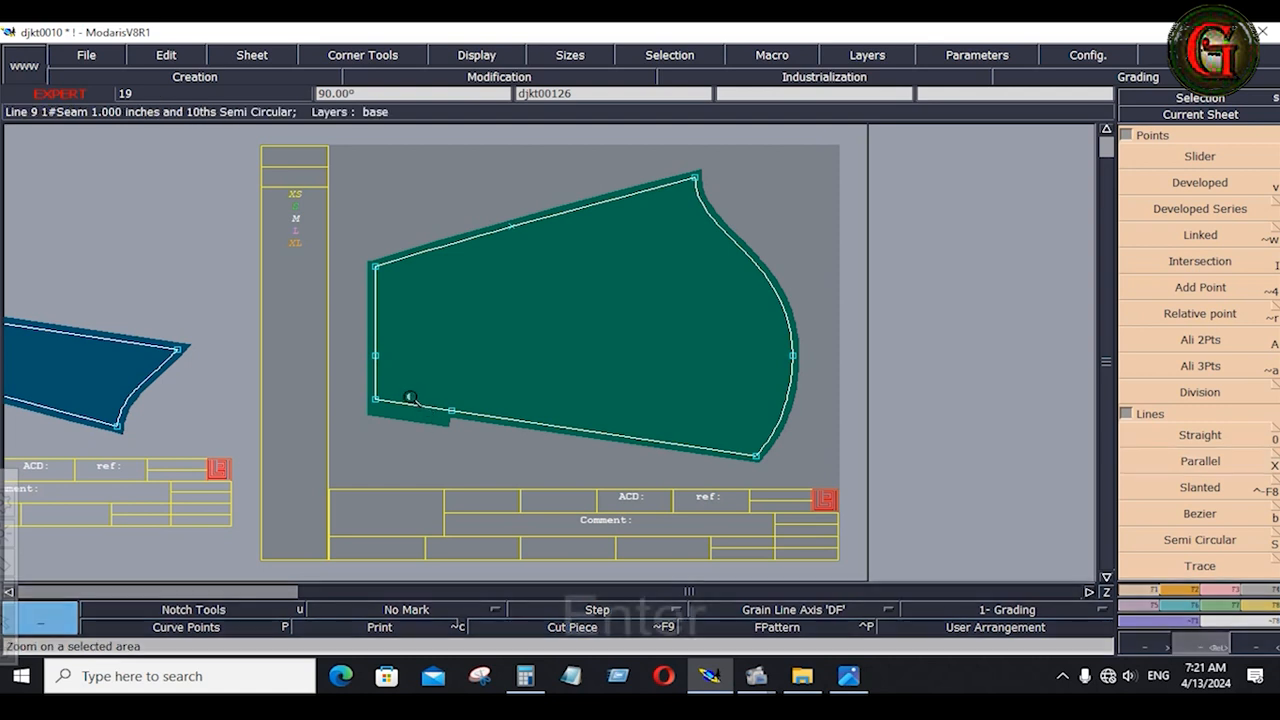
drag(347, 366, 510, 452)
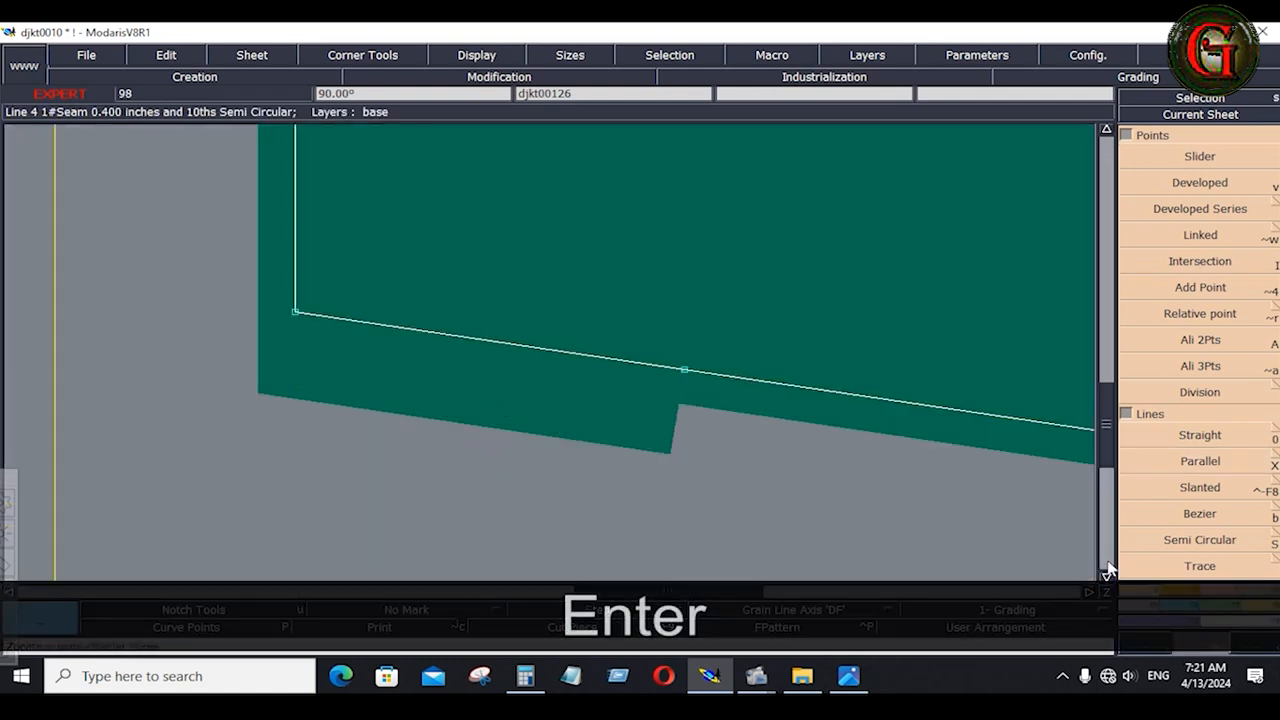
click(1200, 182)
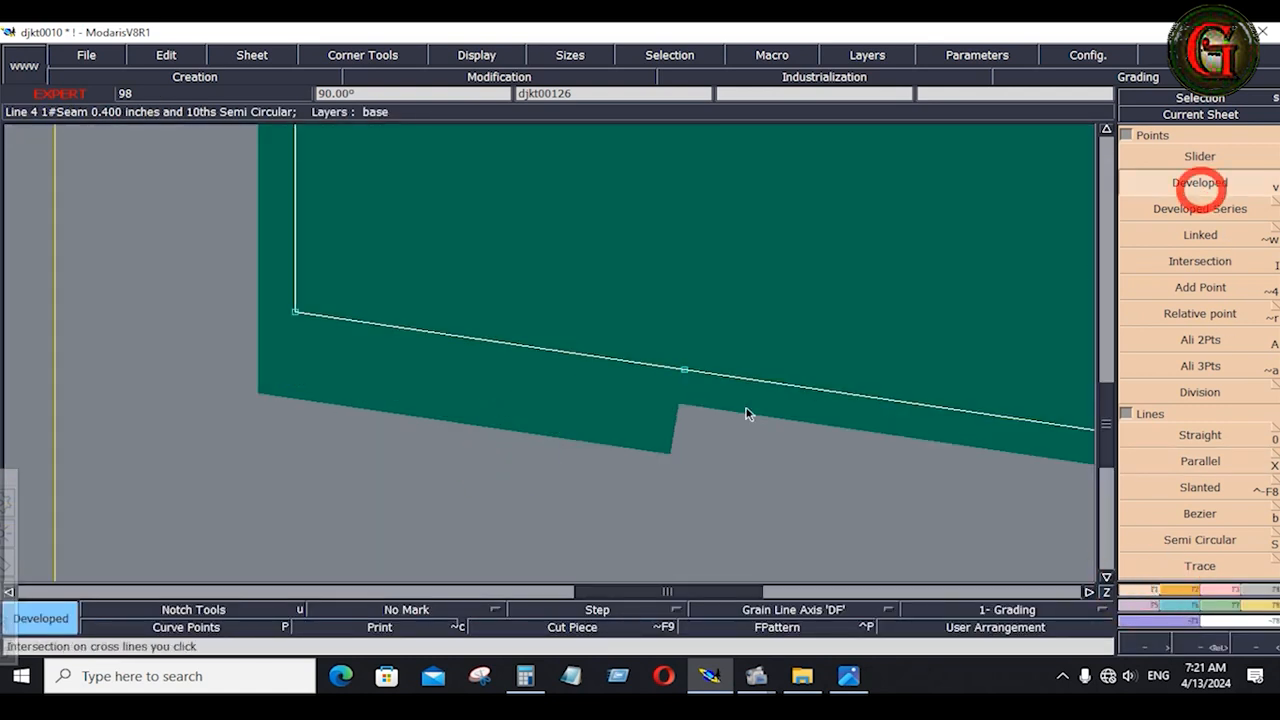
click(684, 370)
click(729, 380)
key(space)
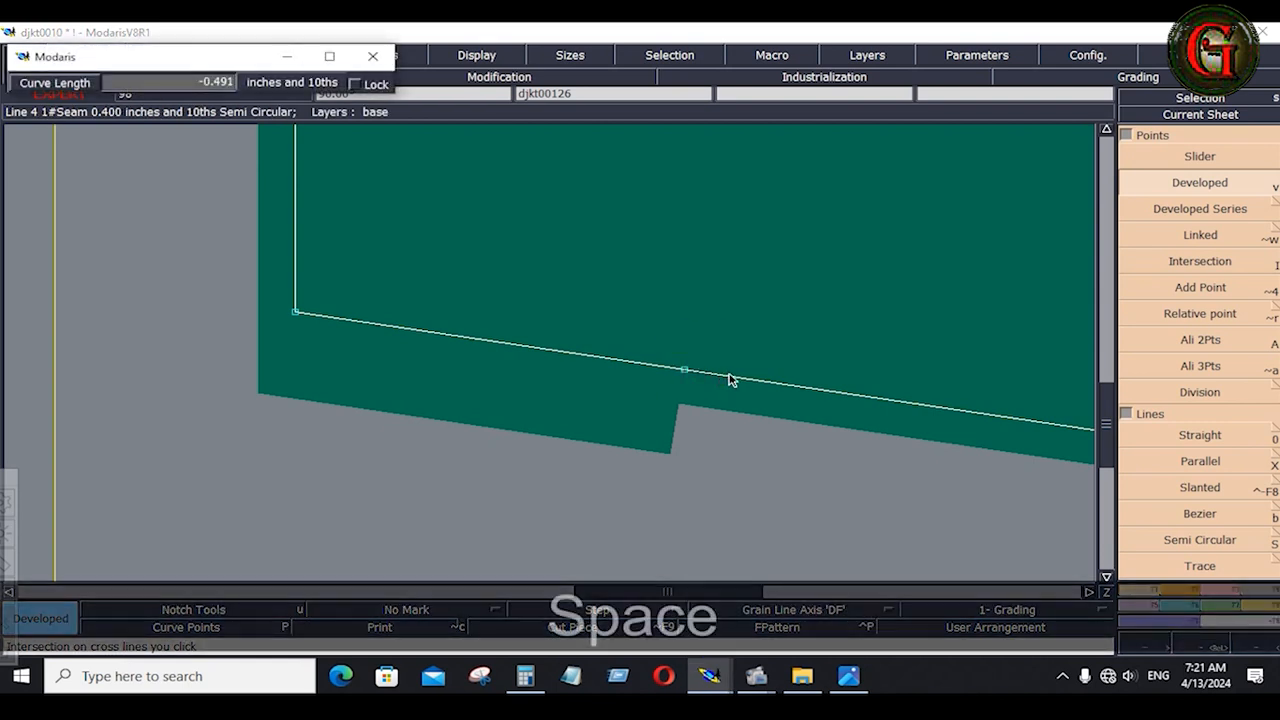
key(Down)
key(Down)
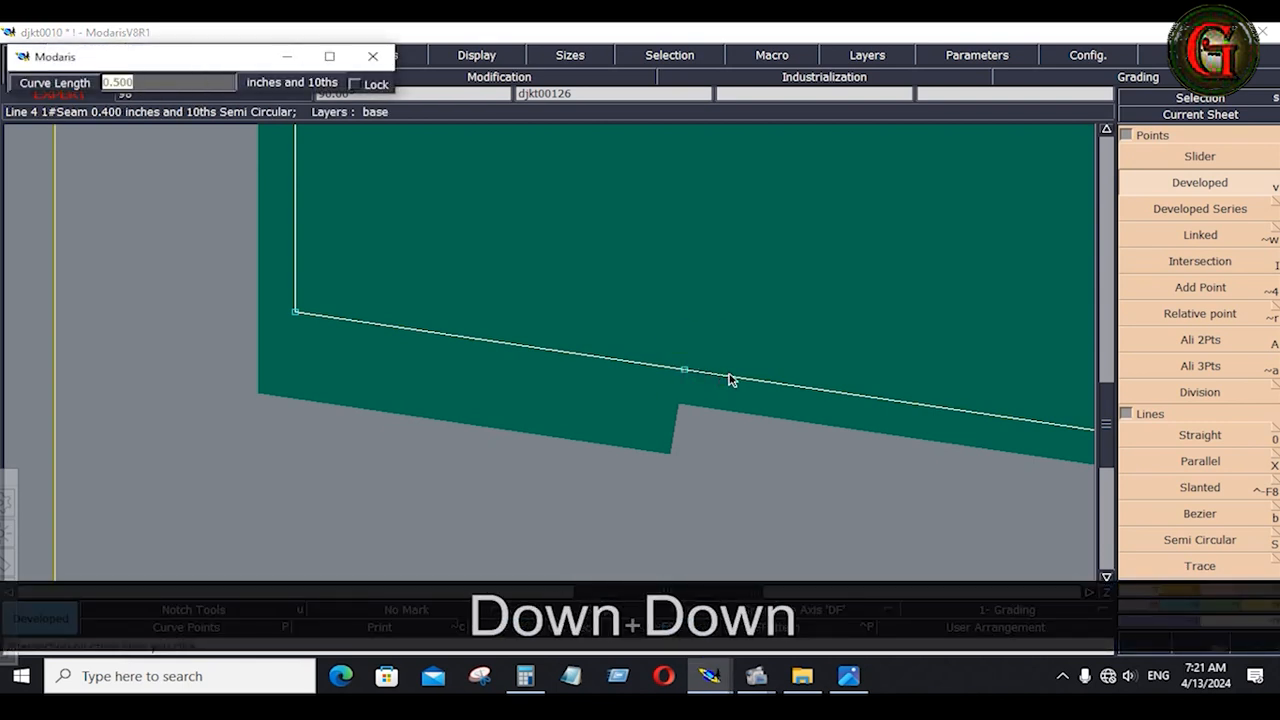
key(space)
key(Down)
text(-.5)
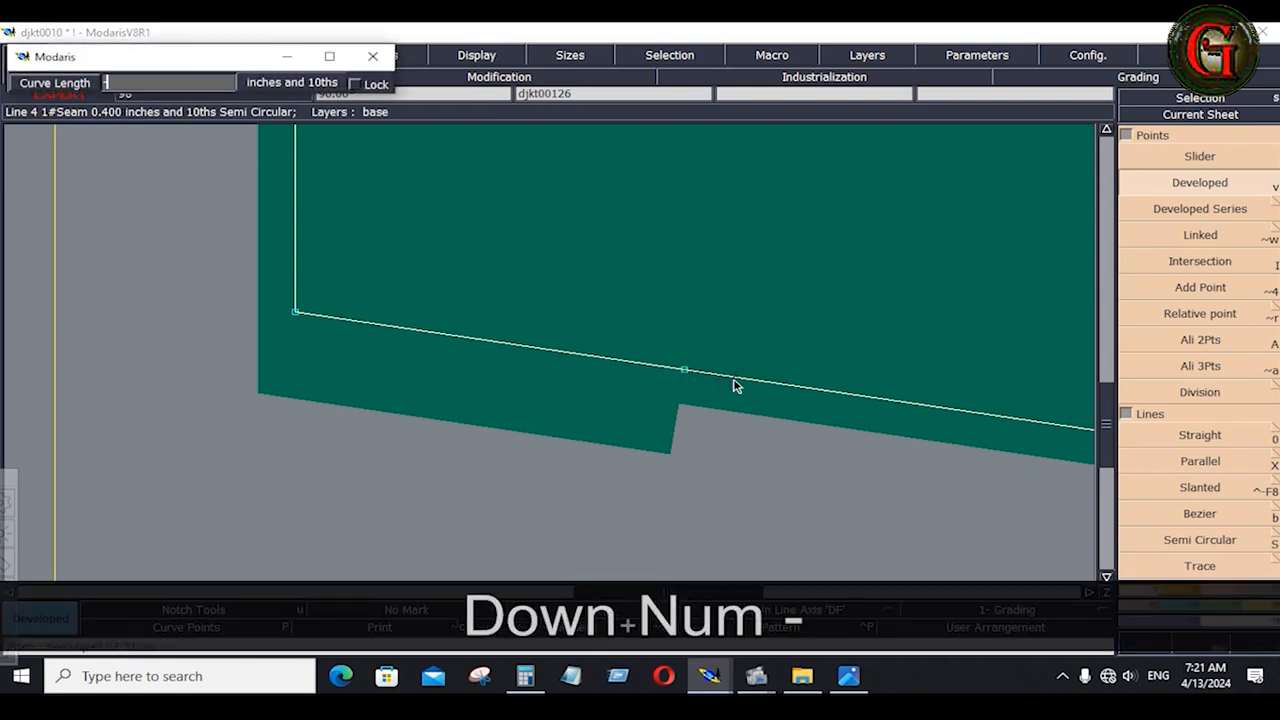
key(Return)
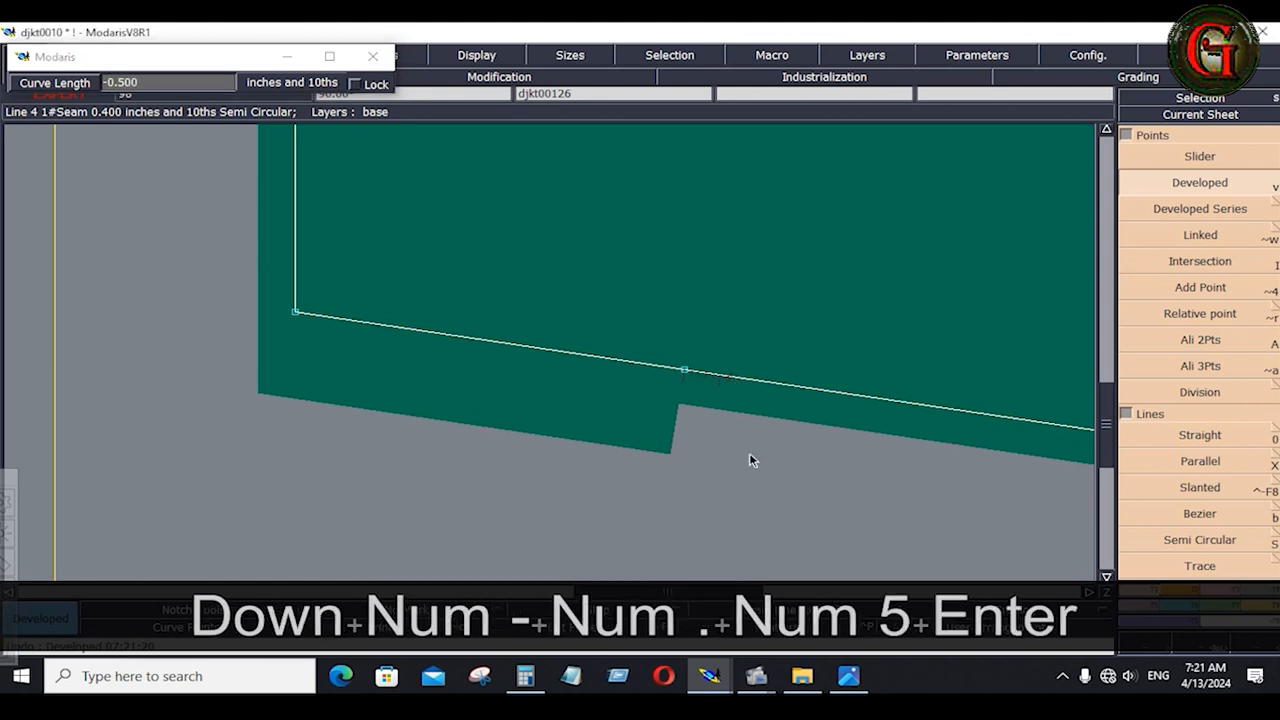
Step: Section the wide sleeve's lower edge at the developed point and merge the line at the former section point
click(1241, 409)
click(1200, 461)
click(731, 385)
click(1159, 408)
click(730, 379)
click(1241, 411)
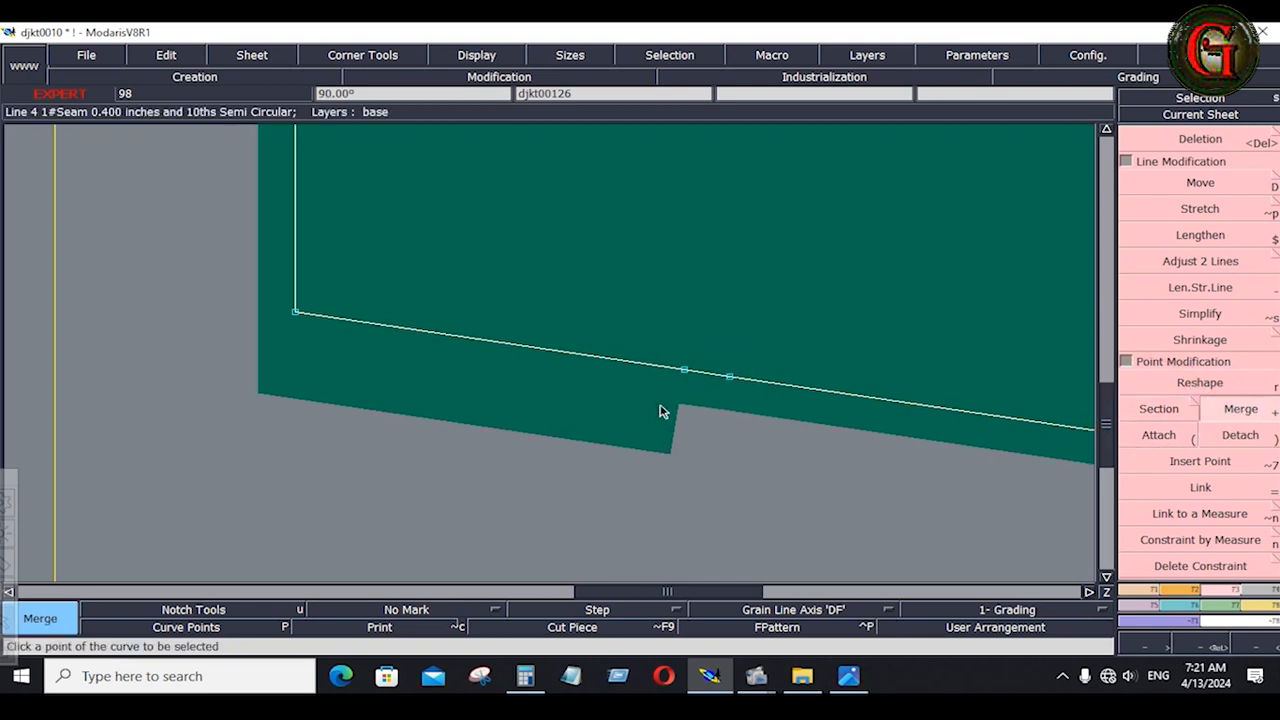
click(683, 369)
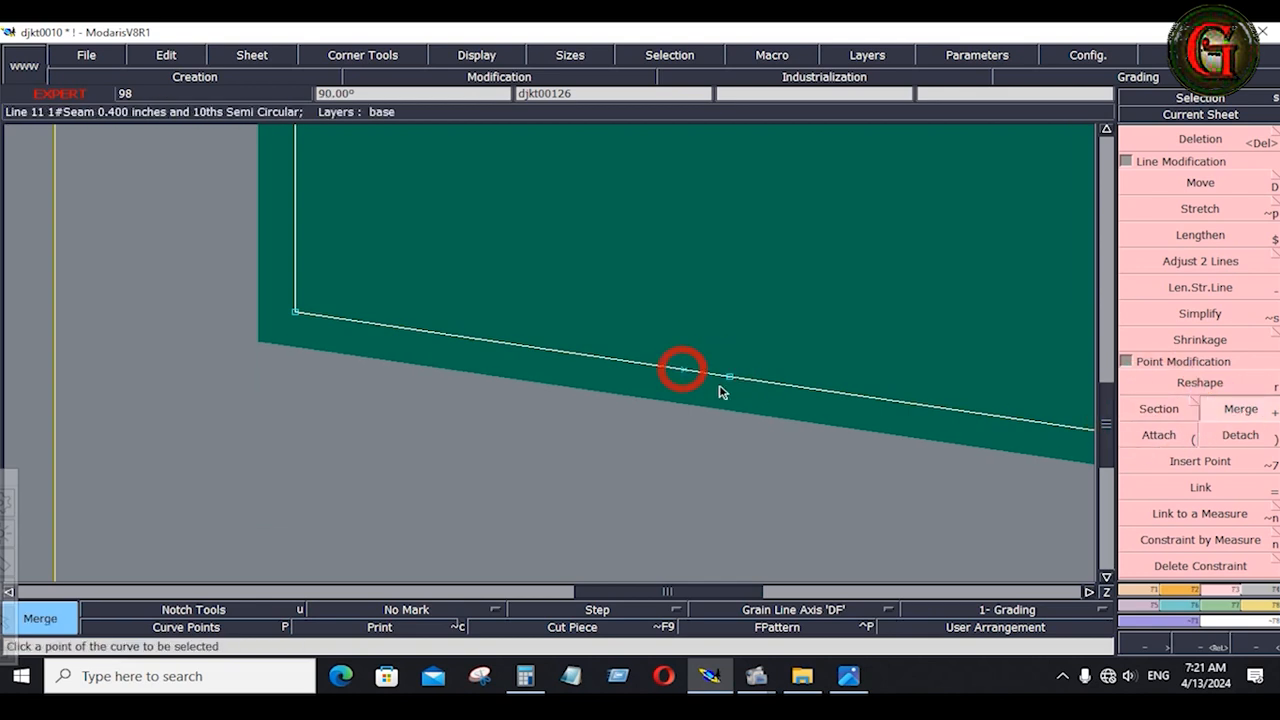
Step: Place a notch on the former section point of the wide sleeve's lower edge
click(1185, 591)
click(1157, 157)
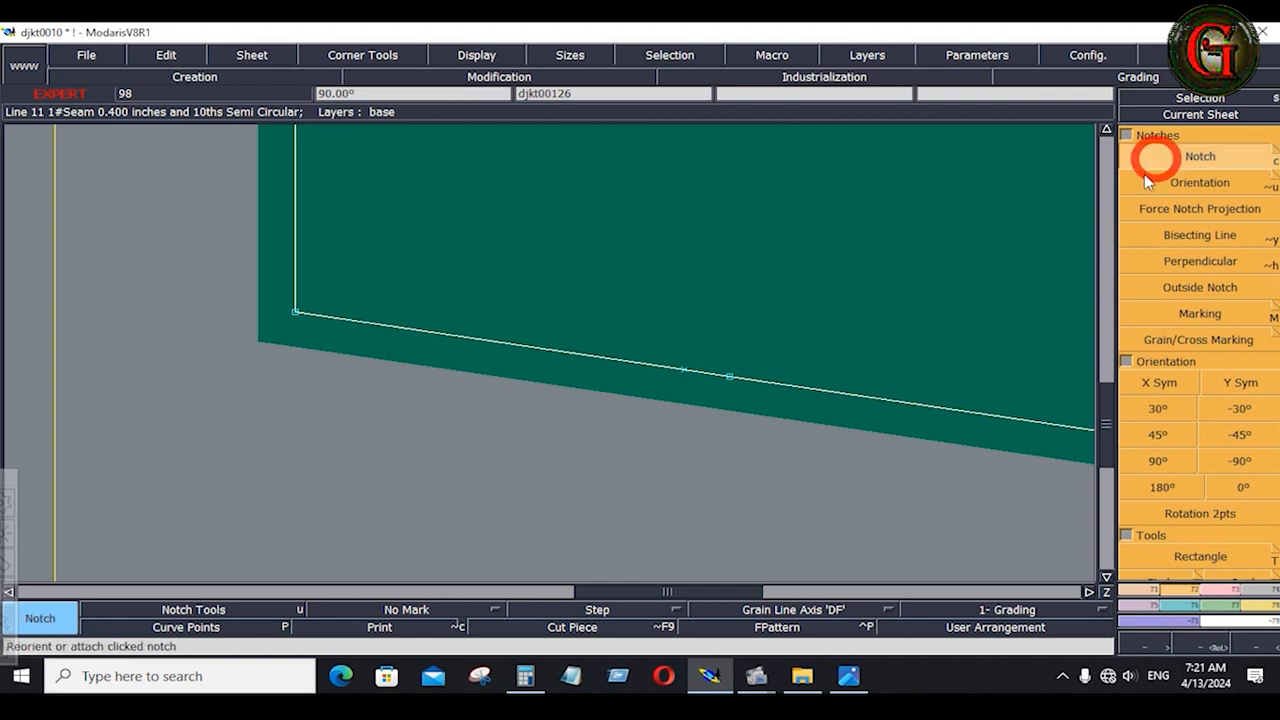
click(685, 370)
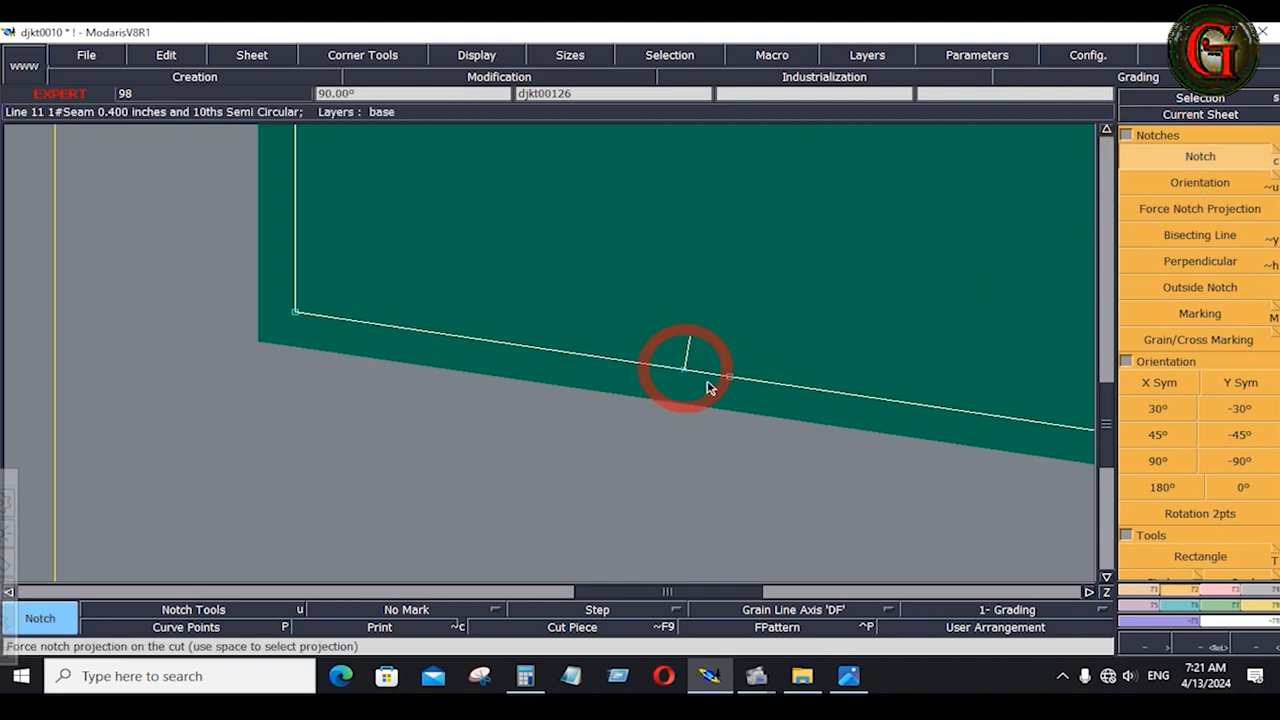
Step: Apply a line seam allowance of 1 at beginning and end to the lengthened wrist-end segment of the wide sleeve's lower edge
click(1272, 592)
click(1205, 156)
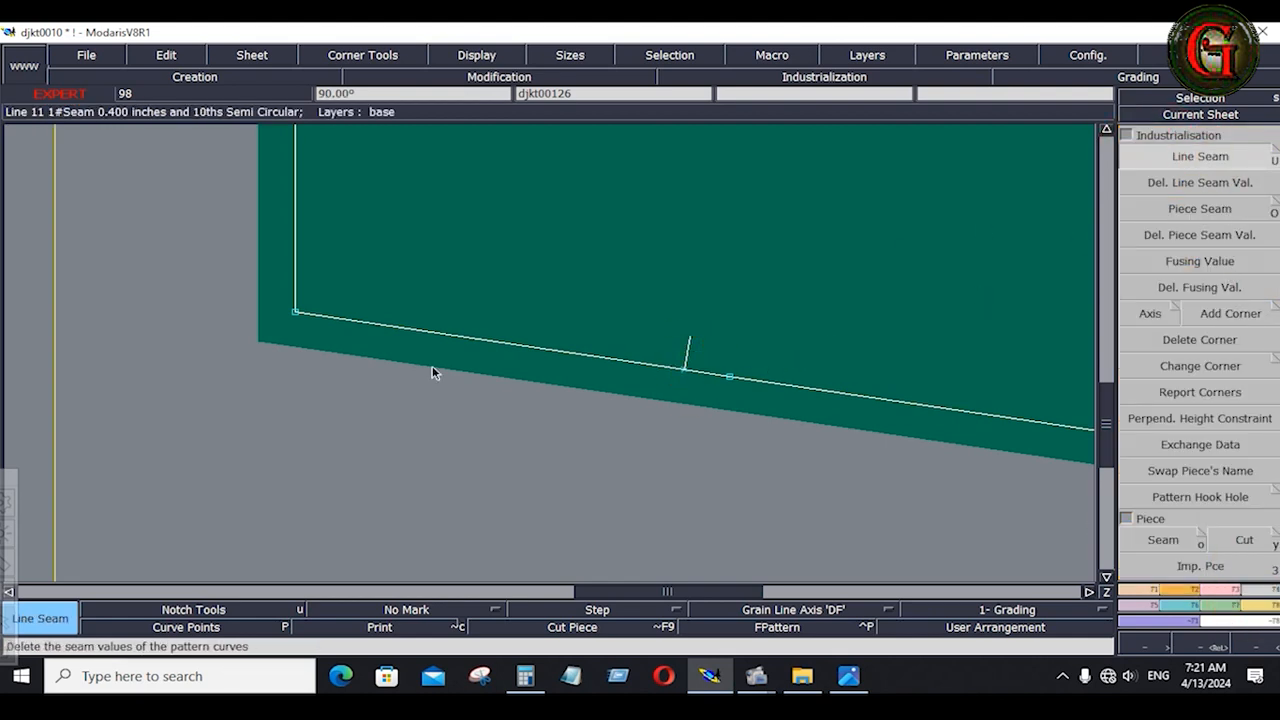
click(452, 339)
key(Down)
text(1)
key(Down)
text(1)
key(Down)
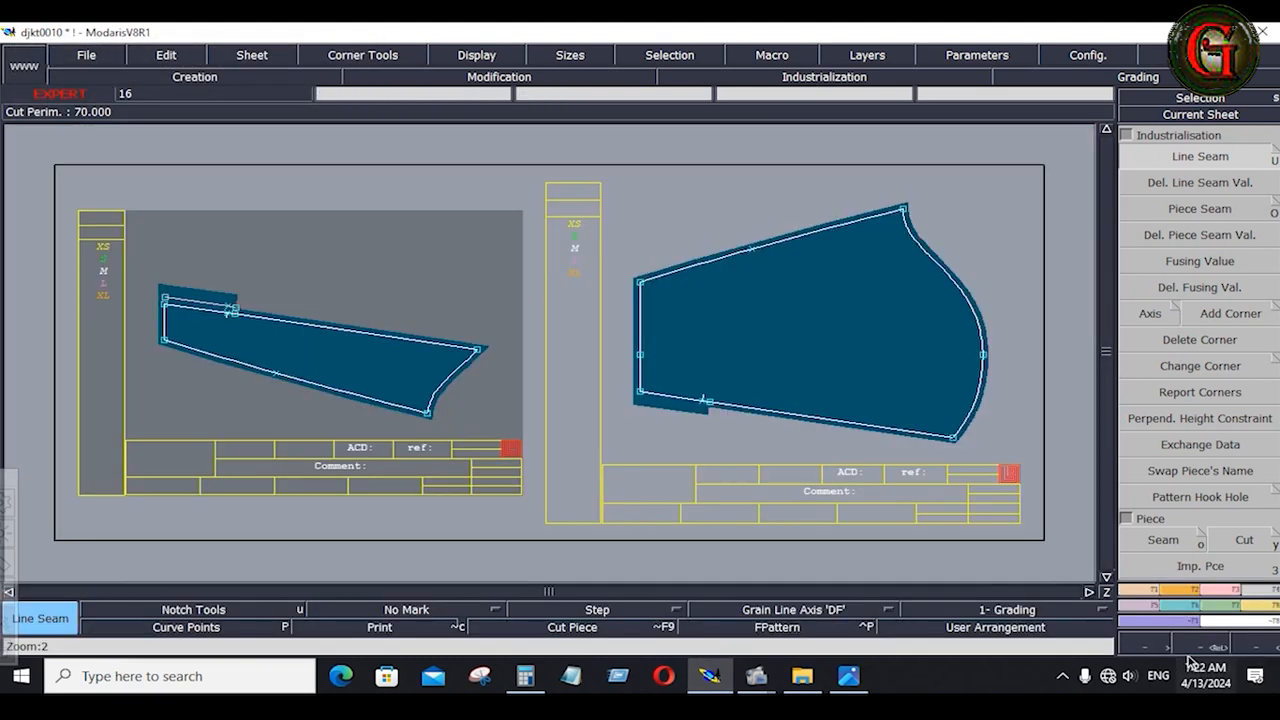
Step: Try a two-point rotation that levels the wide sleeve's lower edge, and undo it
click(1190, 590)
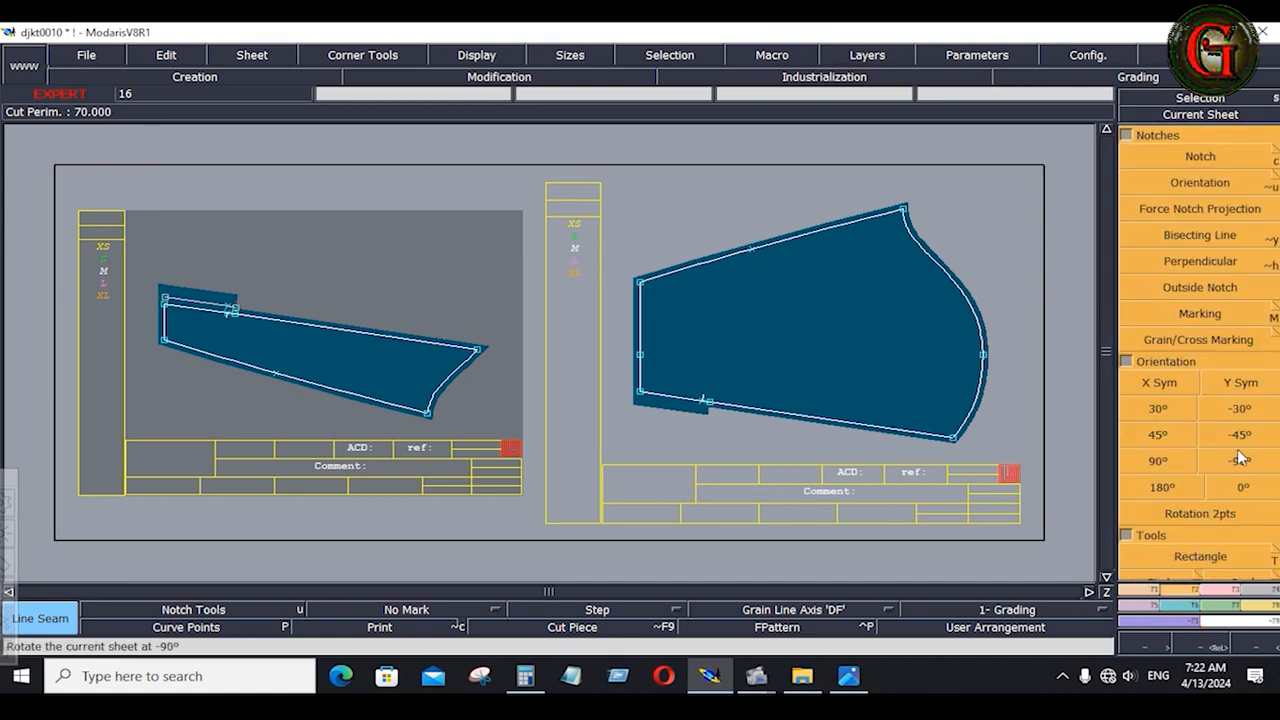
click(1200, 513)
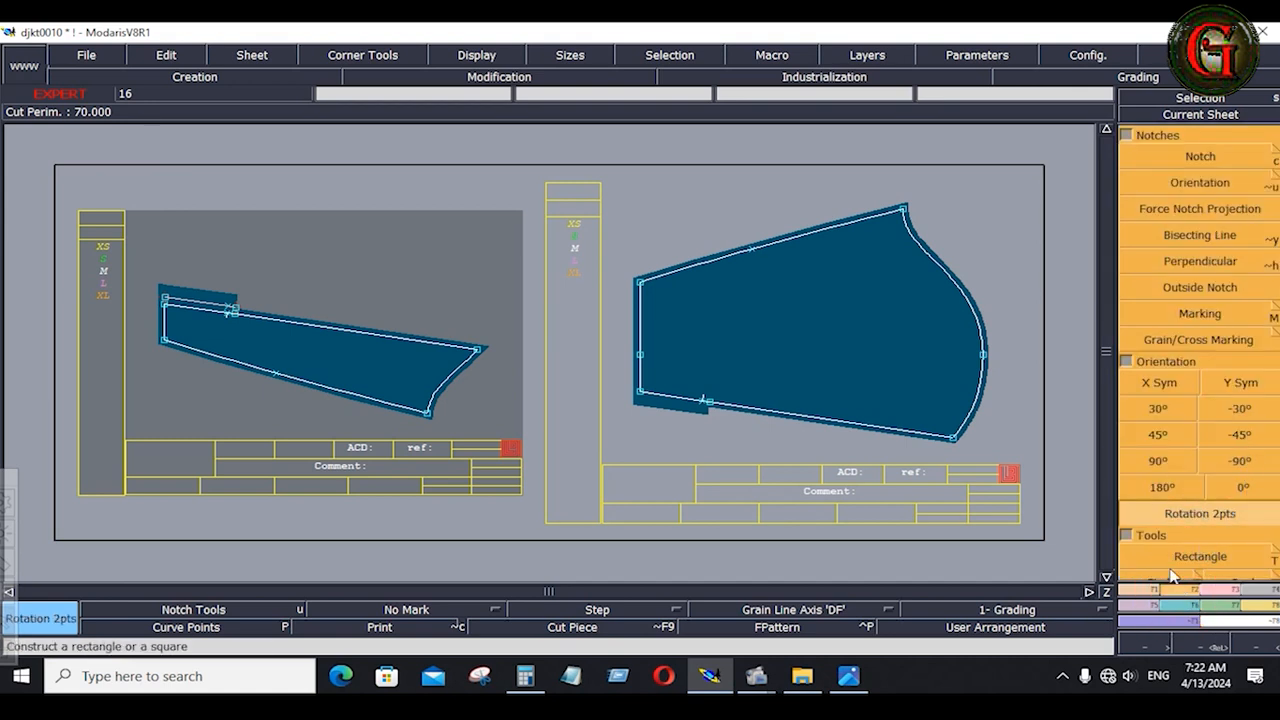
click(641, 393)
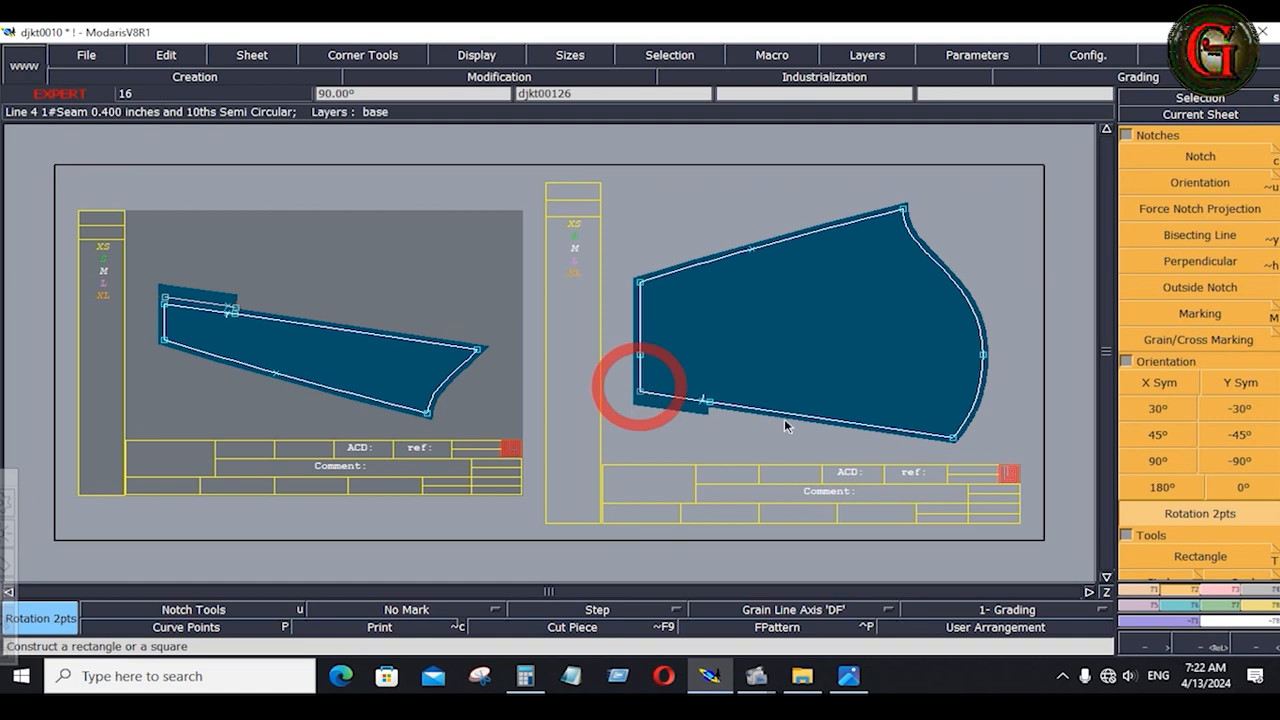
click(953, 439)
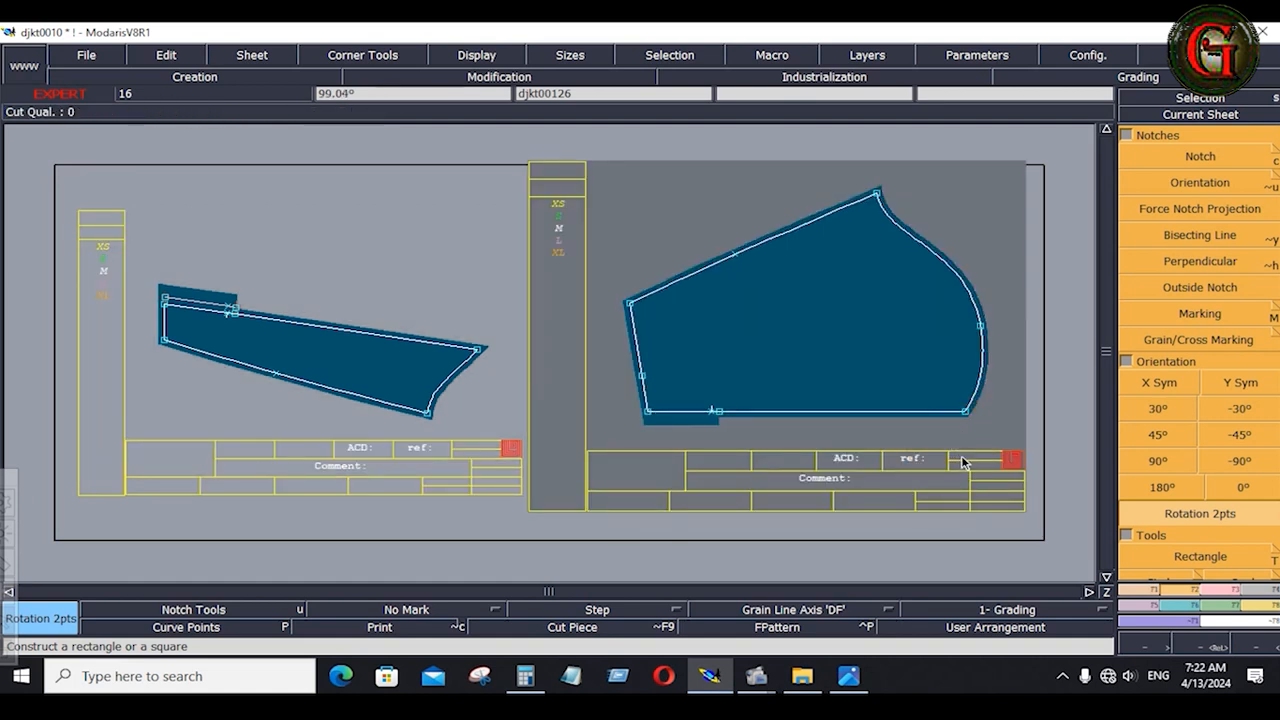
key(ctrl+z)
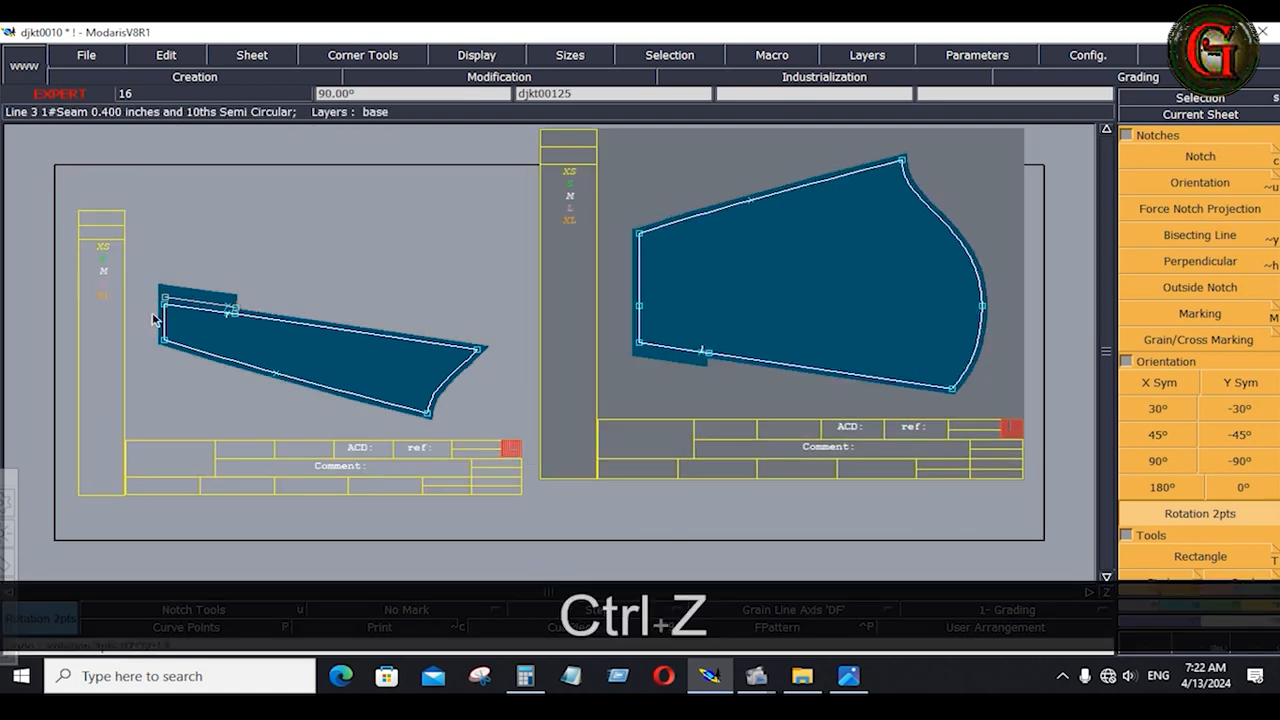
Step: Level the narrow sleeve's upper edge with a two-point rotation, and draw a horizontal grain-line axis in the middle of each sleeve piece
click(163, 312)
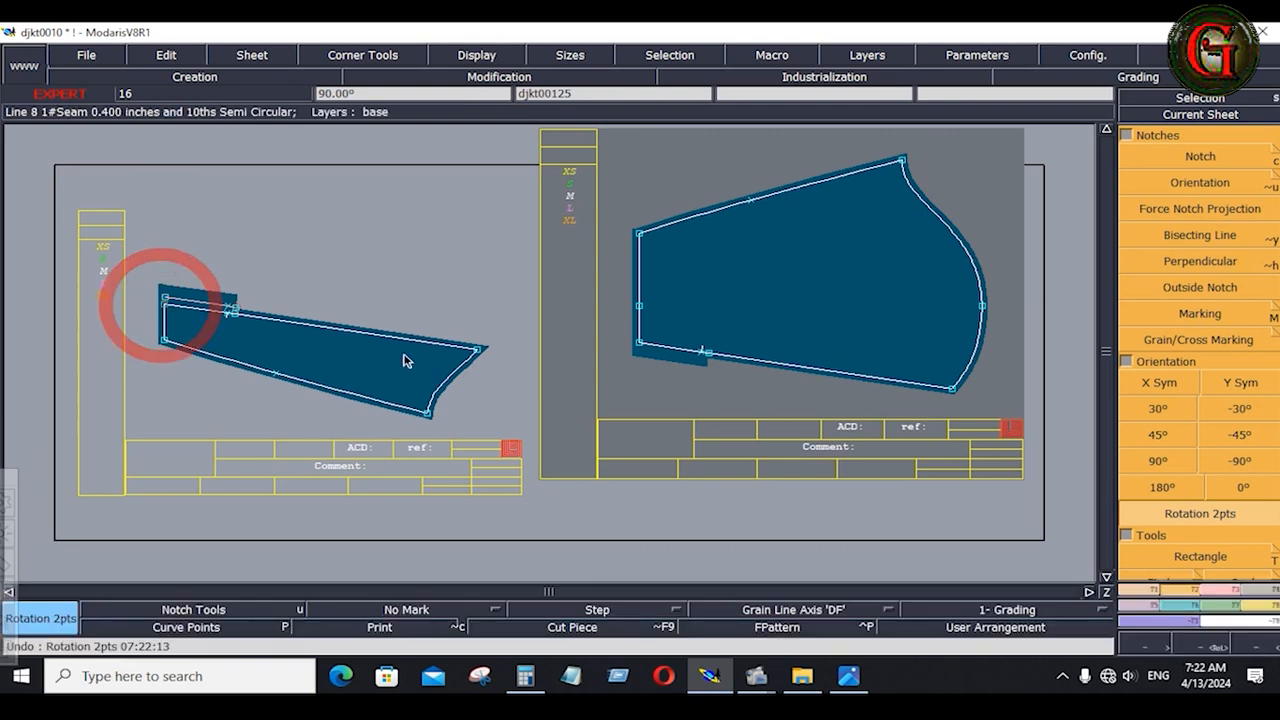
click(478, 350)
ctrl+click(279, 344)
ctrl+click(364, 344)
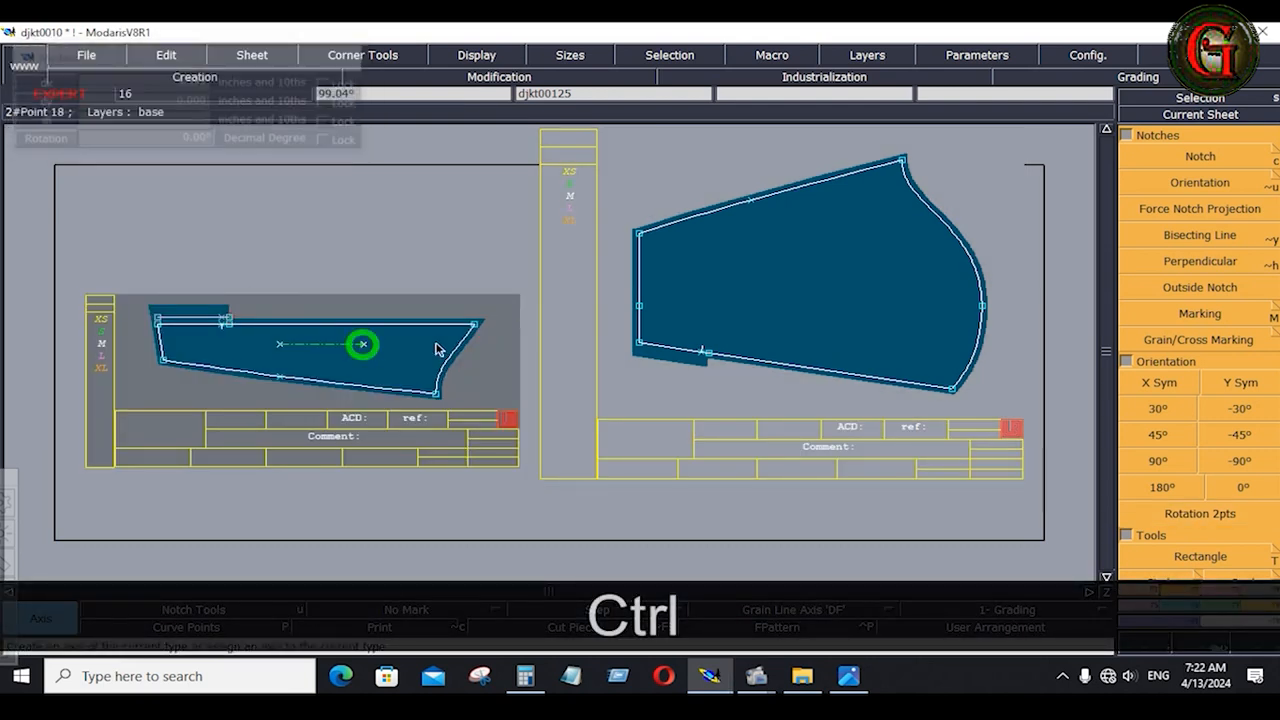
ctrl+click(788, 284)
ctrl+click(877, 284)
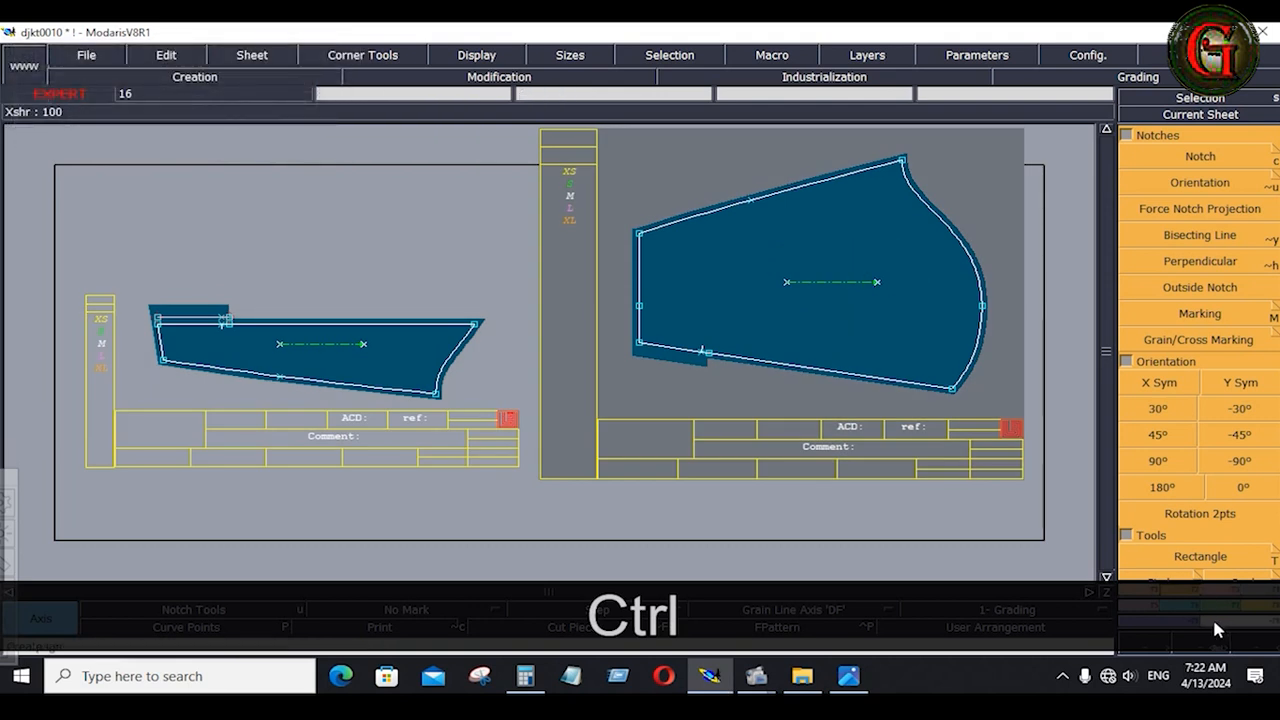
Step: Place notches on the wide sleeve's wrist-edge middle point and sleeve-cap point, and rearrange the sheets
click(1221, 162)
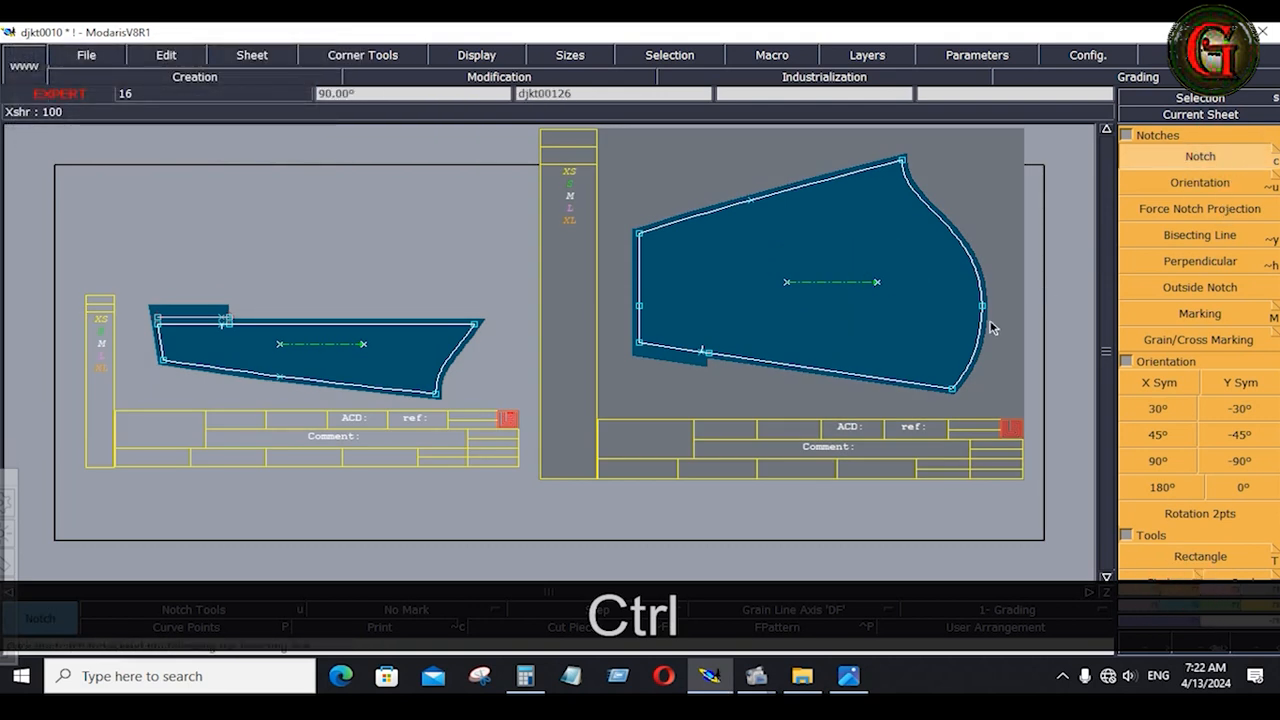
click(640, 309)
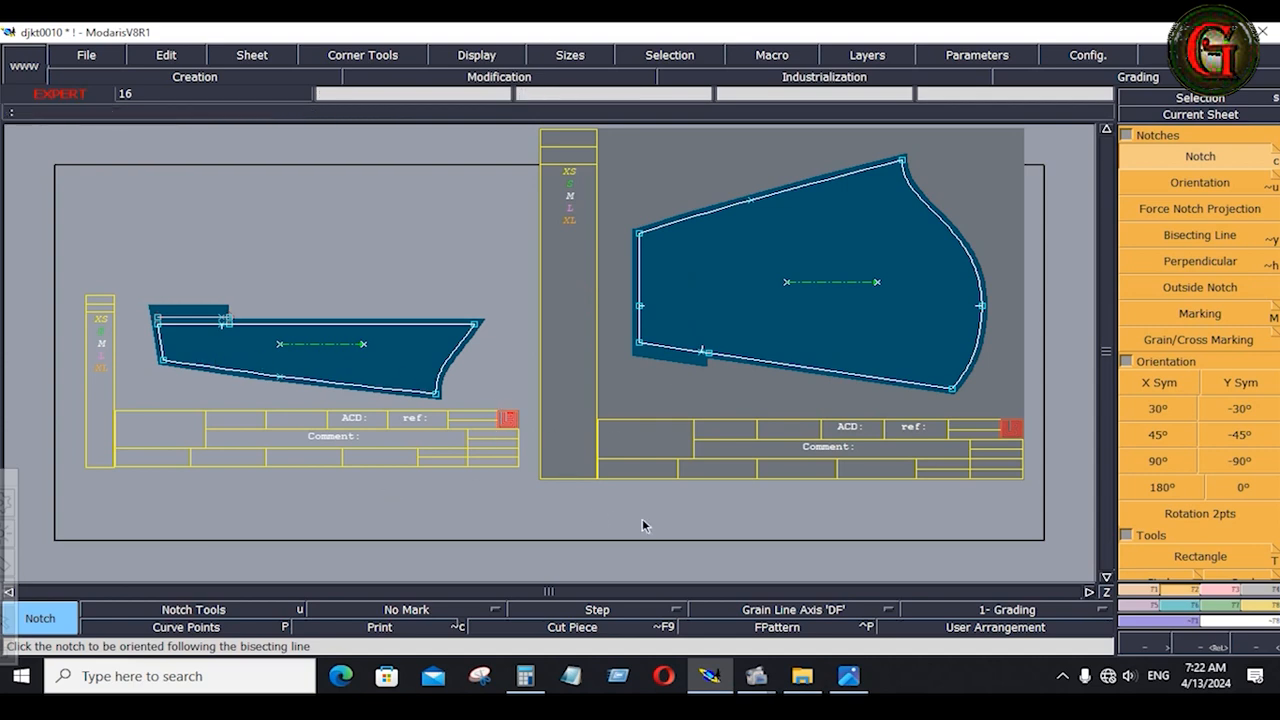
key(j)
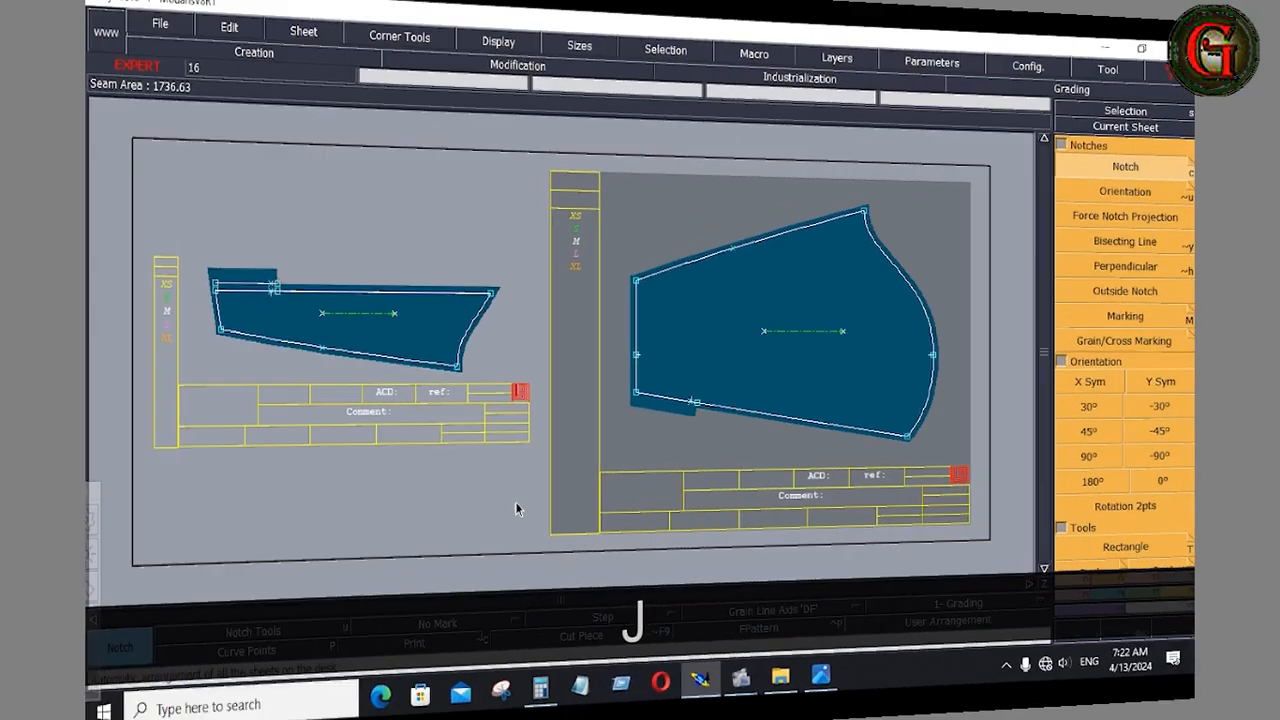
Step: Display all the model's pattern sheets and save the model, continuing past the detected anomalies
key(KP_8)
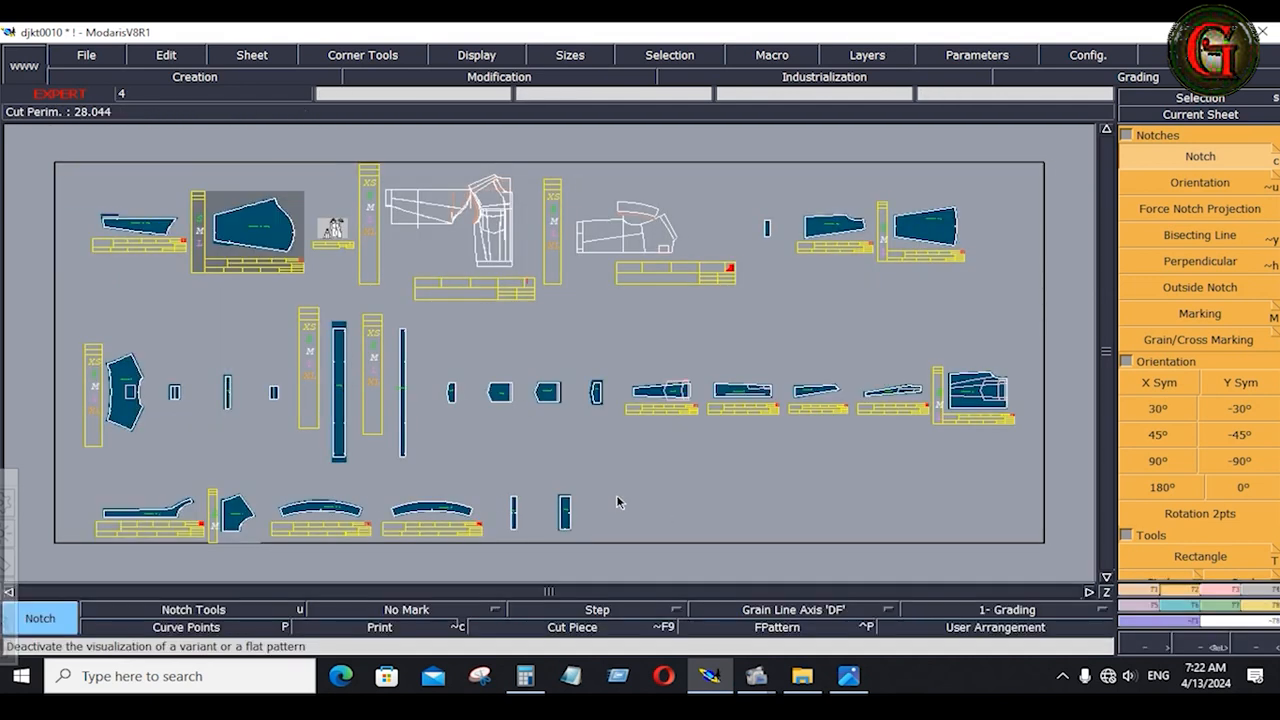
key(F6)
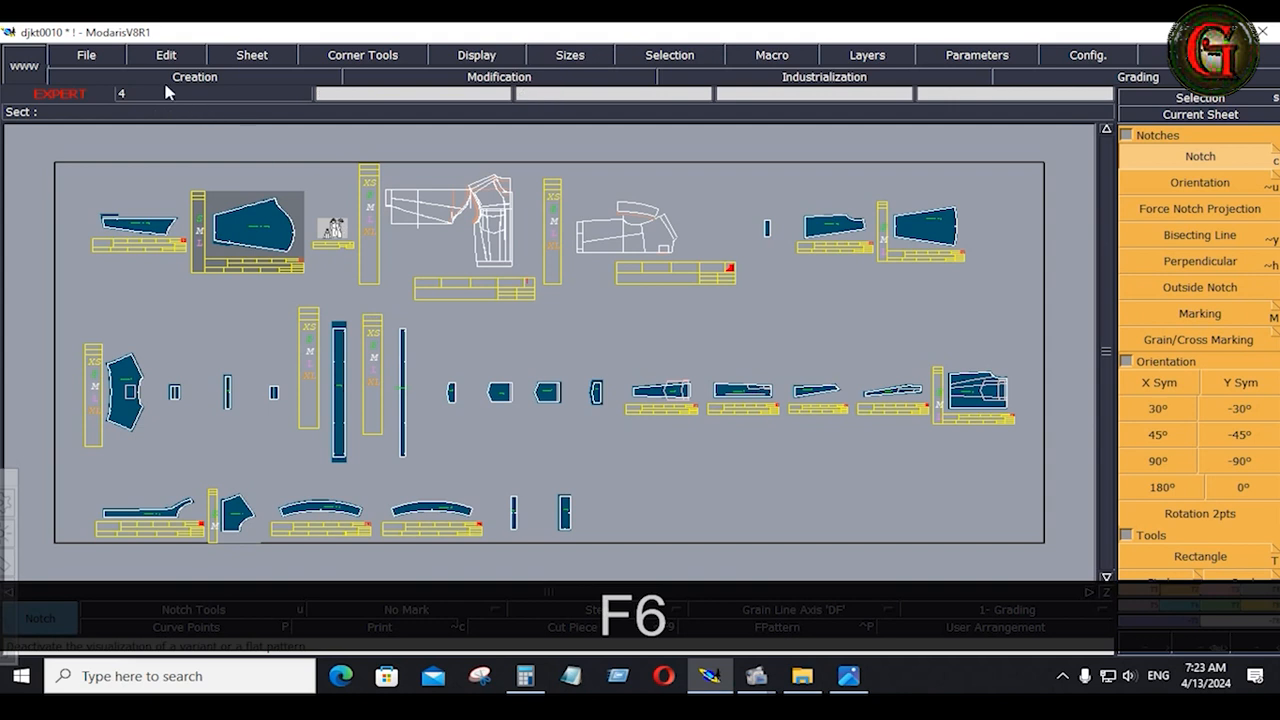
click(86, 55)
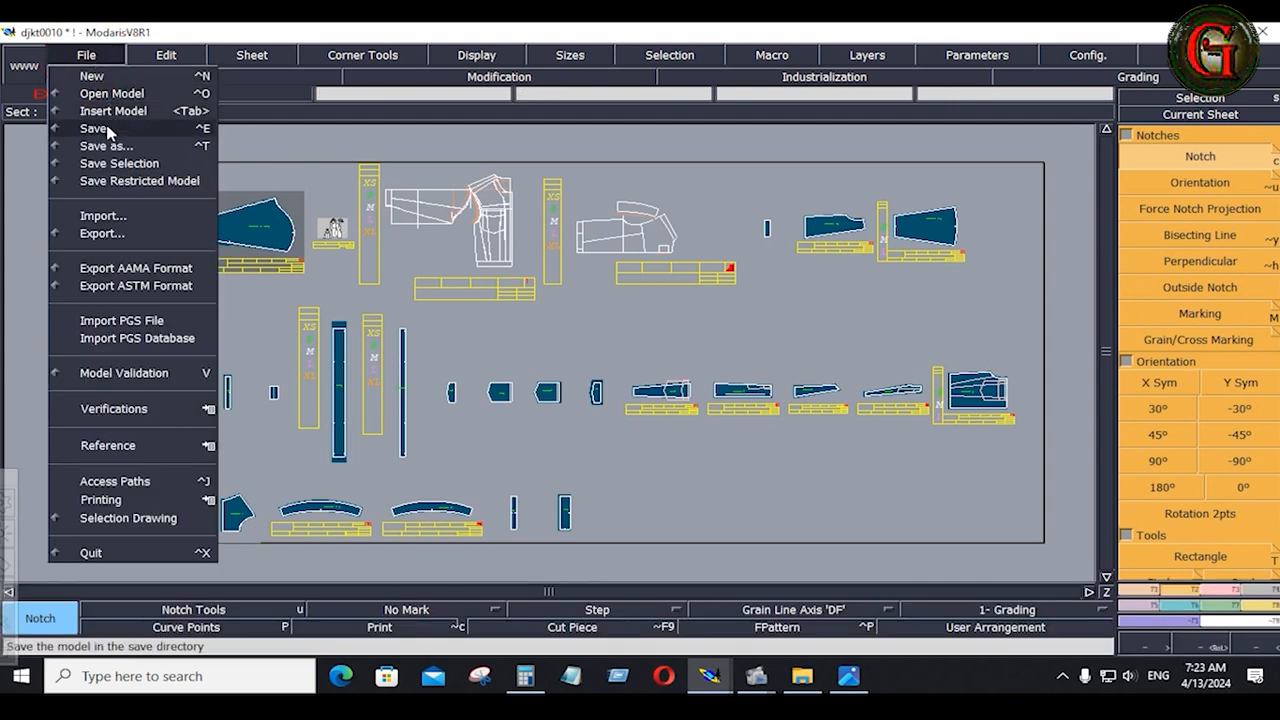
click(105, 128)
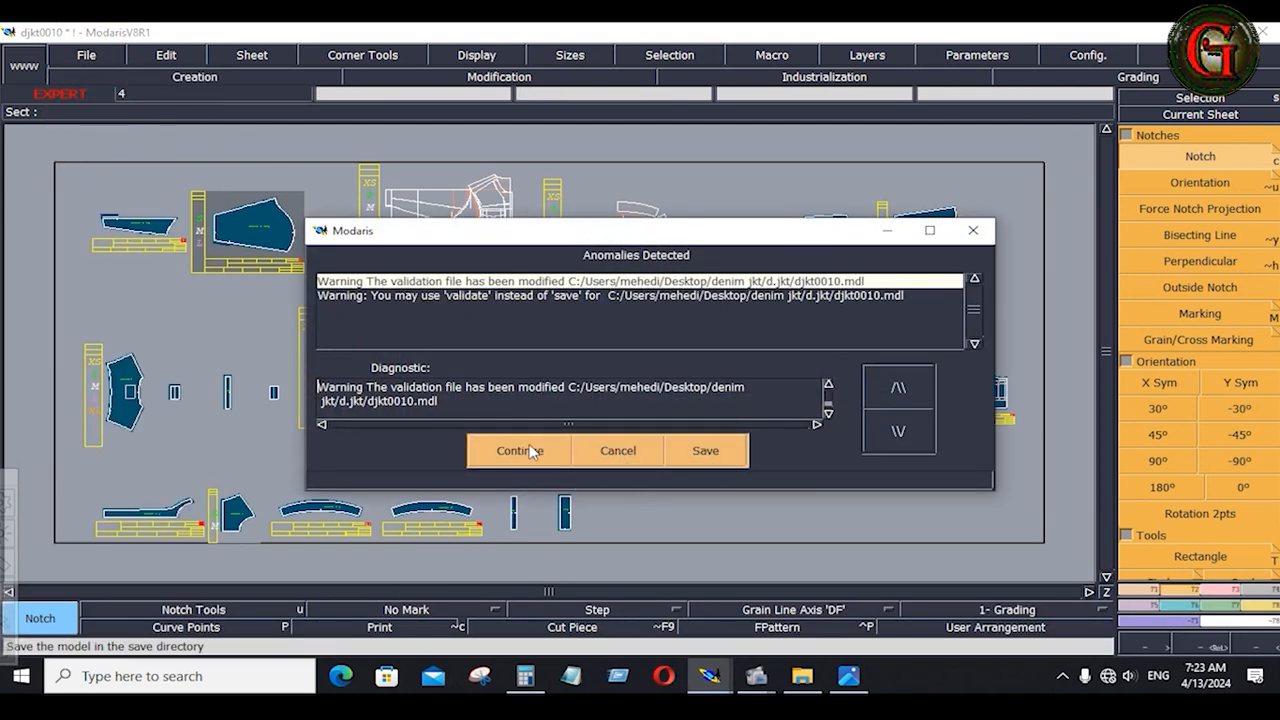
click(520, 451)
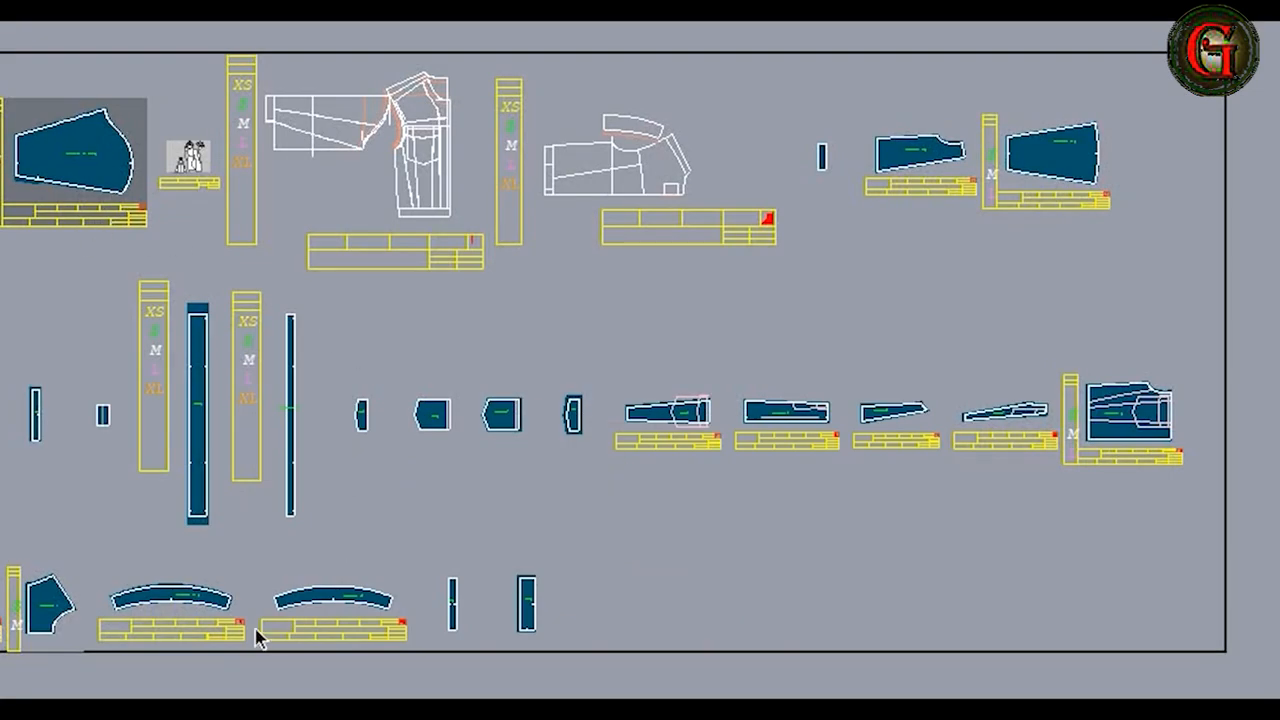
Step: Lengthen the wider rectangular strip piece by moving its three lower-end points straight downward
key(Return)
drag(411, 547, 563, 648)
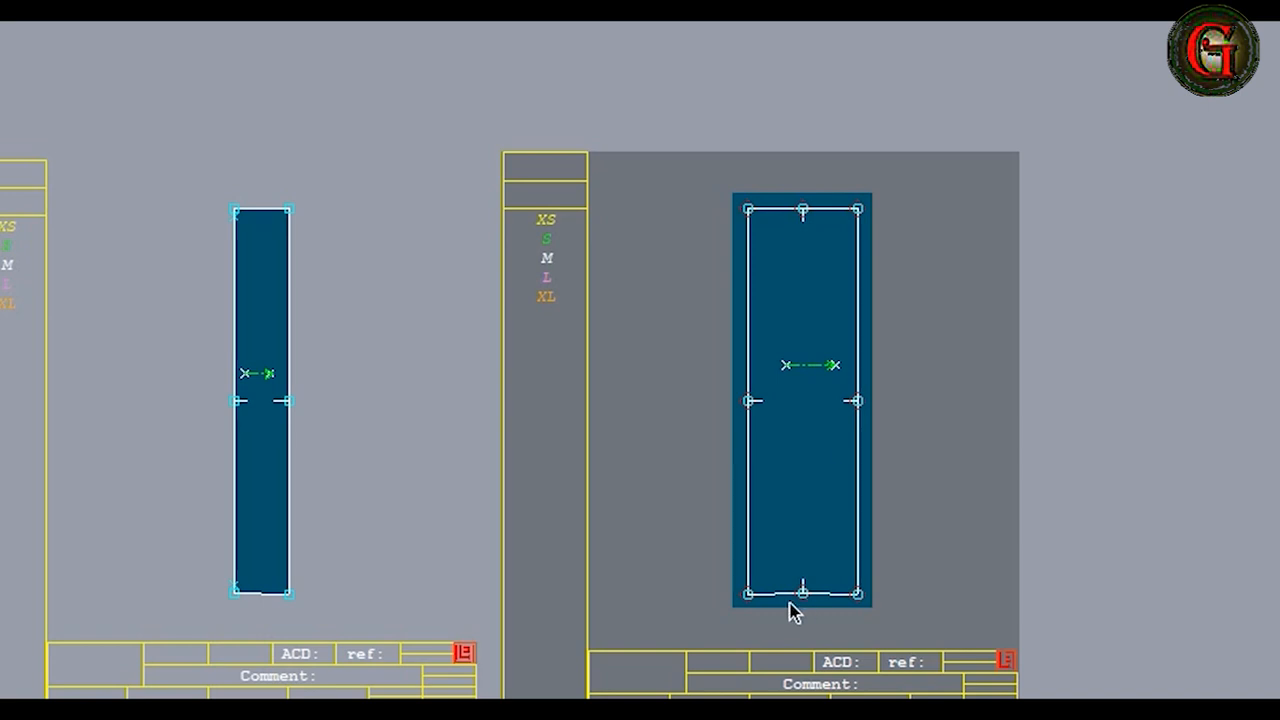
drag(710, 547, 912, 624)
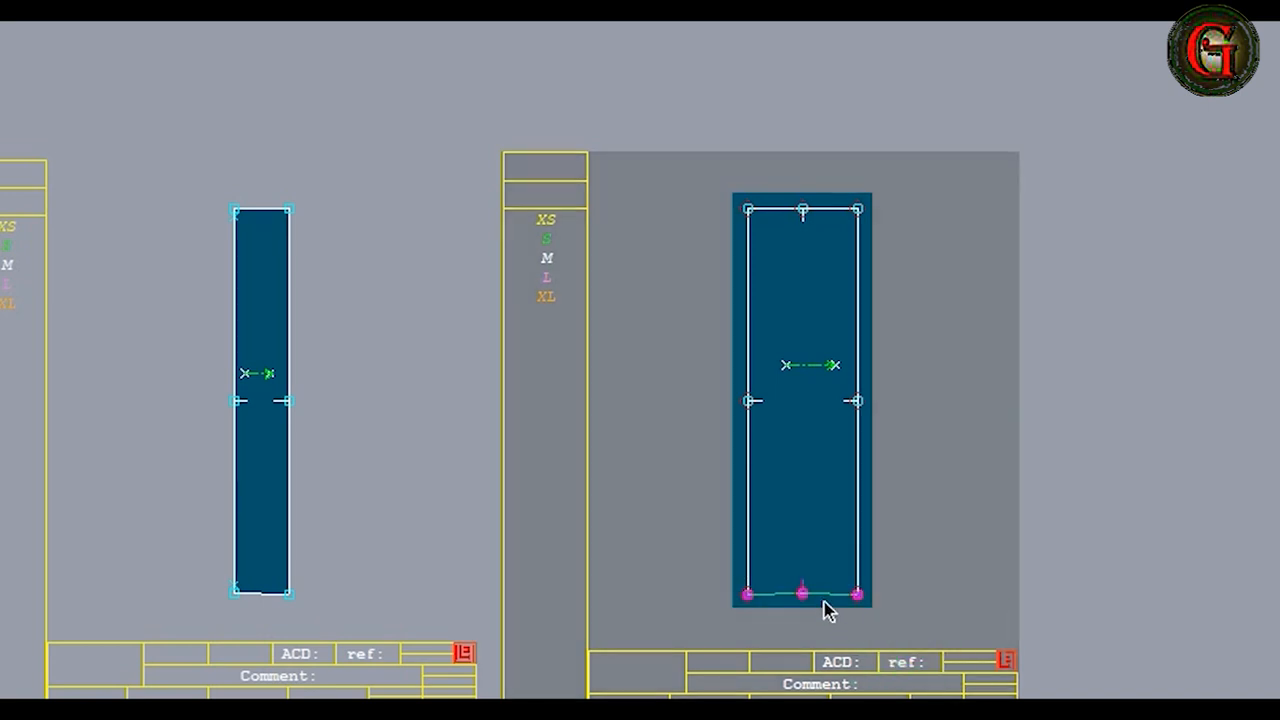
drag(828, 603, 828, 623)
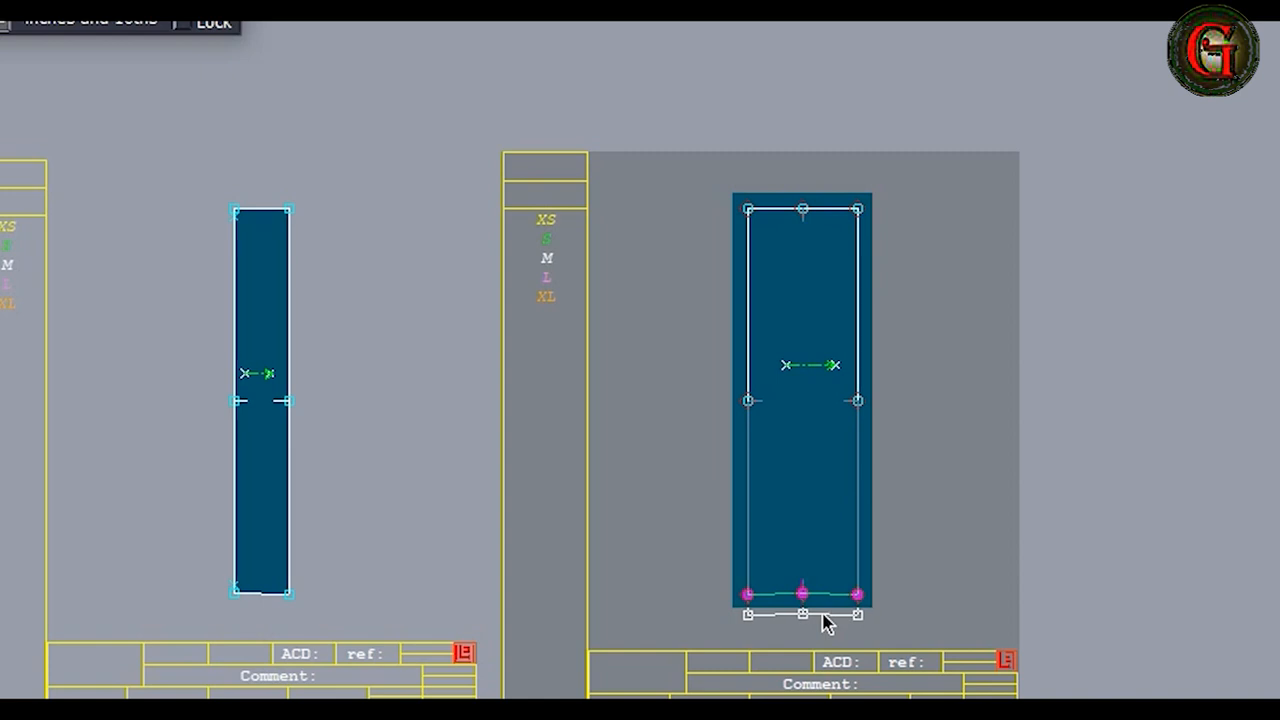
click(966, 578)
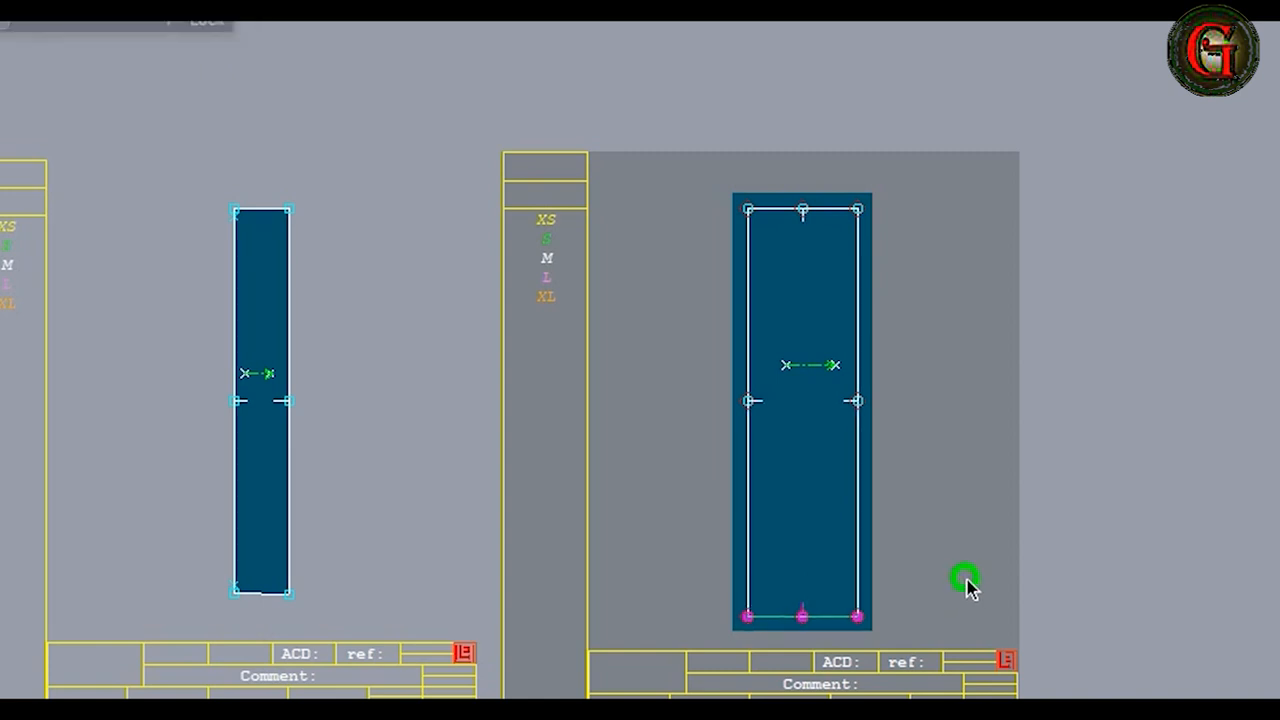
Step: Lengthen the narrow strip piece by moving its lower-end points straight down to the level of the wider strip's lower edge
drag(192, 538, 336, 641)
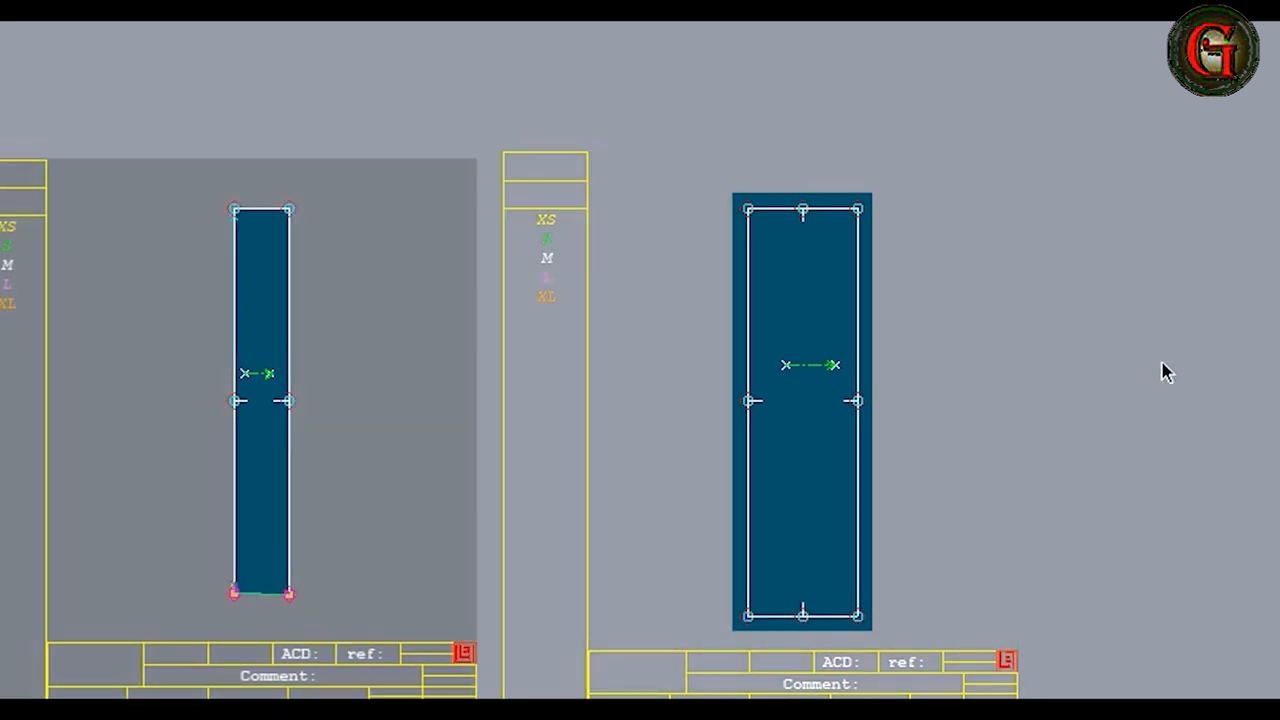
click(260, 596)
click(257, 611)
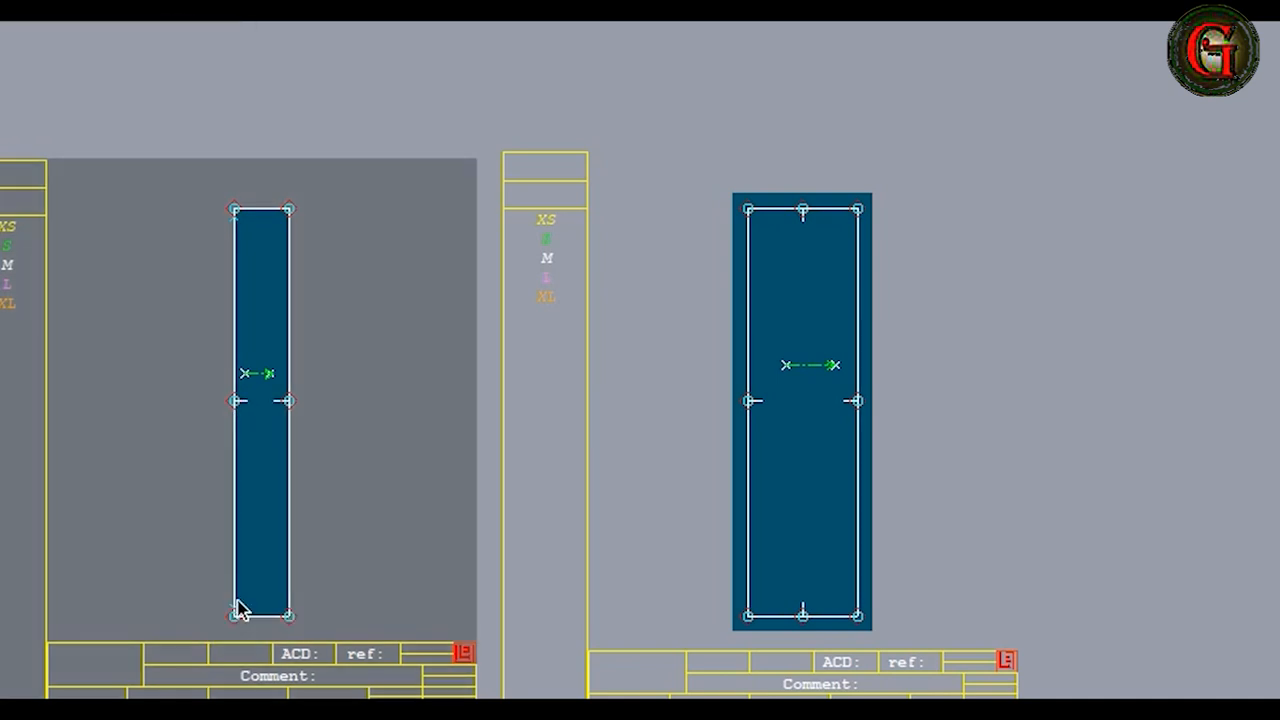
Step: Add points on the long sides of the narrow strip slightly above its lower end, and on the wider strip's side at the same height
key(Home)
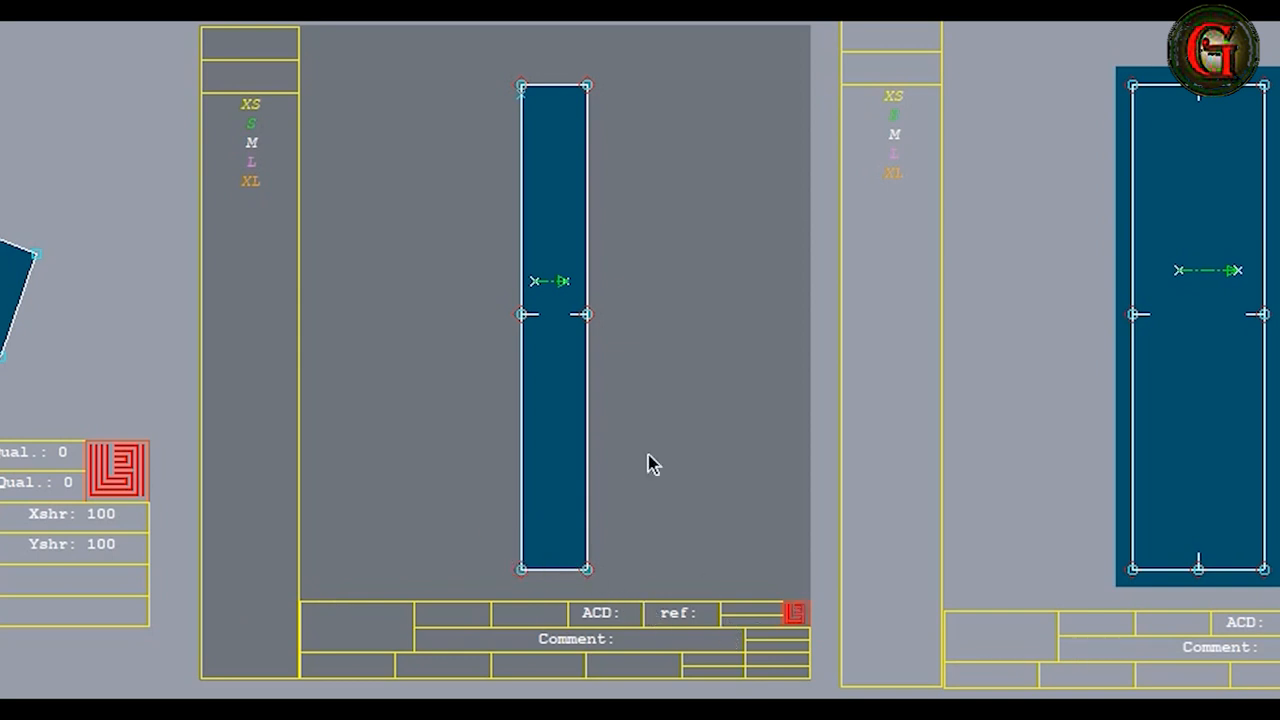
click(522, 541)
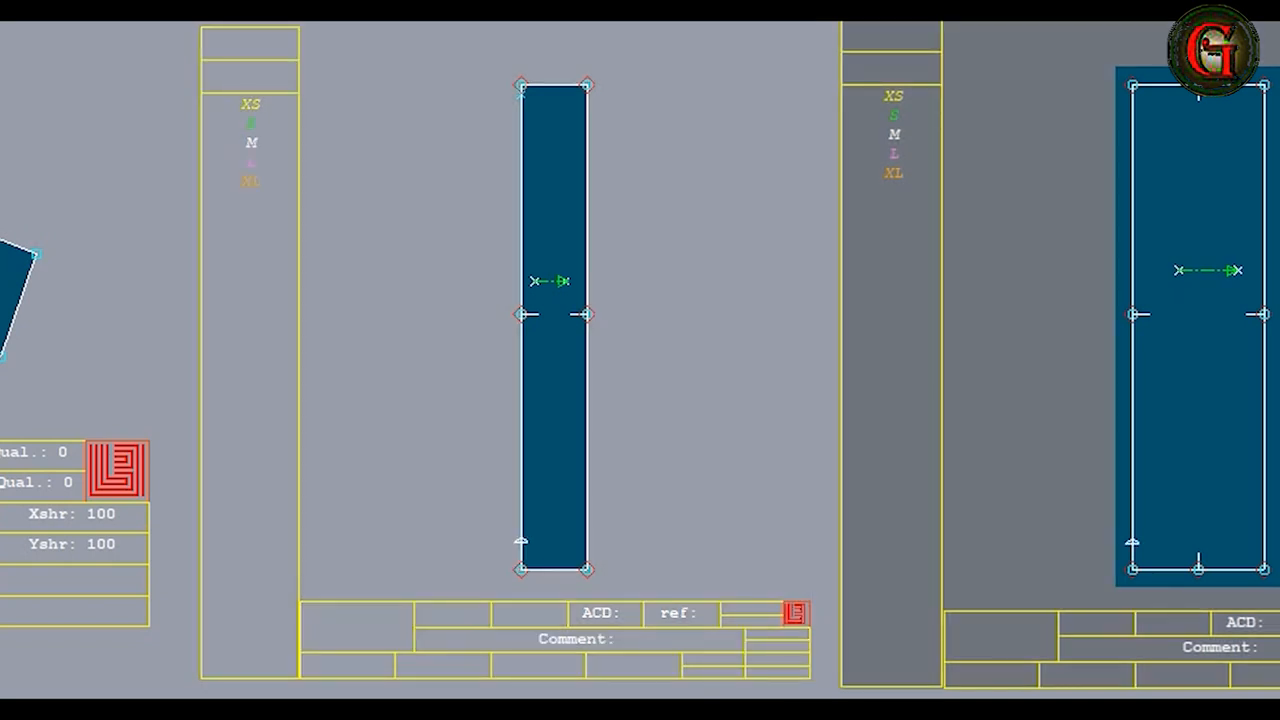
click(1134, 543)
click(521, 542)
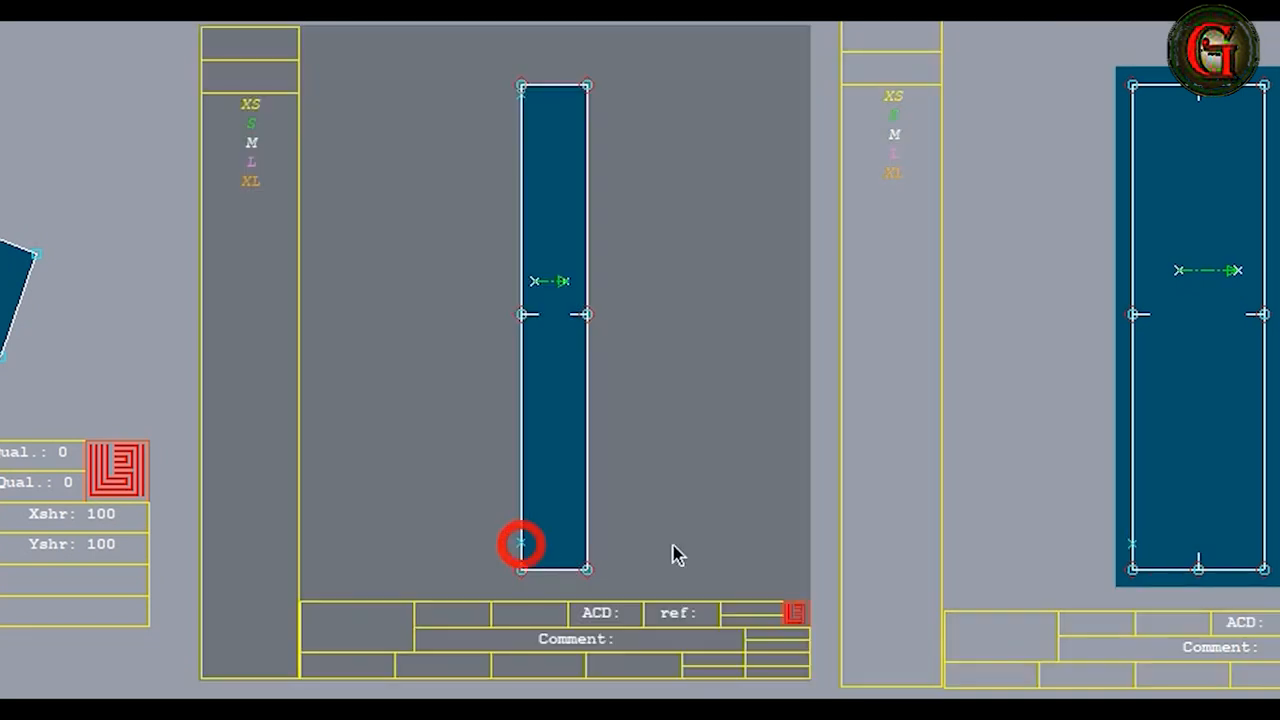
click(1138, 550)
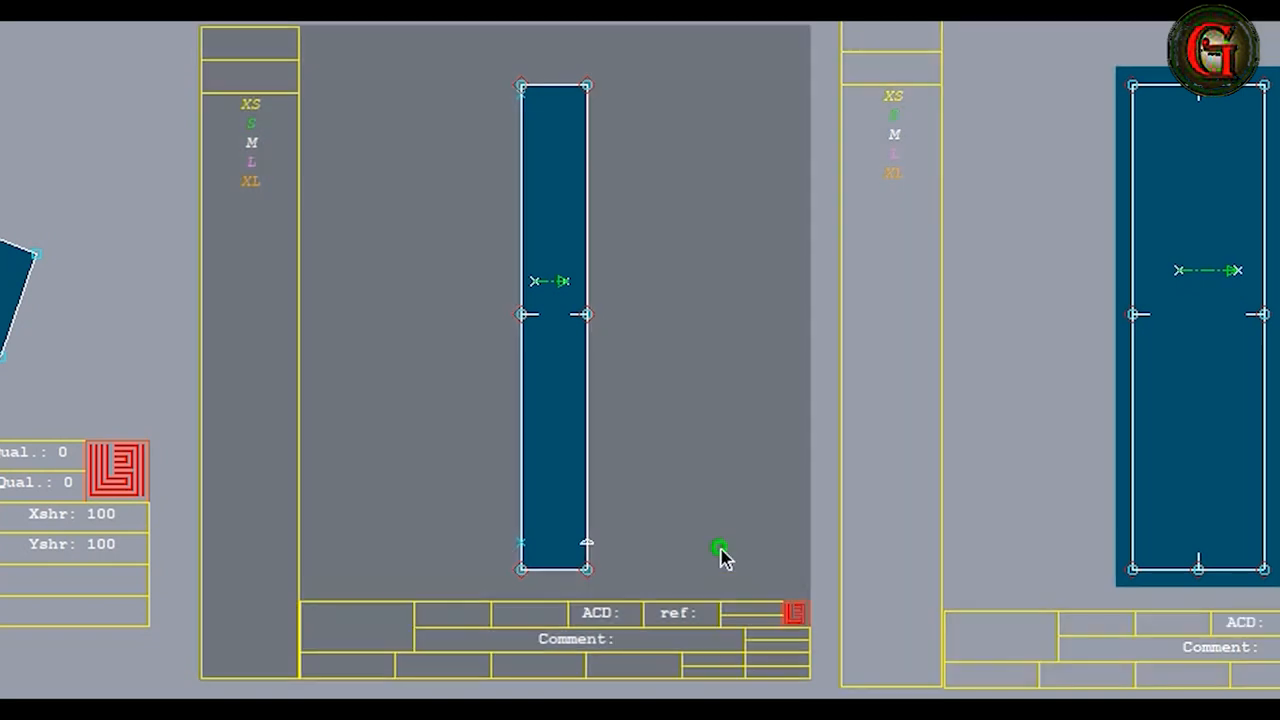
click(722, 550)
click(584, 536)
click(582, 543)
click(522, 543)
right_click(745, 471)
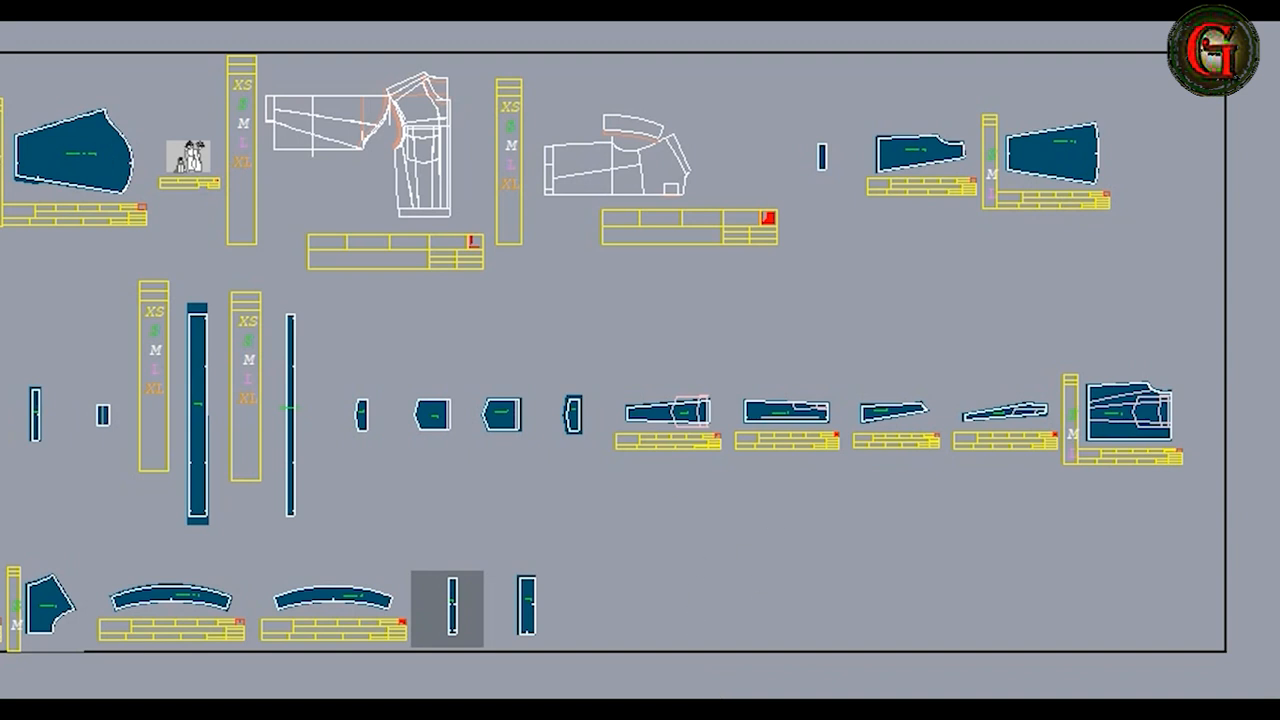
Step: Display all the pattern sheets, then switch to the denim jacket reference image and examine its yoke, armhole and pocket details
click(3, 24)
click(5, 289)
click(464, 512)
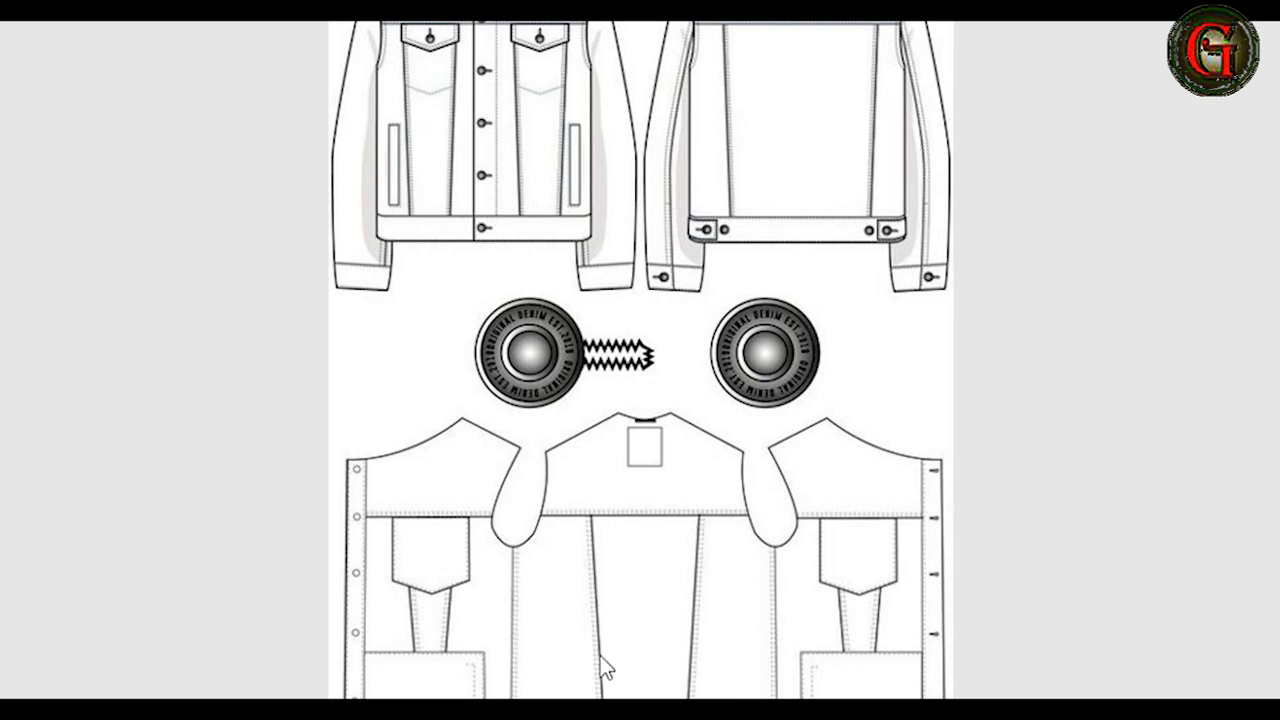
scroll(603, 669, up, 2)
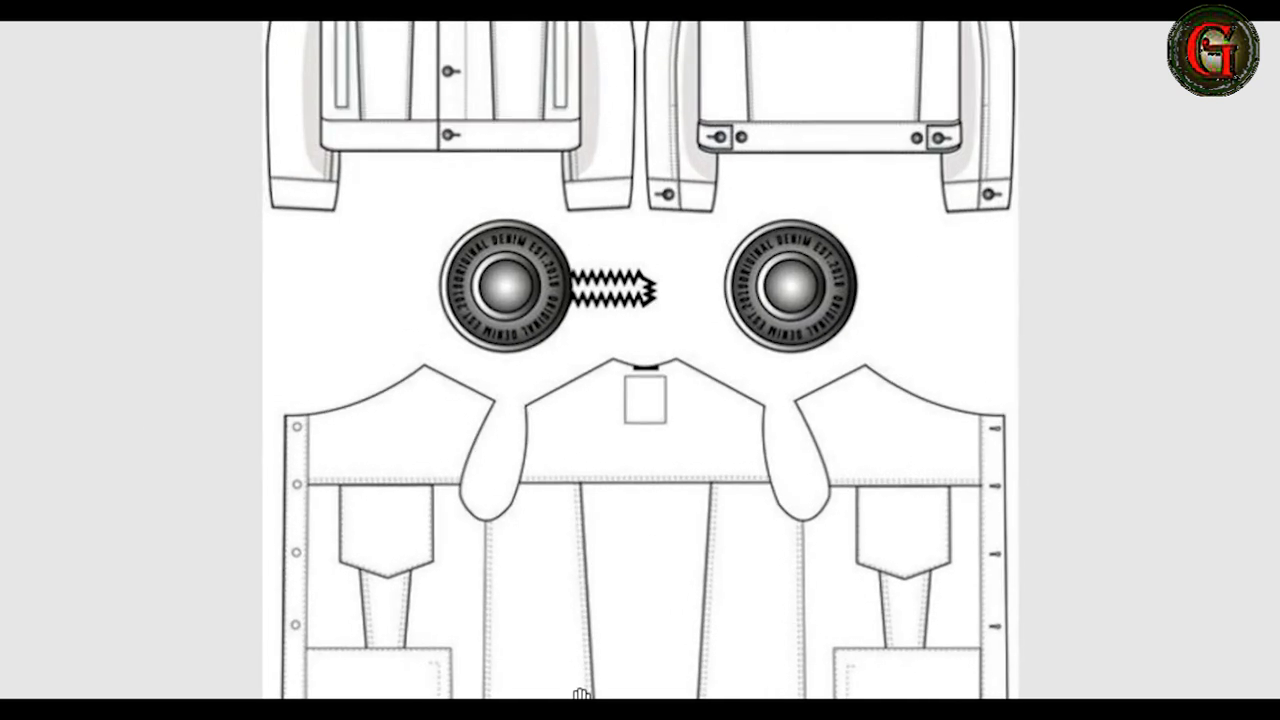
scroll(581, 693, up, 3)
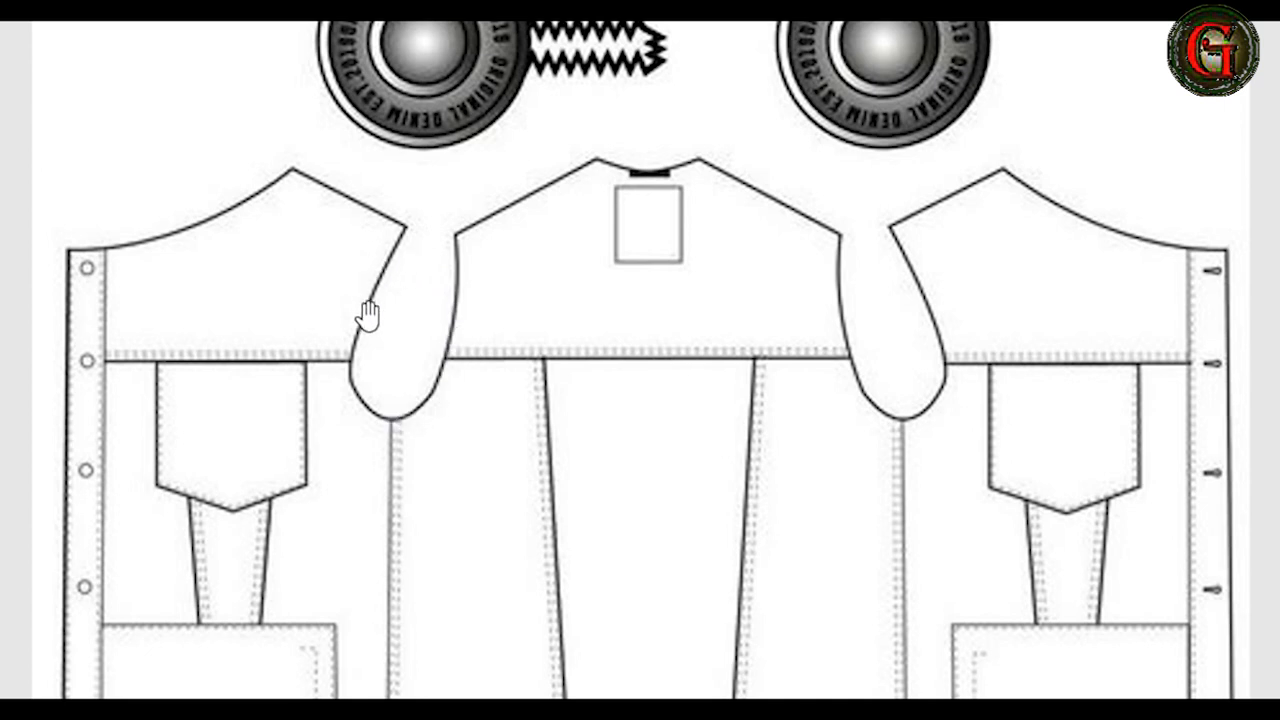
scroll(722, 476, up, 2)
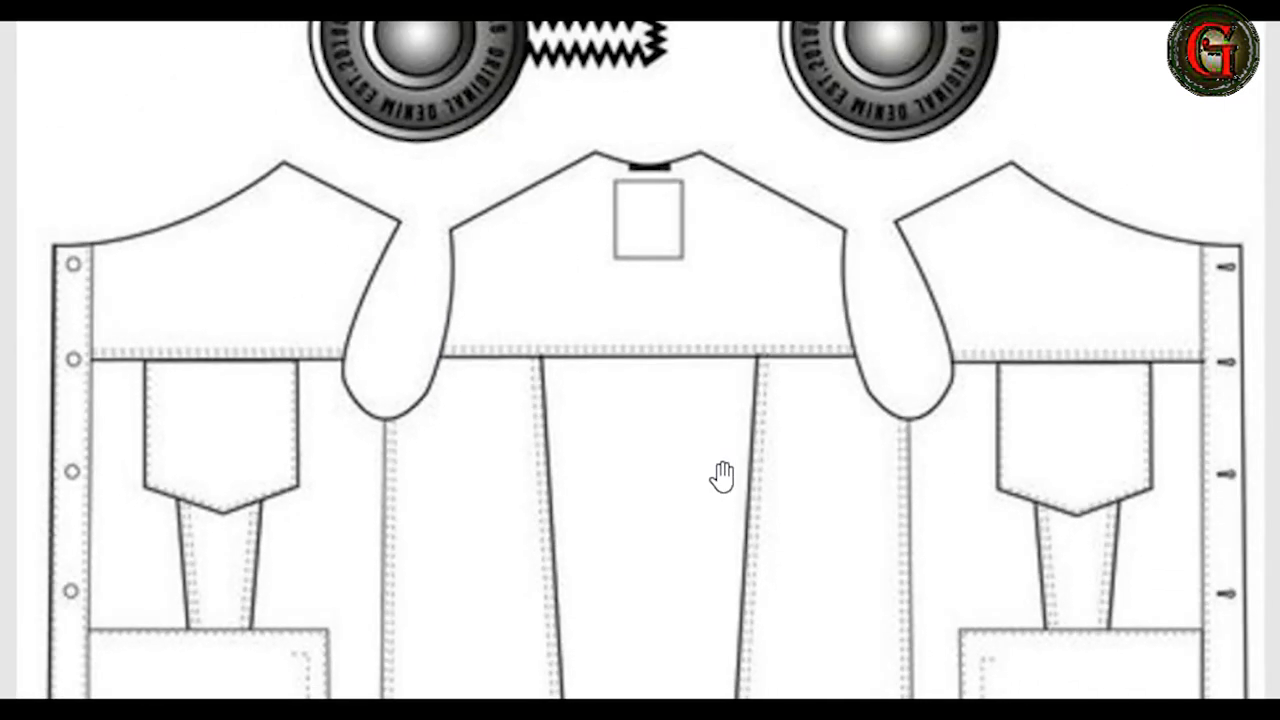
scroll(722, 476, down, 3)
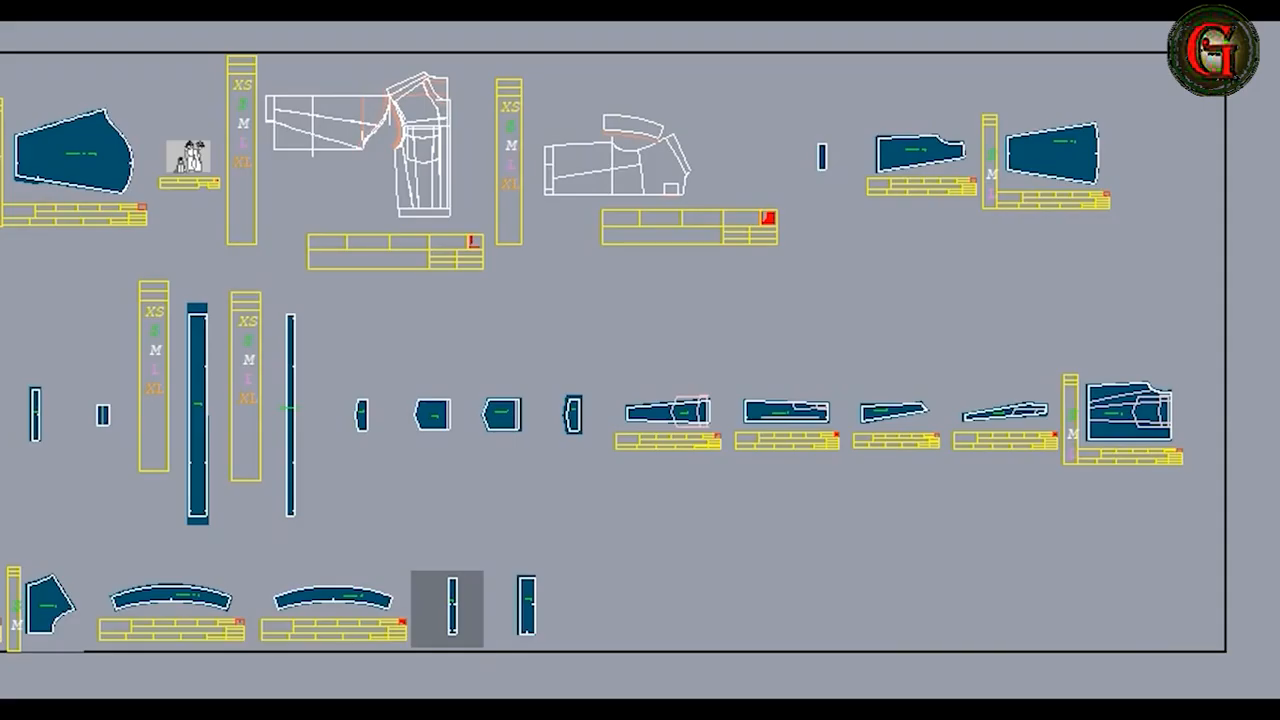
Step: In the front bodice draft, move the yoke line's armhole end point outward toward the sleeve and flatten the armhole curve below it
scroll(398, 120, up, 5)
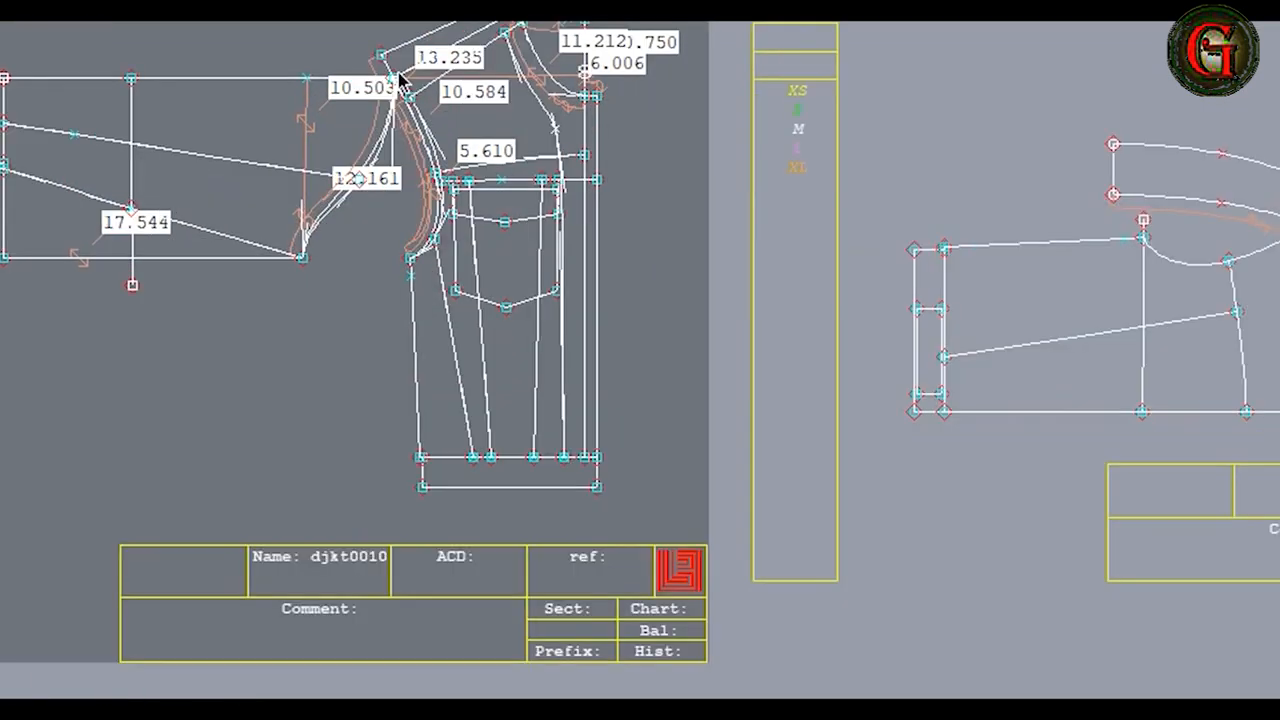
scroll(400, 91, up, 2)
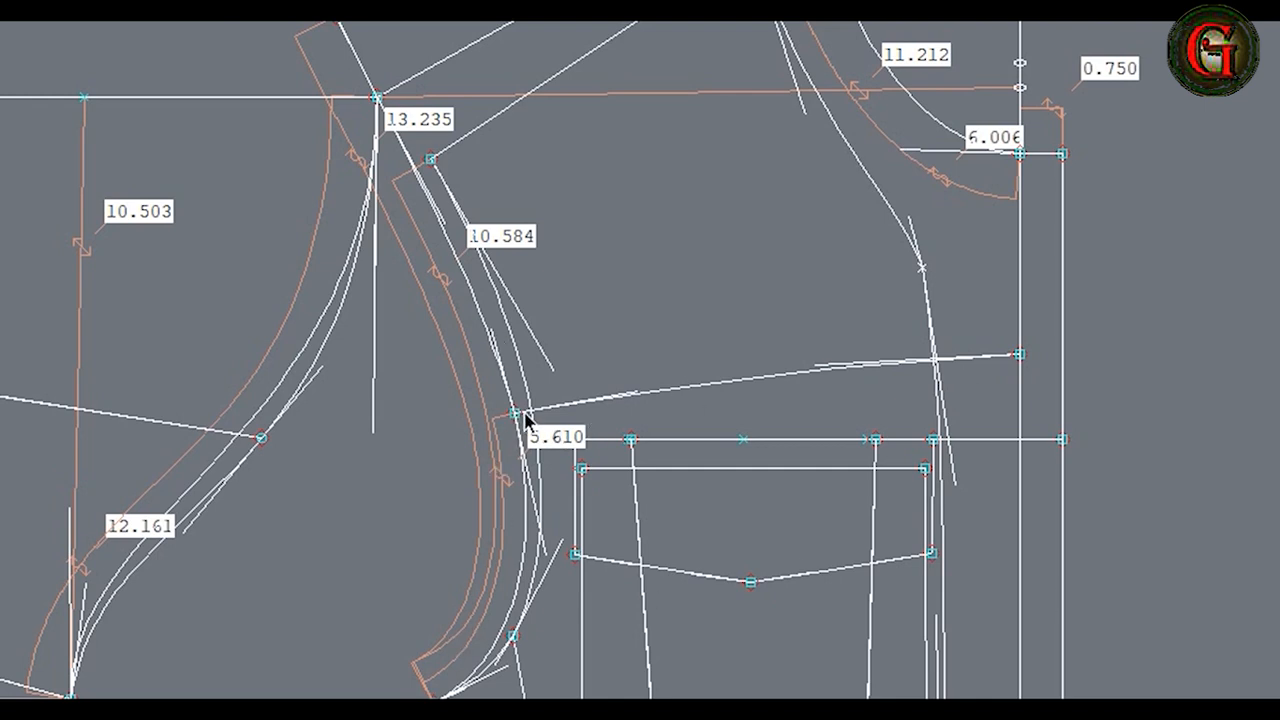
drag(516, 418, 480, 420)
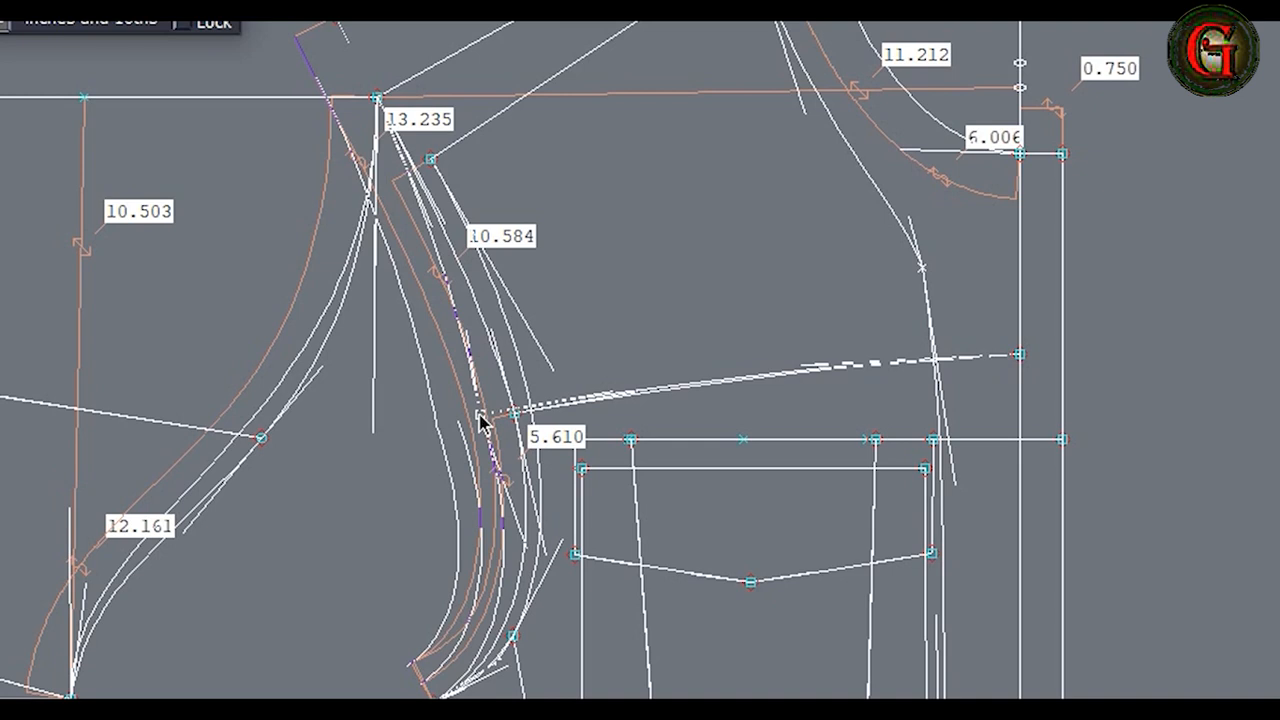
drag(480, 420, 485, 416)
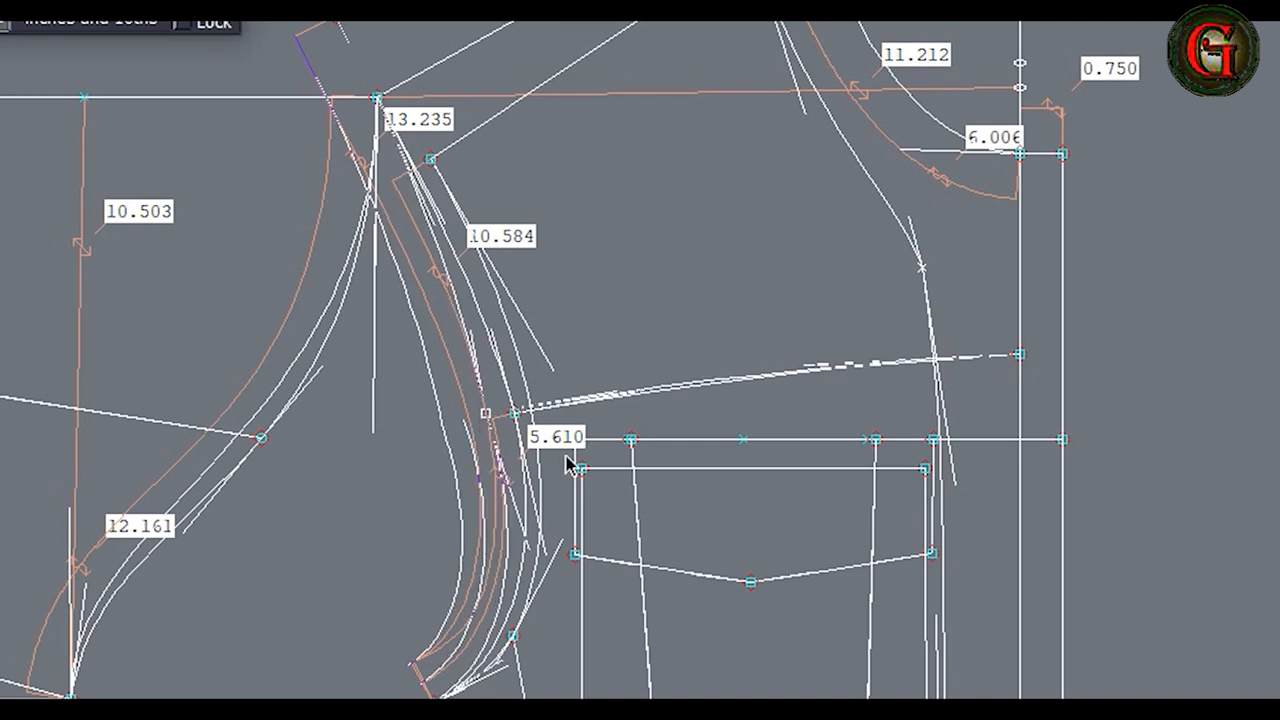
click(500, 552)
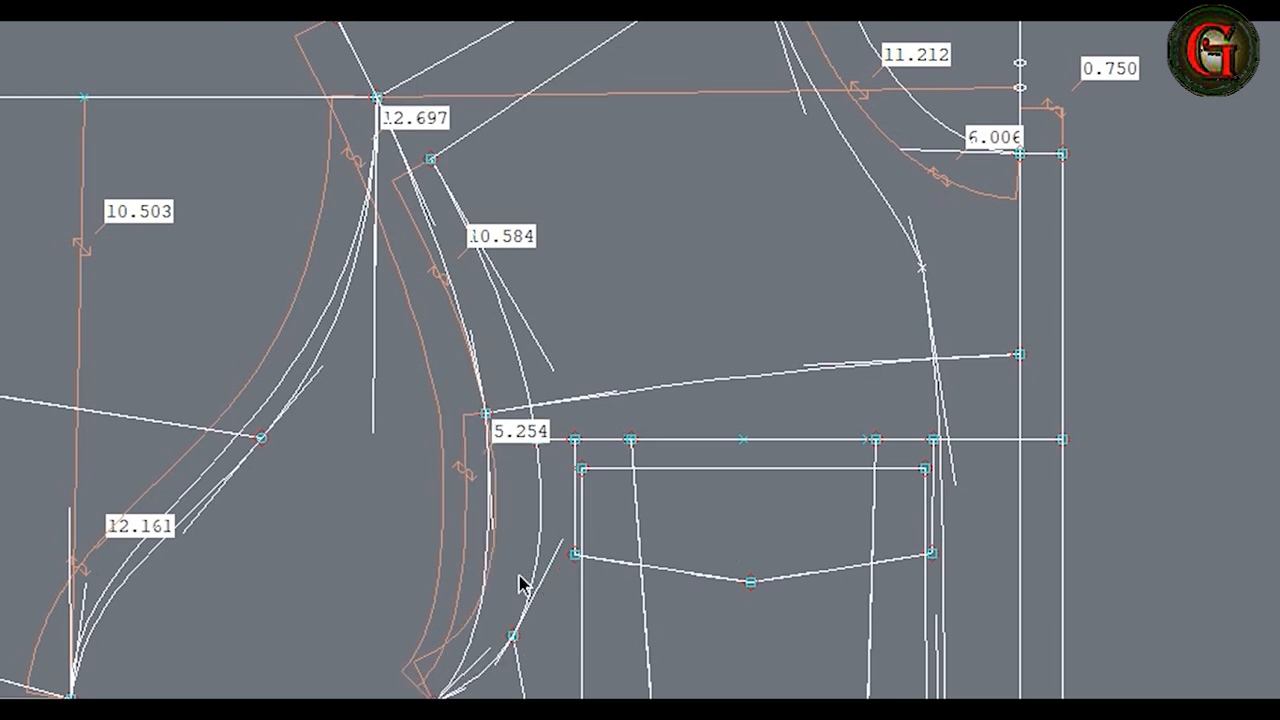
Step: Undo and restore the reshaping of the lower armhole curve, and remove the armhole's existing length measurements
key(ctrl+z)
key(ctrl+z)
key(ctrl+z)
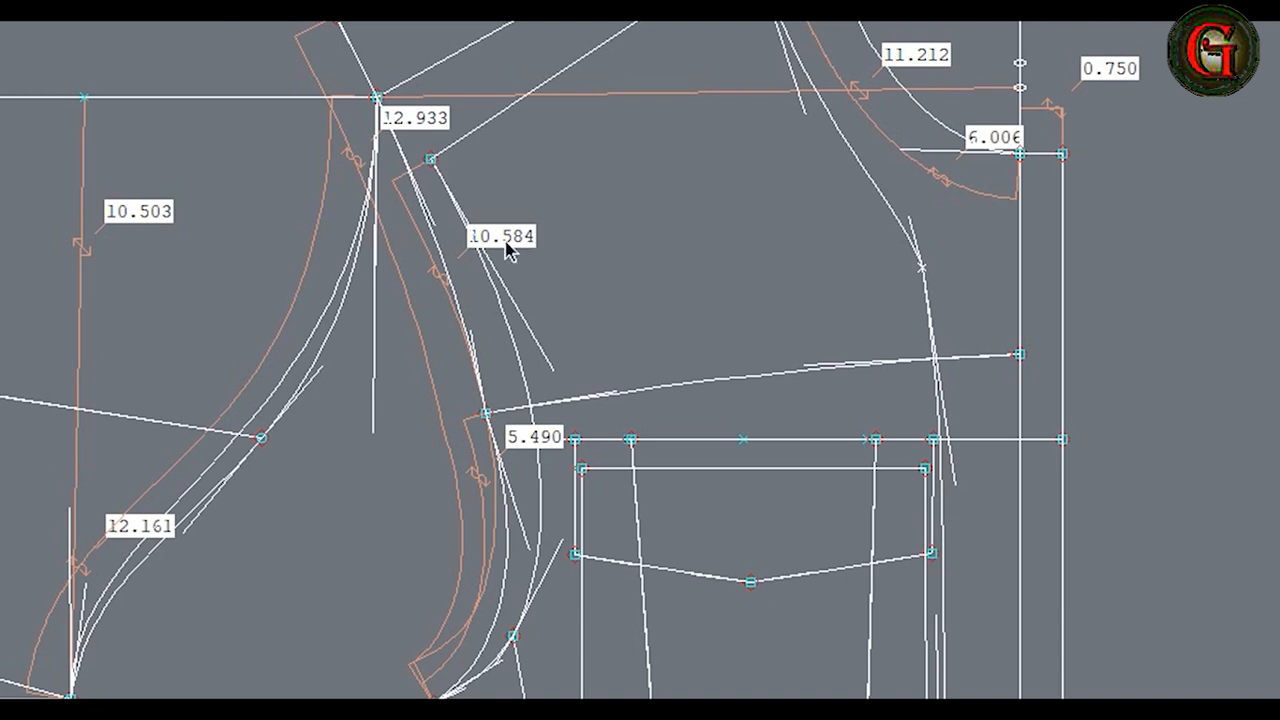
key(ctrl+z)
key(ctrl+z)
key(ctrl+z)
key(ctrl+z)
Step: Measure the full length of the reshaped armhole curve and the length of the second armhole curve down to the underarm
click(338, 22)
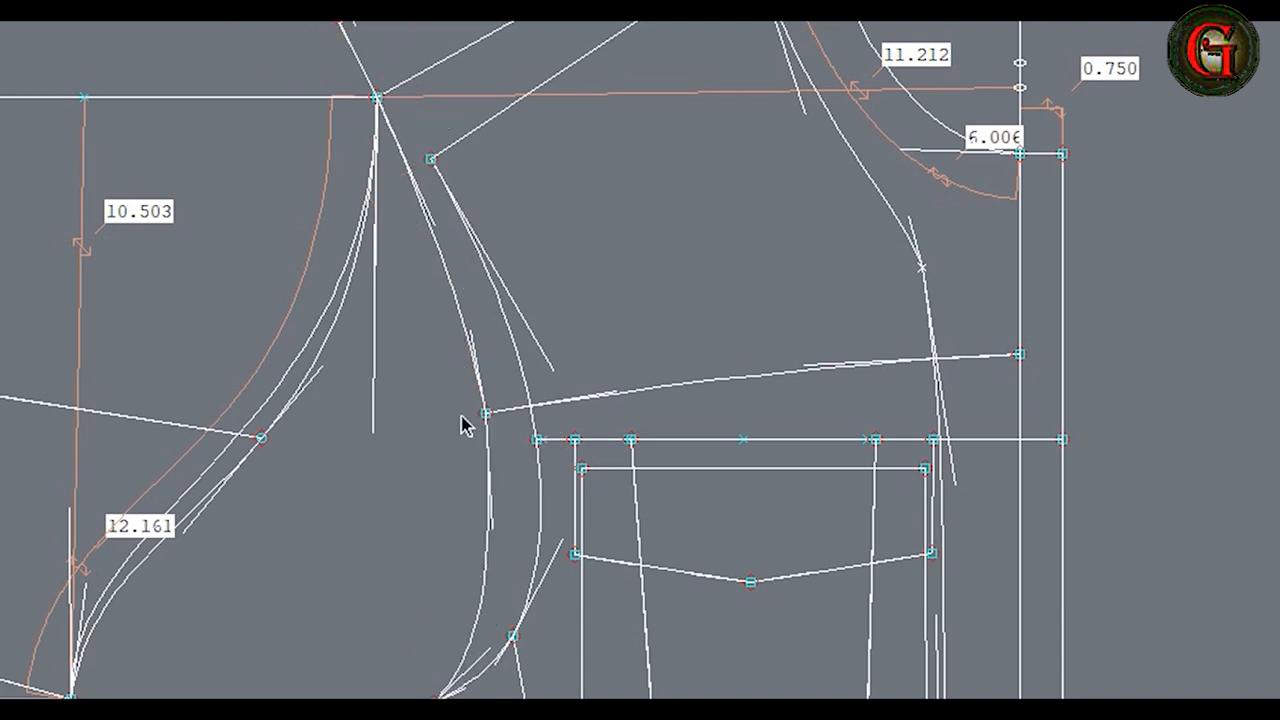
click(436, 688)
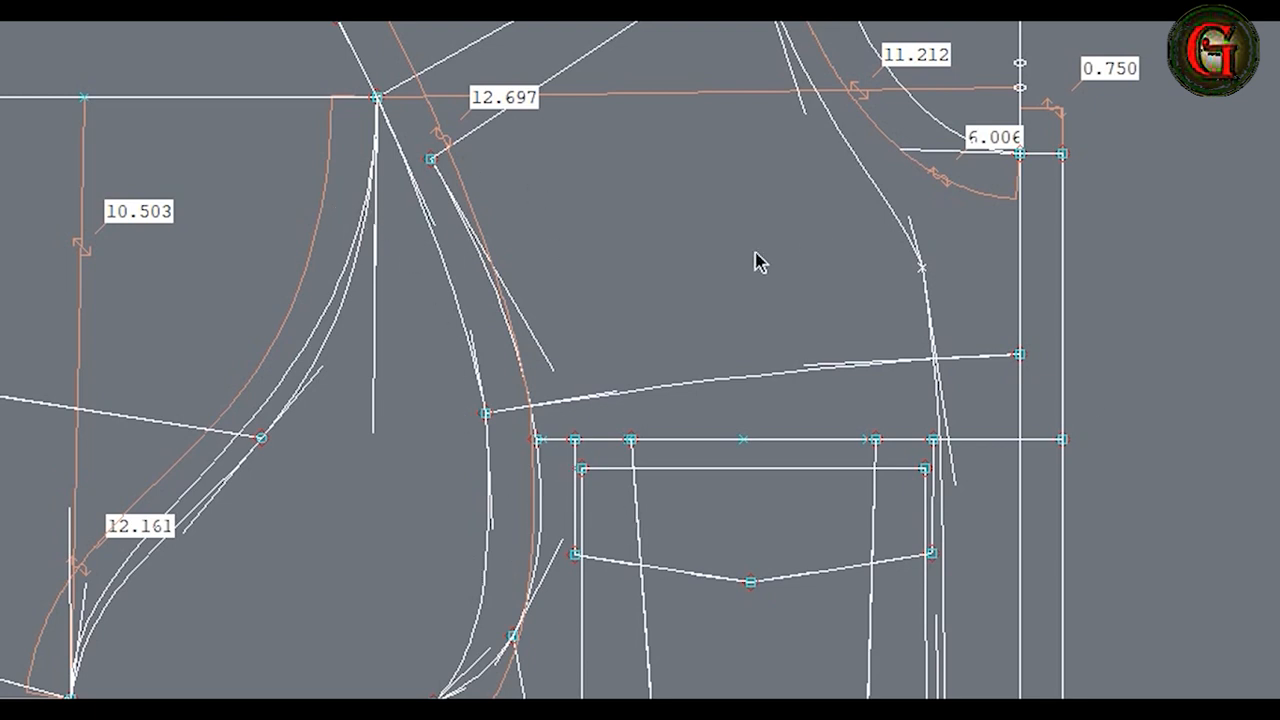
click(432, 163)
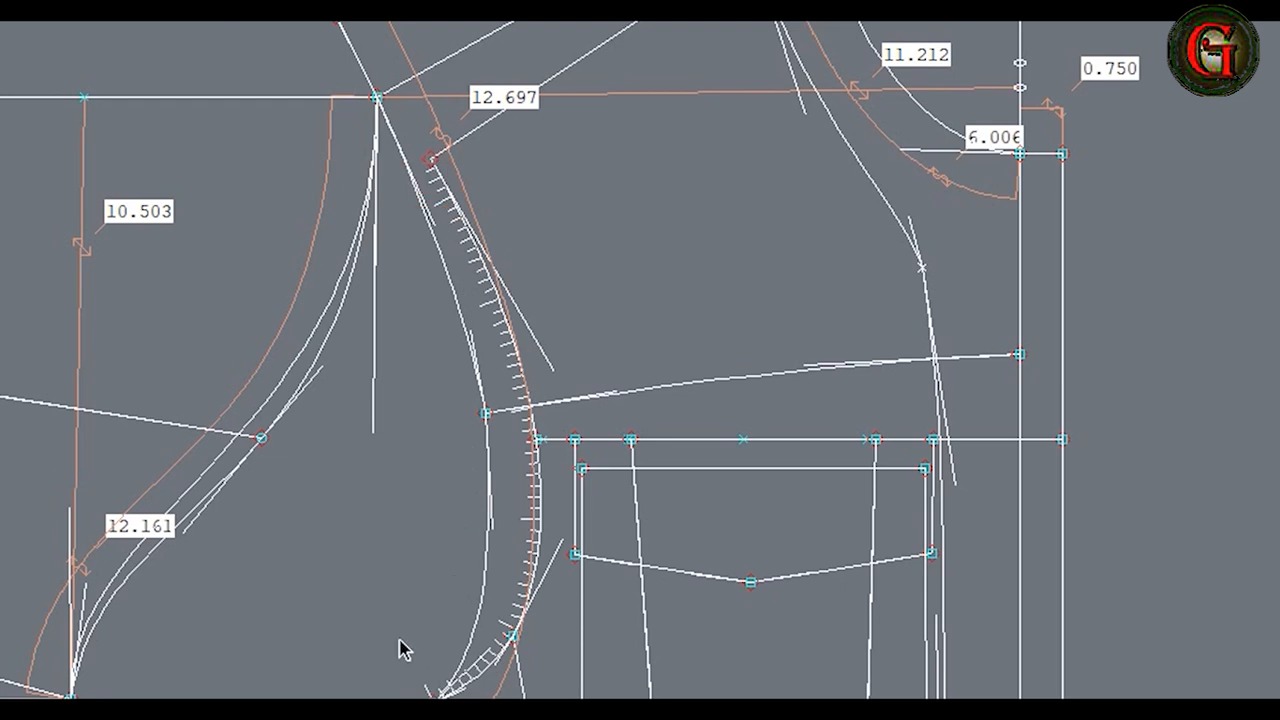
click(430, 692)
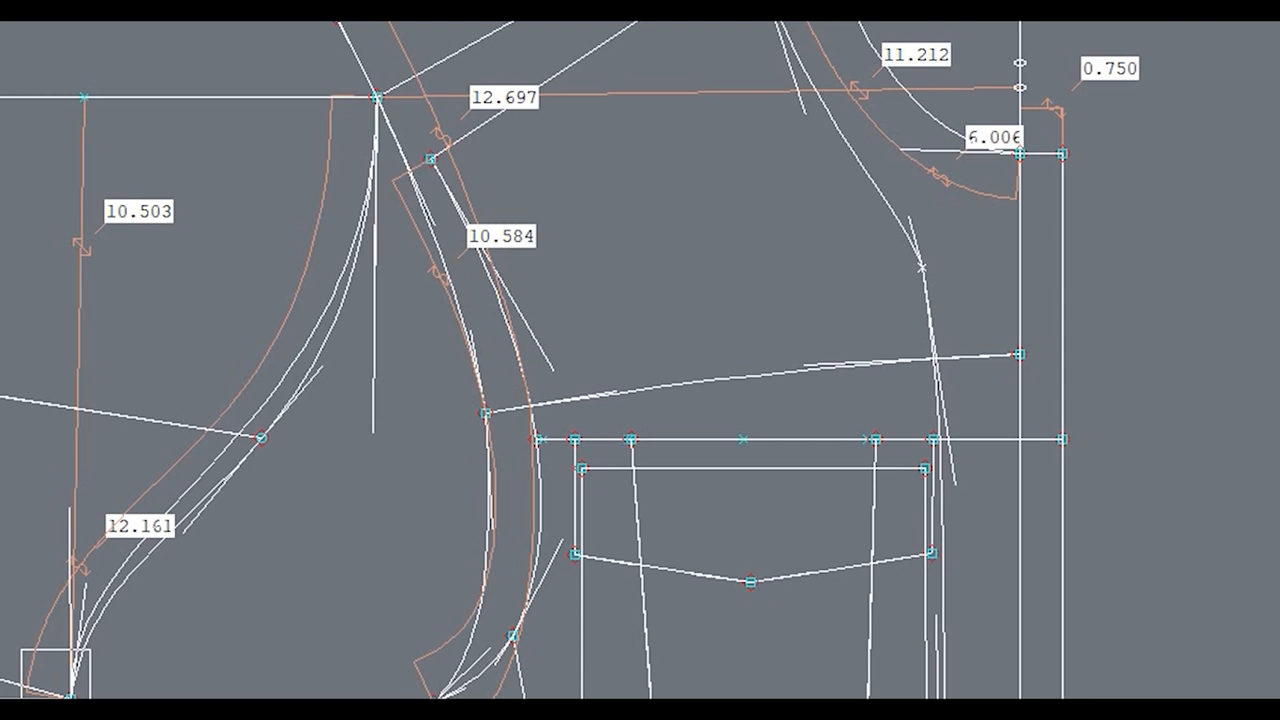
click(56, 684)
click(246, 636)
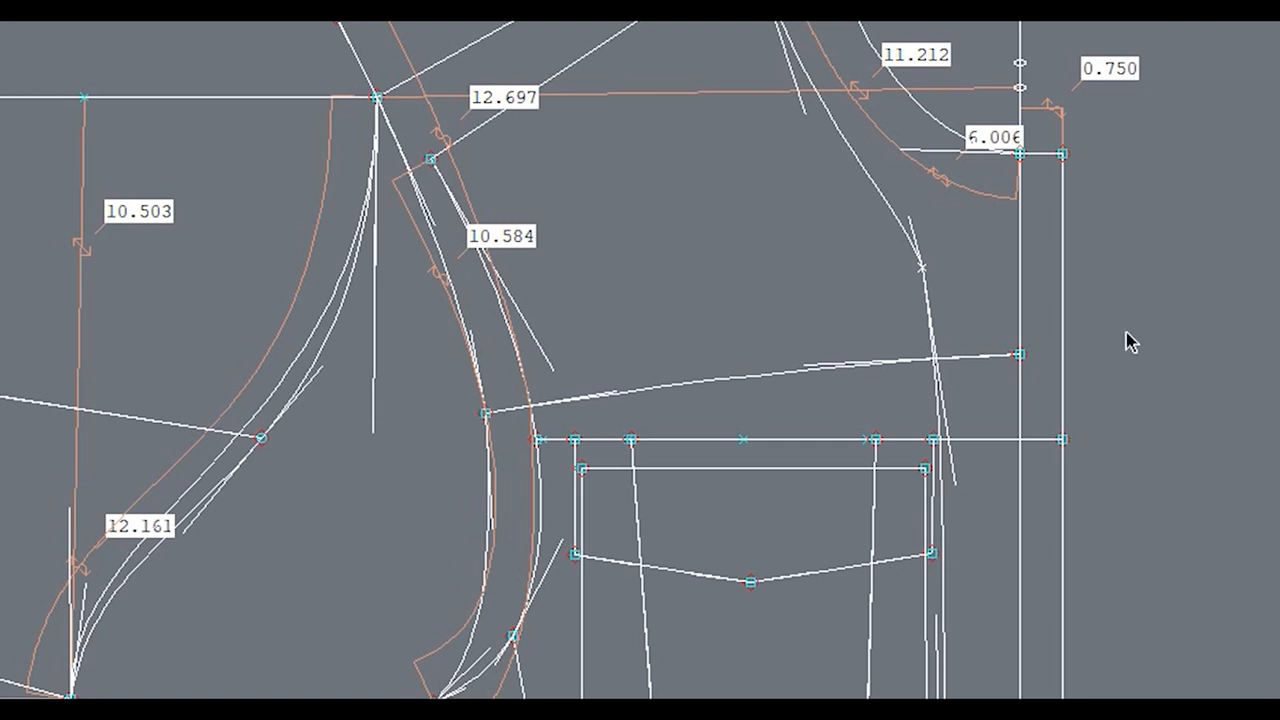
Step: Measure the lower armhole from the yoke line to the underarm, and the sleeve cap from its seam line to the underarm
click(485, 414)
click(446, 683)
click(438, 680)
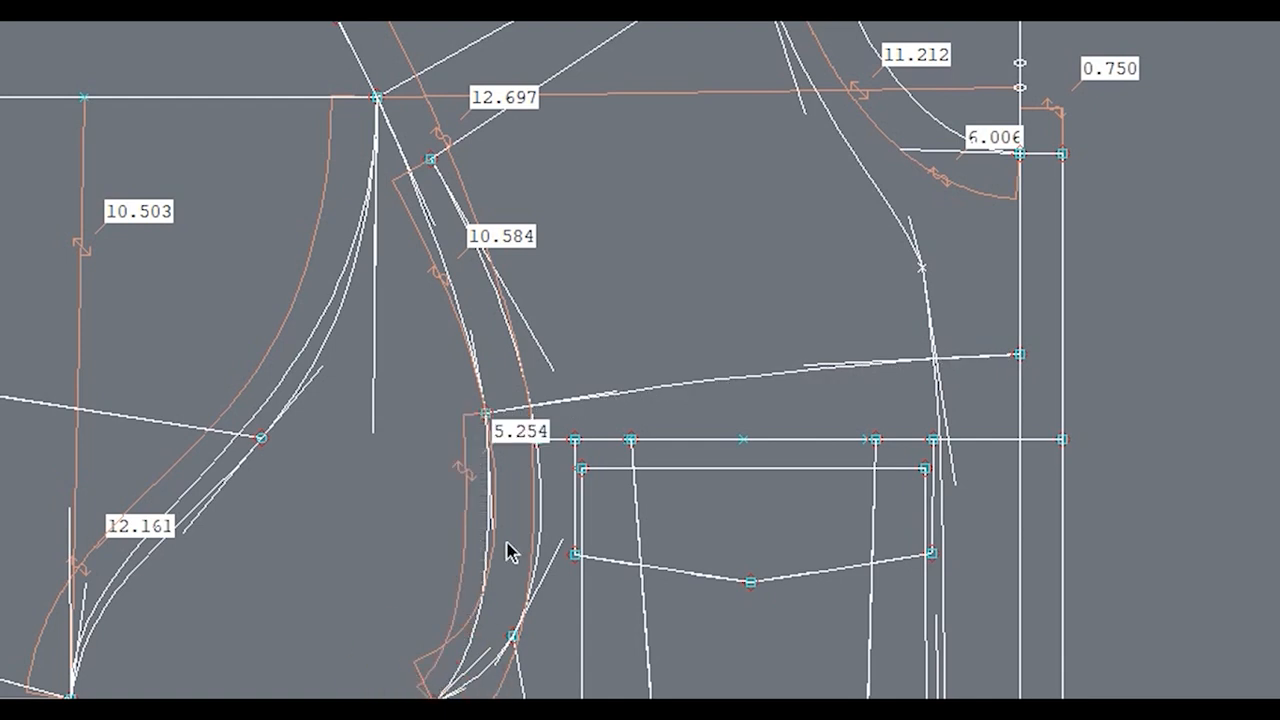
click(259, 442)
click(73, 696)
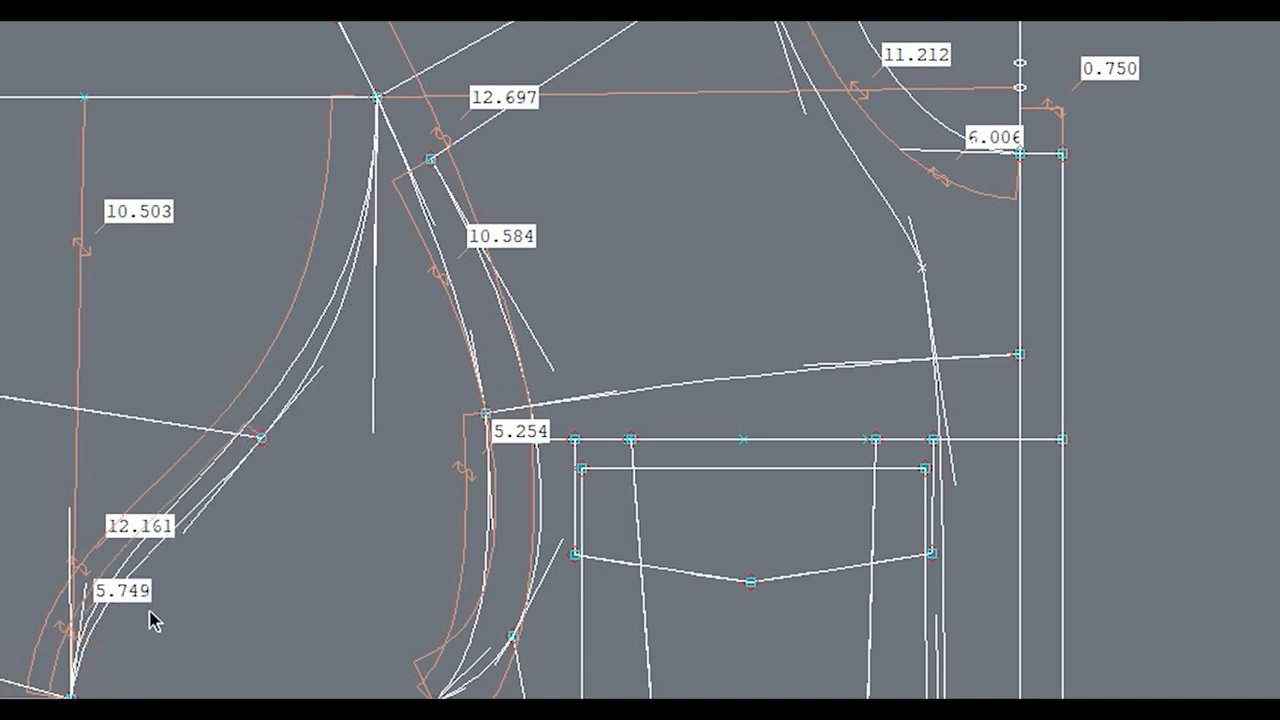
Step: Raise the sleeve's underarm point to a depth of about 9.95 inches below the sleeve's upper line
drag(2, 625, 104, 700)
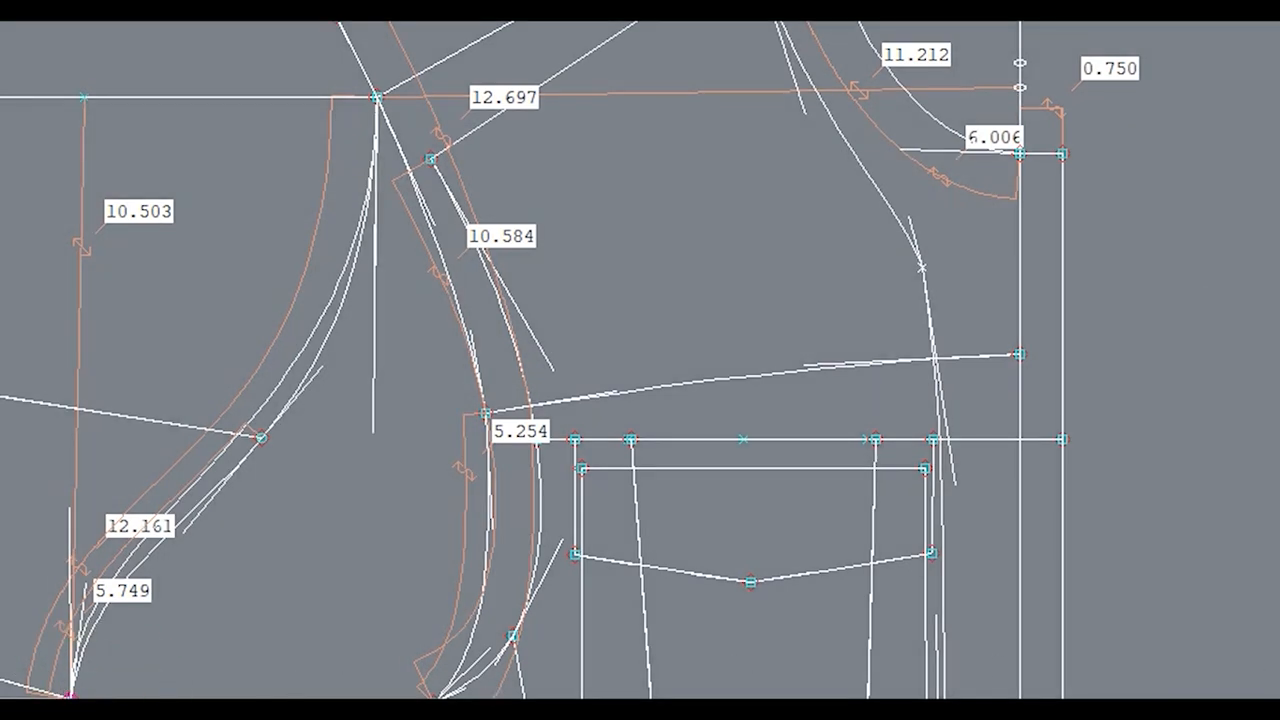
click(70, 696)
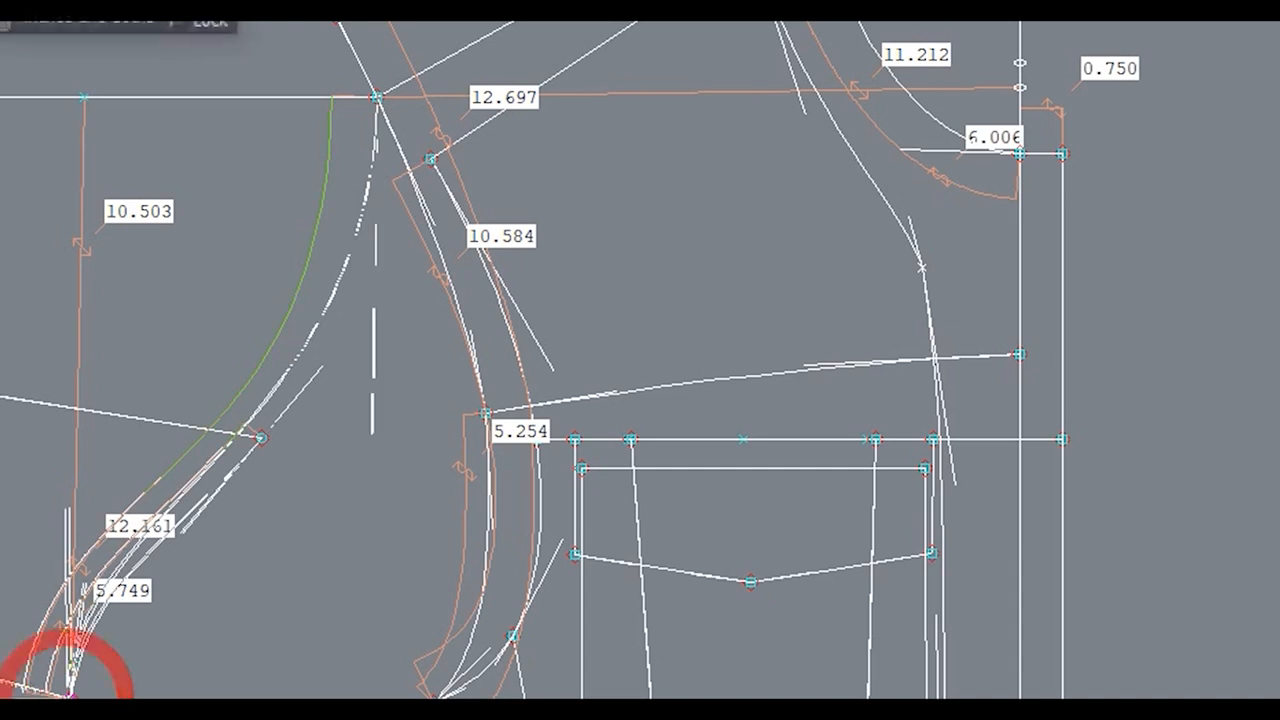
click(74, 666)
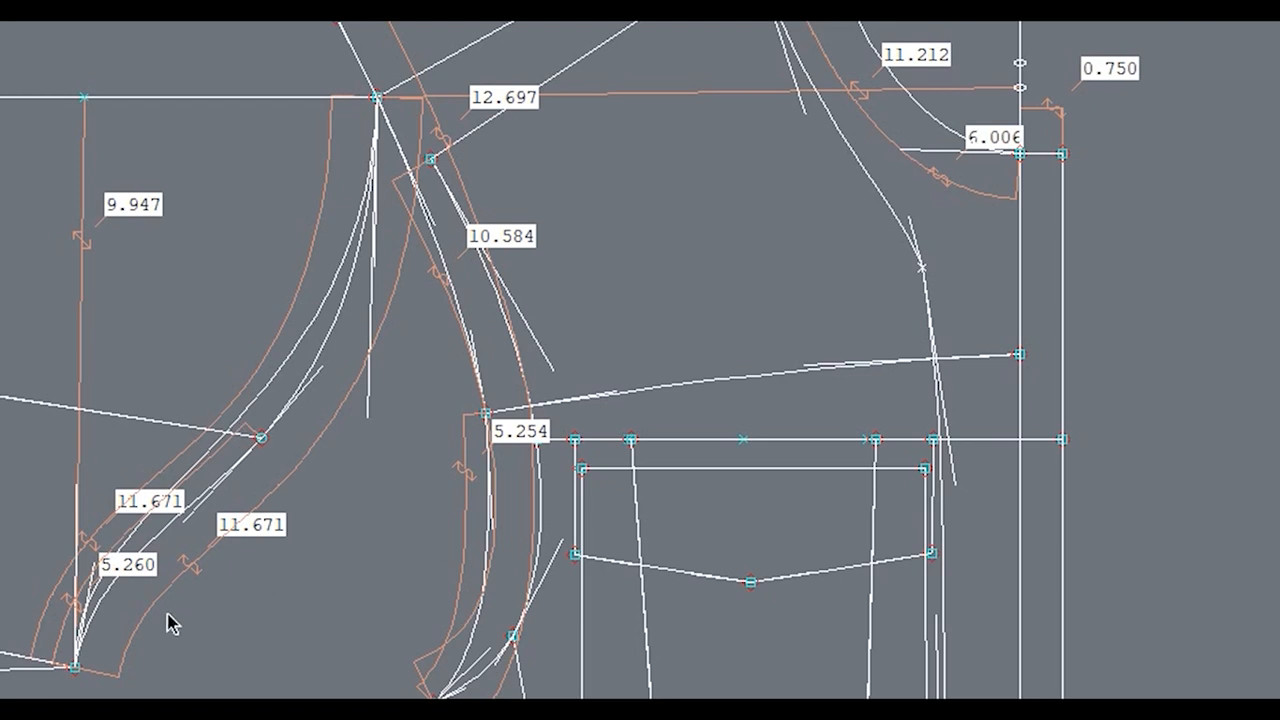
Step: Check the jacket reference image again, return to the pattern draft and display all the model's sheets
key(Home)
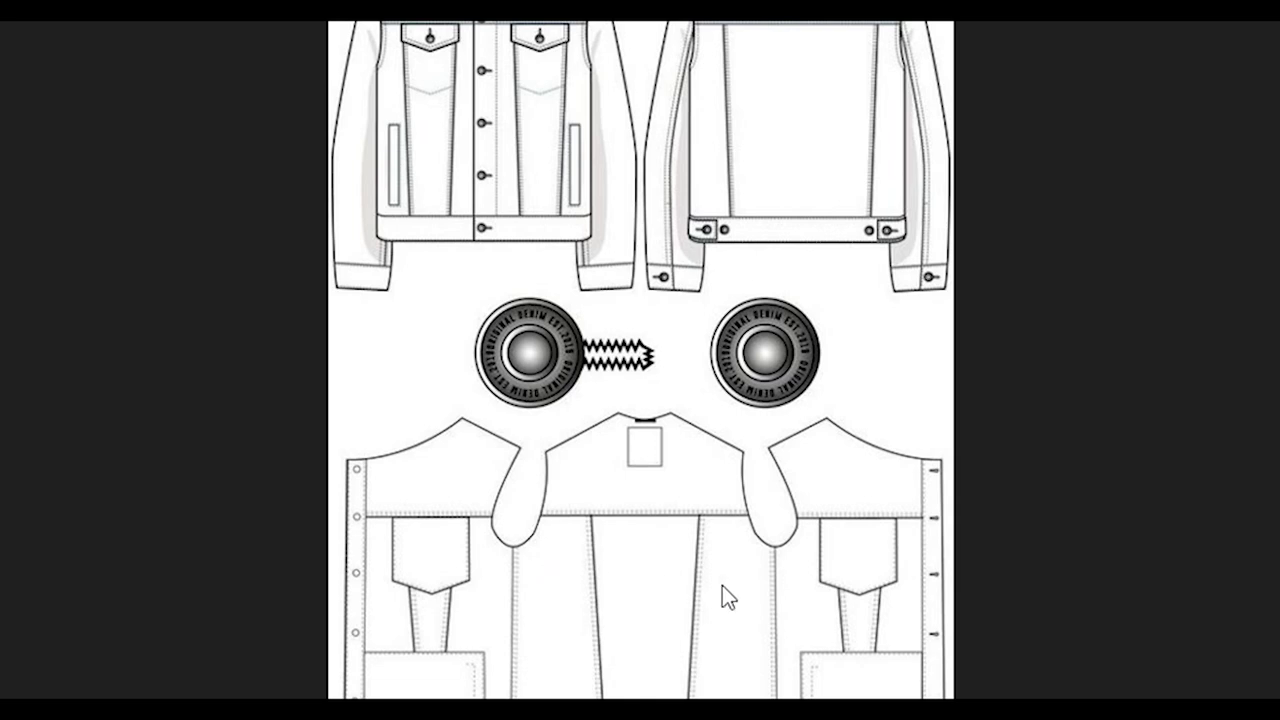
right_click(1183, 460)
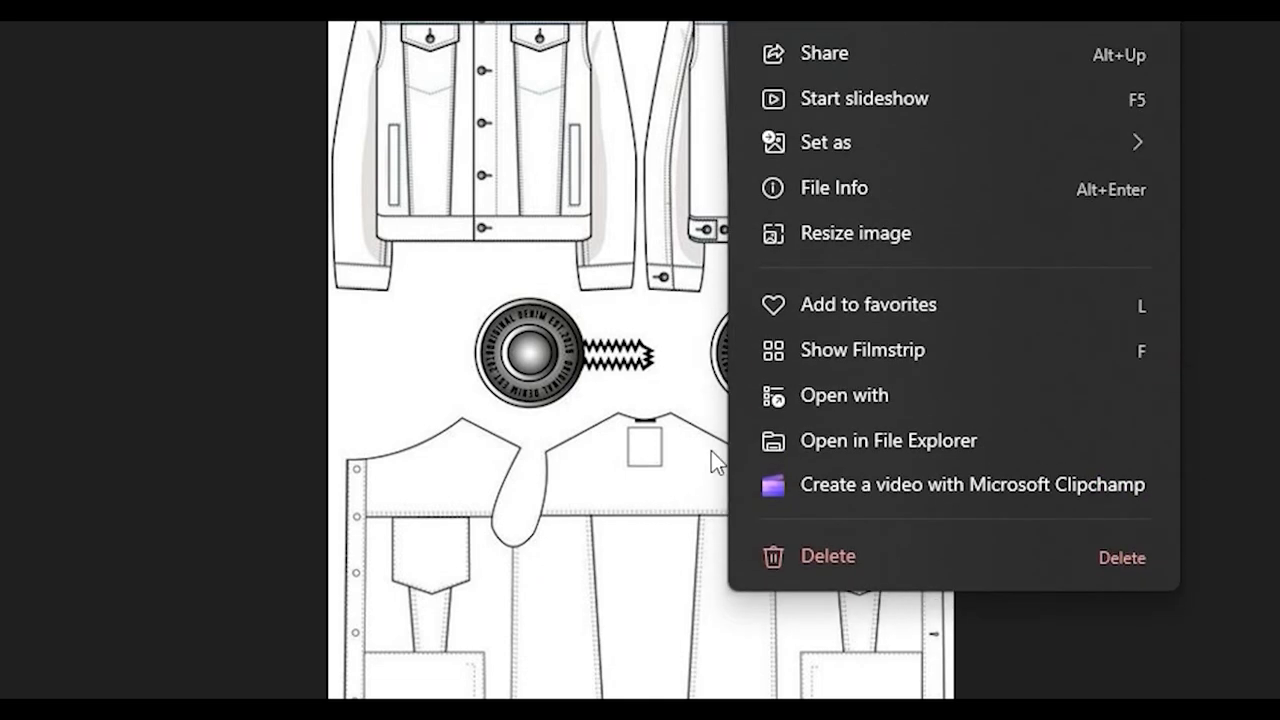
click(1224, 494)
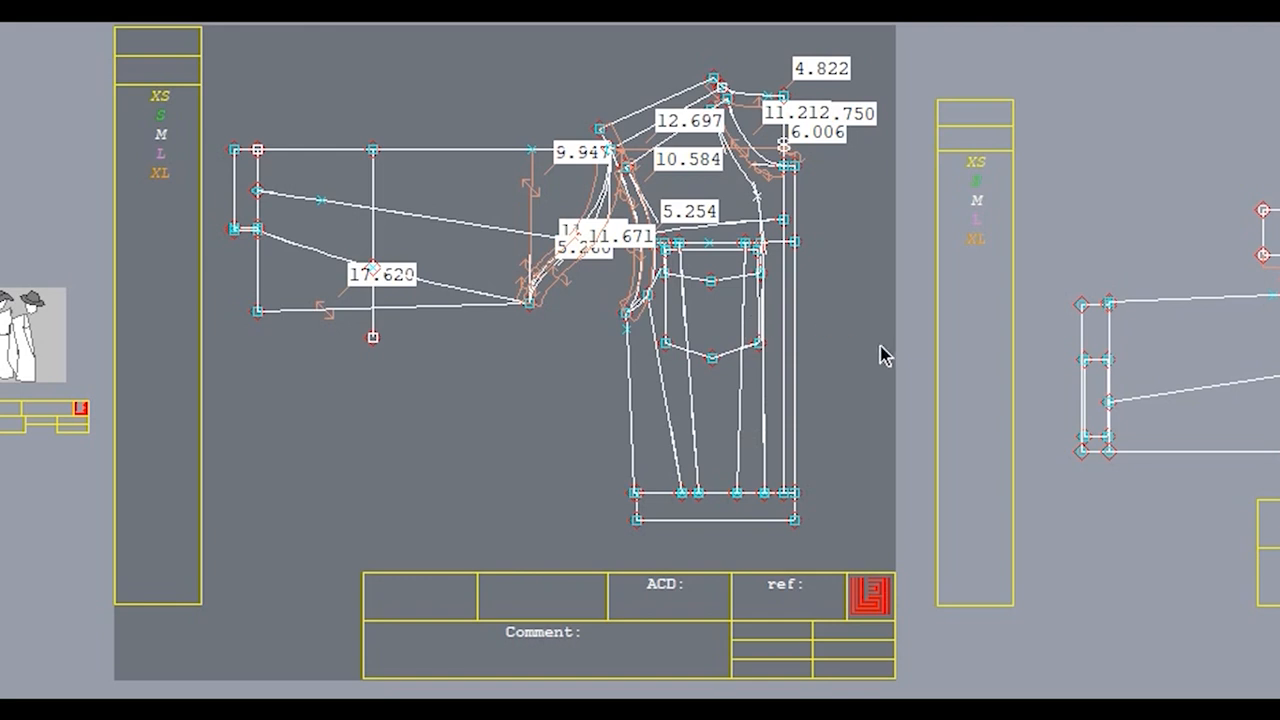
key(j)
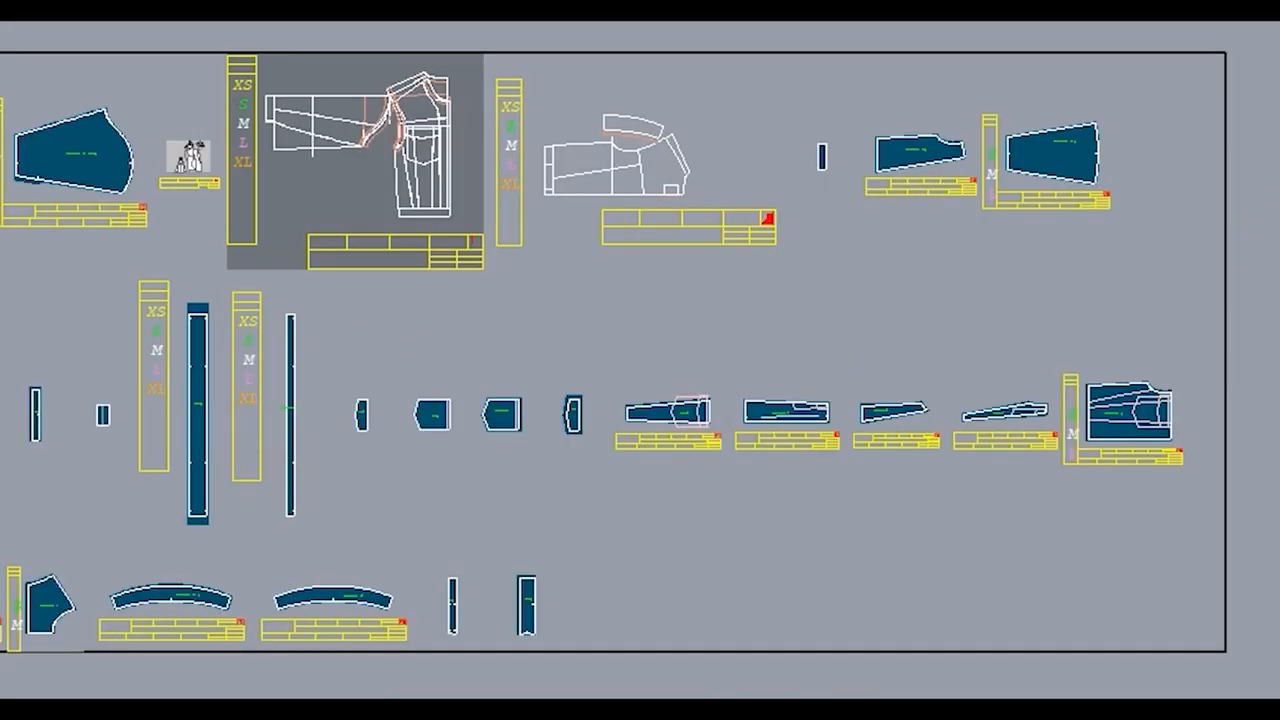